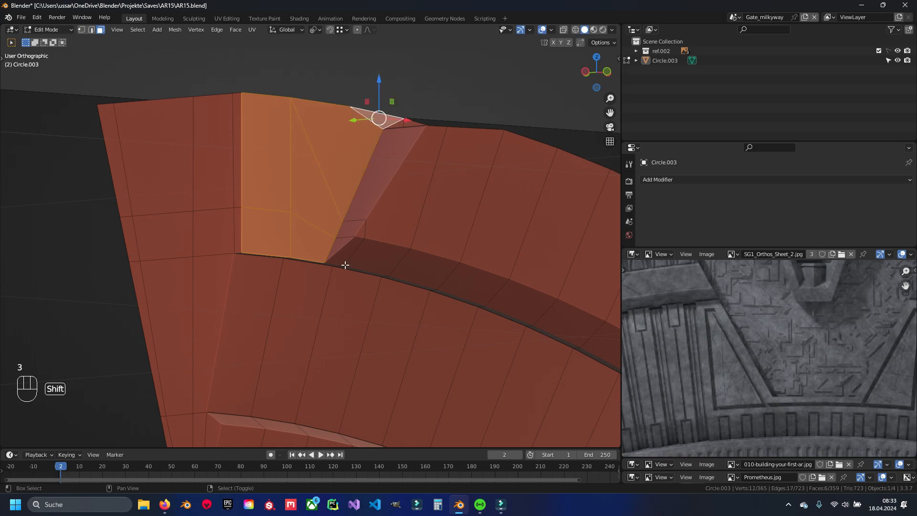
- Extend the face selection over the whole recess, including its sloped side walls, and duplicate it in place
{"action": "left_click", "coordinate": [354, 229], "text": "shift"}
{"action": "middle_click_drag", "start_coordinate": [355, 230], "coordinate": [385, 174]}
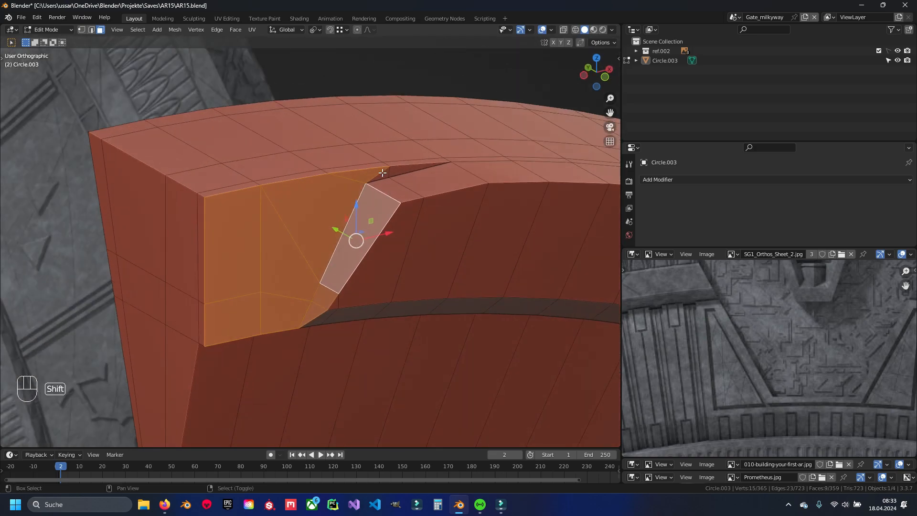
{"action": "middle_click_drag", "start_coordinate": [405, 225], "coordinate": [458, 250]}
{"action": "key", "text": "shift+d"}
{"action": "key", "text": "Escape"}
{"action": "scroll", "coordinate": [356, 263], "scroll_direction": "down", "scroll_amount": 1}
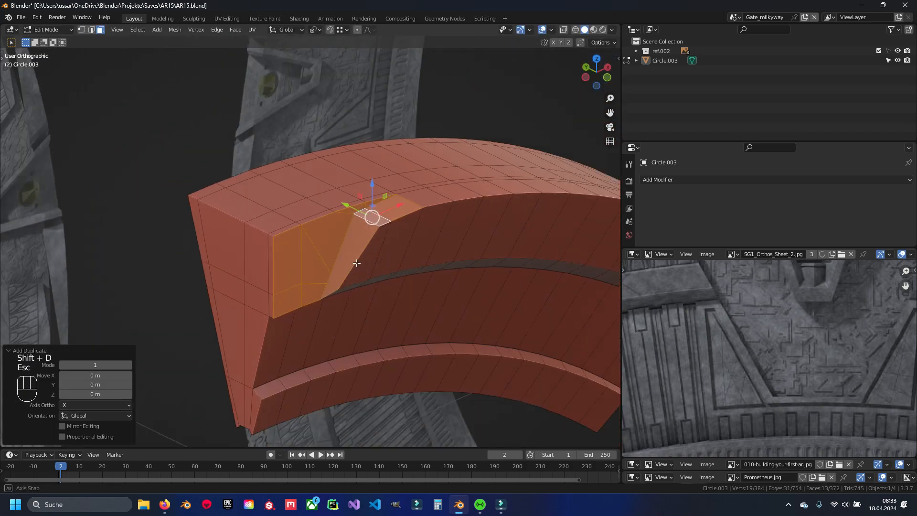
- Move the duplicated recess faces along the Y axis until they sit clear of the ring segment's back side
{"action": "middle_click_drag", "start_coordinate": [356, 263], "coordinate": [378, 263]}
{"action": "left_click_drag", "start_coordinate": [360, 209], "coordinate": [224, 136]}
{"action": "middle_click_drag", "start_coordinate": [238, 182], "coordinate": [272, 197]}
{"action": "left_click_drag", "start_coordinate": [223, 206], "coordinate": [185, 207]}
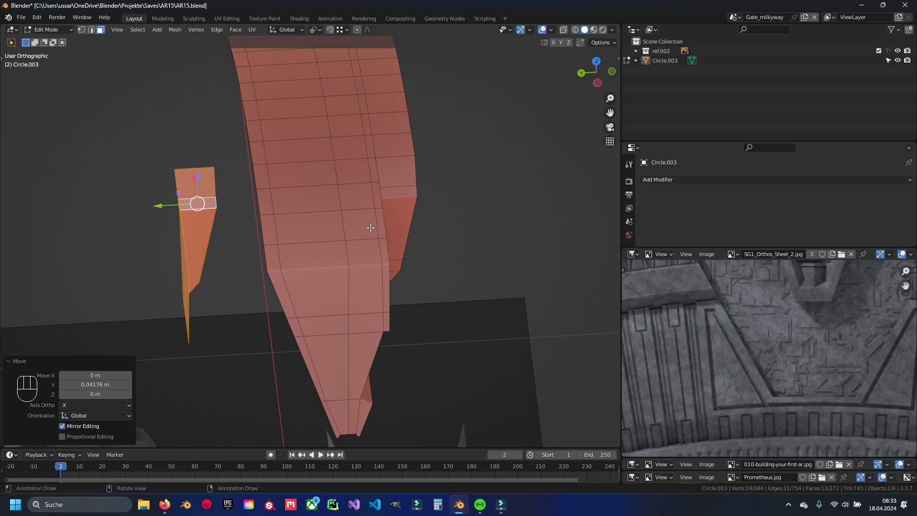
- Mirror the duplicated recess faces by scaling them by -1 along the Y axis
{"action": "key", "text": "s"}
{"action": "key", "text": "y"}
{"action": "key", "text": "KP_Subtract"}
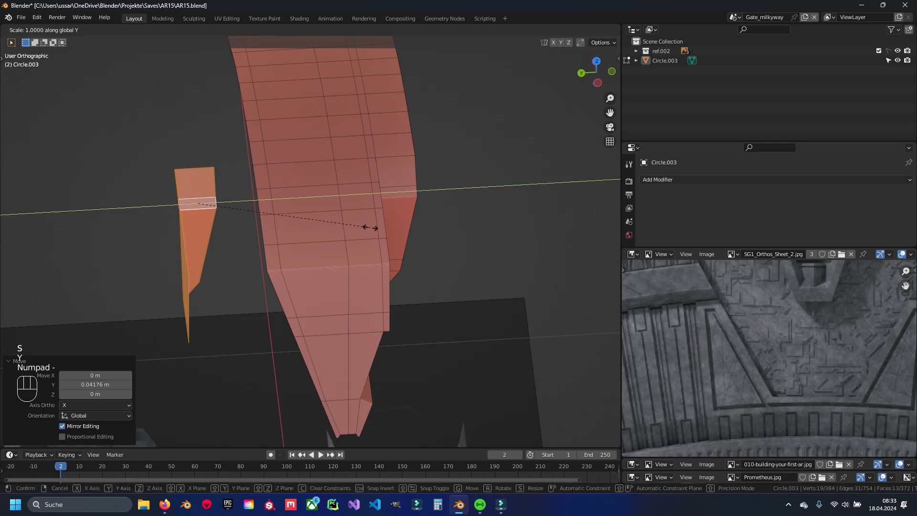
{"action": "key", "text": "KP_1"}
{"action": "key", "text": "Return"}
{"action": "middle_click_drag", "start_coordinate": [370, 227], "coordinate": [339, 222]}
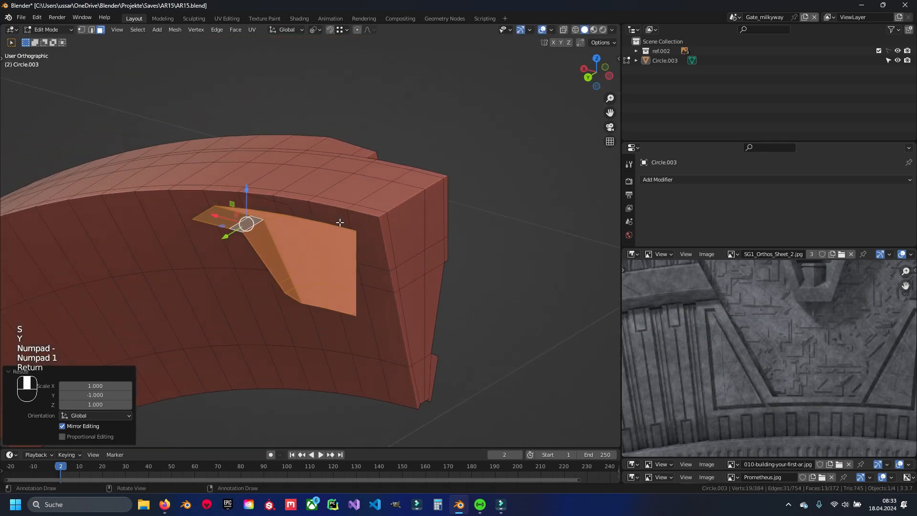
- Move the mirrored recess faces along the Y axis into the back of the ring segment
{"action": "middle_click_drag", "start_coordinate": [252, 244], "coordinate": [258, 219]}
{"action": "key", "text": "g"}
{"action": "key", "text": "y"}
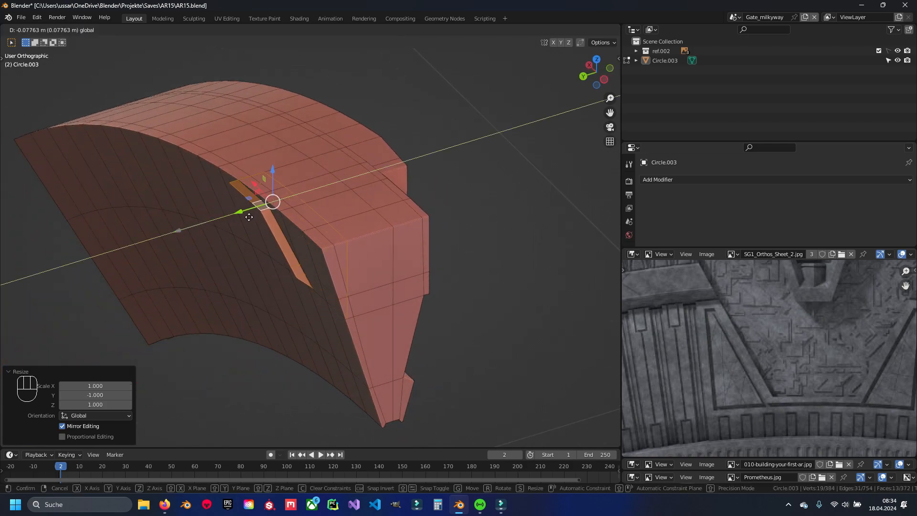
{"action": "left_click", "coordinate": [277, 210]}
- Make a rim vertex of the mirrored recess active and snap the recess along Y flush with the segment's rear edge
{"action": "mouse_move", "coordinate": [277, 209]}
{"action": "middle_mouse_down"}
{"action": "mouse_move", "coordinate": [306, 224]}
{"action": "mouse_move", "coordinate": [420, 235]}
{"action": "mouse_move", "coordinate": [418, 282]}
{"action": "mouse_move", "coordinate": [325, 204]}
{"action": "mouse_move", "coordinate": [266, 208]}
{"action": "middle_mouse_up"}
{"action": "scroll", "coordinate": [325, 203], "scroll_direction": "up", "scroll_amount": 4}
{"action": "key", "text": "1"}
{"action": "scroll", "coordinate": [266, 207], "scroll_direction": "up", "scroll_amount": 3}
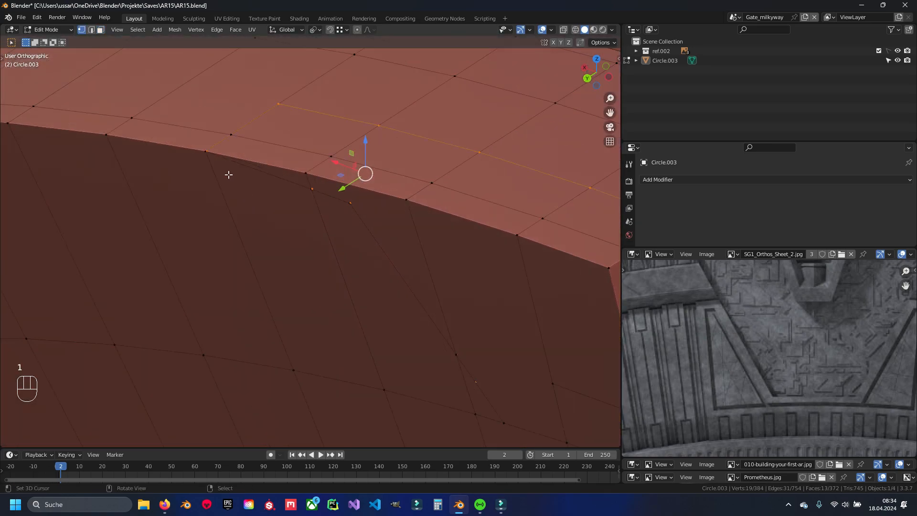
{"action": "middle_click_drag", "start_coordinate": [234, 154], "coordinate": [289, 227], "text": "shift"}
{"action": "left_click_drag", "start_coordinate": [400, 261], "coordinate": [388, 269]}
{"action": "left_click", "coordinate": [246, 233], "text": "shift"}
{"action": "key", "text": "g"}
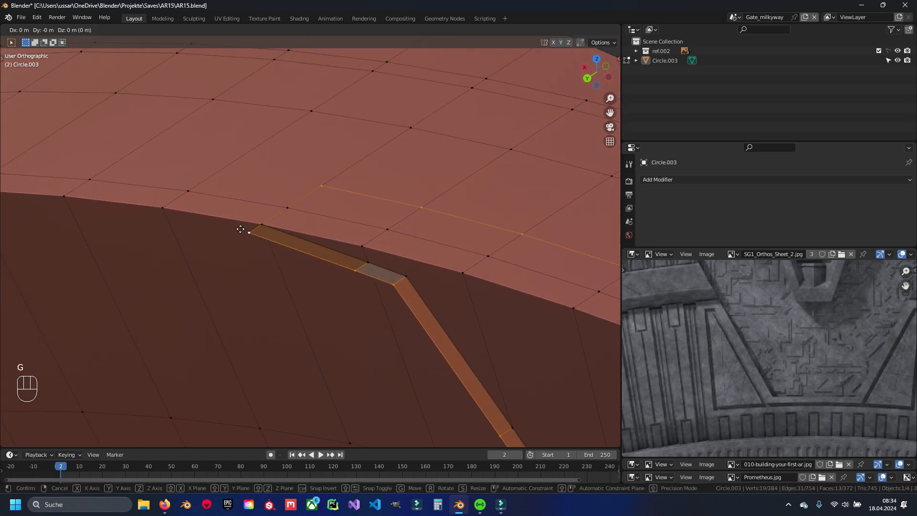
{"action": "left_click", "coordinate": [259, 223], "text": "ctrl"}
- Select the rear faces of the ring segment that cover the mirrored recess and delete them
{"action": "mouse_move", "coordinate": [262, 225]}
{"action": "middle_mouse_down"}
{"action": "mouse_move", "coordinate": [335, 297]}
{"action": "mouse_move", "coordinate": [323, 236]}
{"action": "mouse_move", "coordinate": [422, 281]}
{"action": "mouse_move", "coordinate": [236, 289]}
{"action": "mouse_move", "coordinate": [274, 248]}
{"action": "mouse_move", "coordinate": [310, 256]}
{"action": "mouse_move", "coordinate": [239, 292]}
{"action": "mouse_move", "coordinate": [278, 298]}
{"action": "middle_mouse_up"}
{"action": "key", "text": "z"}
{"action": "key", "text": "z"}
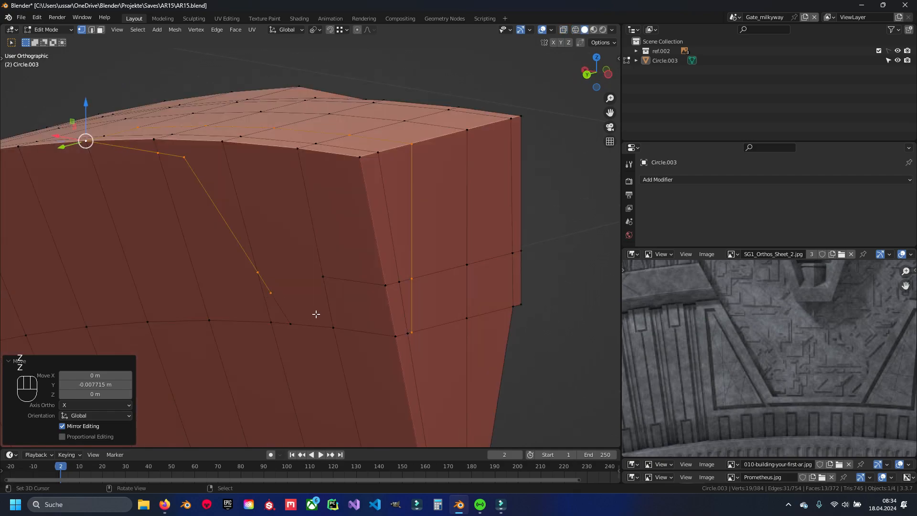
{"action": "key", "text": "a"}
{"action": "key", "text": "3"}
{"action": "right_click", "coordinate": [311, 305]}
{"action": "right_click", "coordinate": [357, 303], "text": "shift"}
{"action": "right_click", "coordinate": [349, 235], "text": "shift"}
{"action": "right_click", "coordinate": [211, 174], "text": "shift"}
{"action": "key", "text": "x"}
{"action": "left_click", "coordinate": [139, 142]}
- Delete a further face blocking the opening of the mirrored recess on the back of the segment
{"action": "middle_click_drag", "start_coordinate": [139, 141], "coordinate": [182, 180]}
{"action": "middle_click_drag", "start_coordinate": [182, 179], "coordinate": [182, 129], "text": "shift"}
{"action": "key", "text": "1"}
{"action": "middle_click_drag", "start_coordinate": [272, 223], "coordinate": [330, 215]}
{"action": "middle_click_drag", "start_coordinate": [329, 215], "coordinate": [340, 248]}
{"action": "scroll", "coordinate": [340, 248], "scroll_direction": "up", "scroll_amount": 3}
{"action": "middle_click_drag", "start_coordinate": [364, 160], "coordinate": [285, 149]}
{"action": "scroll", "coordinate": [285, 149], "scroll_direction": "down", "scroll_amount": 5}
{"action": "middle_click_drag", "start_coordinate": [333, 195], "coordinate": [336, 218], "text": "shift"}
{"action": "key", "text": "3"}
{"action": "key", "text": "x"}
{"action": "left_click", "coordinate": [348, 273]}
- Select the narrow strip of top faces overhanging the rear recess and delete it
{"action": "key", "text": "1"}
{"action": "mouse_move", "coordinate": [321, 272]}
{"action": "middle_mouse_down"}
{"action": "mouse_move", "coordinate": [403, 262]}
{"action": "mouse_move", "coordinate": [401, 190]}
{"action": "mouse_move", "coordinate": [285, 258]}
{"action": "mouse_move", "coordinate": [285, 280]}
{"action": "mouse_move", "coordinate": [318, 284]}
{"action": "middle_mouse_up"}
{"action": "scroll", "coordinate": [286, 279], "scroll_direction": "up", "scroll_amount": 2}
{"action": "key", "text": "3"}
{"action": "right_click", "coordinate": [311, 262]}
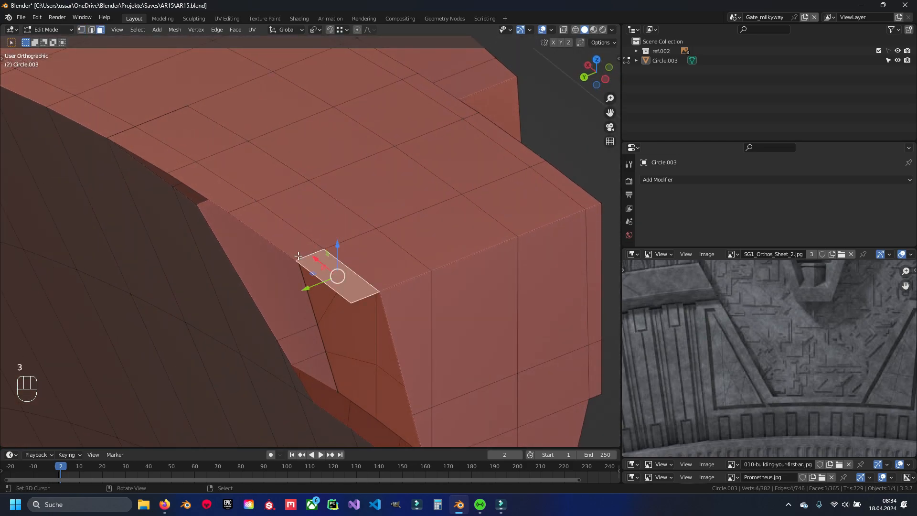
{"action": "right_click", "coordinate": [161, 153], "text": "ctrl"}
{"action": "key", "text": "x"}
{"action": "left_click", "coordinate": [160, 153]}
- Clear the selection and save the file
{"action": "middle_click_drag", "start_coordinate": [187, 184], "coordinate": [242, 188]}
{"action": "middle_click_drag", "start_coordinate": [147, 219], "coordinate": [223, 202], "text": "shift"}
{"action": "right_click", "coordinate": [210, 210]}
{"action": "key", "text": "alt+a"}
{"action": "key", "text": "ctrl+s"}
- Examine the segment's top surface where it meets the rear recess for misaligned vertices
{"action": "middle_click_drag", "start_coordinate": [432, 252], "coordinate": [349, 266]}
{"action": "right_click", "coordinate": [303, 191]}
{"action": "scroll", "coordinate": [303, 191], "scroll_direction": "down", "scroll_amount": 6}
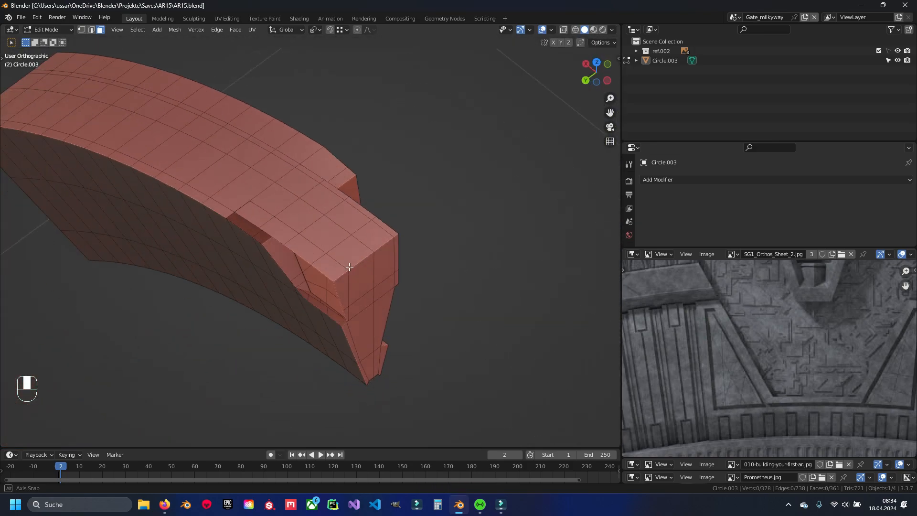
{"action": "middle_click_drag", "start_coordinate": [250, 235], "coordinate": [295, 249], "text": "shift"}
{"action": "right_click", "coordinate": [305, 220]}
{"action": "scroll", "coordinate": [305, 237], "scroll_direction": "up", "scroll_amount": 1}
{"action": "scroll", "coordinate": [277, 224], "scroll_direction": "up", "scroll_amount": 4}
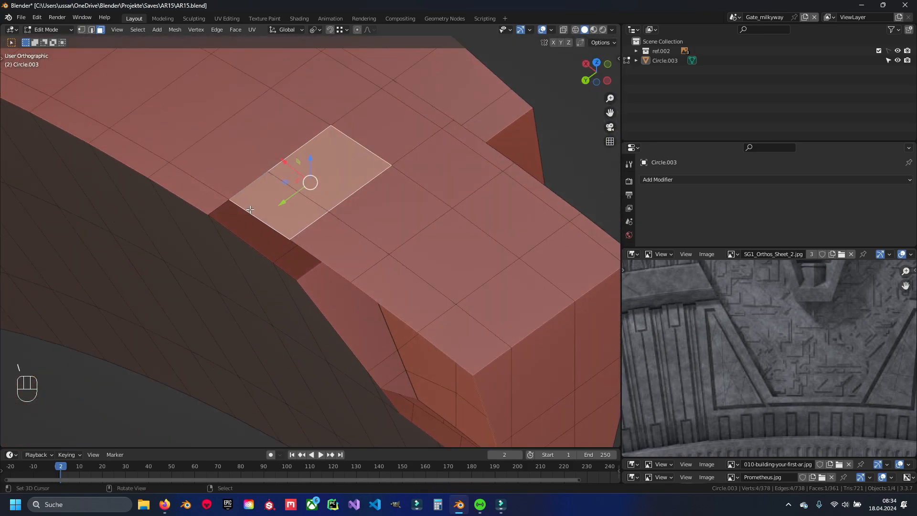
{"action": "scroll", "coordinate": [279, 232], "scroll_direction": "down", "scroll_amount": 3}
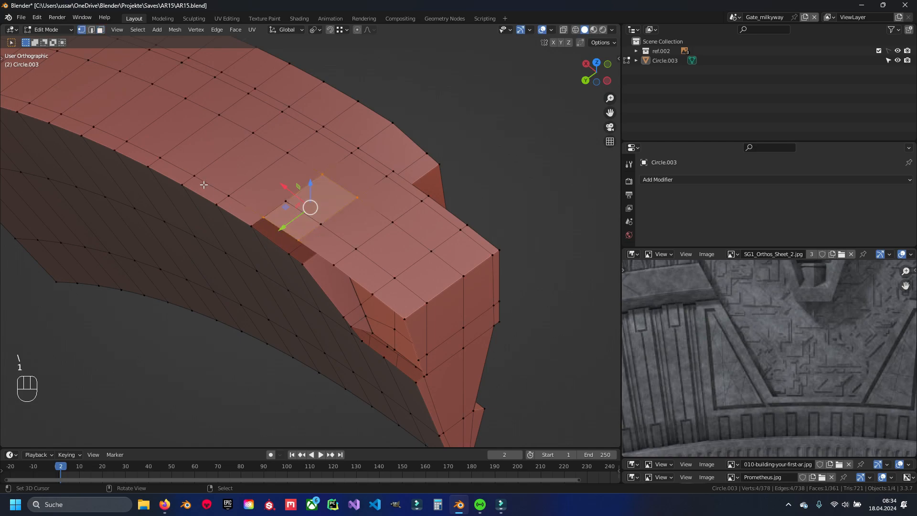
{"action": "middle_click_drag", "start_coordinate": [204, 208], "coordinate": [392, 248]}
- Select the path of vertices along the recess's border and snap it along the Y axis to the adjoining geometry
{"action": "right_click", "coordinate": [522, 305]}
{"action": "middle_click_drag", "start_coordinate": [522, 305], "coordinate": [575, 291]}
{"action": "scroll", "coordinate": [101, 261], "scroll_direction": "down", "scroll_amount": 2}
{"action": "right_click", "coordinate": [98, 265], "text": "ctrl"}
{"action": "middle_click_drag", "start_coordinate": [101, 261], "coordinate": [331, 303]}
{"action": "key", "text": "g"}
{"action": "key", "text": "y"}
{"action": "left_click", "coordinate": [346, 221]}
- Save the file and merge all overlapping vertices of the mesh by distance
{"action": "key", "text": "a"}
{"action": "key", "text": "ctrl+s"}
{"action": "key", "text": "q"}
{"action": "left_click", "coordinate": [297, 192]}
{"action": "key", "text": "a"}
- Test the vertices along the top edge of the rear recess with cancelled moves to check that they are merged
{"action": "scroll", "coordinate": [287, 198], "scroll_direction": "down", "scroll_amount": 5}
{"action": "middle_click_drag", "start_coordinate": [287, 198], "coordinate": [374, 256]}
{"action": "scroll", "coordinate": [401, 271], "scroll_direction": "up", "scroll_amount": 3}
{"action": "right_click", "coordinate": [421, 267]}
{"action": "key", "text": "g"}
{"action": "key", "text": "Escape"}
{"action": "right_click", "coordinate": [331, 226]}
{"action": "key", "text": "g"}
{"action": "key", "text": "Escape"}
{"action": "right_click", "coordinate": [205, 180]}
{"action": "key", "text": "g"}
{"action": "key", "text": "Escape"}
{"action": "middle_click_drag", "start_coordinate": [137, 176], "coordinate": [274, 263], "text": "shift"}
{"action": "right_click", "coordinate": [253, 231]}
{"action": "key", "text": "g"}
{"action": "key", "text": "Escape"}
{"action": "right_click", "coordinate": [146, 207]}
{"action": "key", "text": "g"}
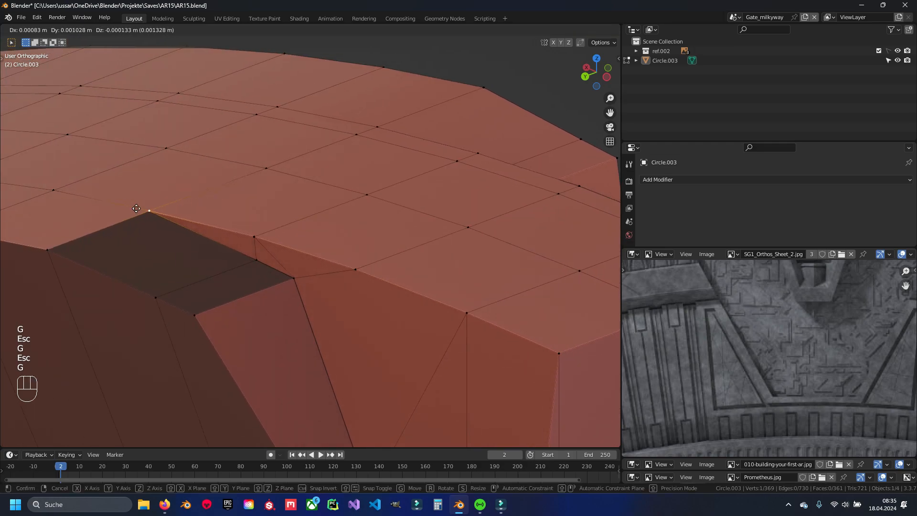
{"action": "key", "text": "Escape"}
- Test the vertices at the recess's upper corner and down its sloped edge with cancelled moves for proper connections
{"action": "middle_click_drag", "start_coordinate": [239, 210], "coordinate": [244, 207]}
{"action": "right_click", "coordinate": [182, 196]}
{"action": "key", "text": "g"}
{"action": "key", "text": "Escape"}
{"action": "right_click", "coordinate": [314, 242]}
{"action": "key", "text": "g"}
{"action": "key", "text": "Escape"}
{"action": "right_click", "coordinate": [348, 254]}
{"action": "key", "text": "g"}
{"action": "key", "text": "Escape"}
{"action": "middle_click_drag", "start_coordinate": [414, 354], "coordinate": [293, 93], "text": "shift"}
{"action": "right_click", "coordinate": [343, 189]}
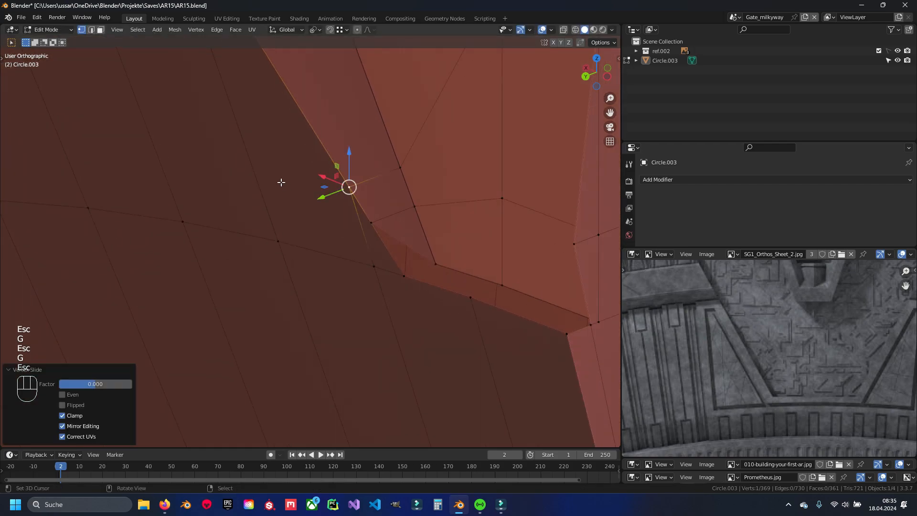
{"action": "key", "text": "g"}
{"action": "key", "text": "Escape"}
- Snap the two loose vertices on the recess's outer side edge onto the neighbouring end-face vertices
{"action": "middle_click_drag", "start_coordinate": [357, 226], "coordinate": [242, 182], "text": "shift"}
{"action": "middle_click_drag", "start_coordinate": [269, 190], "coordinate": [290, 193]}
{"action": "middle_click_drag", "start_coordinate": [540, 149], "coordinate": [430, 172], "text": "shift"}
{"action": "right_click", "coordinate": [390, 211]}
{"action": "key", "text": "g"}
{"action": "key", "text": "y"}
{"action": "left_click", "coordinate": [410, 200]}
{"action": "key", "text": "a"}
{"action": "right_click", "coordinate": [406, 298]}
{"action": "key", "text": "g"}
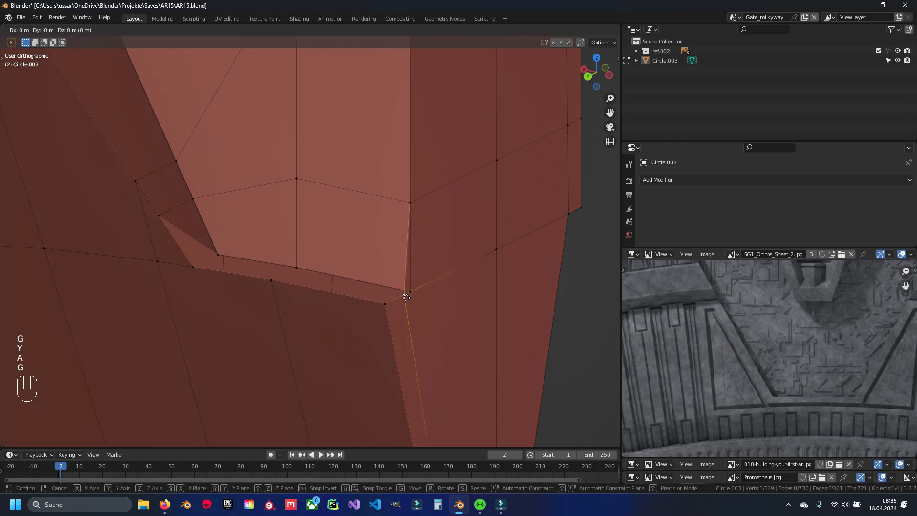
{"action": "left_click", "coordinate": [418, 290]}
- Select the whole mesh and merge the overlapping corner vertices by distance
{"action": "key", "text": "a"}
{"action": "key", "text": "a"}
{"action": "key", "text": "q"}
{"action": "left_click", "coordinate": [382, 257]}
{"action": "key", "text": "a"}
- Test the two vertices on the recess's outer side edge with cancelled moves to check the merge
{"action": "right_click", "coordinate": [411, 279]}
{"action": "key", "text": "g"}
{"action": "key", "text": "Escape"}
{"action": "right_click", "coordinate": [415, 202]}
{"action": "key", "text": "g"}
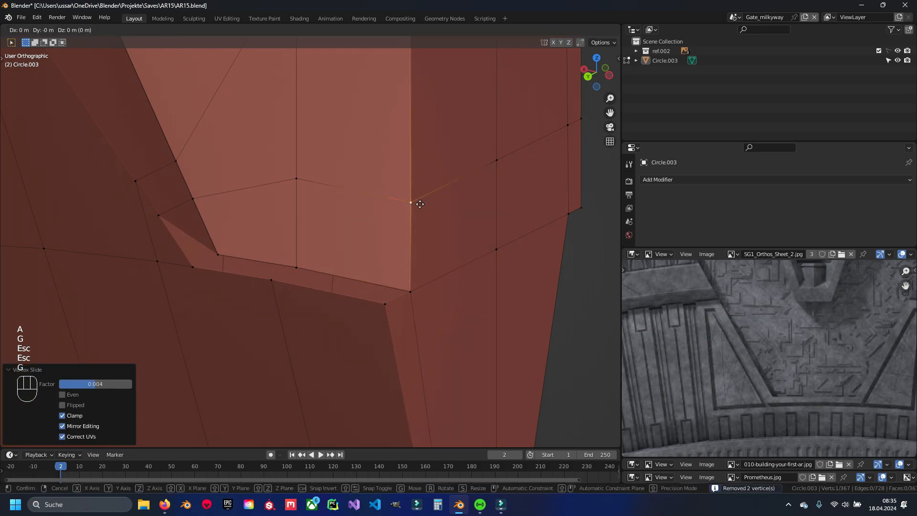
{"action": "key", "text": "Escape"}
- Select the four vertices at the outer end of the recess's lower ledge and fill them with a face
{"action": "middle_click_drag", "start_coordinate": [401, 205], "coordinate": [382, 224]}
{"action": "right_click", "coordinate": [152, 313]}
{"action": "key", "text": "KP_Decimal"}
{"action": "middle_click_drag", "start_coordinate": [283, 250], "coordinate": [285, 250]}
{"action": "scroll", "coordinate": [326, 235], "scroll_direction": "up", "scroll_amount": 1}
{"action": "middle_click_drag", "start_coordinate": [504, 312], "coordinate": [325, 255], "text": "shift"}
{"action": "right_click", "coordinate": [256, 205]}
{"action": "right_click", "coordinate": [272, 180], "text": "shift"}
{"action": "right_click", "coordinate": [402, 244], "text": "shift"}
{"action": "key", "text": "f"}
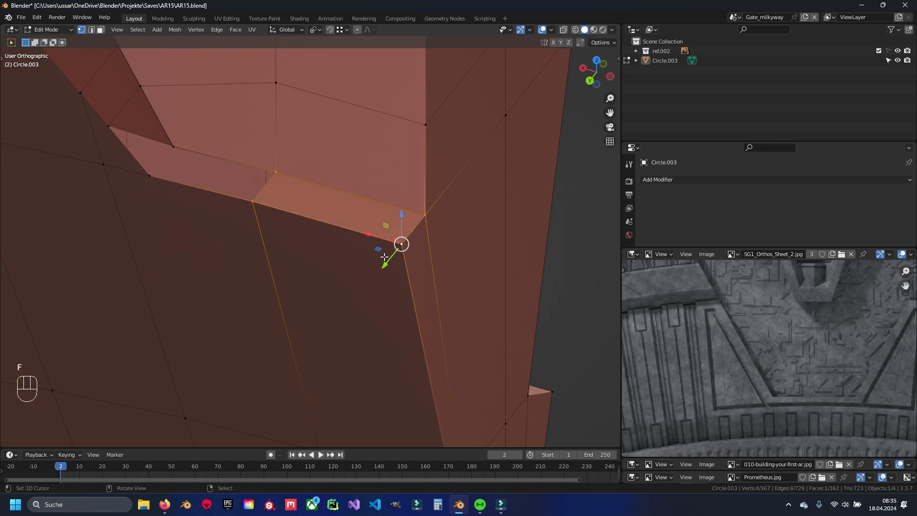
- Fill the next gap along the recess's lower ledge with a face
{"action": "key", "text": "a"}
{"action": "right_click", "coordinate": [374, 280]}
{"action": "right_click", "coordinate": [396, 253], "text": "shift"}
{"action": "key", "text": "f"}
- Delete the stray triangular face at the inner corner of the back recess's lower ledge
{"action": "key", "text": "a"}
{"action": "key", "text": "3"}
{"action": "right_click", "coordinate": [354, 253]}
{"action": "key", "text": "x"}
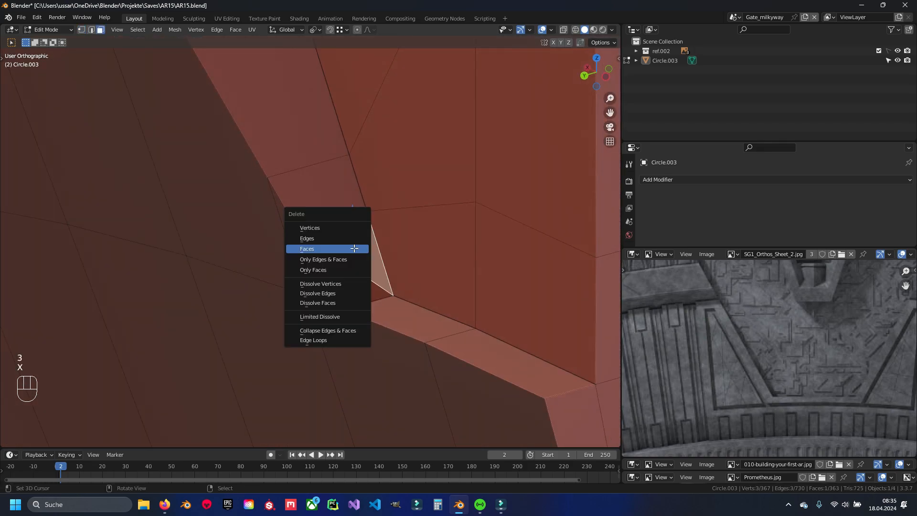
{"action": "left_click", "coordinate": [329, 245]}
- Fill the gap at the inner corner of the back recess with a new face
{"action": "key", "text": "1"}
{"action": "left_click", "coordinate": [303, 231]}
{"action": "key", "text": "f"}
{"action": "key", "text": "a"}
{"action": "mouse_move", "coordinate": [342, 315]}
{"action": "middle_mouse_down"}
{"action": "mouse_move", "coordinate": [344, 242]}
{"action": "mouse_move", "coordinate": [303, 296]}
{"action": "mouse_move", "coordinate": [265, 264]}
{"action": "mouse_move", "coordinate": [266, 241]}
{"action": "mouse_move", "coordinate": [375, 268]}
{"action": "mouse_move", "coordinate": [262, 267]}
{"action": "mouse_move", "coordinate": [262, 246]}
{"action": "mouse_move", "coordinate": [225, 235]}
{"action": "mouse_move", "coordinate": [415, 264]}
{"action": "mouse_move", "coordinate": [440, 265]}
{"action": "mouse_move", "coordinate": [440, 254]}
{"action": "middle_mouse_up"}
- Knife-cut the reference's trapezoid panel outline into the back side, from the centre edge along its base and diagonally up to the recess's lower corner, and save
{"action": "key", "text": "z"}
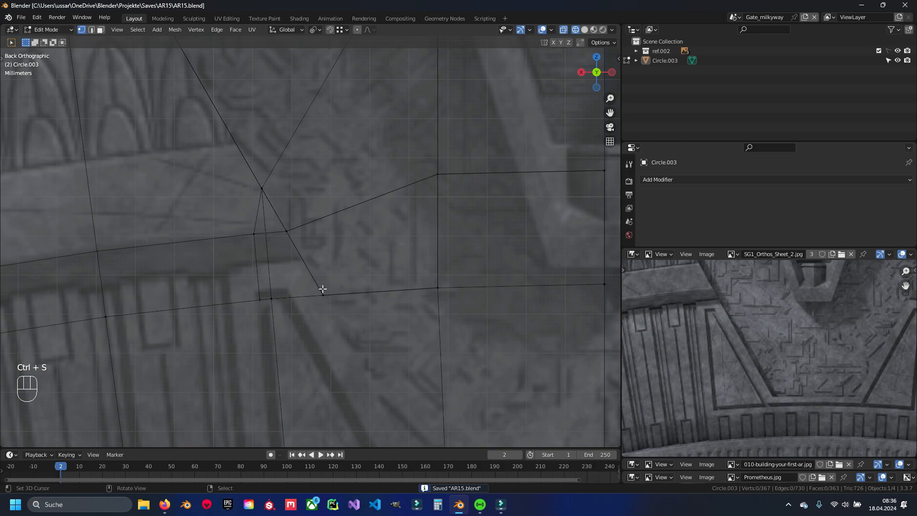
{"action": "scroll", "coordinate": [320, 281], "scroll_direction": "down", "scroll_amount": 3}
{"action": "middle_click_drag", "start_coordinate": [317, 268], "coordinate": [265, 112], "text": "shift"}
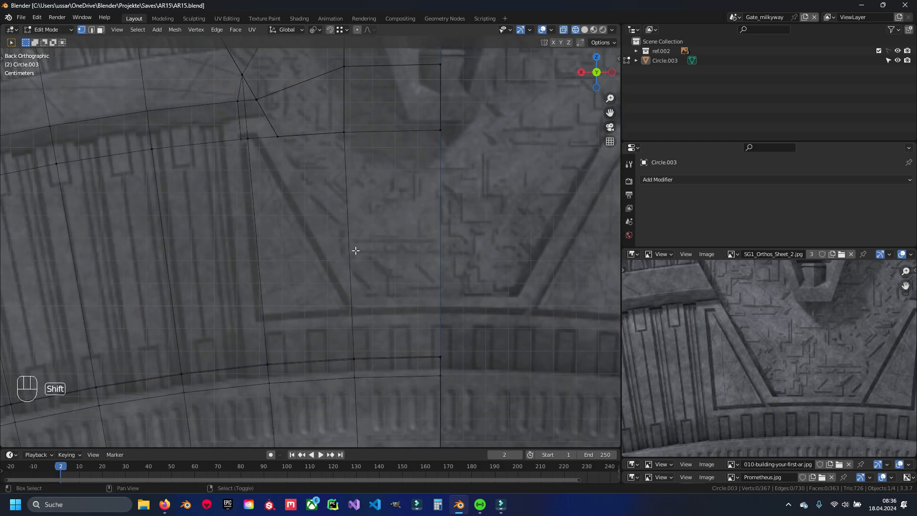
{"action": "middle_click_drag", "start_coordinate": [374, 259], "coordinate": [437, 309], "text": "shift"}
{"action": "middle_click_drag", "start_coordinate": [388, 274], "coordinate": [406, 317], "text": "shift"}
{"action": "scroll", "coordinate": [353, 244], "scroll_direction": "up", "scroll_amount": 2}
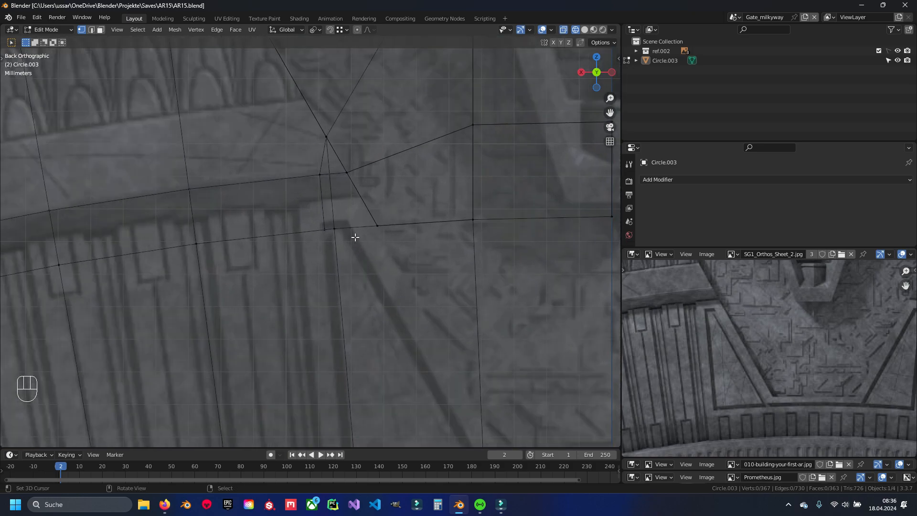
{"action": "middle_click_drag", "start_coordinate": [353, 243], "coordinate": [288, 137], "text": "shift"}
{"action": "scroll", "coordinate": [430, 307], "scroll_direction": "down", "scroll_amount": 2}
{"action": "middle_click_drag", "start_coordinate": [430, 307], "coordinate": [400, 276], "text": "shift"}
{"action": "key", "text": "ctrl+s"}
{"action": "key", "text": "k"}
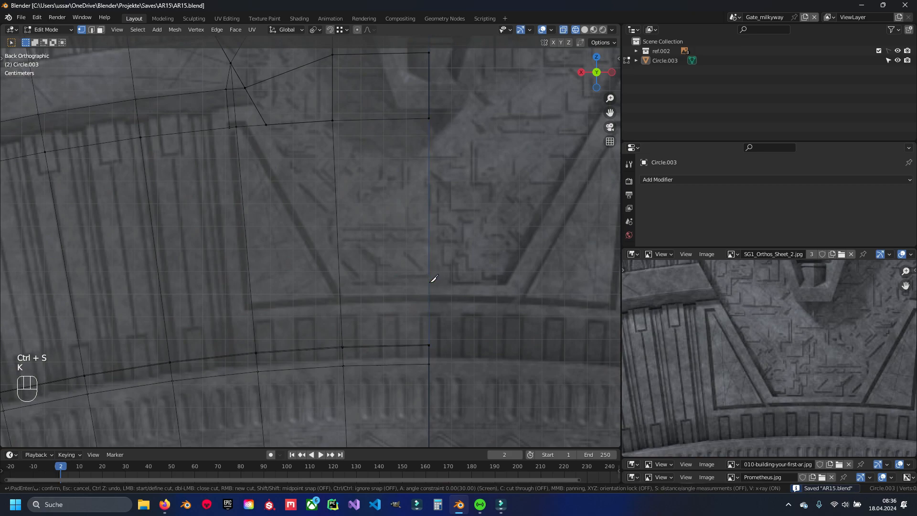
{"action": "key", "text": "Escape"}
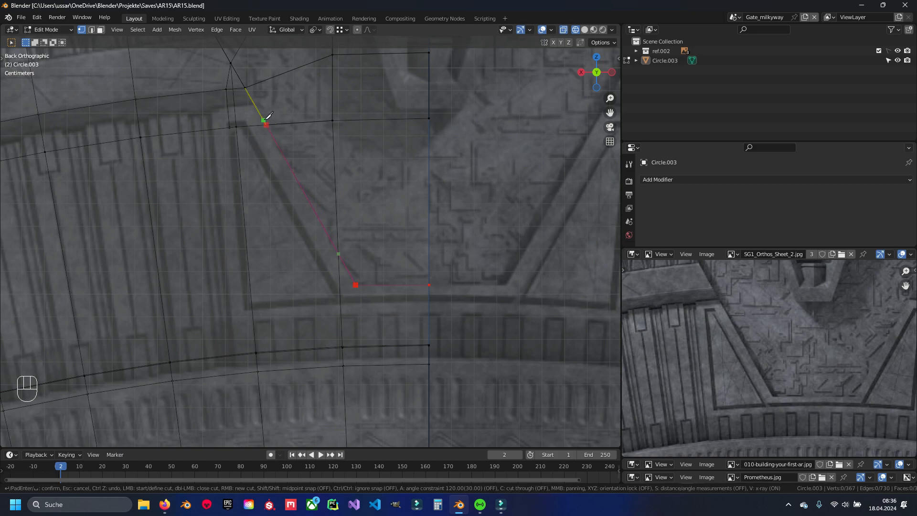
{"action": "key", "text": "Return"}
{"action": "key", "text": "z"}
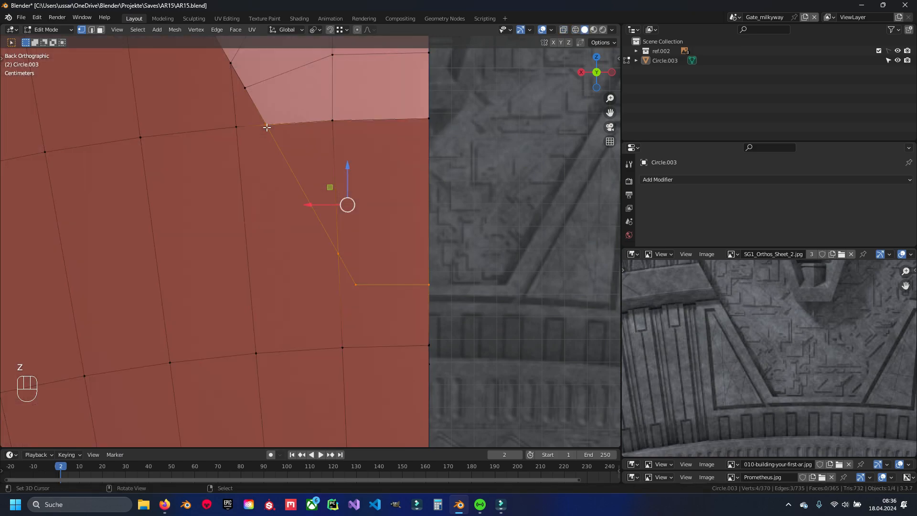
{"action": "key", "text": "ctrl+s"}
- Snap the two slanted-wall vertices just above the recess's lower corner down onto the inner and outer corner vertices
{"action": "scroll", "coordinate": [336, 198], "scroll_direction": "down", "scroll_amount": 3}
{"action": "middle_click_drag", "start_coordinate": [426, 254], "coordinate": [317, 228]}
{"action": "scroll", "coordinate": [317, 227], "scroll_direction": "up", "scroll_amount": 5}
{"action": "middle_click_drag", "start_coordinate": [316, 180], "coordinate": [344, 282], "text": "shift"}
{"action": "middle_click_drag", "start_coordinate": [263, 179], "coordinate": [309, 237], "text": "shift"}
{"action": "key", "text": "ctrl+s"}
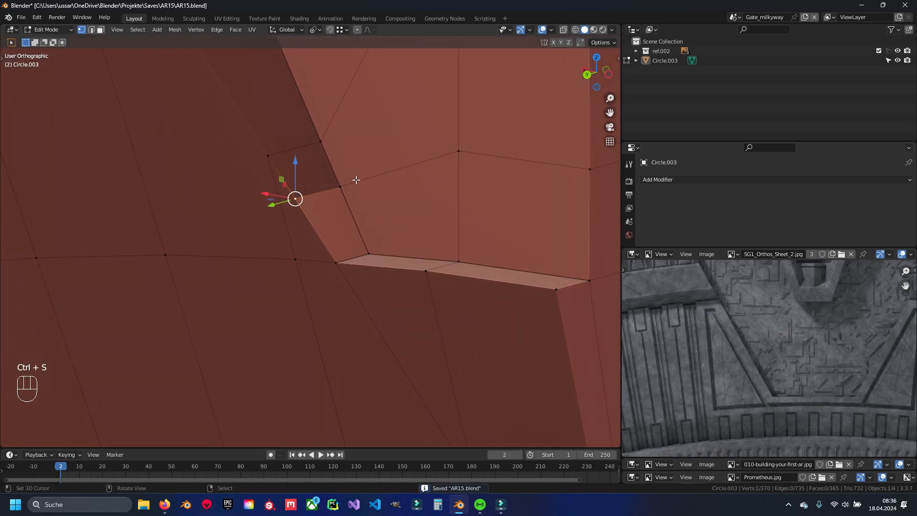
{"action": "key", "text": "g"}
{"action": "left_click", "coordinate": [368, 259], "text": "ctrl"}
{"action": "right_click", "coordinate": [286, 199]}
{"action": "key", "text": "g"}
{"action": "left_click", "coordinate": [321, 256], "text": "ctrl"}
- Merge the whole mesh by distance, recalculate its normals, save the file and return to Object Mode
{"action": "key", "text": "a"}
{"action": "key", "text": "q"}
{"action": "left_click", "coordinate": [297, 241]}
{"action": "key", "text": "a"}
{"action": "key", "text": "a"}
{"action": "key", "text": "q"}
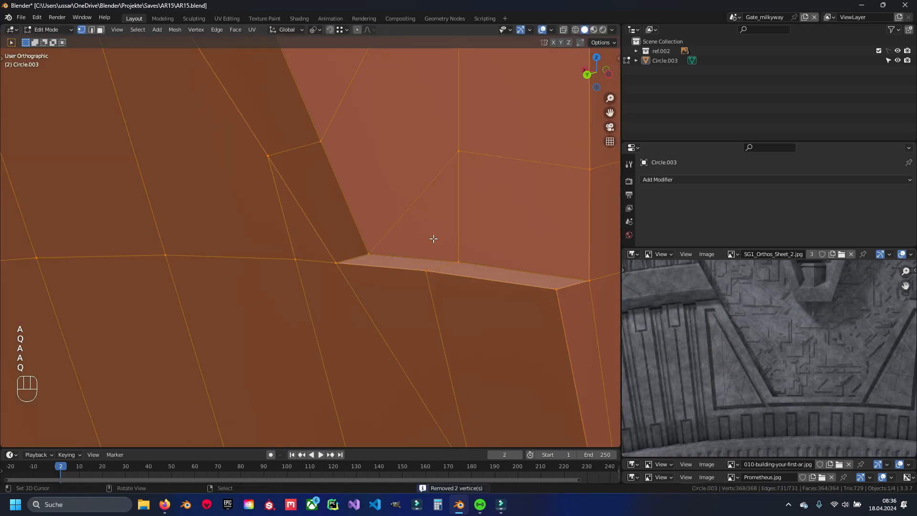
{"action": "key", "text": "space"}
{"action": "type", "text": "recal"}
{"action": "key", "text": "Return"}
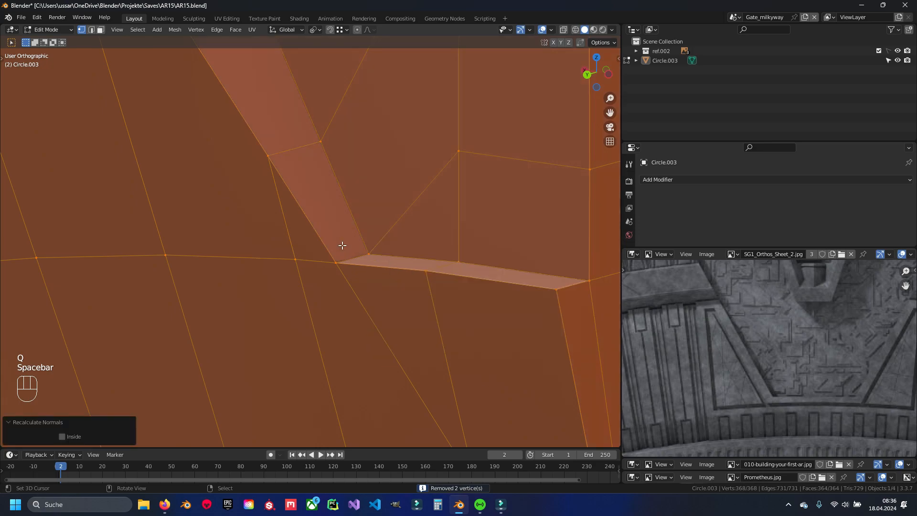
{"action": "scroll", "coordinate": [343, 246], "scroll_direction": "down", "scroll_amount": 3}
{"action": "key", "text": "a"}
{"action": "key", "text": "ctrl+s"}
{"action": "key", "text": "Tab"}
- Examine the back recess from several angles and compare the ring's details with the SG1_Orthos_Sheet_2.jpg reference
{"action": "mouse_move", "coordinate": [344, 246]}
{"action": "middle_mouse_down"}
{"action": "mouse_move", "coordinate": [285, 293]}
{"action": "mouse_move", "coordinate": [266, 254]}
{"action": "mouse_move", "coordinate": [403, 258]}
{"action": "mouse_move", "coordinate": [261, 181]}
{"action": "mouse_move", "coordinate": [165, 203]}
{"action": "mouse_move", "coordinate": [275, 188]}
{"action": "mouse_move", "coordinate": [293, 224]}
{"action": "mouse_move", "coordinate": [325, 232]}
{"action": "mouse_move", "coordinate": [313, 231]}
{"action": "mouse_move", "coordinate": [307, 211]}
{"action": "mouse_move", "coordinate": [334, 214]}
{"action": "mouse_move", "coordinate": [270, 205]}
{"action": "mouse_move", "coordinate": [289, 213]}
{"action": "mouse_move", "coordinate": [293, 297]}
{"action": "middle_mouse_up"}
{"action": "key", "text": "KP_1"}
{"action": "key", "text": "ctrl+KP_1"}
{"action": "key", "text": "z"}
{"action": "key", "text": "z"}
{"action": "middle_click_drag", "start_coordinate": [688, 265], "coordinate": [681, 341]}
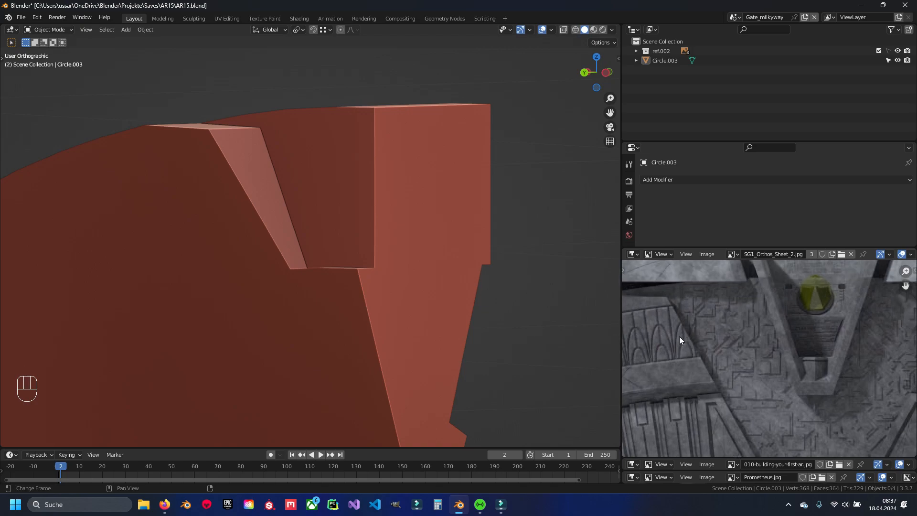
{"action": "middle_click_drag", "start_coordinate": [333, 231], "coordinate": [312, 247]}
{"action": "middle_click_drag", "start_coordinate": [709, 342], "coordinate": [683, 293]}
{"action": "middle_click_drag", "start_coordinate": [707, 379], "coordinate": [721, 399]}
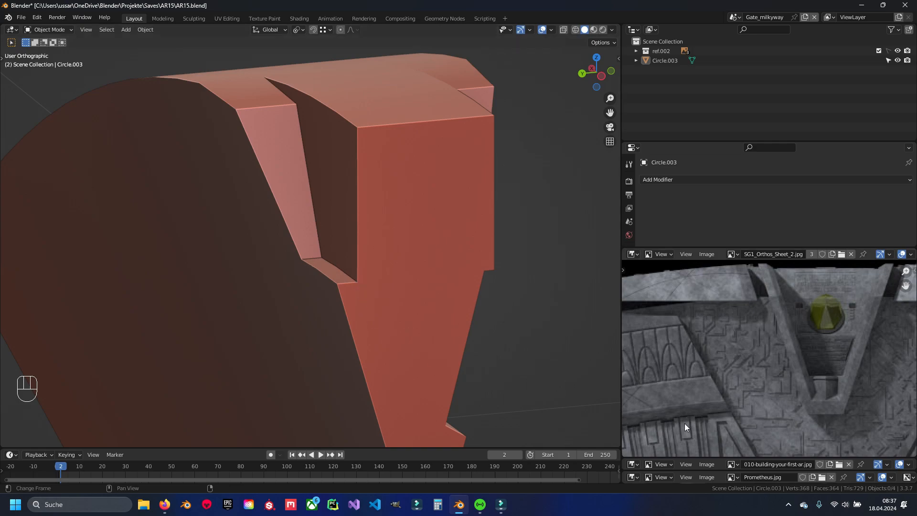
{"action": "middle_click_drag", "start_coordinate": [678, 423], "coordinate": [676, 332]}
{"action": "middle_click_drag", "start_coordinate": [708, 449], "coordinate": [689, 340]}
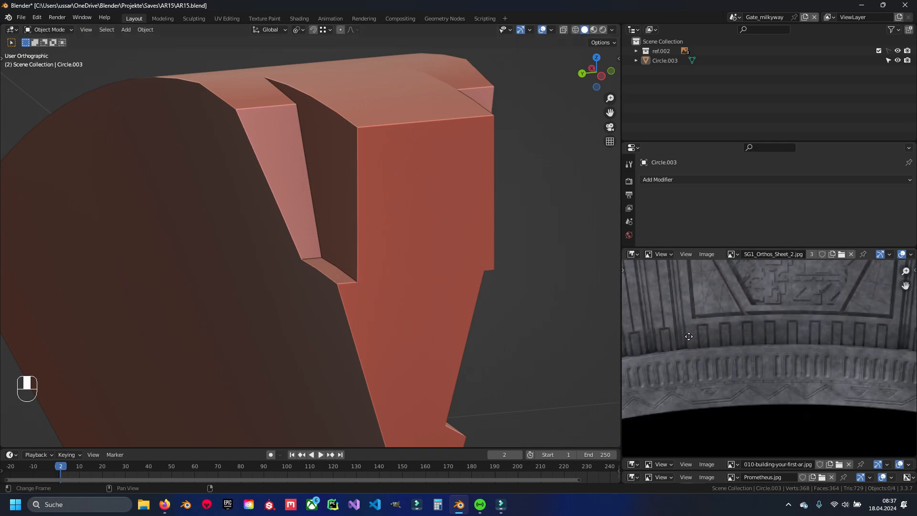
{"action": "key", "text": "Tab"}
{"action": "middle_click_drag", "start_coordinate": [335, 334], "coordinate": [377, 260]}
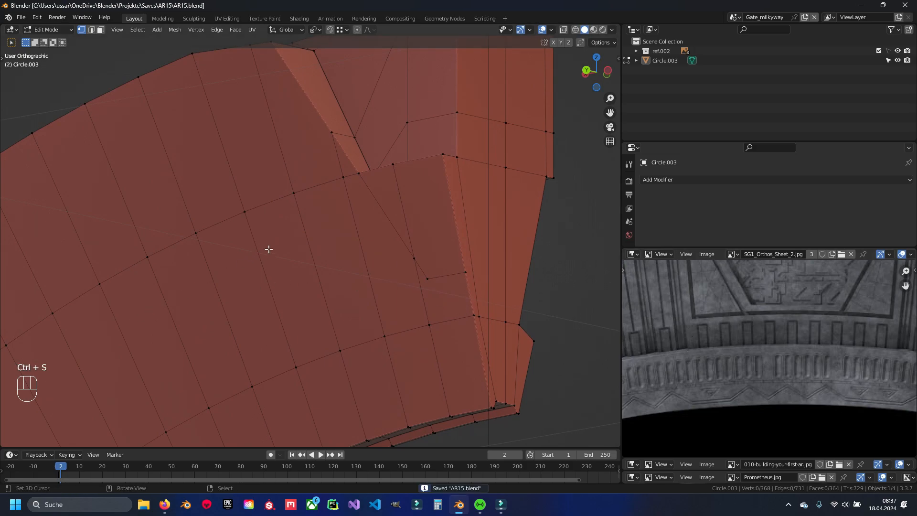
{"action": "scroll", "coordinate": [433, 210], "scroll_direction": "down", "scroll_amount": 5}
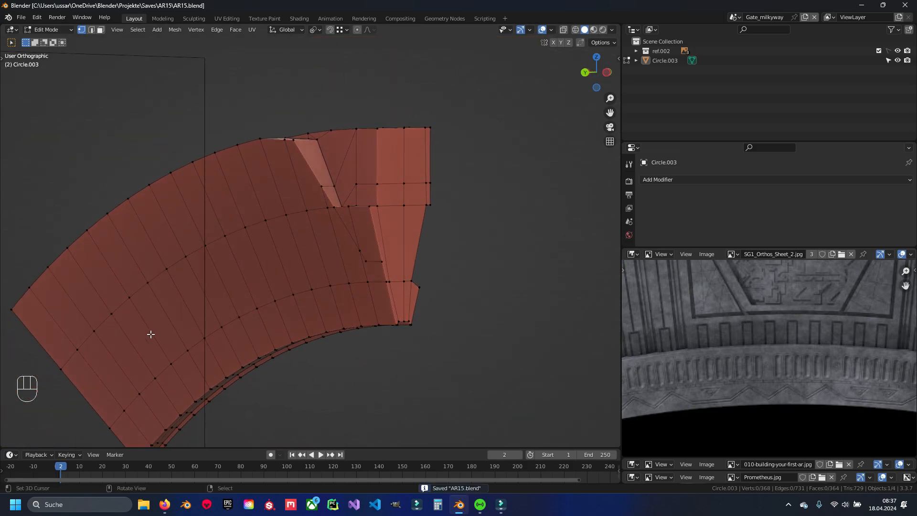
{"action": "middle_click_drag", "start_coordinate": [317, 252], "coordinate": [310, 283], "text": "shift"}
{"action": "scroll", "coordinate": [663, 354], "scroll_direction": "up", "scroll_amount": 5}
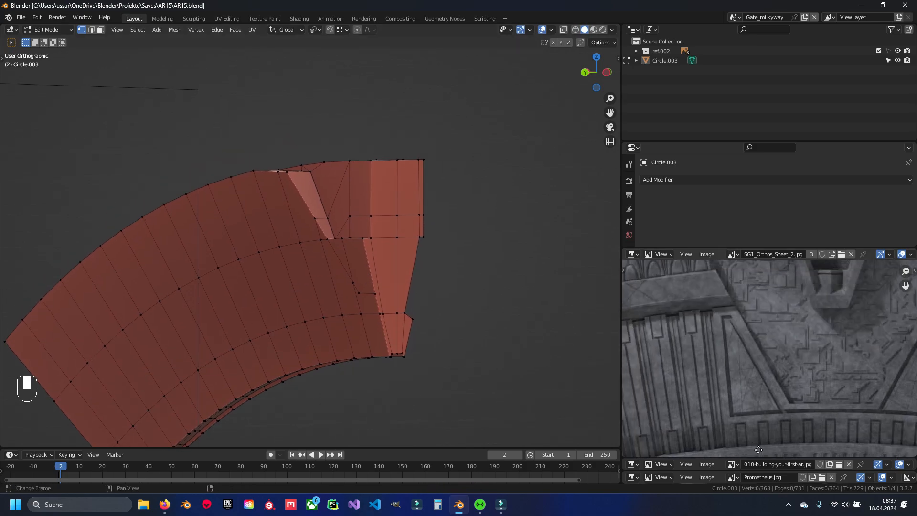
{"action": "middle_click_drag", "start_coordinate": [751, 401], "coordinate": [747, 340]}
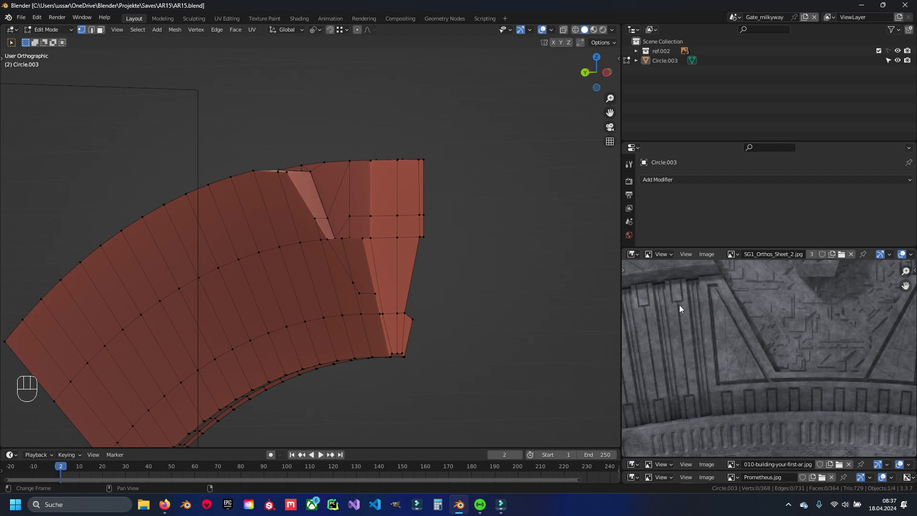
{"action": "scroll", "coordinate": [676, 312], "scroll_direction": "up", "scroll_amount": 2}
{"action": "scroll", "coordinate": [326, 239], "scroll_direction": "up", "scroll_amount": 3}
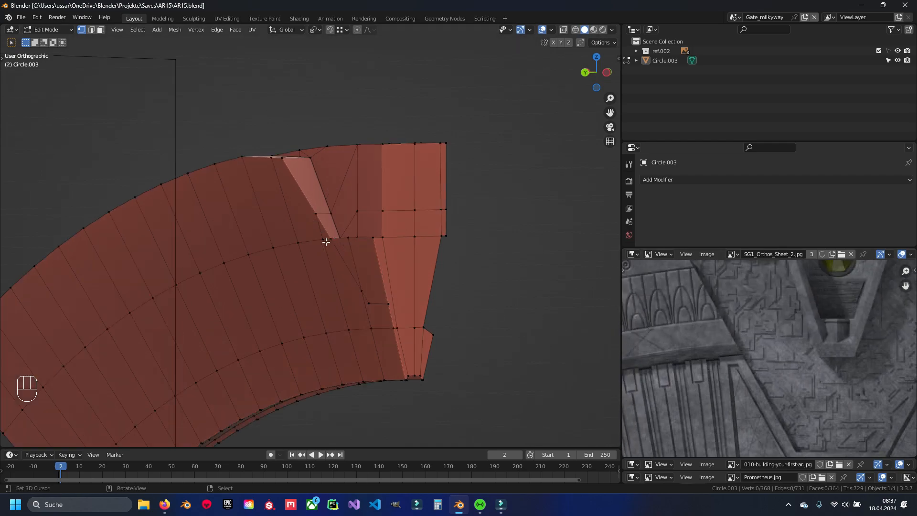
{"action": "mouse_move", "coordinate": [361, 262]}
{"action": "middle_mouse_down", "text": "alt"}
{"action": "mouse_move", "coordinate": [492, 279]}
{"action": "mouse_move", "coordinate": [322, 272]}
{"action": "mouse_move", "coordinate": [414, 278]}
{"action": "mouse_move", "coordinate": [401, 299]}
{"action": "mouse_move", "coordinate": [369, 214]}
{"action": "mouse_move", "coordinate": [307, 239]}
{"action": "middle_mouse_up", "text": "alt"}
{"action": "scroll", "coordinate": [640, 358], "scroll_direction": "down", "scroll_amount": 2}
- Box-select the entire back half of the ring segment in the wireframe top view, delete it and save
{"action": "key", "text": "KP_7"}
{"action": "key", "text": "z"}
{"action": "key", "text": "z"}
{"action": "key", "text": "KP_7"}
{"action": "key", "text": "z"}
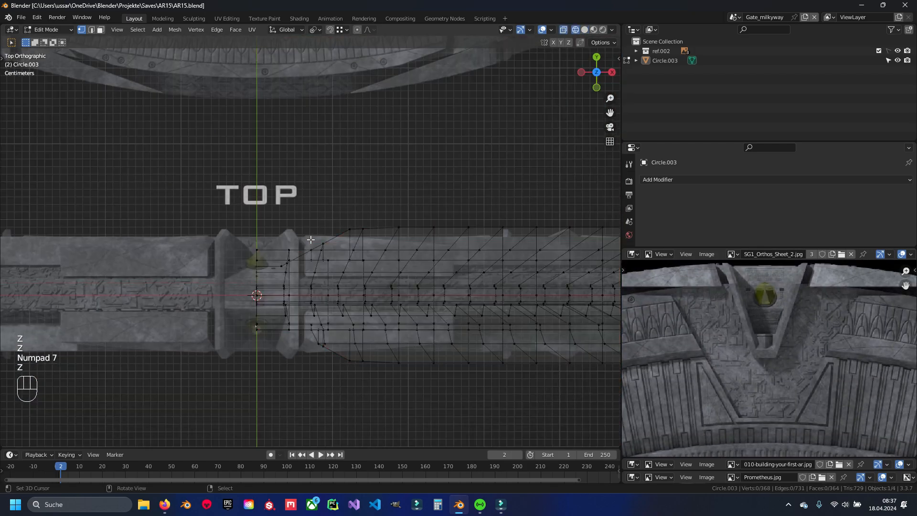
{"action": "key", "text": "1"}
{"action": "scroll", "coordinate": [310, 240], "scroll_direction": "down", "scroll_amount": 3}
{"action": "middle_click_drag", "start_coordinate": [441, 251], "coordinate": [329, 236], "text": "shift"}
{"action": "key", "text": "a"}
{"action": "key", "text": "a"}
{"action": "left_click_drag", "start_coordinate": [138, 182], "coordinate": [522, 252]}
{"action": "key", "text": "z"}
{"action": "mouse_move", "coordinate": [251, 263]}
{"action": "middle_mouse_down"}
{"action": "mouse_move", "coordinate": [396, 158]}
{"action": "mouse_move", "coordinate": [364, 224]}
{"action": "middle_mouse_up"}
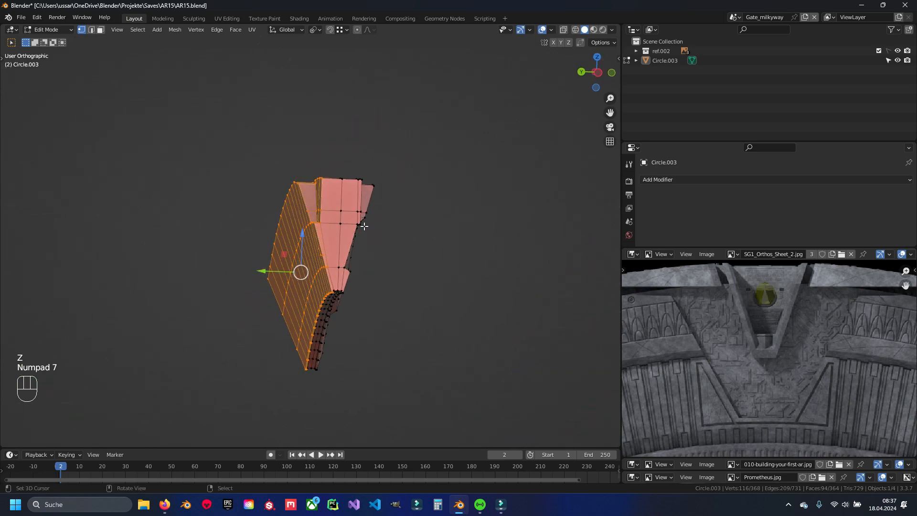
{"action": "key", "text": "KP_7"}
{"action": "key", "text": "z"}
{"action": "key", "text": "b"}
{"action": "left_click_drag", "start_coordinate": [59, 148], "coordinate": [330, 255]}
{"action": "middle_click_drag", "start_coordinate": [382, 255], "coordinate": [303, 262], "text": "shift"}
{"action": "middle_click_drag", "start_coordinate": [304, 262], "coordinate": [293, 238]}
{"action": "key", "text": "b"}
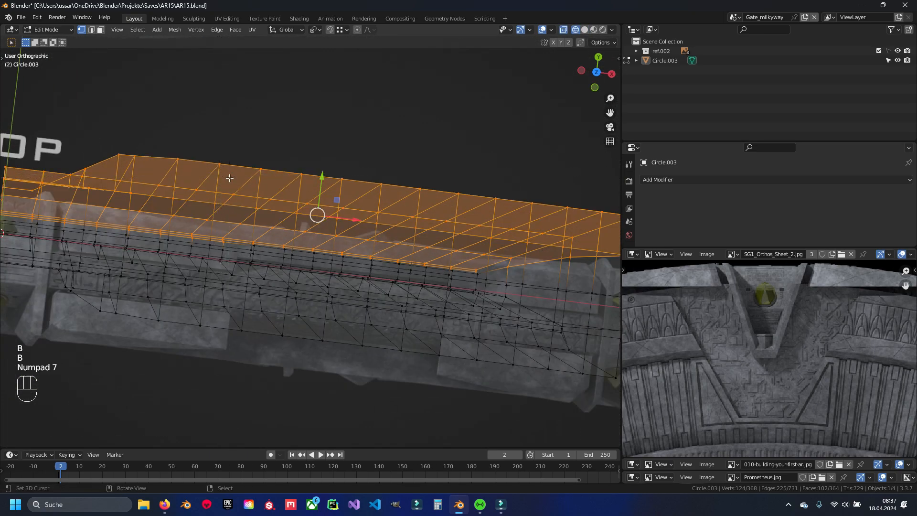
{"action": "key", "text": "KP_7"}
{"action": "key", "text": "b"}
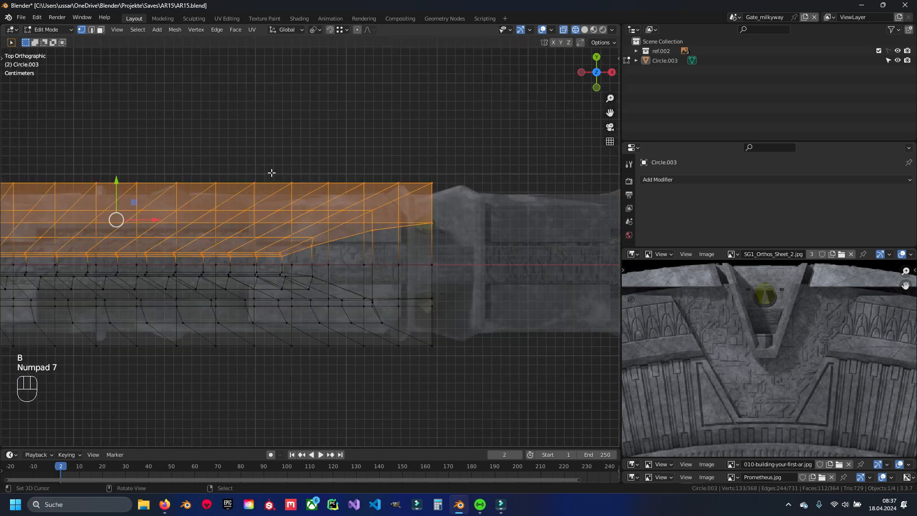
{"action": "key", "text": "b"}
{"action": "mouse_move", "coordinate": [229, 143]}
{"action": "left_mouse_down"}
{"action": "mouse_move", "coordinate": [477, 248]}
{"action": "mouse_move", "coordinate": [483, 262]}
{"action": "left_mouse_up"}
{"action": "key", "text": "Escape"}
{"action": "key", "text": "z"}
{"action": "mouse_move", "coordinate": [483, 262]}
{"action": "middle_mouse_down"}
{"action": "mouse_move", "coordinate": [440, 239]}
{"action": "mouse_move", "coordinate": [362, 296]}
{"action": "mouse_move", "coordinate": [423, 307]}
{"action": "mouse_move", "coordinate": [373, 253]}
{"action": "mouse_move", "coordinate": [391, 229]}
{"action": "middle_mouse_up"}
{"action": "key", "text": "x"}
{"action": "left_click", "coordinate": [440, 240]}
{"action": "key", "text": "ctrl+s"}
{"action": "scroll", "coordinate": [391, 229], "scroll_direction": "up", "scroll_amount": 4}
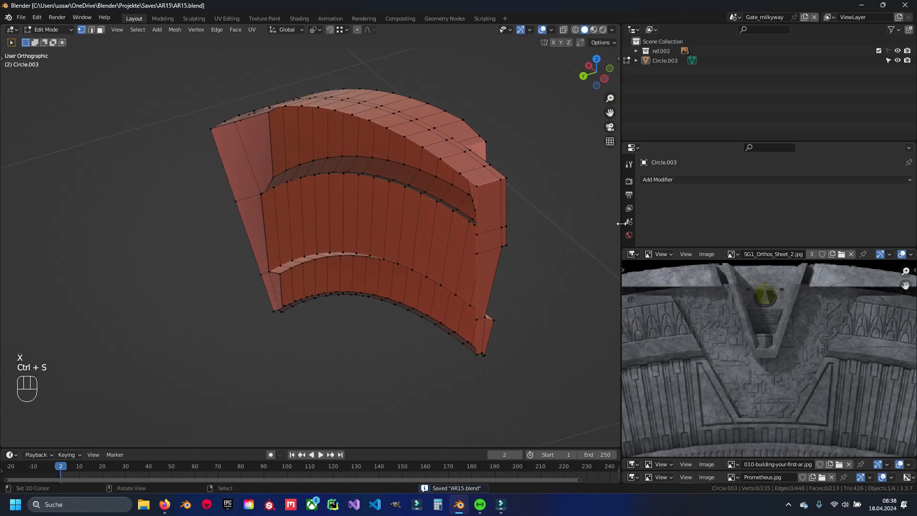
- Add a Mirror modifier to the ring segment with only the Y axis enabled, and save
{"action": "left_click", "coordinate": [684, 183]}
{"action": "left_click", "coordinate": [733, 301]}
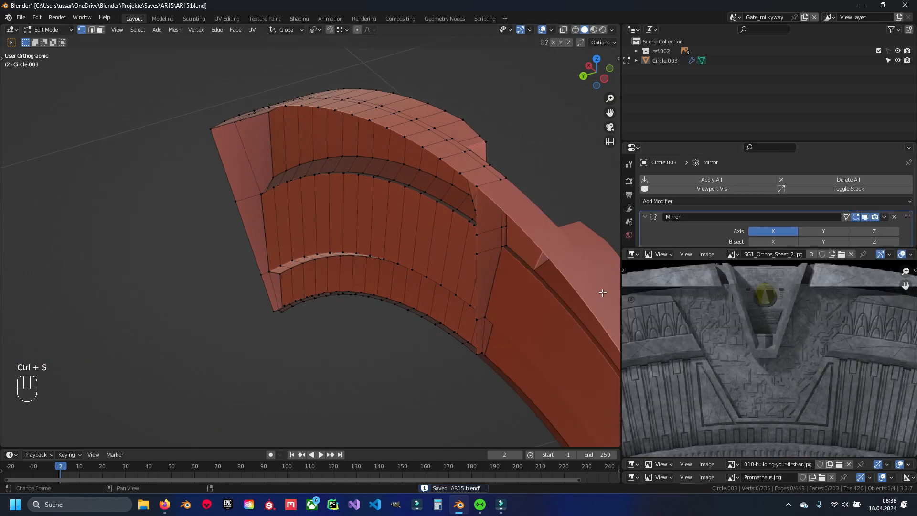
{"action": "left_click", "coordinate": [773, 231]}
{"action": "left_click", "coordinate": [823, 231]}
{"action": "middle_click_drag", "start_coordinate": [497, 248], "coordinate": [467, 210]}
{"action": "key", "text": "ctrl+s"}
- Inspect the mirrored ring segment from both sides and compare it with the panels and ribs in the reference image
{"action": "middle_click_drag", "start_coordinate": [409, 220], "coordinate": [363, 297]}
{"action": "middle_click_drag", "start_coordinate": [454, 261], "coordinate": [289, 238]}
{"action": "middle_click_drag", "start_coordinate": [362, 230], "coordinate": [217, 212]}
{"action": "scroll", "coordinate": [814, 429], "scroll_direction": "down", "scroll_amount": 5}
{"action": "scroll", "coordinate": [798, 303], "scroll_direction": "up", "scroll_amount": 6}
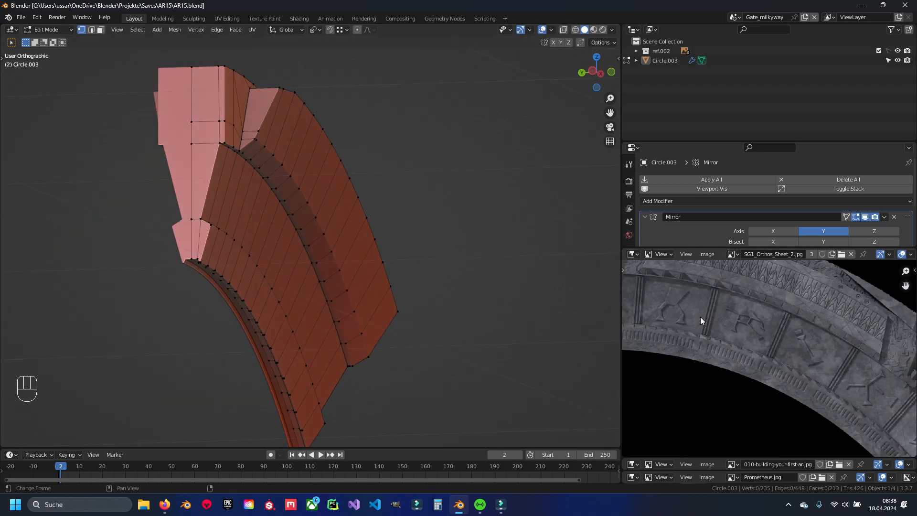
{"action": "scroll", "coordinate": [676, 321], "scroll_direction": "down", "scroll_amount": 5}
{"action": "scroll", "coordinate": [736, 359], "scroll_direction": "up", "scroll_amount": 7}
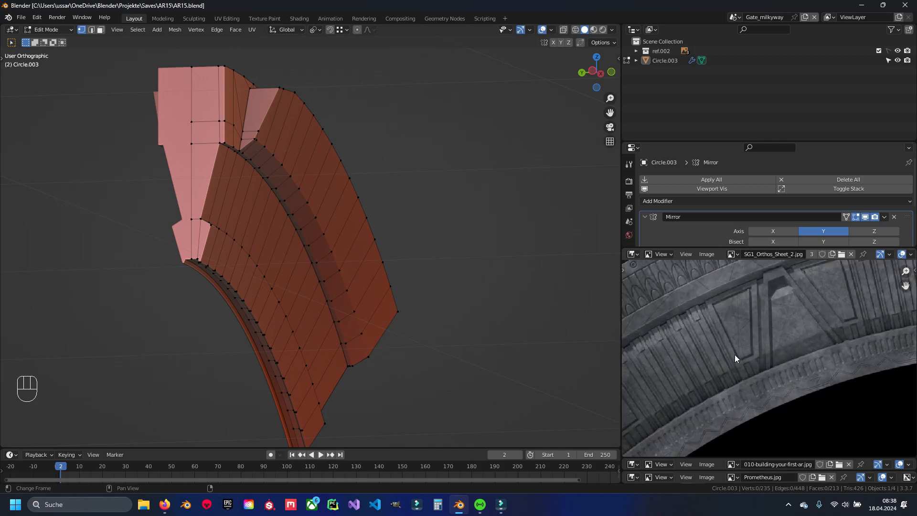
{"action": "middle_click_drag", "start_coordinate": [807, 310], "coordinate": [706, 378]}
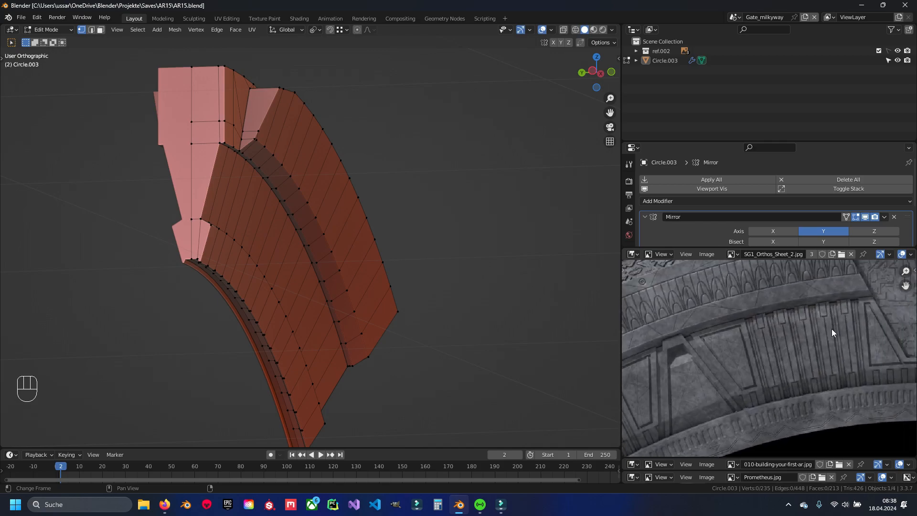
{"action": "scroll", "coordinate": [181, 299], "scroll_direction": "down", "scroll_amount": 2}
{"action": "key", "text": "ctrl+s"}
{"action": "middle_click_drag", "start_coordinate": [234, 264], "coordinate": [307, 262]}
{"action": "scroll", "coordinate": [776, 351], "scroll_direction": "up", "scroll_amount": 2}
{"action": "middle_click_drag", "start_coordinate": [819, 351], "coordinate": [748, 368]}
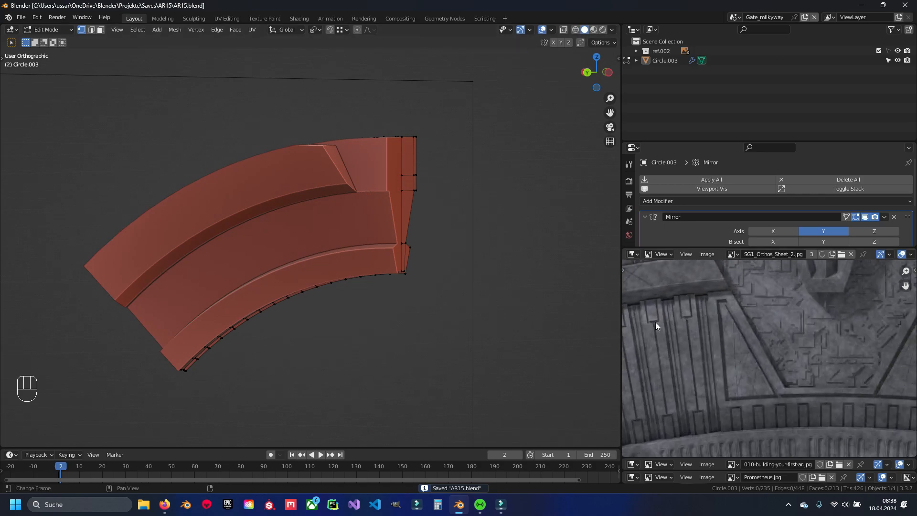
{"action": "middle_click_drag", "start_coordinate": [340, 239], "coordinate": [383, 252]}
{"action": "scroll", "coordinate": [426, 235], "scroll_direction": "up", "scroll_amount": 3}
{"action": "key", "text": "ctrl+s"}
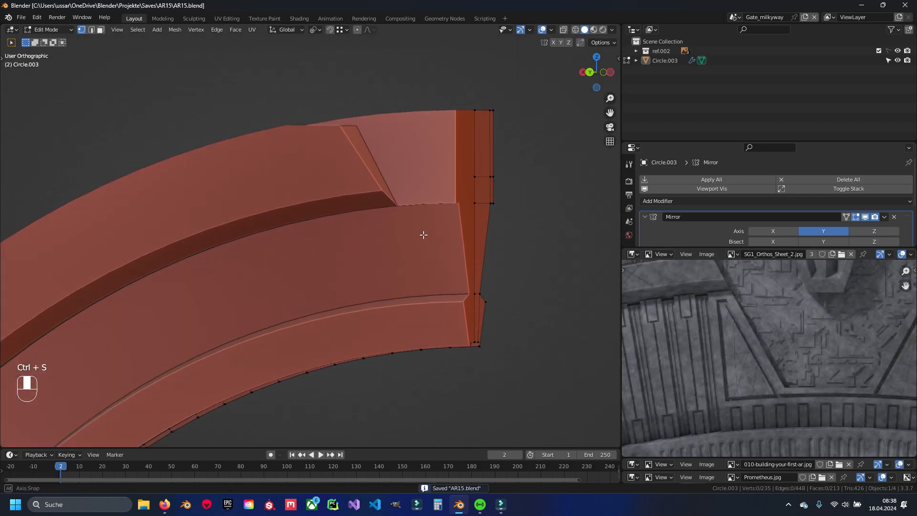
- Apply the Mirror modifier in Object Mode, return to Edit Mode and save
{"action": "key", "text": "Tab"}
{"action": "key", "text": "ctrl+s"}
{"action": "left_click", "coordinate": [388, 243]}
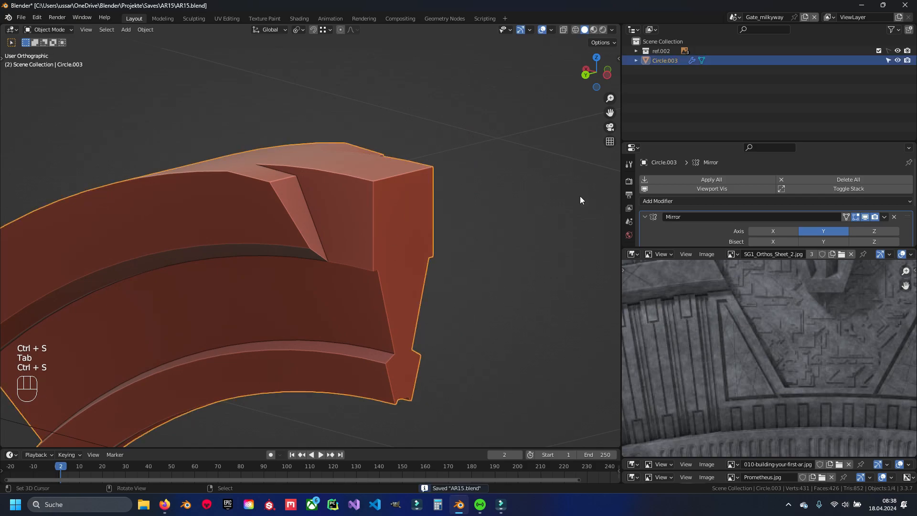
{"action": "left_click", "coordinate": [884, 216]}
{"action": "left_click", "coordinate": [862, 226]}
{"action": "middle_click_drag", "start_coordinate": [401, 215], "coordinate": [346, 229]}
{"action": "key", "text": "Tab"}
{"action": "middle_click_drag", "start_coordinate": [370, 192], "coordinate": [315, 190], "text": "shift"}
{"action": "key", "text": "ctrl+s"}
- Knife-cut the trapezoid panel outline on the mirrored back side, from the centre edge along its base and up the diagonal to the recess corner, and save
{"action": "key", "text": "KP_1"}
{"action": "key", "text": "ctrl+KP_1"}
{"action": "scroll", "coordinate": [401, 193], "scroll_direction": "up", "scroll_amount": 1}
{"action": "key", "text": "z"}
{"action": "scroll", "coordinate": [335, 197], "scroll_direction": "up", "scroll_amount": 3}
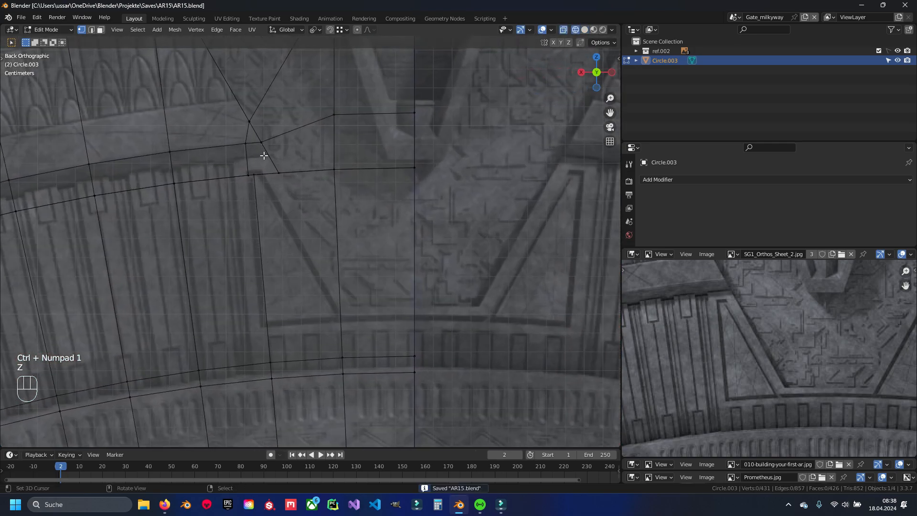
{"action": "key", "text": "k"}
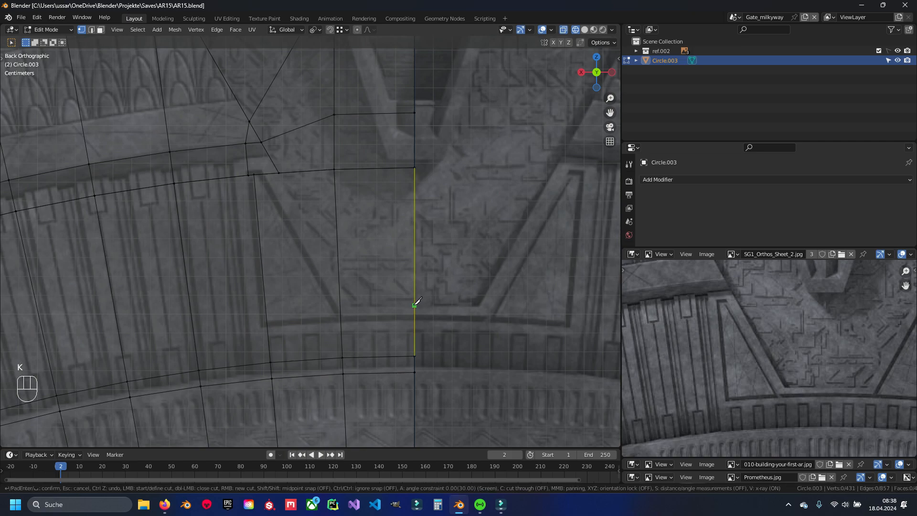
{"action": "left_click", "coordinate": [414, 306]}
{"action": "left_click", "coordinate": [355, 306]}
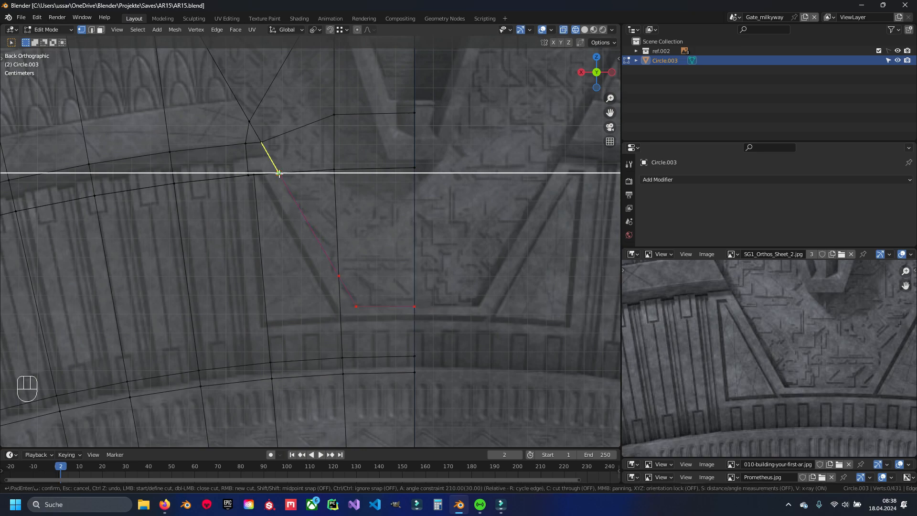
{"action": "key", "text": "Return"}
{"action": "key", "text": "z"}
{"action": "middle_click_drag", "start_coordinate": [366, 268], "coordinate": [318, 271]}
{"action": "key", "text": "ctrl+s"}
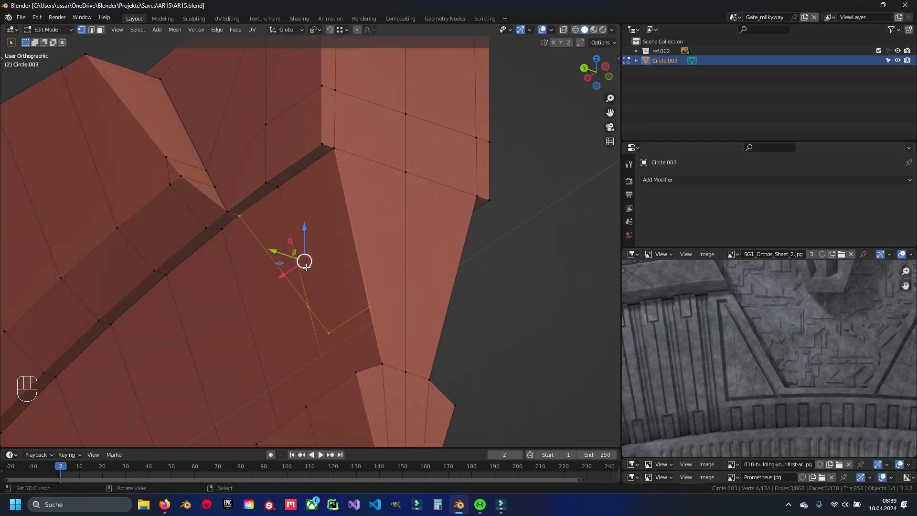
{"action": "scroll", "coordinate": [306, 264], "scroll_direction": "up", "scroll_amount": 1}
{"action": "middle_click_drag", "start_coordinate": [768, 331], "coordinate": [730, 372]}
{"action": "scroll", "coordinate": [700, 355], "scroll_direction": "up", "scroll_amount": 2}
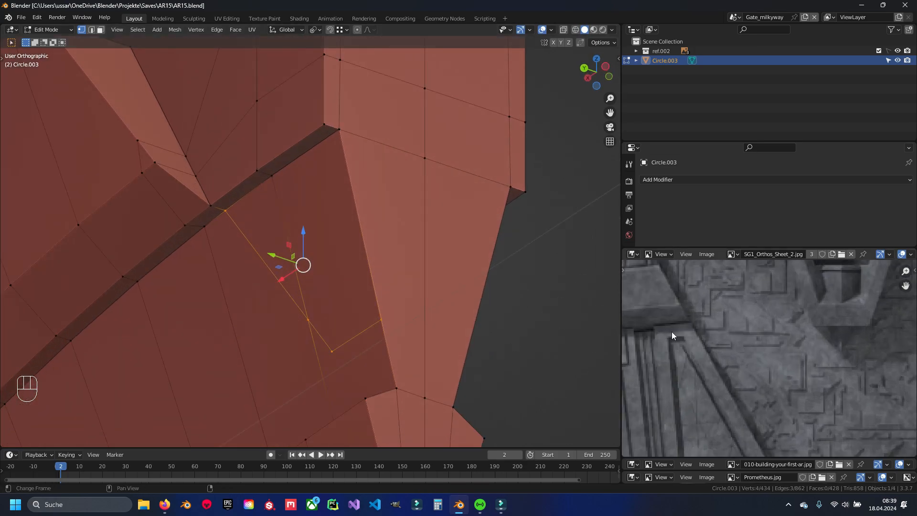
- Extrude the two trapezoid panel faces on the back side along Y, snapped to the ledge above them, following the reference image
{"action": "middle_click_drag", "start_coordinate": [712, 335], "coordinate": [780, 348]}
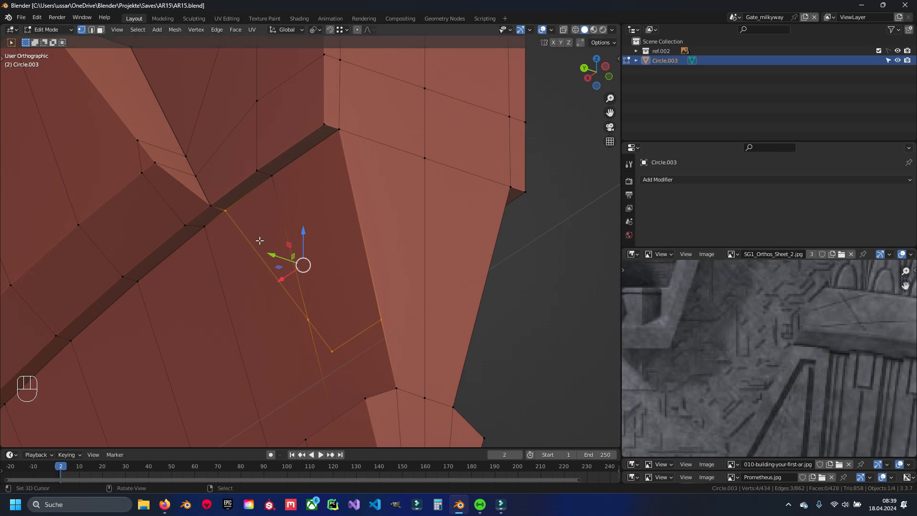
{"action": "scroll", "coordinate": [865, 356], "scroll_direction": "down", "scroll_amount": 4}
{"action": "mouse_move", "coordinate": [840, 336]}
{"action": "middle_mouse_down"}
{"action": "mouse_move", "coordinate": [750, 376]}
{"action": "mouse_move", "coordinate": [857, 334]}
{"action": "middle_mouse_up"}
{"action": "scroll", "coordinate": [712, 391], "scroll_direction": "up", "scroll_amount": 5}
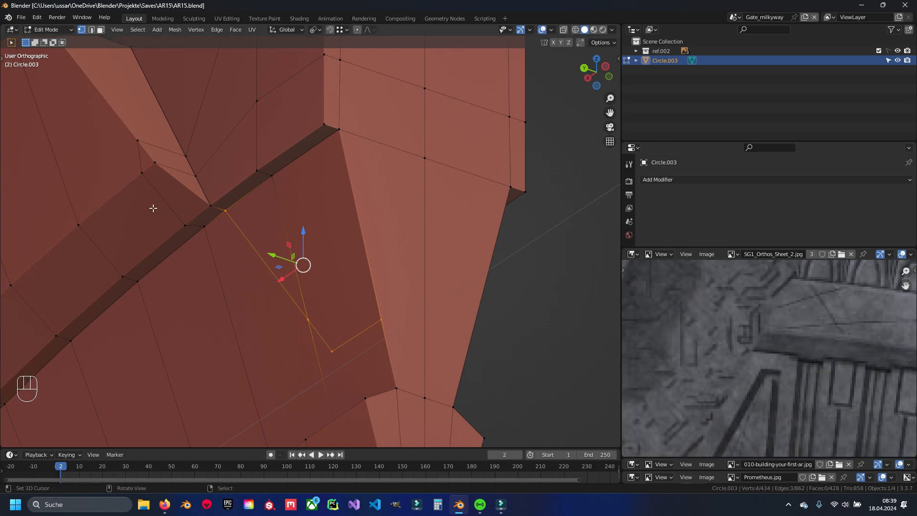
{"action": "middle_click_drag", "start_coordinate": [696, 362], "coordinate": [811, 365]}
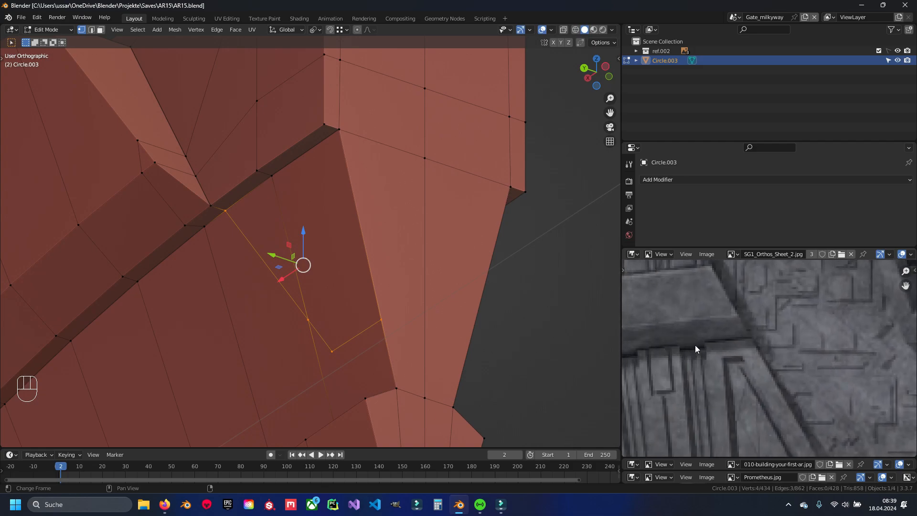
{"action": "key", "text": "3"}
{"action": "left_click", "coordinate": [263, 231]}
{"action": "left_click", "coordinate": [301, 239], "text": "shift"}
{"action": "scroll", "coordinate": [352, 261], "scroll_direction": "up", "scroll_amount": 3}
{"action": "middle_click_drag", "start_coordinate": [311, 259], "coordinate": [350, 272]}
{"action": "key", "text": "e"}
{"action": "key", "text": "Escape"}
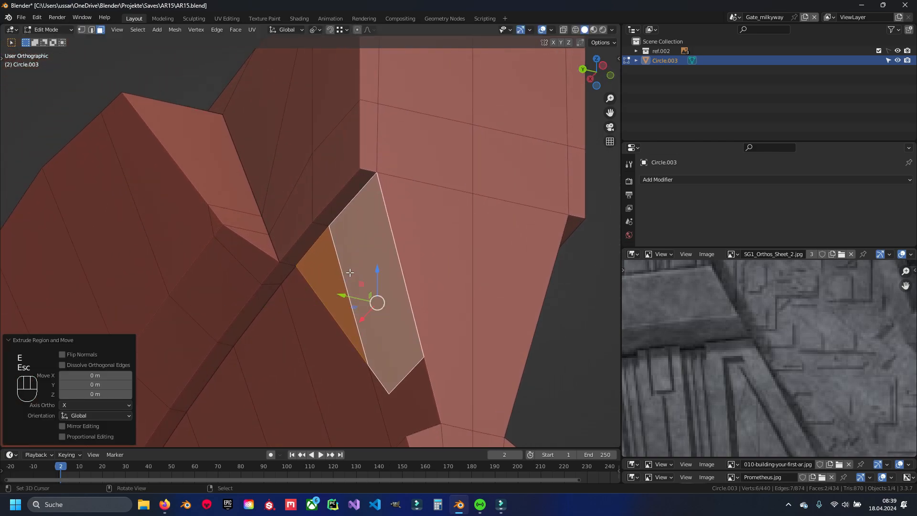
{"action": "key", "text": "g"}
{"action": "key", "text": "y"}
{"action": "left_click", "coordinate": [355, 179], "text": "ctrl"}
- Select the whole mesh and merge the overlapping vertices where the raised panel meets the ledge
{"action": "middle_click_drag", "start_coordinate": [311, 268], "coordinate": [321, 200]}
{"action": "scroll", "coordinate": [715, 348], "scroll_direction": "down", "scroll_amount": 3}
{"action": "key", "text": "a"}
{"action": "key", "text": "a"}
{"action": "key", "text": "q"}
{"action": "left_click", "coordinate": [452, 274]}
{"action": "key", "text": "a"}
{"action": "middle_click_drag", "start_coordinate": [384, 294], "coordinate": [359, 313]}
- Hide the obstructing face and delete the two interior faces between the raised panel and the ledge
{"action": "left_click", "coordinate": [352, 242]}
{"action": "key", "text": "h"}
{"action": "middle_click_drag", "start_coordinate": [434, 237], "coordinate": [423, 304]}
{"action": "right_click", "coordinate": [359, 354]}
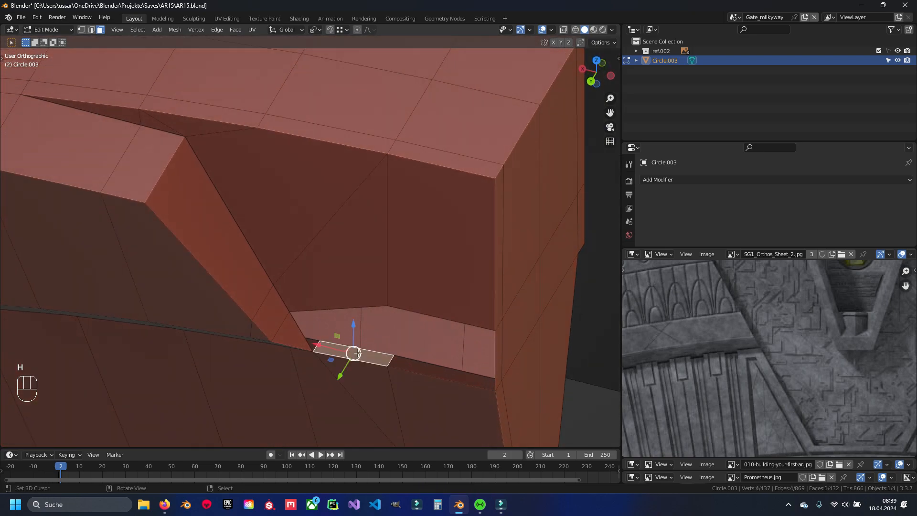
{"action": "right_click", "coordinate": [426, 369], "text": "shift"}
{"action": "key", "text": "x"}
{"action": "left_click", "coordinate": [402, 381]}
{"action": "middle_click_drag", "start_coordinate": [402, 381], "coordinate": [394, 306]}
{"action": "middle_click_drag", "start_coordinate": [495, 398], "coordinate": [403, 321], "text": "shift"}
- Reveal the hidden geometry, return to Object Mode and save the file
{"action": "key", "text": "alt+h"}
{"action": "key", "text": "a"}
{"action": "key", "text": "ctrl+s"}
{"action": "scroll", "coordinate": [387, 279], "scroll_direction": "down", "scroll_amount": 6}
{"action": "key", "text": "Tab"}
{"action": "middle_click_drag", "start_coordinate": [392, 275], "coordinate": [300, 324]}
{"action": "key", "text": "a"}
{"action": "key", "text": "ctrl+s"}
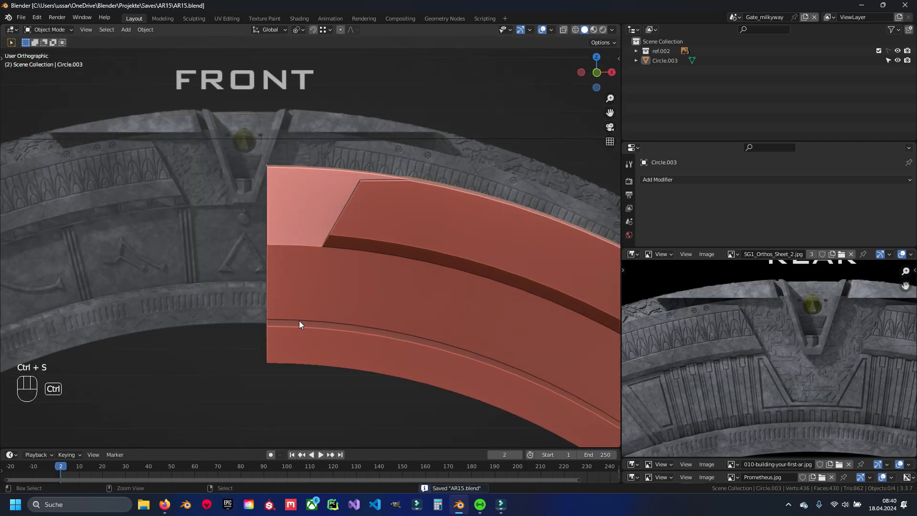
- In front-view wireframe, box-select the ring segment's end section at the centre chevron in Edit Mode and duplicate it in place
{"action": "key", "text": "KP_1"}
{"action": "scroll", "coordinate": [432, 334], "scroll_direction": "down", "scroll_amount": 3}
{"action": "scroll", "coordinate": [276, 264], "scroll_direction": "up", "scroll_amount": 6}
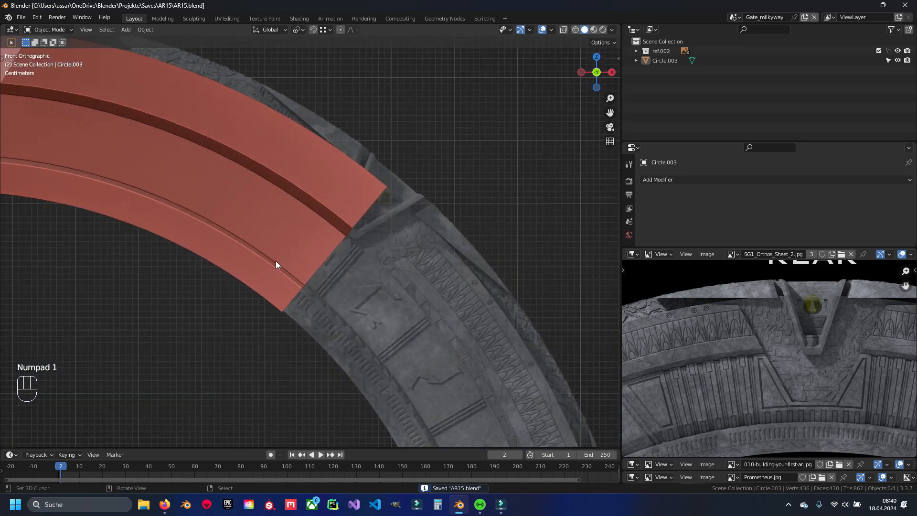
{"action": "scroll", "coordinate": [276, 264], "scroll_direction": "up", "scroll_amount": 2}
{"action": "scroll", "coordinate": [334, 248], "scroll_direction": "down", "scroll_amount": 4}
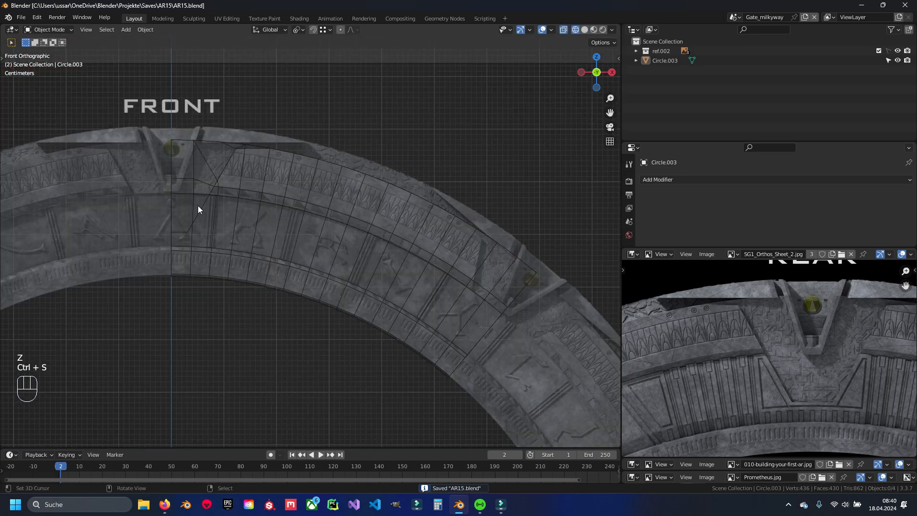
{"action": "middle_click_drag", "start_coordinate": [198, 209], "coordinate": [231, 226], "text": "shift"}
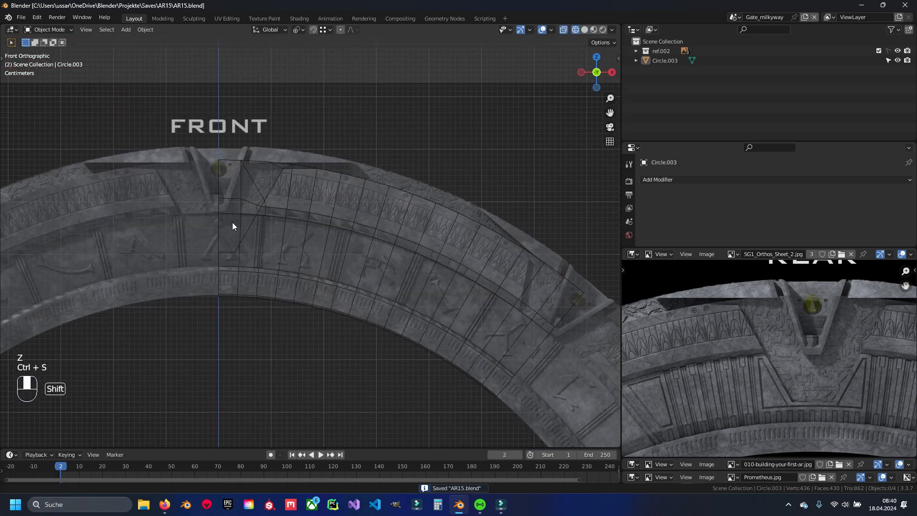
{"action": "scroll", "coordinate": [214, 166], "scroll_direction": "up", "scroll_amount": 1}
{"action": "key", "text": "1"}
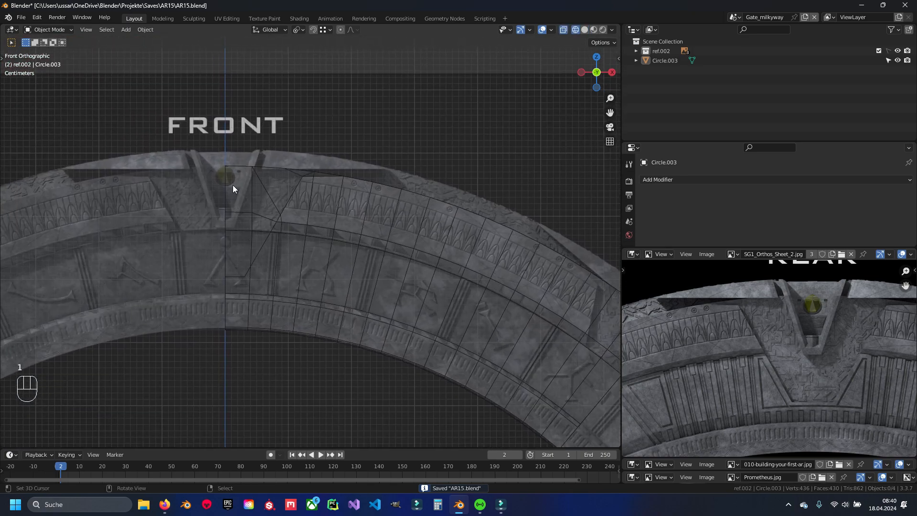
{"action": "key", "text": "Tab"}
{"action": "left_click_drag", "start_coordinate": [192, 137], "coordinate": [352, 260]}
{"action": "left_click_drag", "start_coordinate": [166, 195], "coordinate": [330, 371]}
{"action": "middle_click_drag", "start_coordinate": [330, 371], "coordinate": [311, 296], "text": "shift"}
{"action": "key", "text": "shift+d"}
{"action": "key", "text": "Escape"}
{"action": "middle_click_drag", "start_coordinate": [242, 222], "coordinate": [311, 290], "text": "shift"}
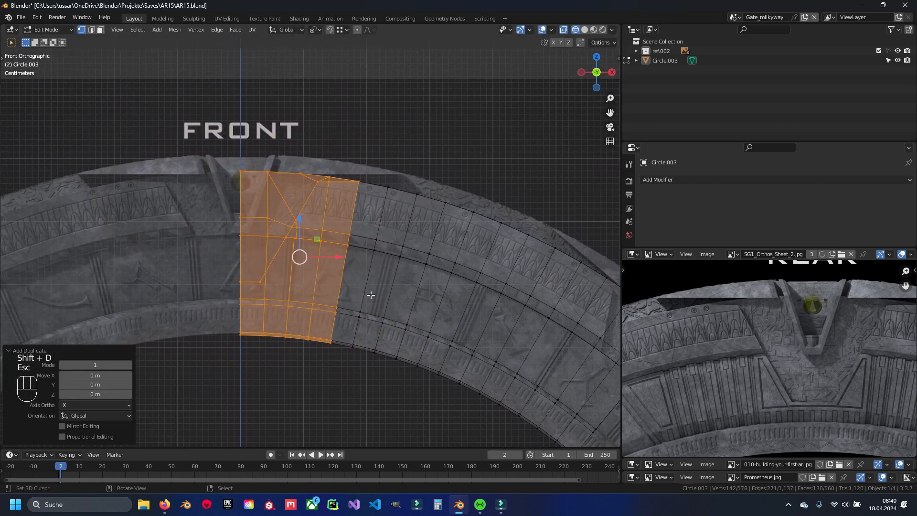
- Move the duplicated section into the free area below the ring, about 0.28 m in X and -0.38 m in Z
{"action": "middle_click_drag", "start_coordinate": [371, 295], "coordinate": [221, 214], "text": "shift"}
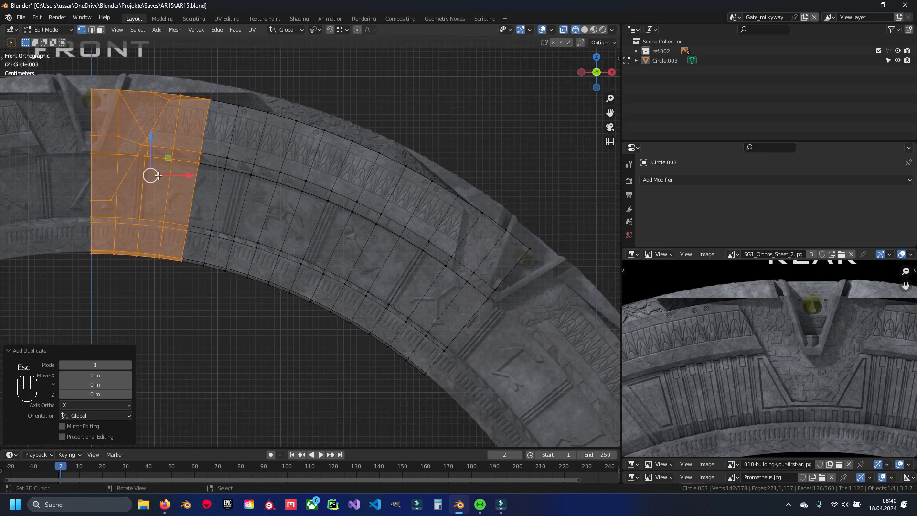
{"action": "key", "text": "g"}
{"action": "left_click", "coordinate": [354, 417]}
{"action": "middle_click_drag", "start_coordinate": [354, 418], "coordinate": [313, 290], "text": "shift"}
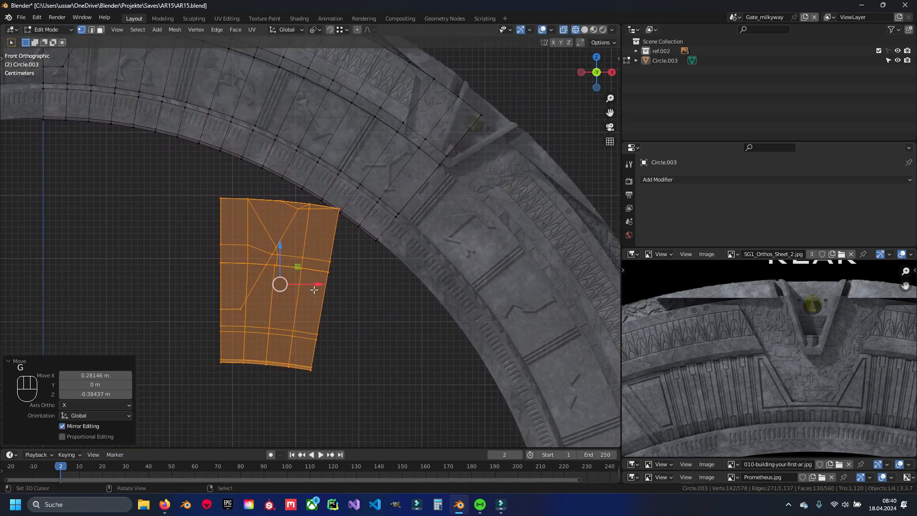
{"action": "scroll", "coordinate": [319, 277], "scroll_direction": "up", "scroll_amount": 3, "text": "shift"}
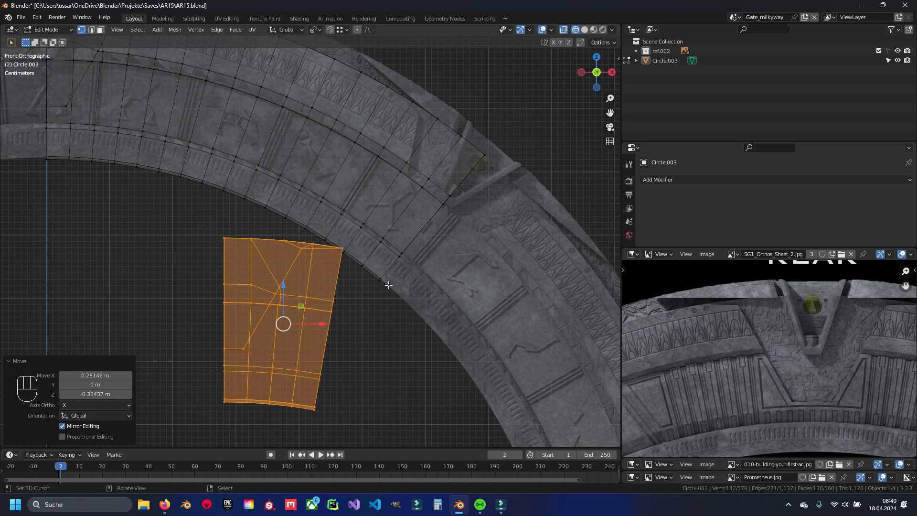
{"action": "key", "text": "s"}
{"action": "key", "text": "y"}
{"action": "key", "text": "KP_Subtract"}
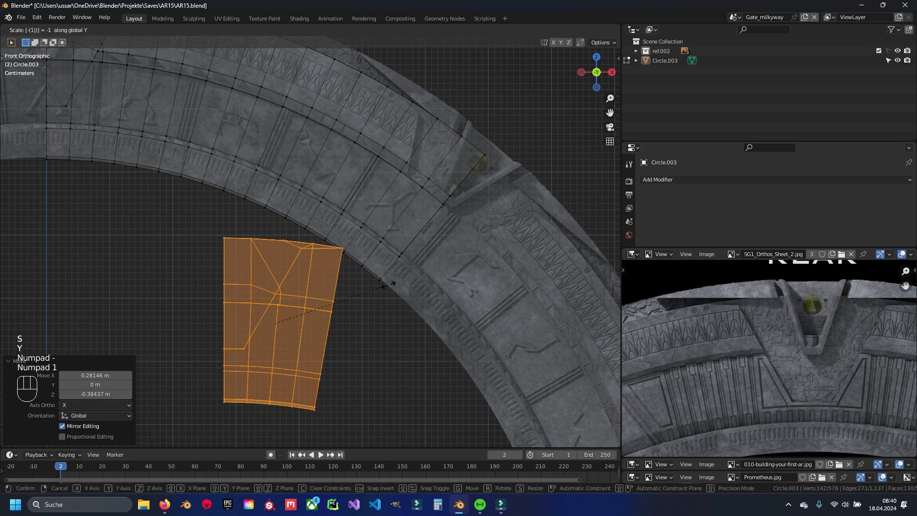
{"action": "key", "text": "Escape"}
- Flip the duplicated section horizontally by scaling it -1 along X
{"action": "key", "text": "s"}
{"action": "key", "text": "x"}
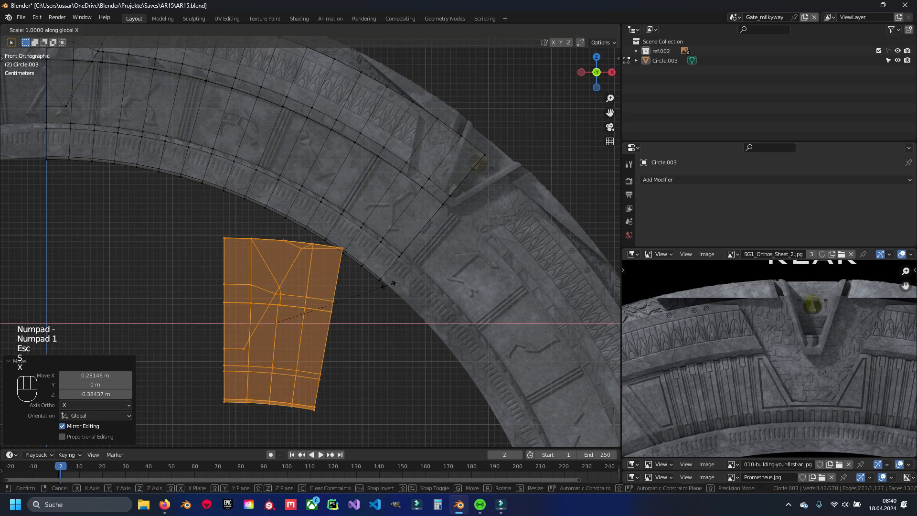
{"action": "key", "text": "KP_1"}
{"action": "key", "text": "Return"}
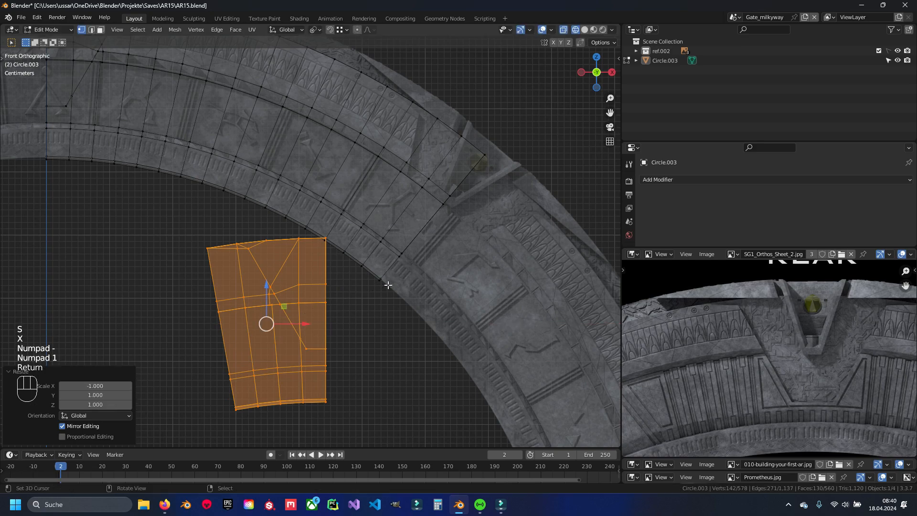
- Move the flipped section over the ring segment's far end and rotate it about 44.3° to follow the curve
{"action": "key", "text": "g"}
{"action": "left_click", "coordinate": [532, 182]}
{"action": "scroll", "coordinate": [532, 182], "scroll_direction": "up", "scroll_amount": 3}
{"action": "key", "text": "r"}
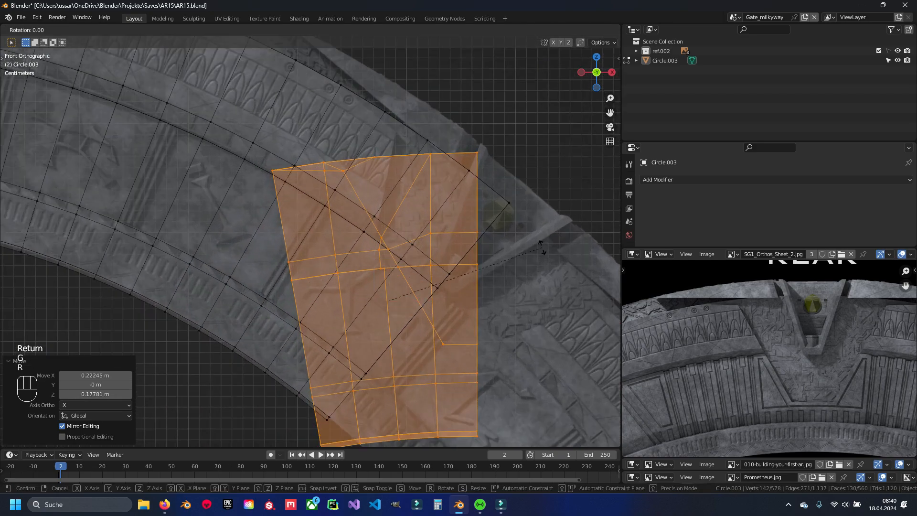
{"action": "left_click", "coordinate": [523, 363]}
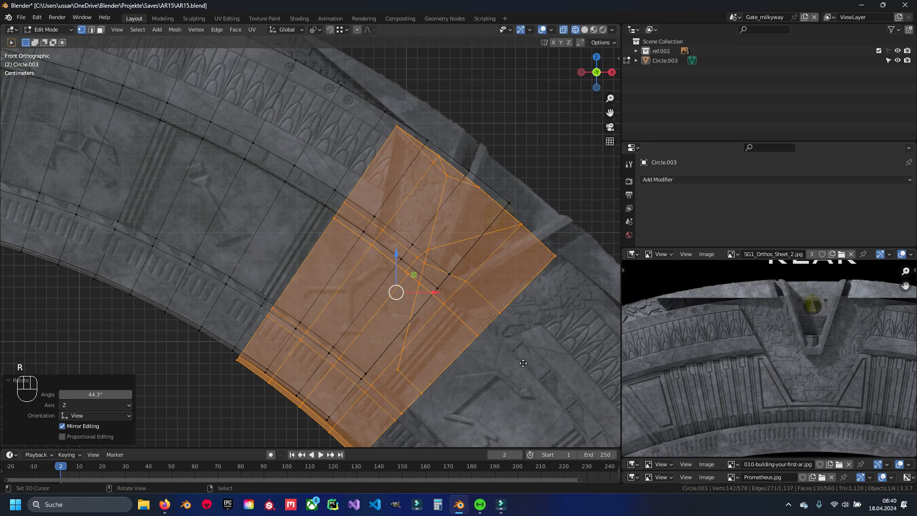
{"action": "key", "text": "g"}
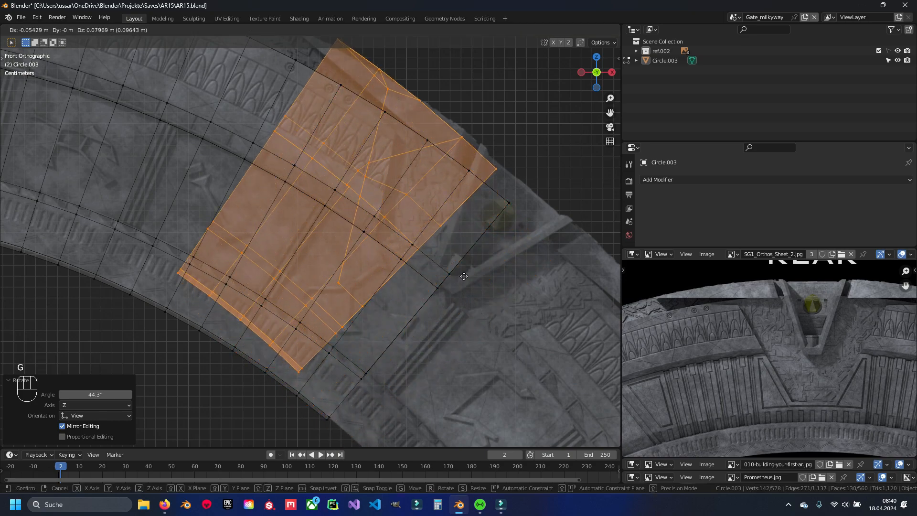
{"action": "left_click", "coordinate": [464, 276]}
- Make the flipped section's outer corner vertex active, snap it onto the ring segment's end corner and check the fit from the side
{"action": "scroll", "coordinate": [399, 262], "scroll_direction": "up", "scroll_amount": 6}
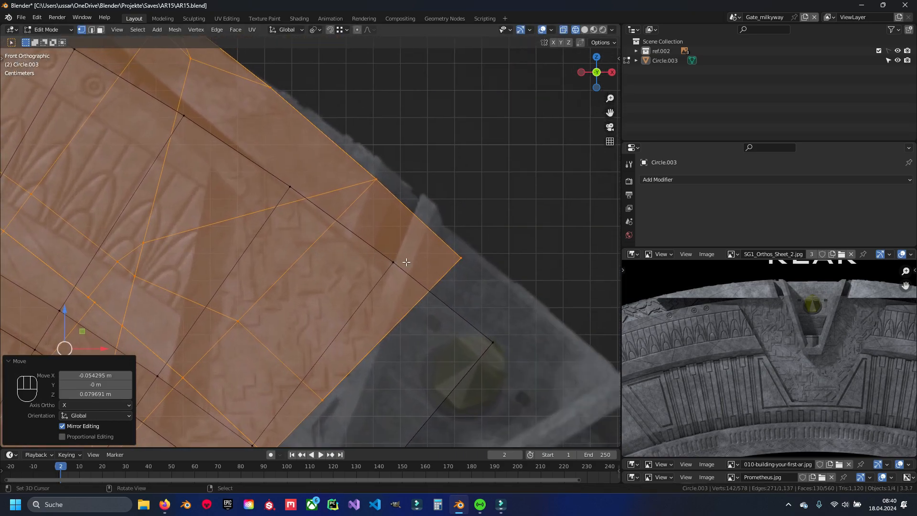
{"action": "right_click", "coordinate": [459, 257], "text": "shift"}
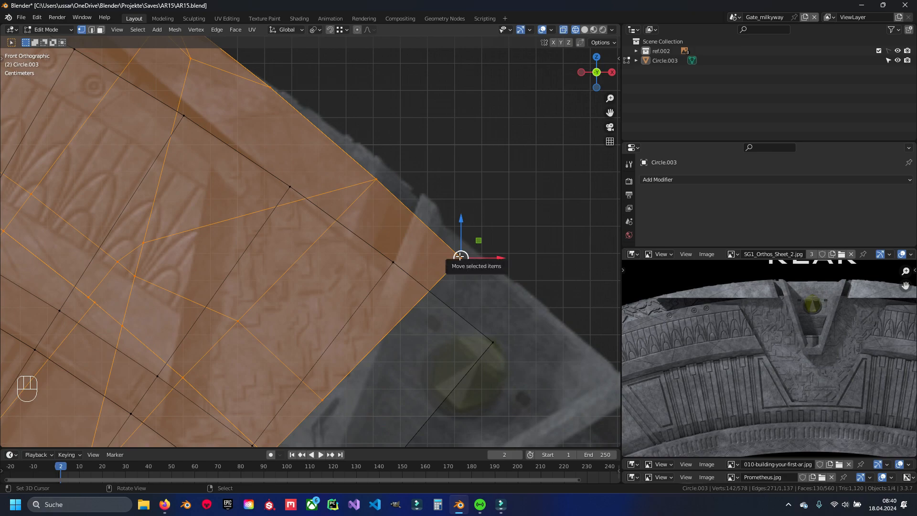
{"action": "key", "text": "z"}
{"action": "key", "text": "z"}
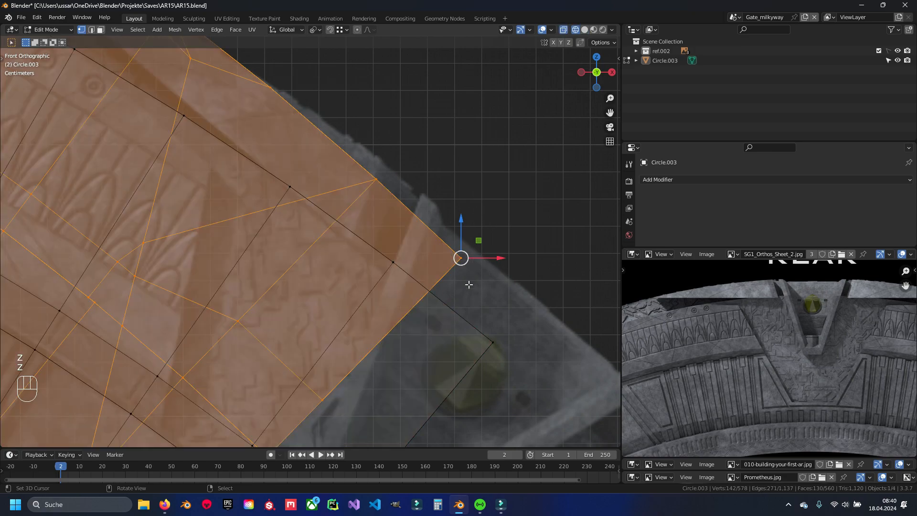
{"action": "middle_click_drag", "start_coordinate": [533, 377], "coordinate": [425, 301], "text": "shift"}
{"action": "scroll", "coordinate": [422, 298], "scroll_direction": "up", "scroll_amount": 2}
{"action": "key", "text": "g"}
{"action": "left_click", "coordinate": [419, 276], "text": "ctrl"}
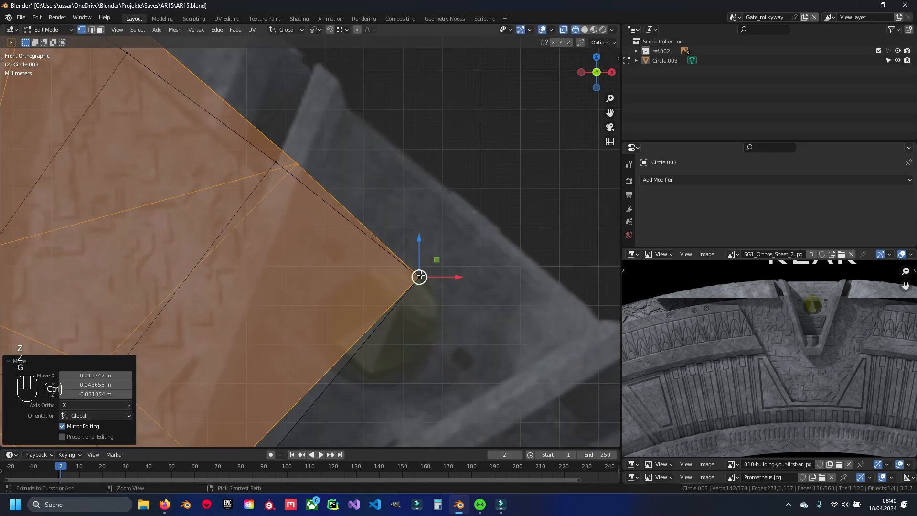
{"action": "key", "text": "z"}
{"action": "middle_click_drag", "start_coordinate": [423, 286], "coordinate": [307, 273]}
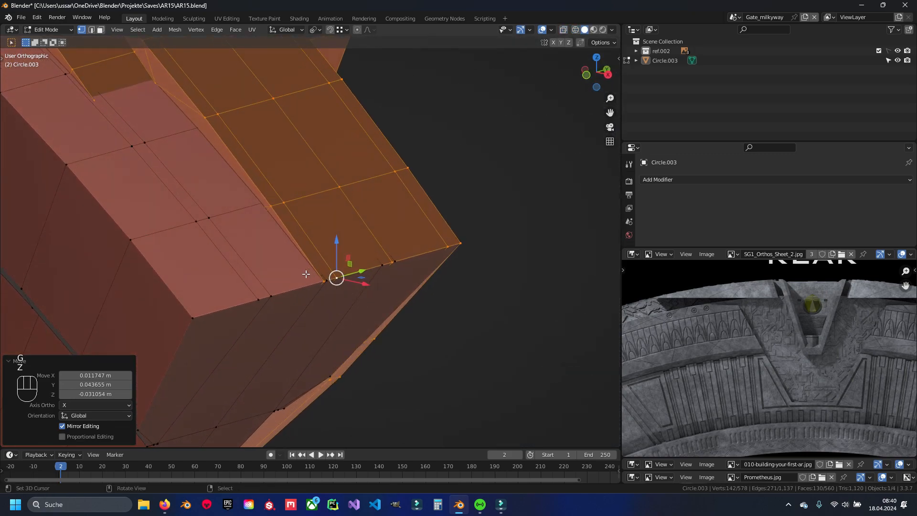
{"action": "key", "text": "KP_1"}
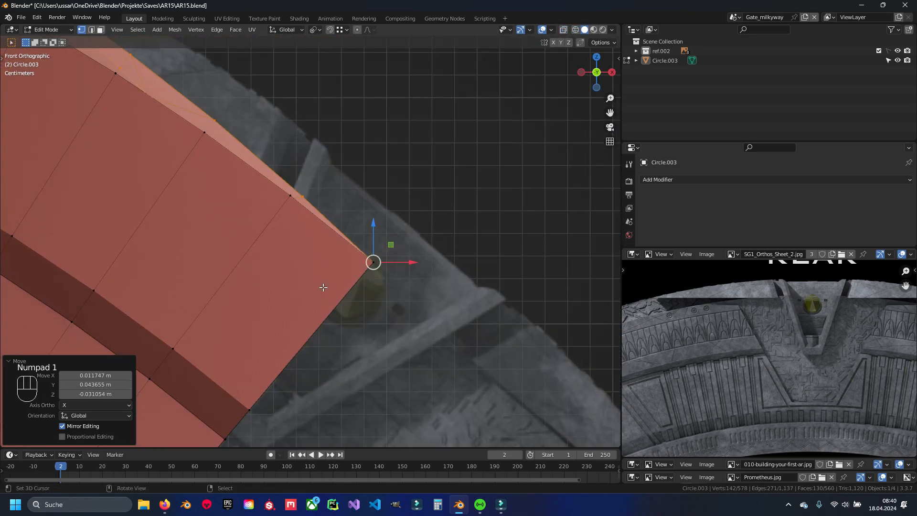
- Set the pivot point to Active Element and rotate the flipped section about -4.26° to line up with the ring segment's edges
{"action": "key", "text": "z"}
{"action": "scroll", "coordinate": [322, 286], "scroll_direction": "down", "scroll_amount": 5}
{"action": "middle_click_drag", "start_coordinate": [203, 169], "coordinate": [301, 233], "text": "shift"}
{"action": "scroll", "coordinate": [300, 233], "scroll_direction": "up", "scroll_amount": 10}
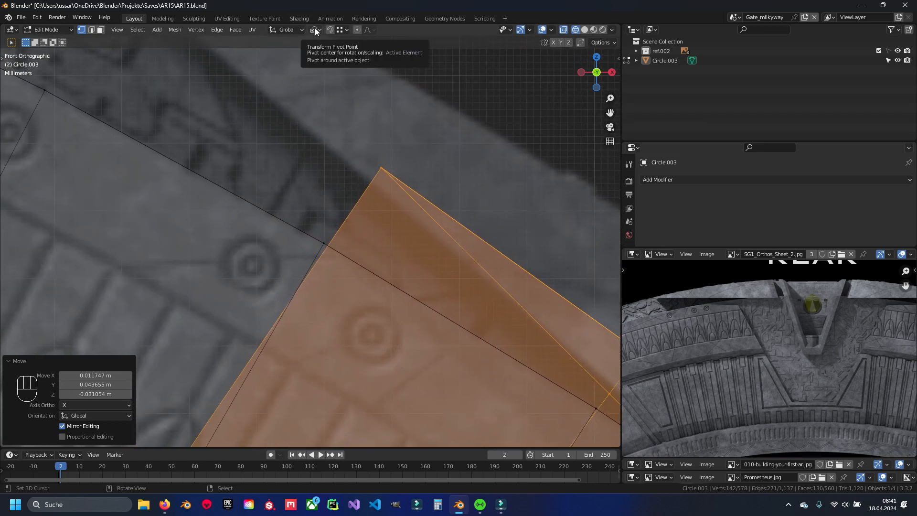
{"action": "left_click", "coordinate": [315, 30]}
{"action": "left_click", "coordinate": [338, 83]}
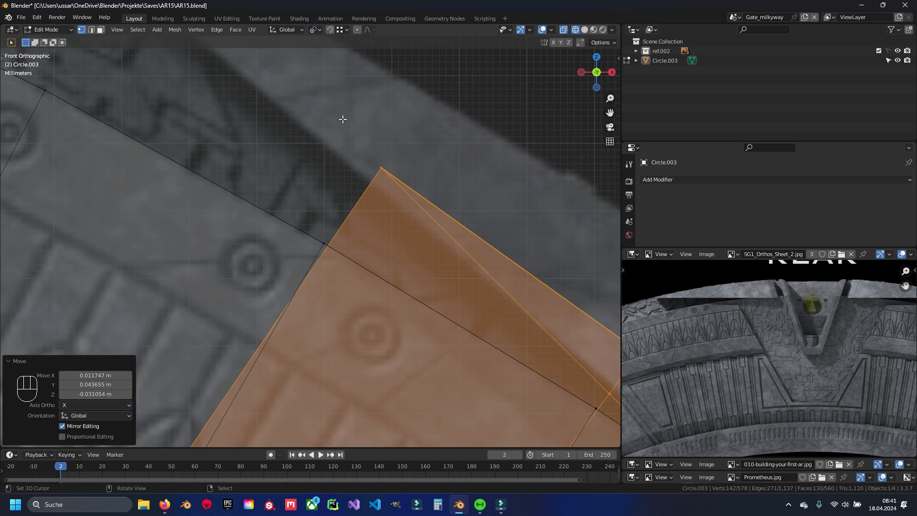
{"action": "key", "text": "r"}
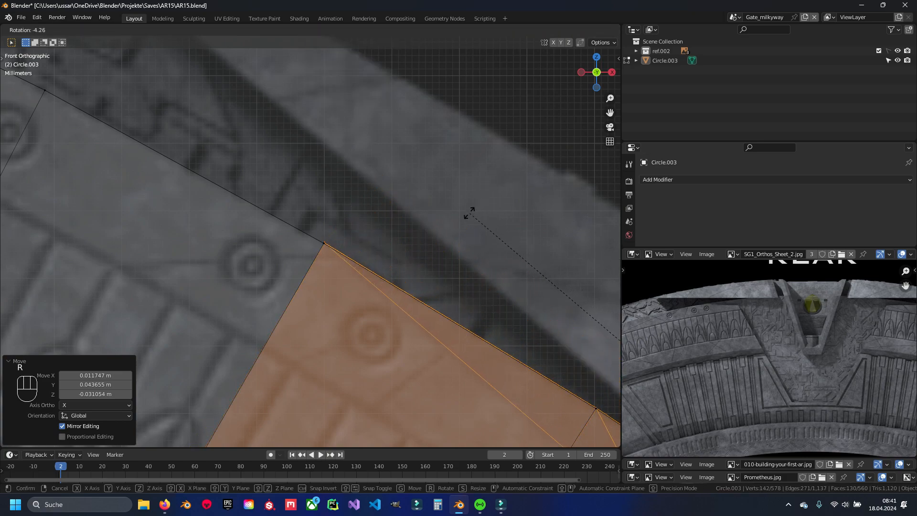
{"action": "left_click", "coordinate": [466, 214]}
- Fine-tune the flipped section's rotation by about -0.028° so its far corner meets the ring segment's vertex
{"action": "middle_click_drag", "start_coordinate": [366, 210], "coordinate": [409, 188], "text": "shift"}
{"action": "scroll", "coordinate": [385, 199], "scroll_direction": "up", "scroll_amount": 6}
{"action": "middle_click_drag", "start_coordinate": [498, 155], "coordinate": [364, 209], "text": "shift"}
{"action": "scroll", "coordinate": [366, 208], "scroll_direction": "up", "scroll_amount": 8}
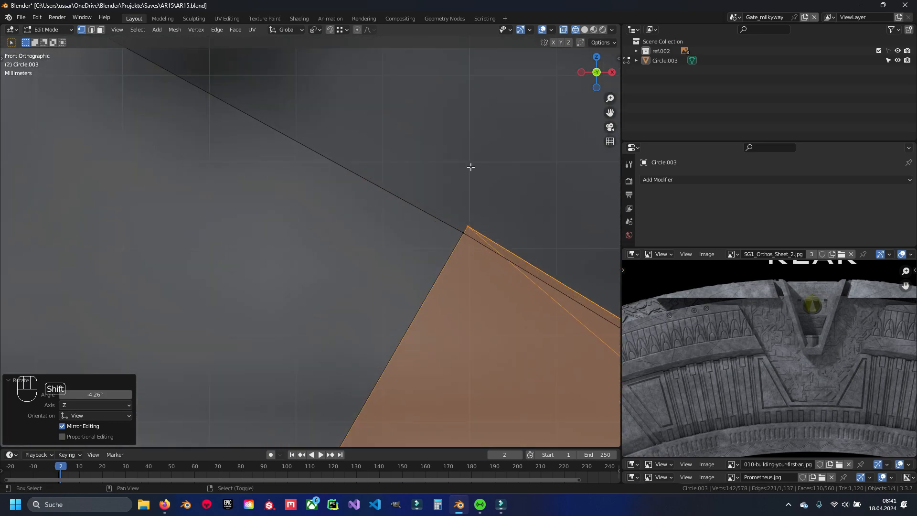
{"action": "middle_click_drag", "start_coordinate": [521, 152], "coordinate": [359, 192], "text": "shift"}
{"action": "scroll", "coordinate": [358, 193], "scroll_direction": "up", "scroll_amount": 2}
{"action": "scroll", "coordinate": [359, 192], "scroll_direction": "up", "scroll_amount": 7}
{"action": "middle_click_drag", "start_coordinate": [338, 237], "coordinate": [384, 71], "text": "shift"}
{"action": "key", "text": "r"}
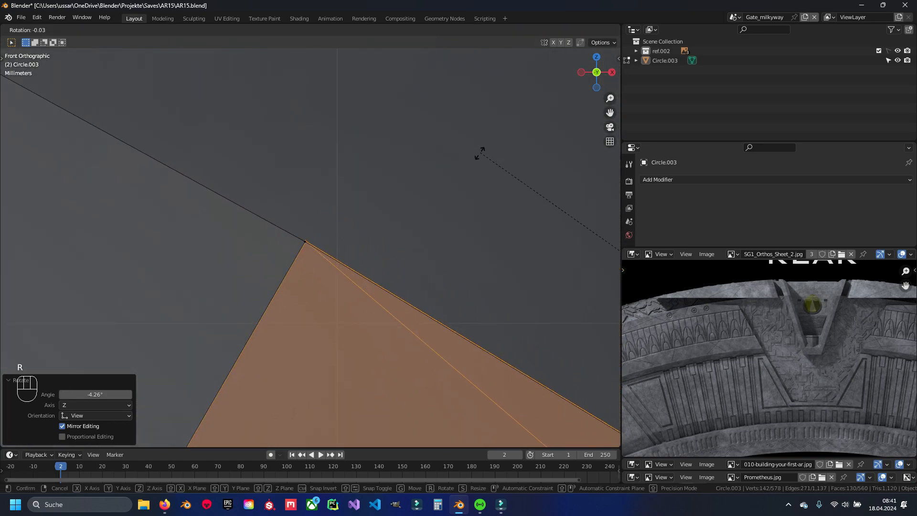
{"action": "left_click", "coordinate": [546, 102]}
{"action": "scroll", "coordinate": [364, 196], "scroll_direction": "down", "scroll_amount": 10}
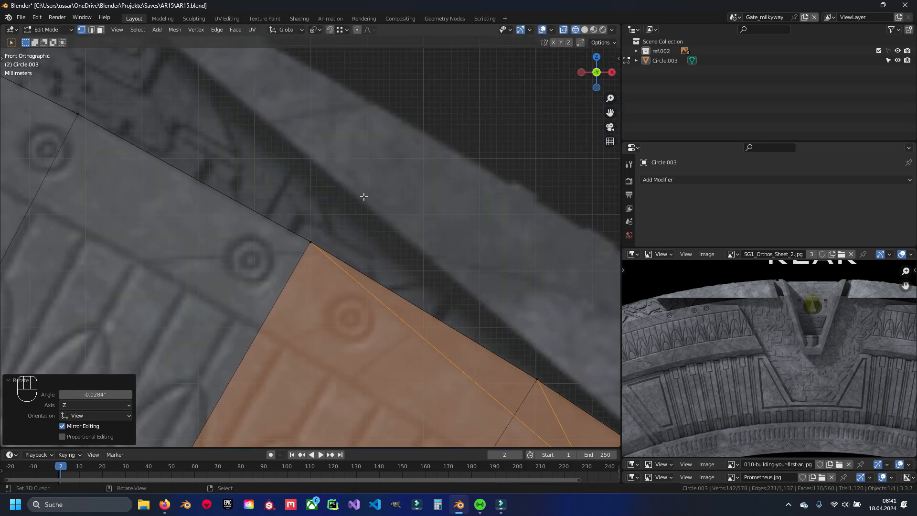
{"action": "scroll", "coordinate": [364, 197], "scroll_direction": "down", "scroll_amount": 3}
{"action": "mouse_move", "coordinate": [363, 205]}
{"action": "middle_mouse_down", "text": "shift"}
{"action": "mouse_move", "coordinate": [378, 119]}
{"action": "mouse_move", "coordinate": [370, 223]}
{"action": "mouse_move", "coordinate": [320, 255]}
{"action": "middle_mouse_up", "text": "shift"}
{"action": "scroll", "coordinate": [367, 205], "scroll_direction": "up", "scroll_amount": 6}
- Move the flipped section about 0.154 m along Y, clear of the ring segment, and compare both from the front and top
{"action": "key", "text": "z"}
{"action": "scroll", "coordinate": [370, 223], "scroll_direction": "down", "scroll_amount": 4}
{"action": "scroll", "coordinate": [329, 257], "scroll_direction": "up", "scroll_amount": 3}
{"action": "scroll", "coordinate": [330, 256], "scroll_direction": "up", "scroll_amount": 2}
{"action": "key", "text": "g"}
{"action": "key", "text": "y"}
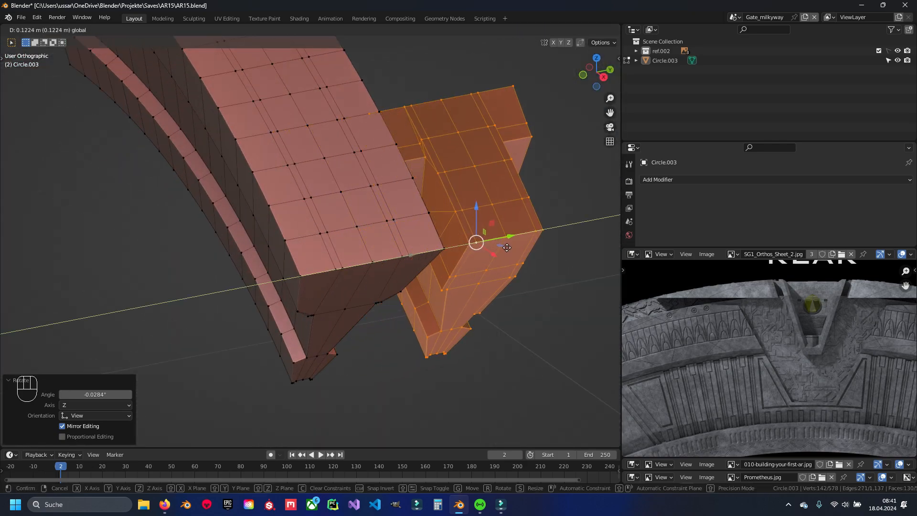
{"action": "left_click", "coordinate": [533, 245]}
{"action": "key", "text": "KP_1"}
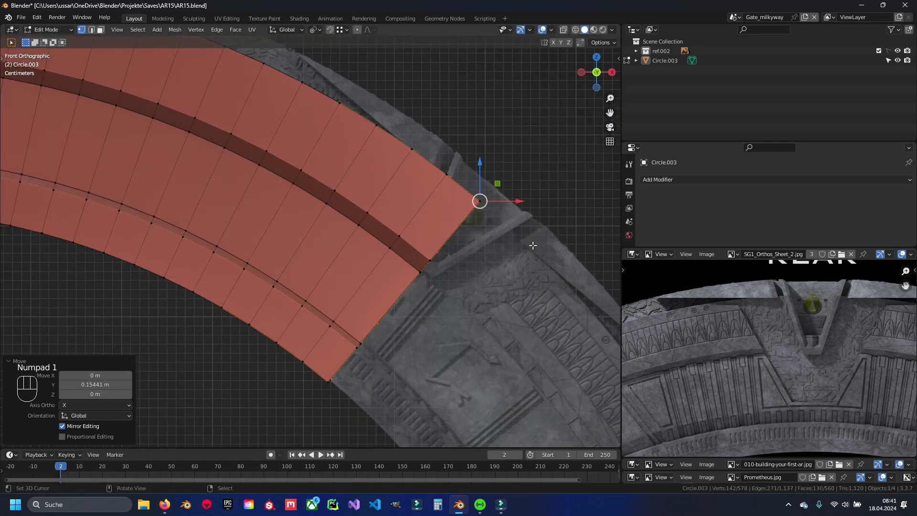
{"action": "key", "text": "KP_7"}
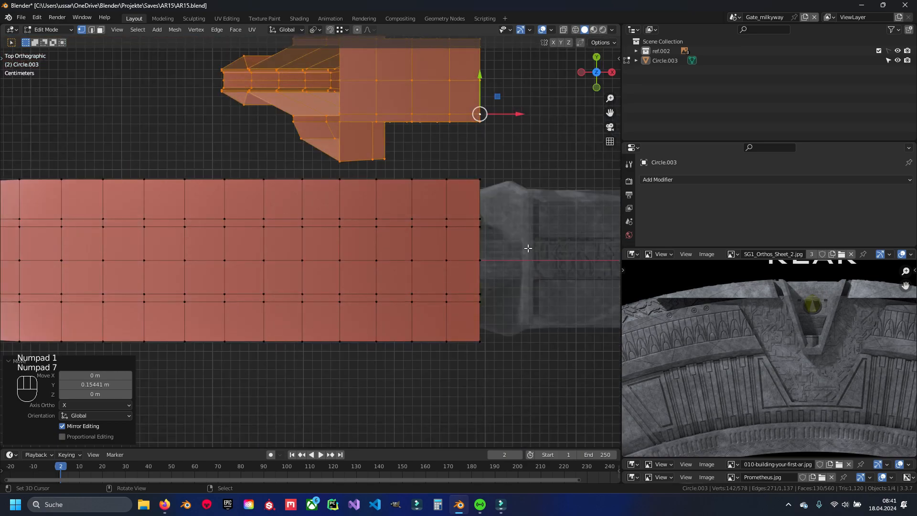
- Move the flipped section about -0.012 m along Y and box-select the ring segment's end geometry beneath it
{"action": "mouse_move", "coordinate": [482, 84]}
{"action": "left_mouse_down"}
{"action": "mouse_move", "coordinate": [477, 177]}
{"action": "mouse_move", "coordinate": [473, 95]}
{"action": "left_mouse_up"}
{"action": "key", "text": "z"}
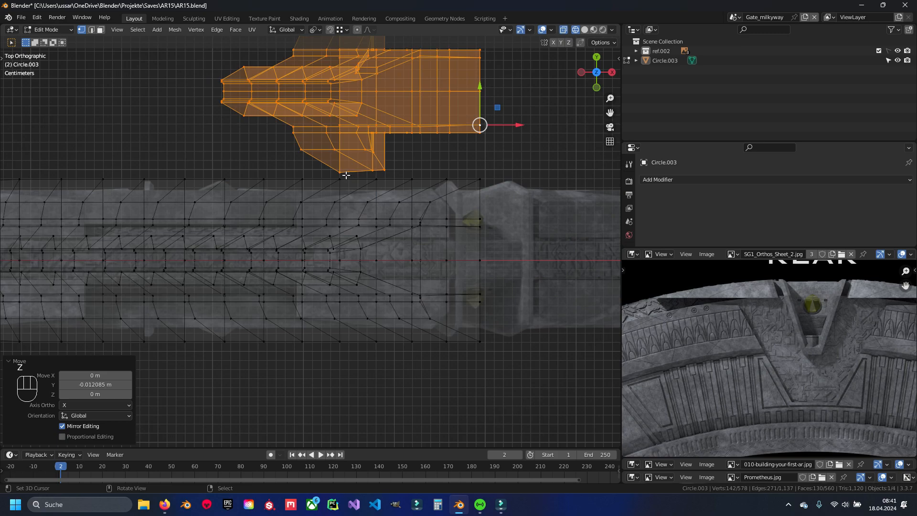
{"action": "key", "text": "z"}
{"action": "key", "text": "z"}
{"action": "left_click_drag", "start_coordinate": [346, 175], "coordinate": [499, 371]}
{"action": "key", "text": "z"}
- In face selection, add the missed narrow faces along the inner rim of the ring segment's end to the selection
{"action": "middle_click_drag", "start_coordinate": [467, 345], "coordinate": [379, 264]}
{"action": "key", "text": "3"}
{"action": "left_click", "coordinate": [351, 300], "text": "alt+shift"}
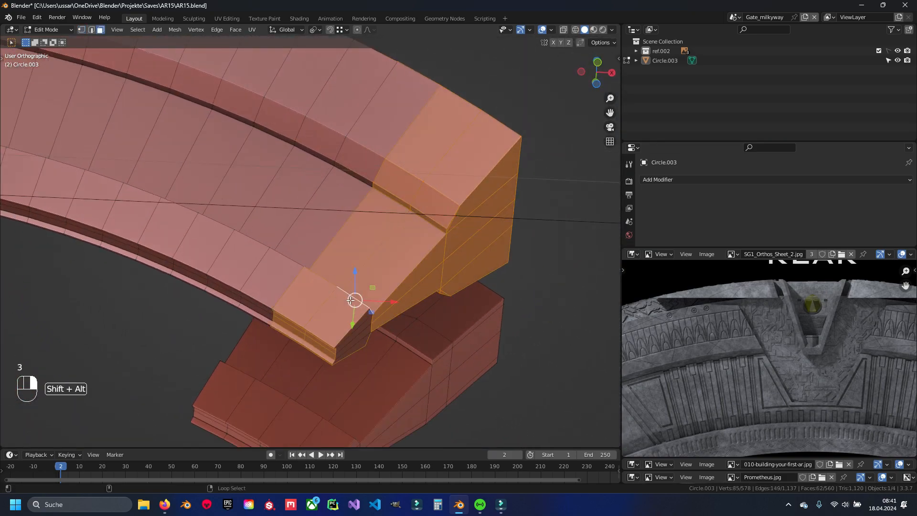
{"action": "middle_click_drag", "start_coordinate": [373, 316], "coordinate": [315, 283]}
{"action": "scroll", "coordinate": [315, 283], "scroll_direction": "up", "scroll_amount": 3}
{"action": "right_click", "coordinate": [309, 288], "text": "shift"}
{"action": "right_click", "coordinate": [350, 320], "text": "ctrl"}
{"action": "scroll", "coordinate": [350, 319], "scroll_direction": "down", "scroll_amount": 4}
{"action": "middle_click_drag", "start_coordinate": [350, 318], "coordinate": [358, 351]}
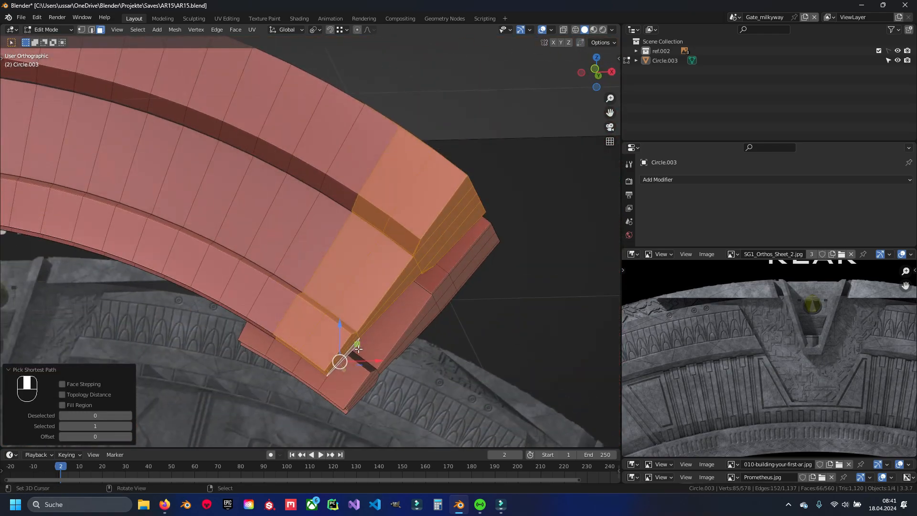
{"action": "key", "text": "x"}
{"action": "left_click", "coordinate": [358, 328]}
{"action": "key", "text": "ctrl+z"}
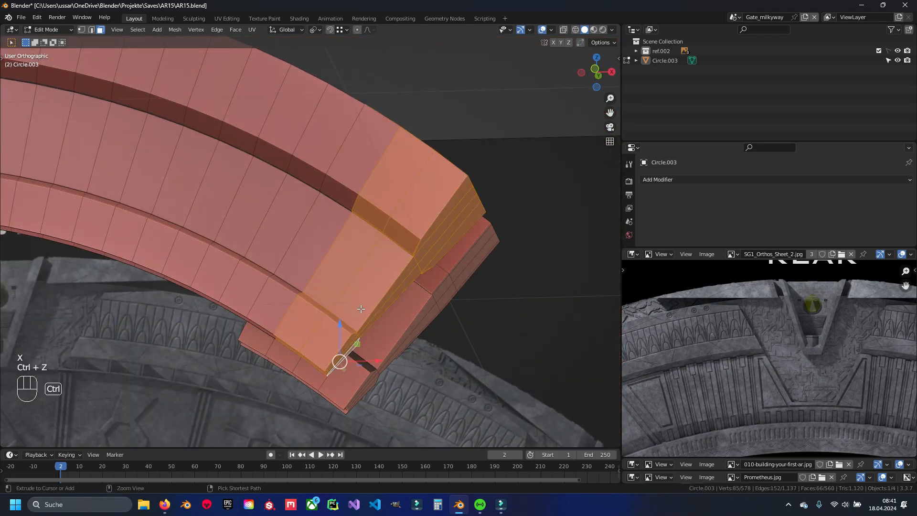
- Check the selected end portion from the top in wireframe and delete its vertices from the ring segment
{"action": "scroll", "coordinate": [363, 332], "scroll_direction": "up", "scroll_amount": 3}
{"action": "key", "text": "KP_7"}
{"action": "key", "text": "z"}
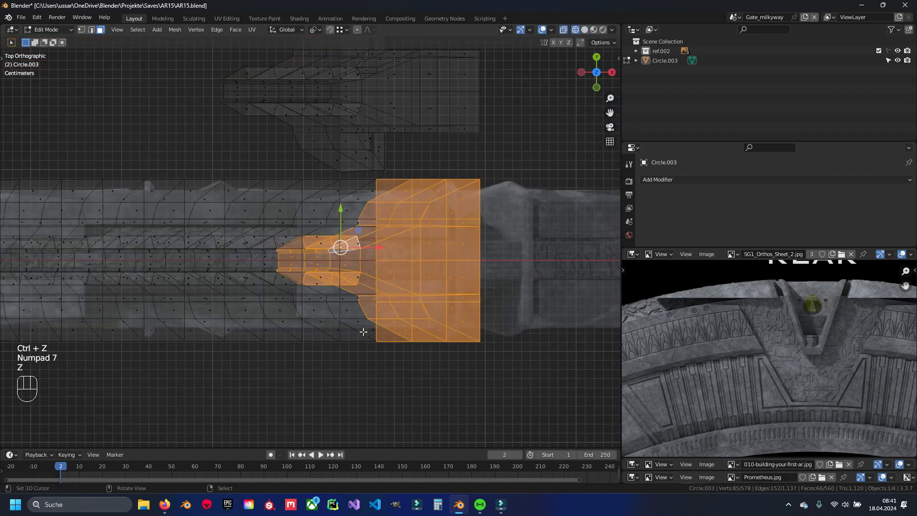
{"action": "key", "text": "z"}
{"action": "middle_click_drag", "start_coordinate": [385, 244], "coordinate": [338, 268], "text": "shift"}
{"action": "key", "text": "x"}
{"action": "left_click", "coordinate": [338, 267]}
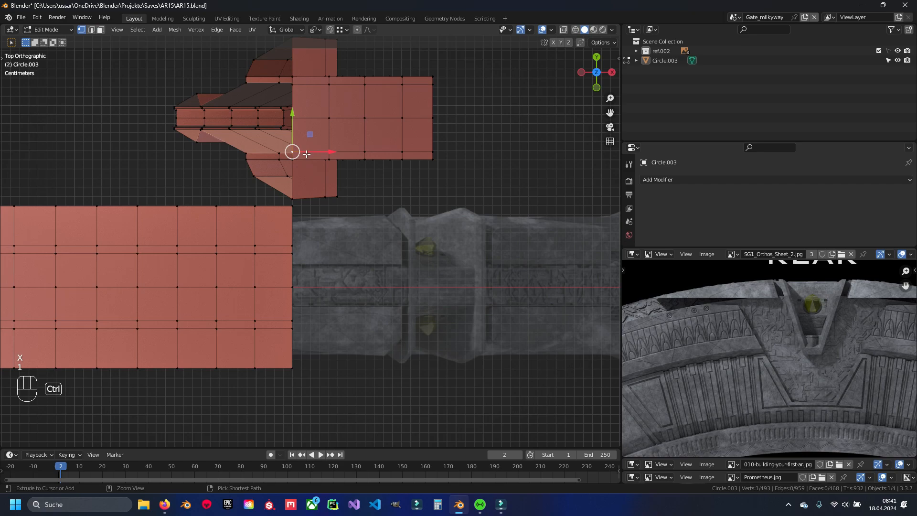
- Select the whole flipped section as linked geometry and move it about -0.186 m along Y onto the ring segment's open end
{"action": "key", "text": "ctrl+l"}
{"action": "right_click", "coordinate": [291, 200], "text": "shift"}
{"action": "middle_click_drag", "start_coordinate": [298, 207], "coordinate": [318, 192], "text": "shift"}
{"action": "middle_click_drag", "start_coordinate": [281, 153], "coordinate": [297, 138], "text": "shift"}
{"action": "key", "text": "g"}
{"action": "key", "text": "y"}
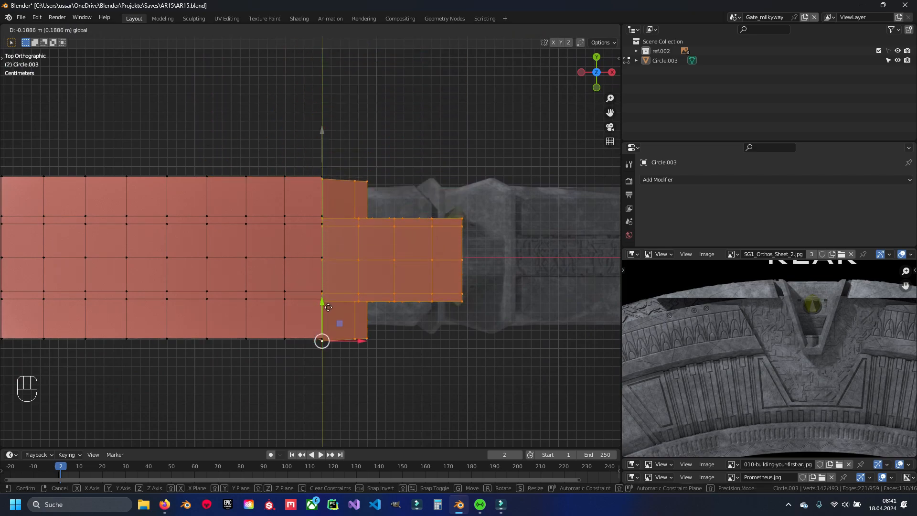
{"action": "left_click", "coordinate": [329, 303]}
- Fine-tune the flipped section's Y position so its outer corner lines up with the ring segment's edge
{"action": "scroll", "coordinate": [344, 286], "scroll_direction": "up", "scroll_amount": 6}
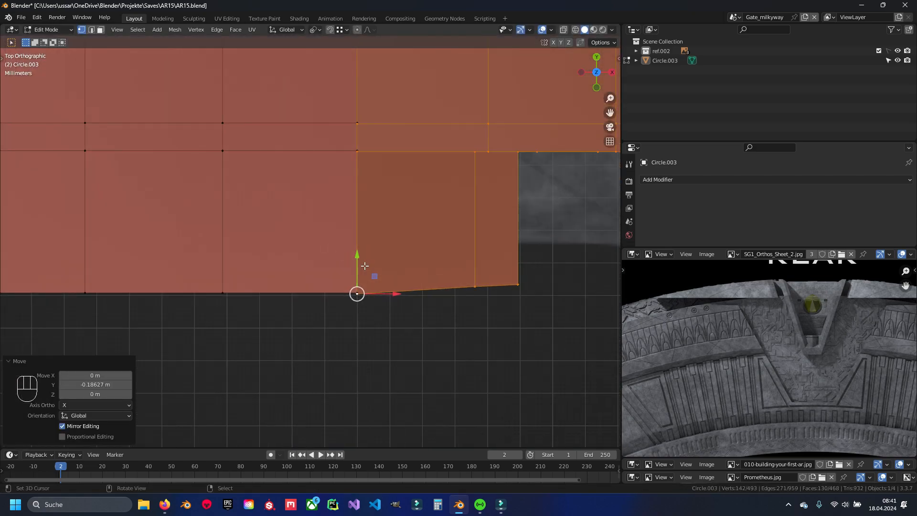
{"action": "key", "text": "g"}
{"action": "key", "text": "y"}
{"action": "left_click", "coordinate": [363, 284]}
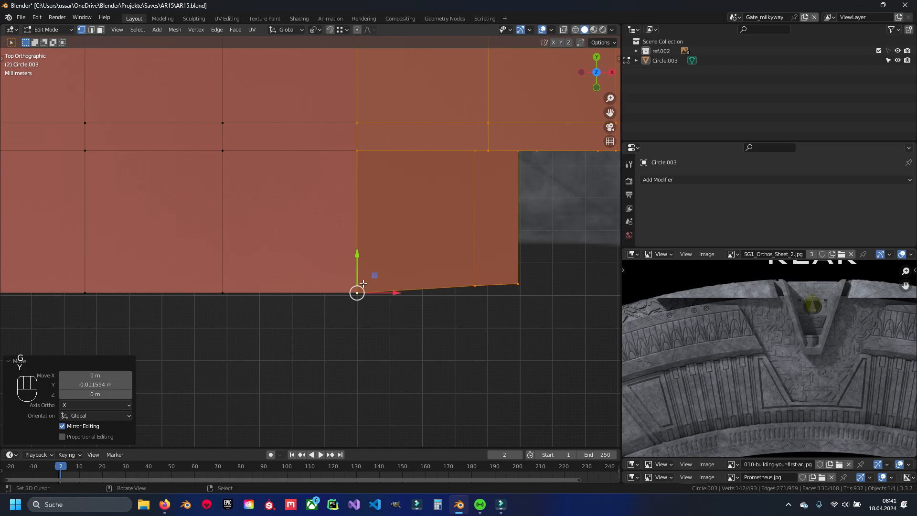
- Merge all vertices of the joined mesh by distance with a merge distance of 0.0001 m
{"action": "scroll", "coordinate": [363, 284], "scroll_direction": "down", "scroll_amount": 4}
{"action": "key", "text": "a"}
{"action": "key", "text": "m"}
{"action": "left_click", "coordinate": [407, 199]}
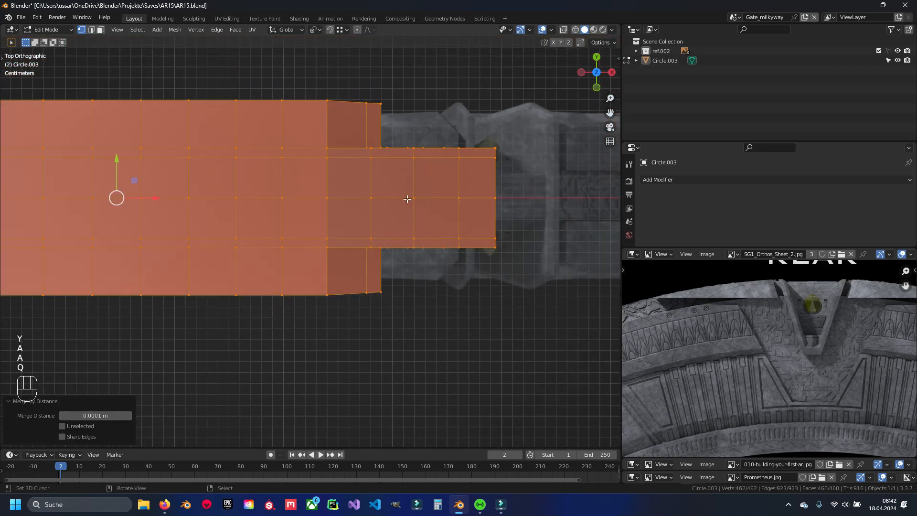
- Recalculate the normals of the entire mesh and return to Object Mode
{"action": "key", "text": "a"}
{"action": "key", "text": "space"}
{"action": "key", "text": "Escape"}
{"action": "key", "text": "a"}
{"action": "key", "text": "space"}
{"action": "type", "text": "recal"}
{"action": "key", "text": "Return"}
{"action": "key", "text": "z"}
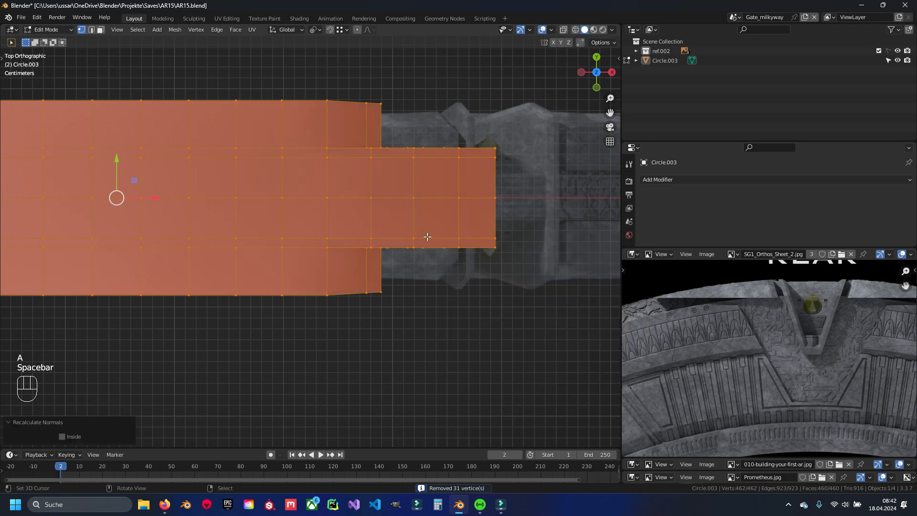
{"action": "key", "text": "Tab"}
- Inspect the joined segment's shading around the recess, return to Edit Mode and save the file
{"action": "key", "text": "z"}
{"action": "mouse_move", "coordinate": [388, 257]}
{"action": "middle_mouse_down"}
{"action": "mouse_move", "coordinate": [350, 236]}
{"action": "mouse_move", "coordinate": [334, 162]}
{"action": "mouse_move", "coordinate": [352, 172]}
{"action": "middle_mouse_up"}
{"action": "middle_click_drag", "start_coordinate": [364, 231], "coordinate": [337, 282]}
{"action": "scroll", "coordinate": [330, 253], "scroll_direction": "up", "scroll_amount": 5}
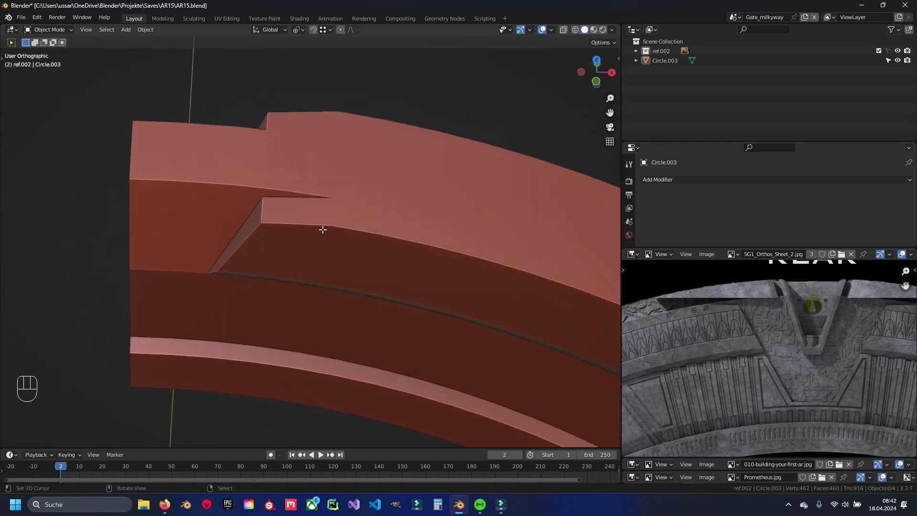
{"action": "key", "text": "Tab"}
{"action": "key", "text": "a"}
{"action": "key", "text": "ctrl+s"}
- Mark the two short crosswise edges behind the recesses at the segment's original end as sharp
{"action": "key", "text": "2"}
{"action": "left_click", "coordinate": [332, 212], "text": "shift"}
{"action": "middle_click_drag", "start_coordinate": [332, 123], "coordinate": [446, 215]}
{"action": "right_click", "coordinate": [333, 182], "text": "shift"}
{"action": "key", "text": "ctrl+e"}
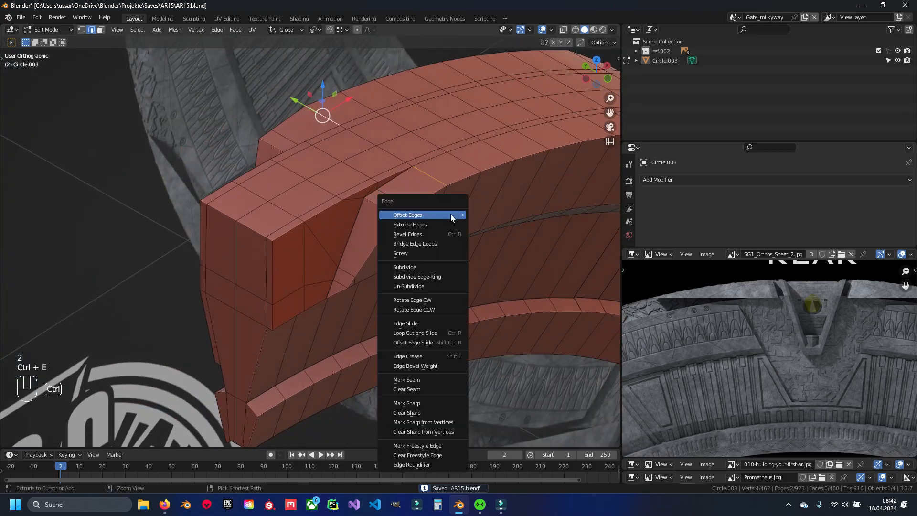
{"action": "left_click", "coordinate": [443, 406]}
{"action": "key", "text": "Tab"}
- Compare the segment's recesses and outer rim with the chevron area in the REAR reference image
{"action": "middle_click_drag", "start_coordinate": [441, 257], "coordinate": [383, 252]}
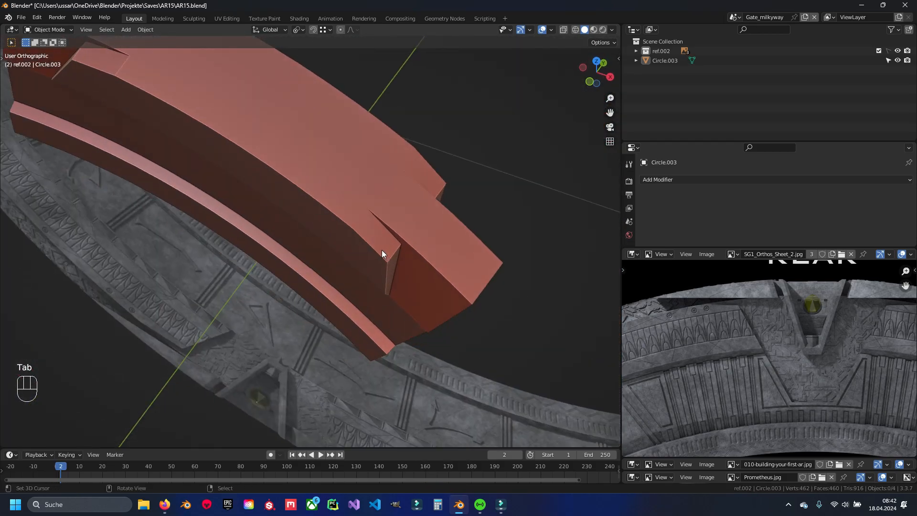
{"action": "middle_click_drag", "start_coordinate": [756, 336], "coordinate": [706, 371]}
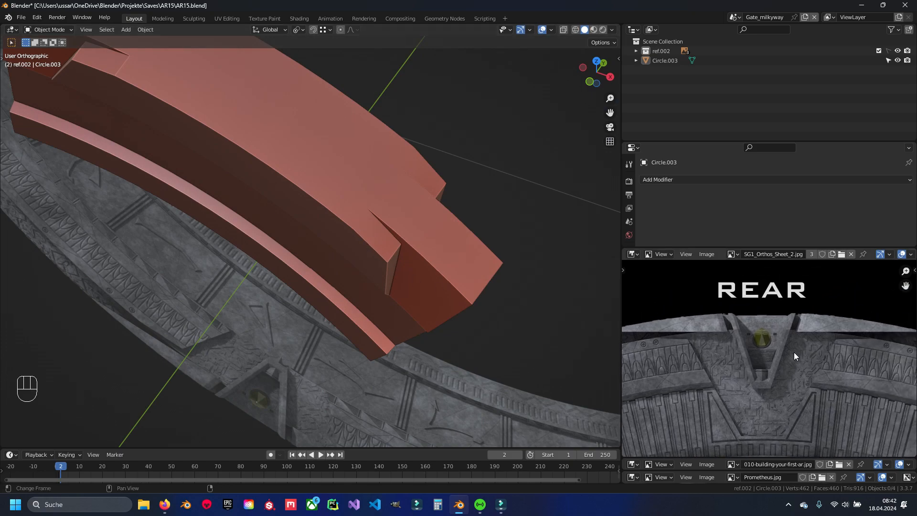
{"action": "scroll", "coordinate": [770, 359], "scroll_direction": "up", "scroll_amount": 3}
{"action": "middle_click_drag", "start_coordinate": [845, 358], "coordinate": [760, 386]}
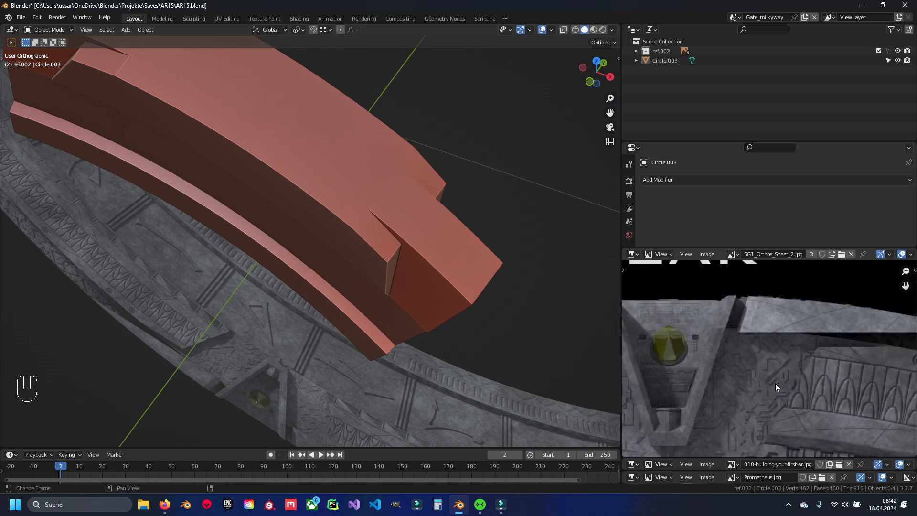
{"action": "middle_click_drag", "start_coordinate": [745, 327], "coordinate": [679, 341]}
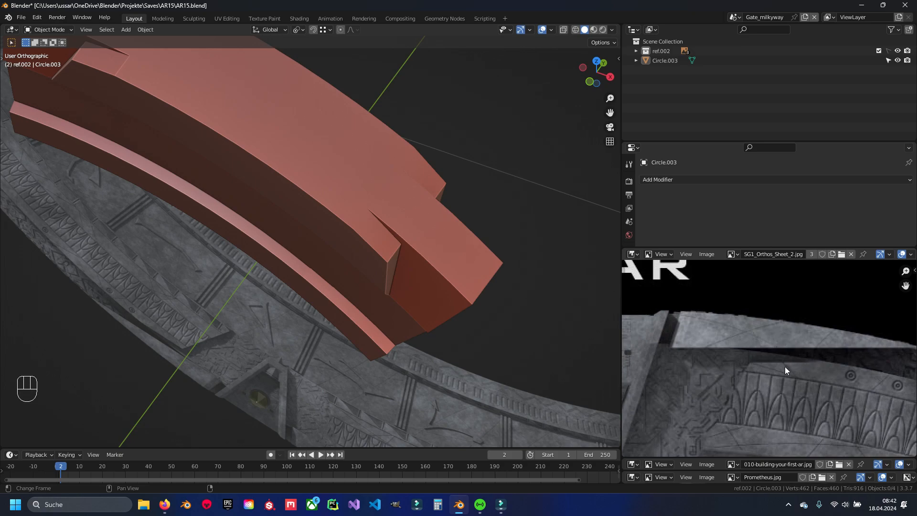
{"action": "scroll", "coordinate": [789, 365], "scroll_direction": "up", "scroll_amount": 3}
{"action": "middle_click_drag", "start_coordinate": [888, 372], "coordinate": [778, 347]}
{"action": "scroll", "coordinate": [807, 348], "scroll_direction": "down", "scroll_amount": 2}
{"action": "middle_click_drag", "start_coordinate": [248, 131], "coordinate": [370, 262], "text": "shift"}
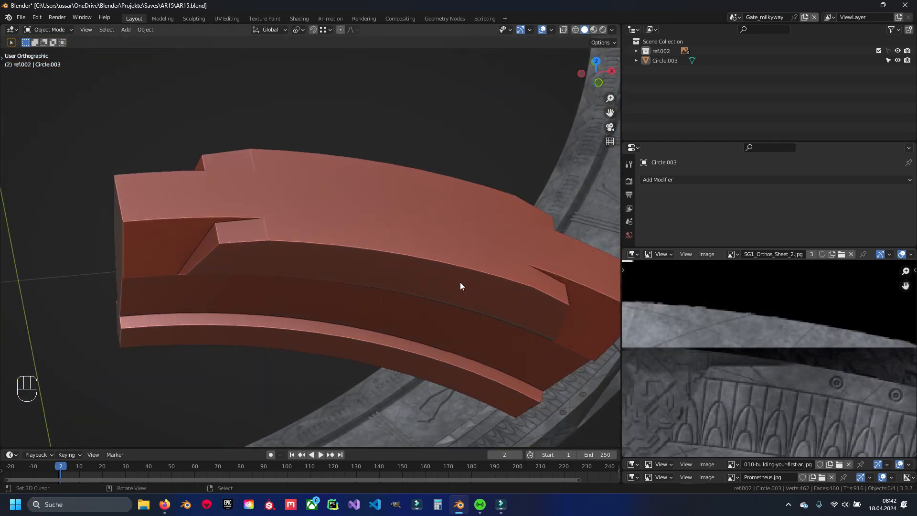
{"action": "middle_click_drag", "start_coordinate": [479, 294], "coordinate": [413, 281]}
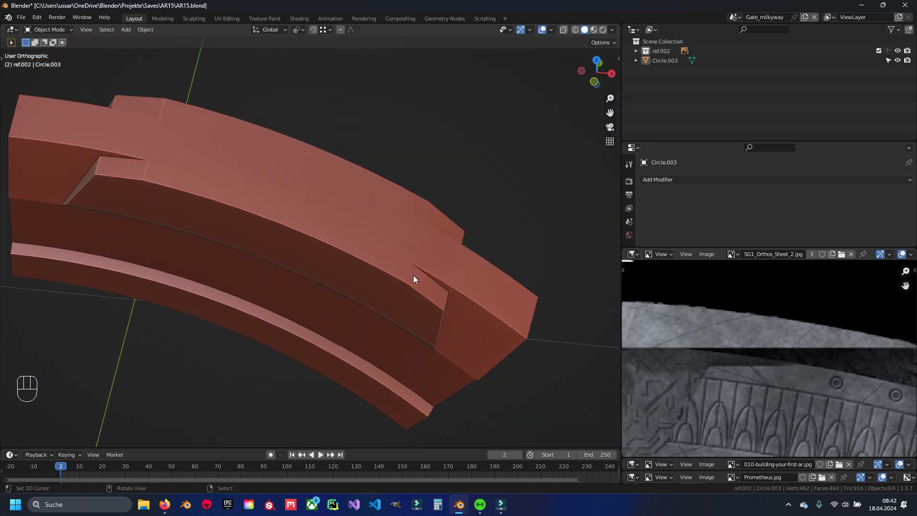
- Mark the two matching crosswise edges at the segment's far end as sharp and save the file
{"action": "key", "text": "Tab"}
{"action": "scroll", "coordinate": [414, 275], "scroll_direction": "up", "scroll_amount": 4}
{"action": "left_click", "coordinate": [454, 285]}
{"action": "left_click", "coordinate": [477, 199], "text": "shift"}
{"action": "key", "text": "ctrl+e"}
{"action": "left_click", "coordinate": [447, 285]}
{"action": "key", "text": "Tab"}
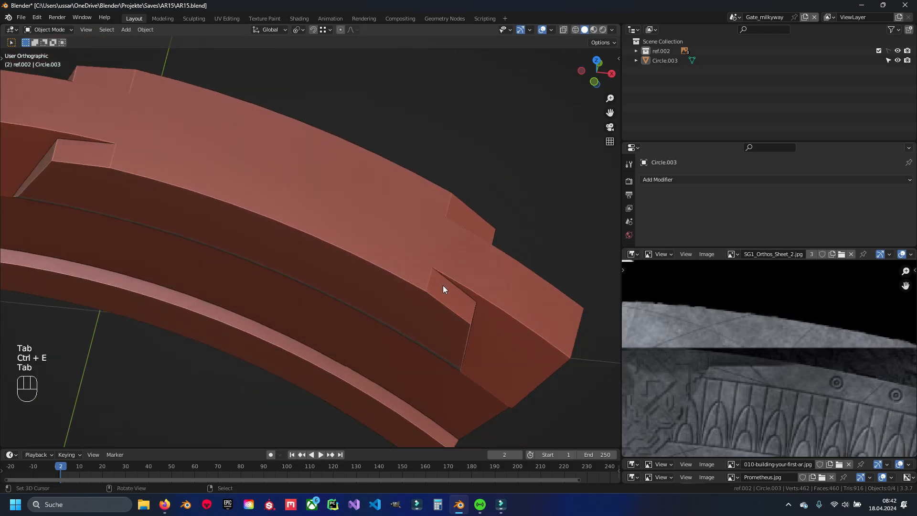
{"action": "scroll", "coordinate": [399, 294], "scroll_direction": "down", "scroll_amount": 5}
{"action": "middle_click_drag", "start_coordinate": [399, 294], "coordinate": [354, 256]}
{"action": "key", "text": "ctrl+s"}
- Examine the segment in front-view wireframe against the FRONT reference and the ring's centre
{"action": "key", "text": "KP_1"}
{"action": "scroll", "coordinate": [214, 242], "scroll_direction": "down", "scroll_amount": 3}
{"action": "key", "text": "KP_1"}
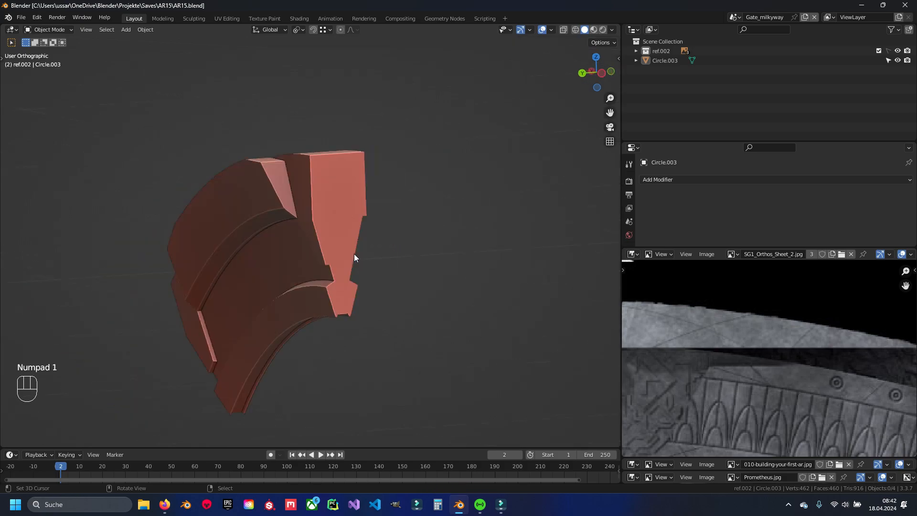
{"action": "key", "text": "shift+z"}
{"action": "middle_click_drag", "start_coordinate": [309, 222], "coordinate": [251, 170], "text": "shift"}
{"action": "key", "text": "ctrl+s"}
{"action": "scroll", "coordinate": [270, 224], "scroll_direction": "down", "scroll_amount": 2}
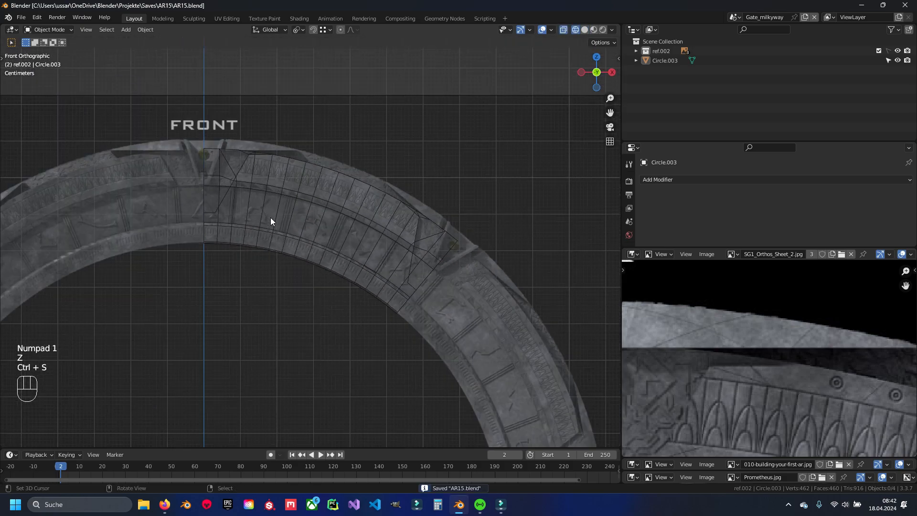
{"action": "middle_click_drag", "start_coordinate": [334, 272], "coordinate": [359, 174], "text": "shift"}
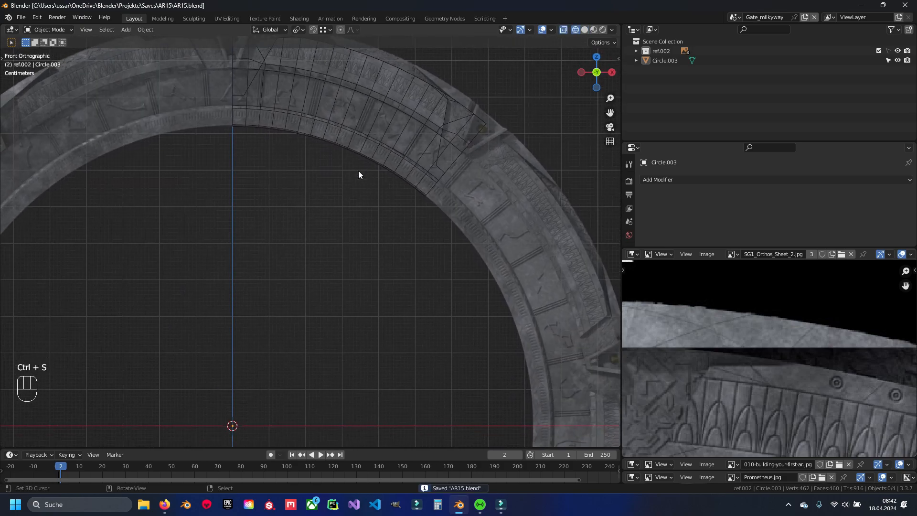
{"action": "scroll", "coordinate": [344, 271], "scroll_direction": "down", "scroll_amount": 1}
{"action": "middle_click_drag", "start_coordinate": [309, 270], "coordinate": [328, 277], "text": "shift"}
{"action": "middle_click_drag", "start_coordinate": [382, 307], "coordinate": [404, 151], "text": "shift"}
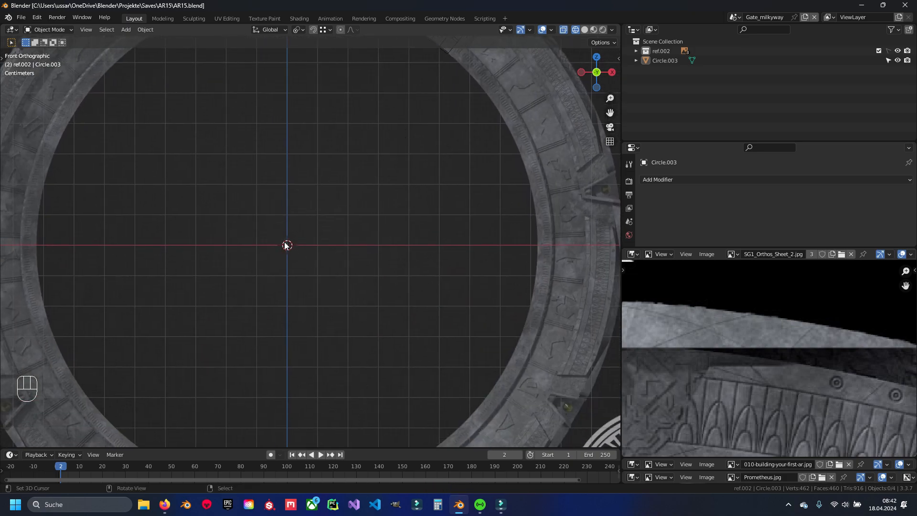
{"action": "middle_click_drag", "start_coordinate": [315, 195], "coordinate": [311, 291], "text": "shift"}
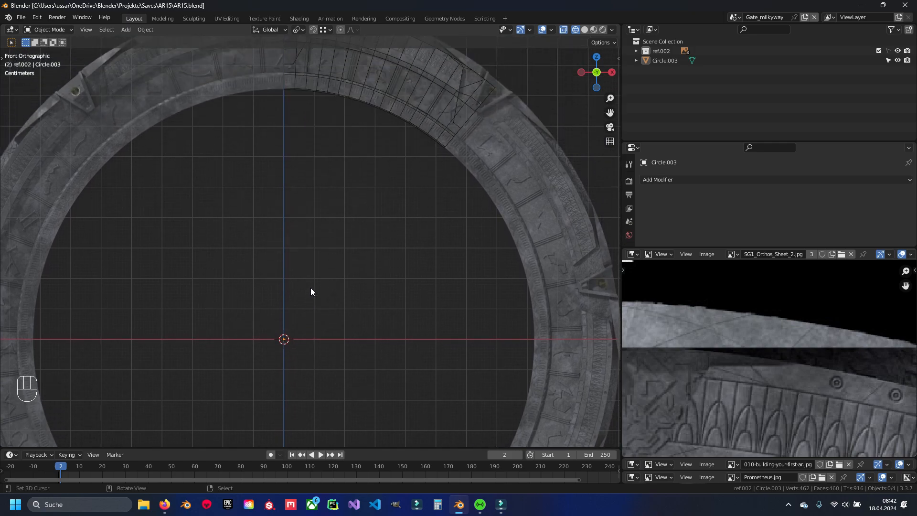
{"action": "middle_click_drag", "start_coordinate": [321, 246], "coordinate": [331, 209], "text": "shift"}
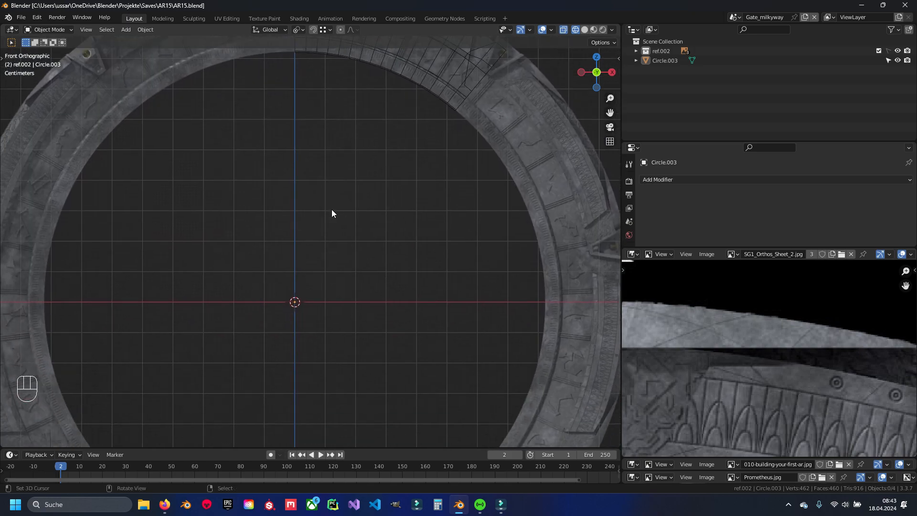
- Add an Array modifier to the ring segment and set its count to 9
{"action": "left_click", "coordinate": [703, 180]}
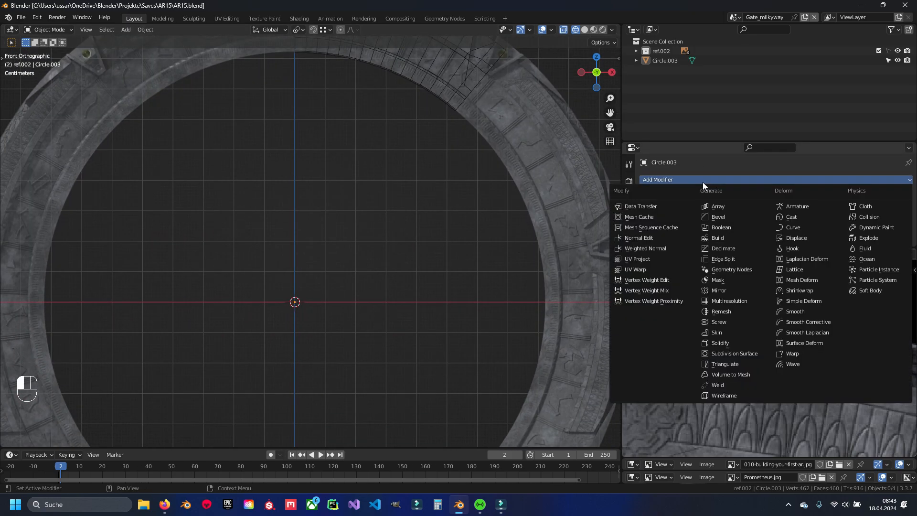
{"action": "left_click", "coordinate": [726, 207]}
{"action": "middle_click_drag", "start_coordinate": [491, 178], "coordinate": [471, 254], "text": "shift"}
{"action": "scroll", "coordinate": [716, 225], "scroll_direction": "down", "scroll_amount": 3}
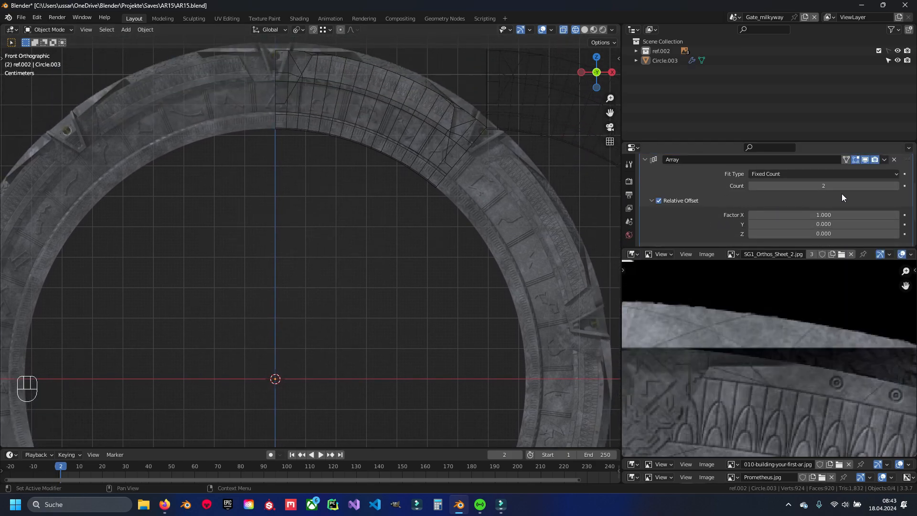
{"action": "scroll", "coordinate": [441, 213], "scroll_direction": "down", "scroll_amount": 3}
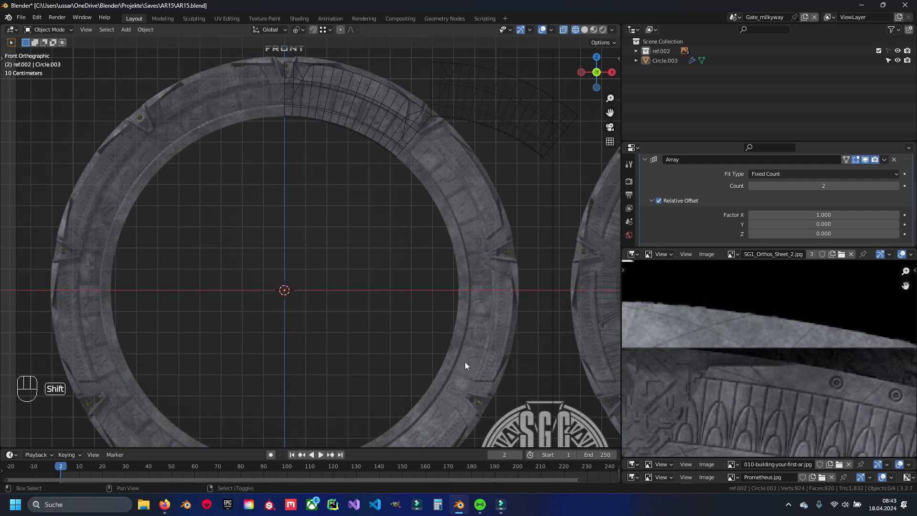
{"action": "middle_click_drag", "start_coordinate": [465, 361], "coordinate": [460, 232], "text": "shift"}
{"action": "middle_click_drag", "start_coordinate": [98, 156], "coordinate": [205, 234], "text": "shift"}
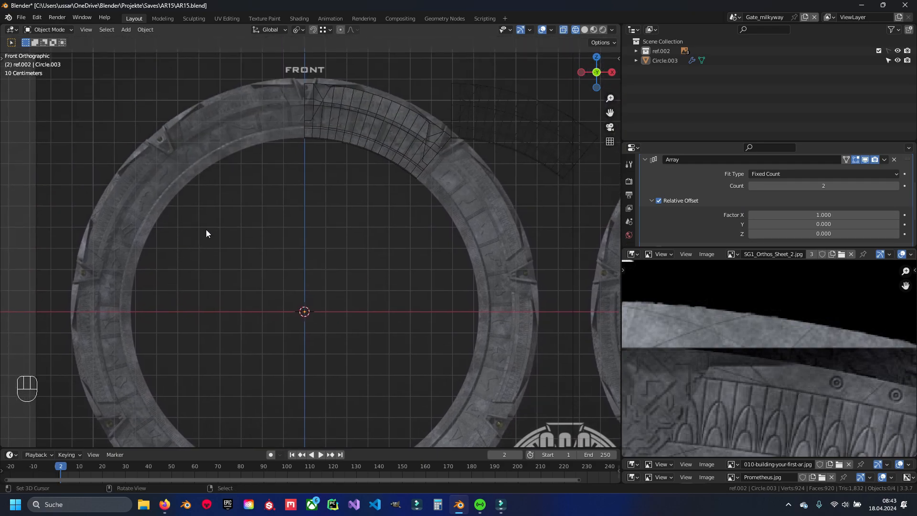
{"action": "left_click", "coordinate": [824, 187]}
{"action": "type", "text": "9"}
{"action": "key", "text": "Return"}
- Review the array copies in solid shading, disable the array's Relative Offset and enable Object Offset
{"action": "middle_click_drag", "start_coordinate": [361, 184], "coordinate": [192, 228], "text": "shift"}
{"action": "key", "text": "z"}
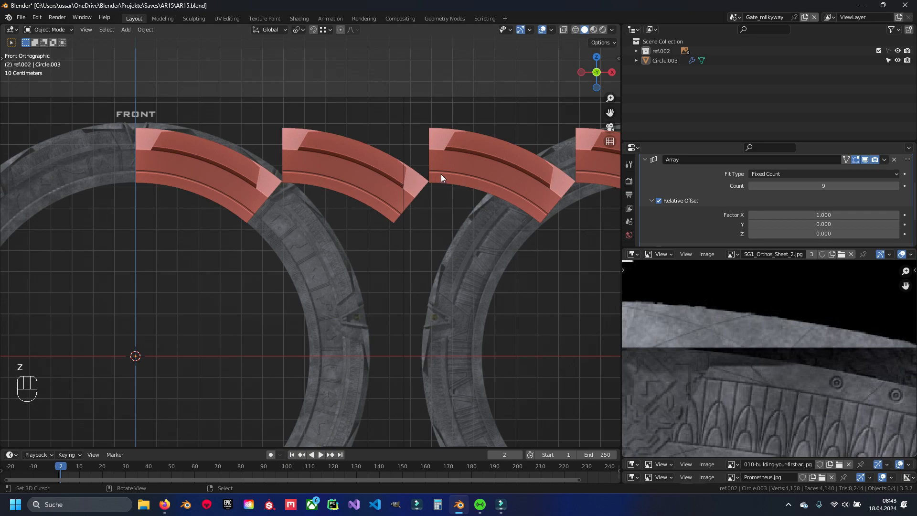
{"action": "middle_click_drag", "start_coordinate": [228, 213], "coordinate": [411, 184], "text": "shift"}
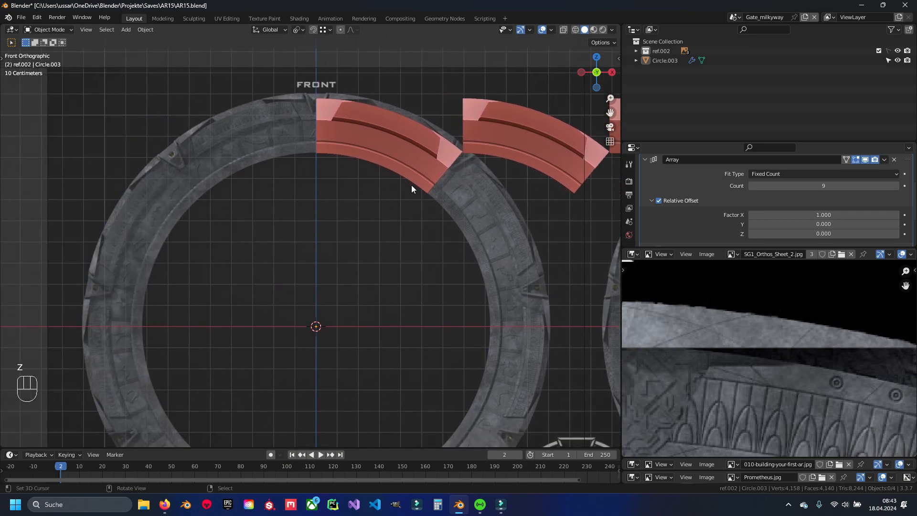
{"action": "scroll", "coordinate": [545, 194], "scroll_direction": "down", "scroll_amount": 2}
{"action": "middle_click_drag", "start_coordinate": [546, 194], "coordinate": [363, 159], "text": "shift"}
{"action": "scroll", "coordinate": [345, 210], "scroll_direction": "down", "scroll_amount": 1}
{"action": "scroll", "coordinate": [348, 214], "scroll_direction": "up", "scroll_amount": 5}
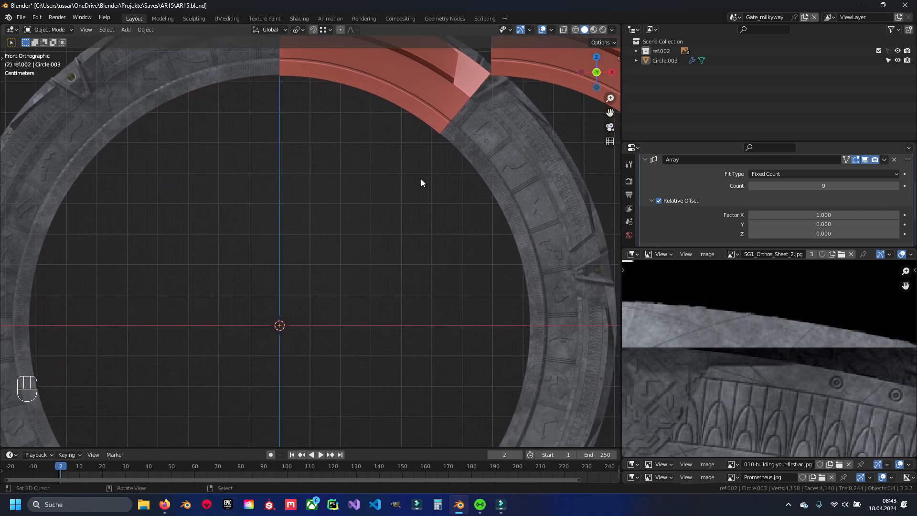
{"action": "left_click", "coordinate": [659, 201]}
{"action": "left_click", "coordinate": [651, 200]}
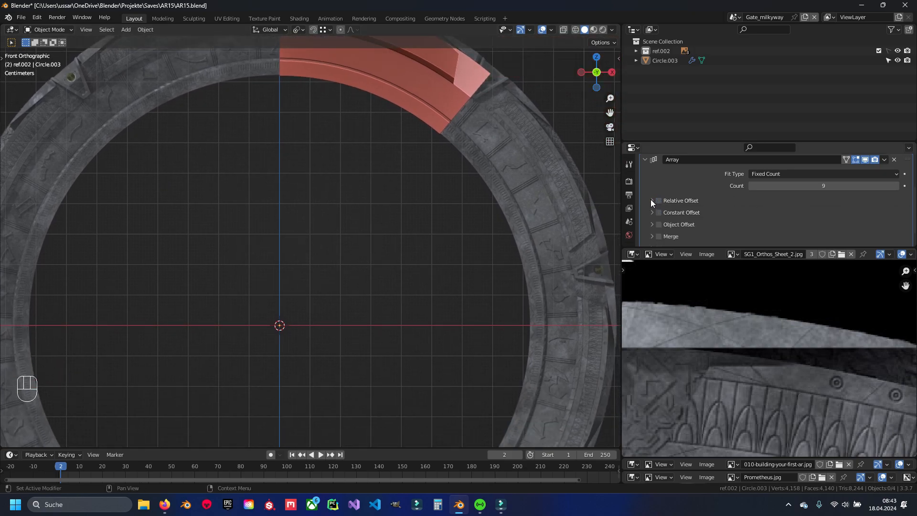
{"action": "left_click", "coordinate": [652, 224]}
{"action": "scroll", "coordinate": [741, 222], "scroll_direction": "down", "scroll_amount": 2}
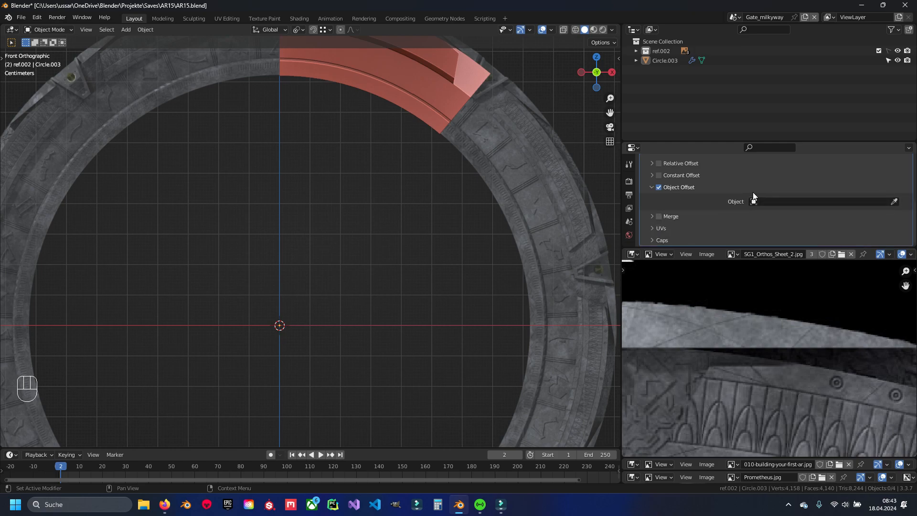
- Add a Plain Axes empty at the ring's centre in front view
{"action": "middle_click_drag", "start_coordinate": [254, 277], "coordinate": [360, 253], "text": "shift"}
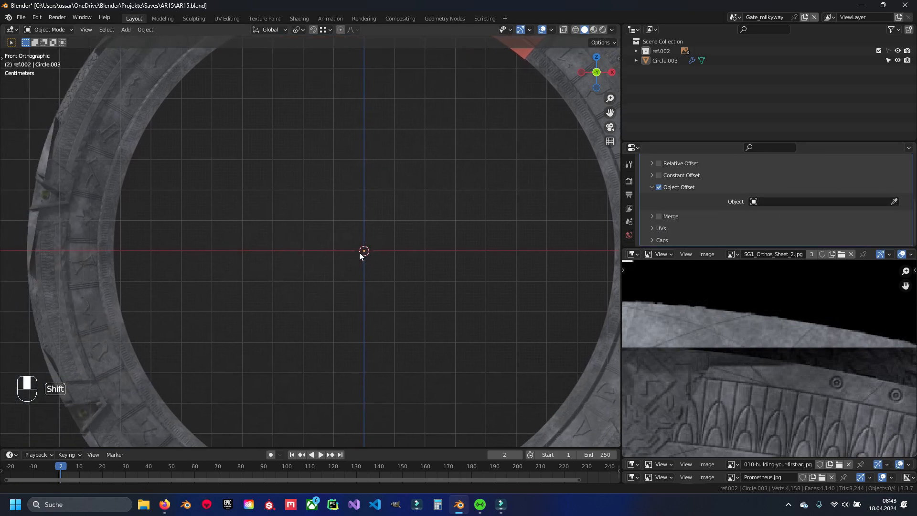
{"action": "scroll", "coordinate": [344, 273], "scroll_direction": "down", "scroll_amount": 3}
{"action": "middle_click_drag", "start_coordinate": [354, 291], "coordinate": [353, 261], "text": "shift"}
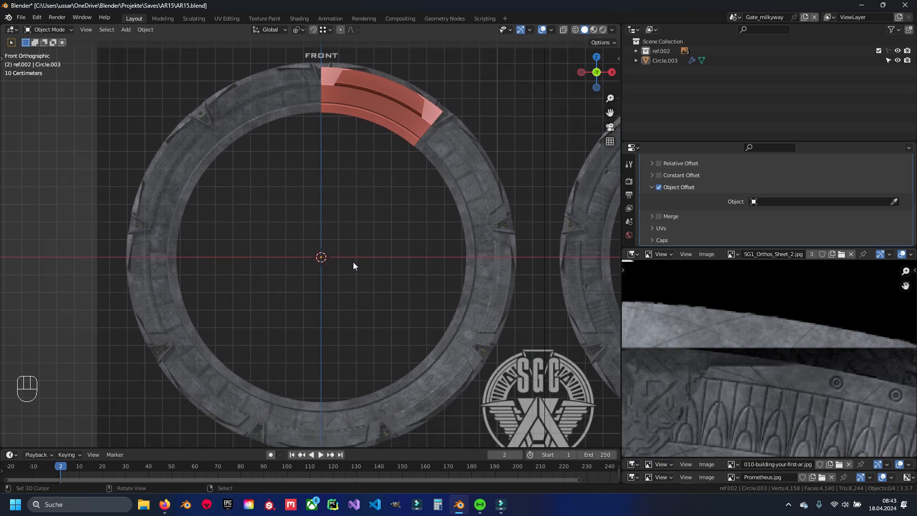
{"action": "key", "text": "shift+a"}
{"action": "mouse_move", "coordinate": [352, 262]}
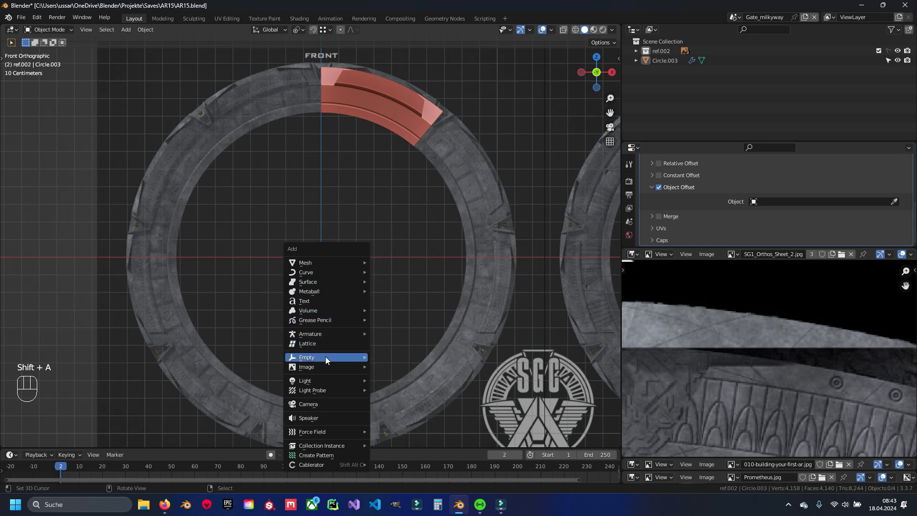
{"action": "mouse_move", "coordinate": [316, 357]}
{"action": "left_click", "coordinate": [382, 357]}
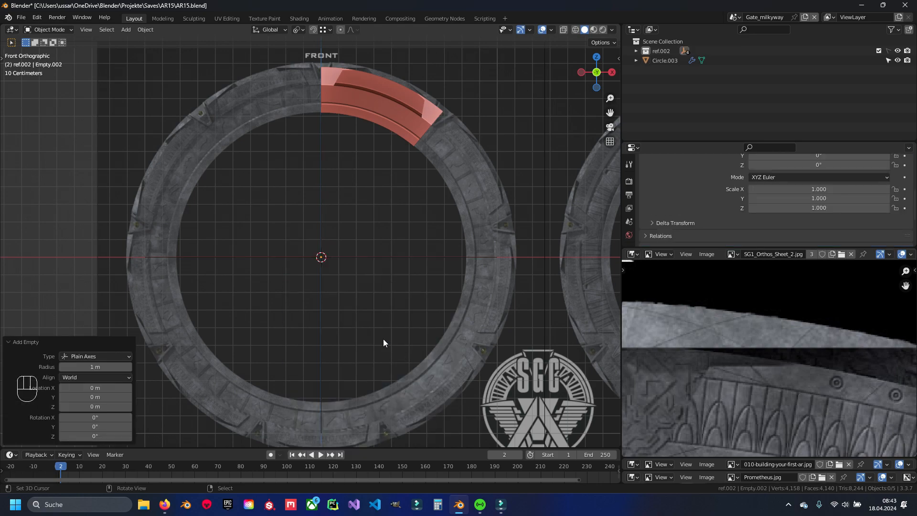
- Select the ring segment and try to pick the new empty as the array's Object Offset target
{"action": "middle_click_drag", "start_coordinate": [354, 279], "coordinate": [404, 319]}
{"action": "middle_click_drag", "start_coordinate": [332, 294], "coordinate": [319, 244]}
{"action": "left_click", "coordinate": [335, 152]}
{"action": "scroll", "coordinate": [359, 225], "scroll_direction": "up", "scroll_amount": 2}
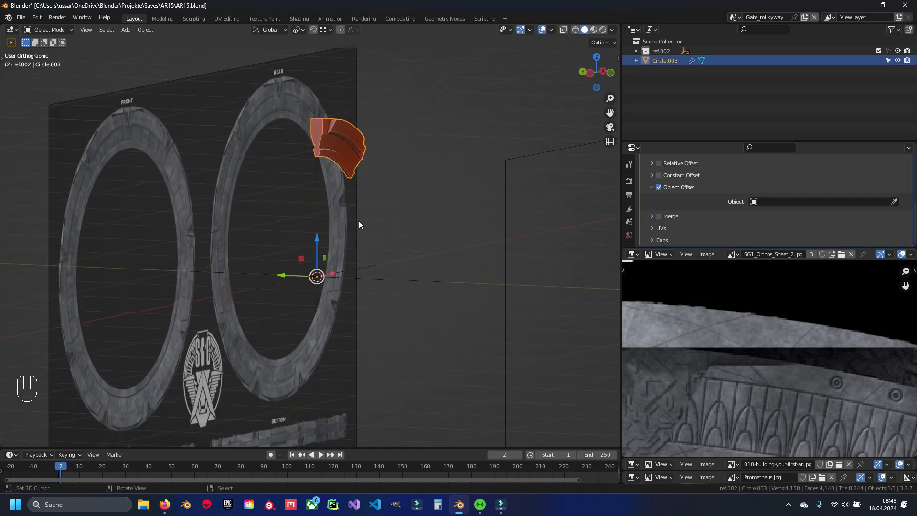
{"action": "scroll", "coordinate": [414, 232], "scroll_direction": "up", "scroll_amount": 1}
{"action": "mouse_move", "coordinate": [358, 222]}
{"action": "middle_mouse_down"}
{"action": "mouse_move", "coordinate": [364, 227]}
{"action": "mouse_move", "coordinate": [342, 229]}
{"action": "middle_mouse_up"}
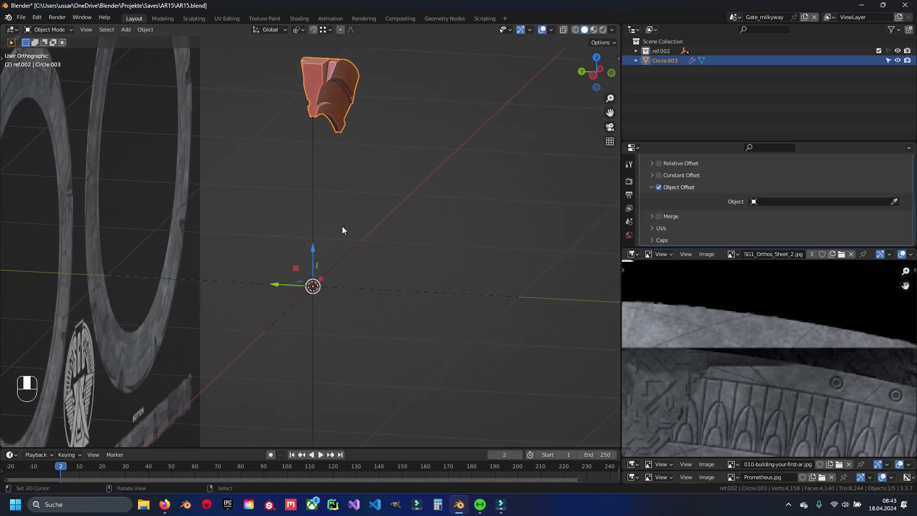
{"action": "left_click", "coordinate": [894, 201]}
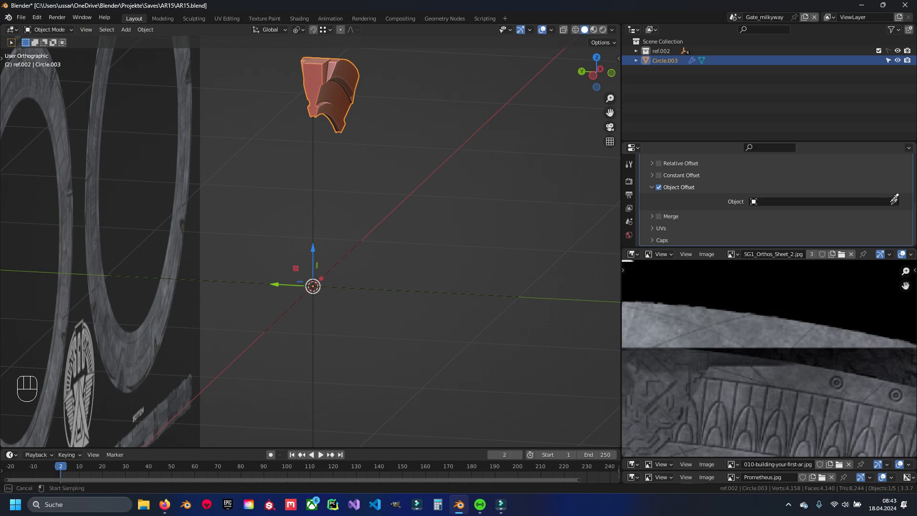
{"action": "left_click", "coordinate": [314, 200]}
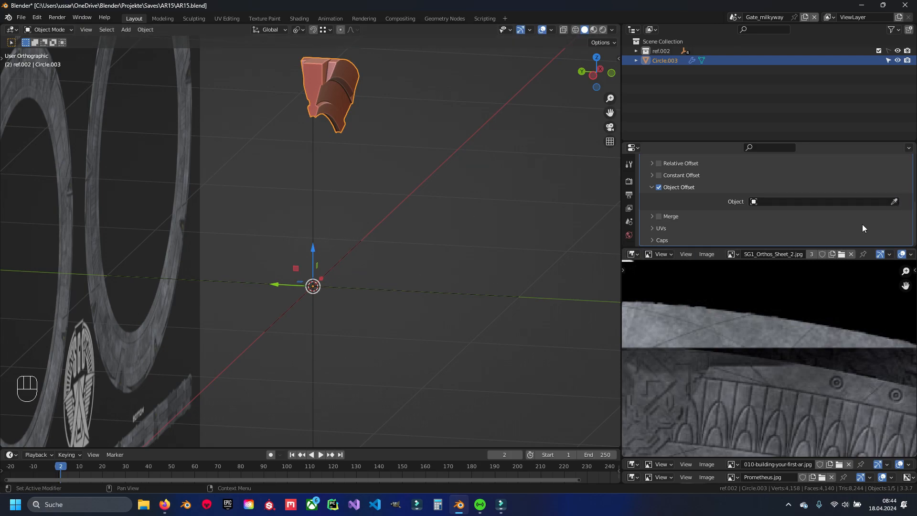
{"action": "left_click", "coordinate": [895, 201]}
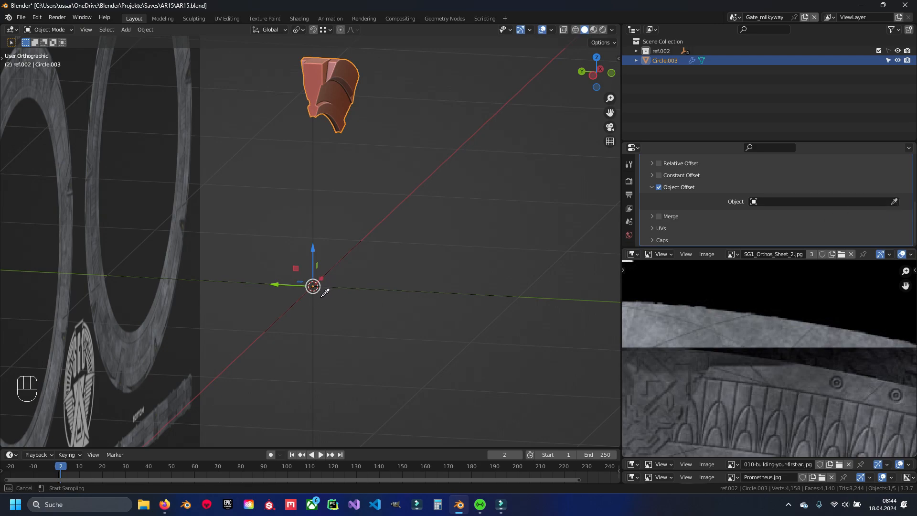
{"action": "left_click", "coordinate": [313, 286]}
{"action": "middle_click_drag", "start_coordinate": [411, 278], "coordinate": [359, 285]}
{"action": "left_click", "coordinate": [359, 284]}
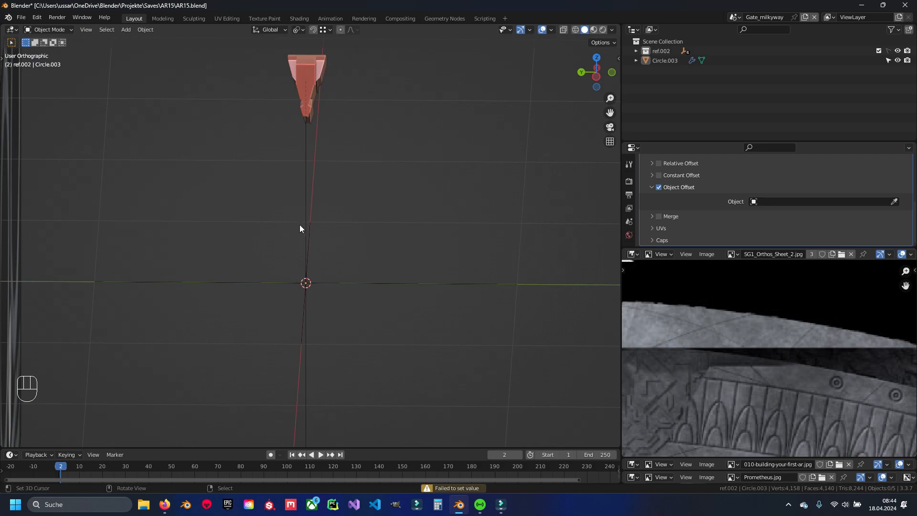
{"action": "mouse_move", "coordinate": [373, 247]}
{"action": "middle_mouse_down"}
{"action": "mouse_move", "coordinate": [356, 249]}
{"action": "mouse_move", "coordinate": [382, 247]}
{"action": "middle_mouse_up"}
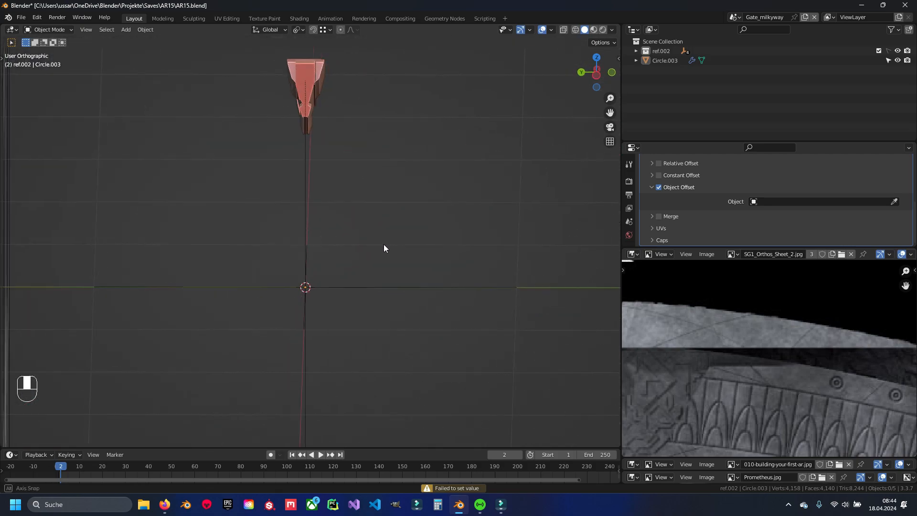
- Make the ref.002 collection selectable, move the empty from it into the Scene Collection, and lock ref.002 against selection again
{"action": "left_click", "coordinate": [635, 51]}
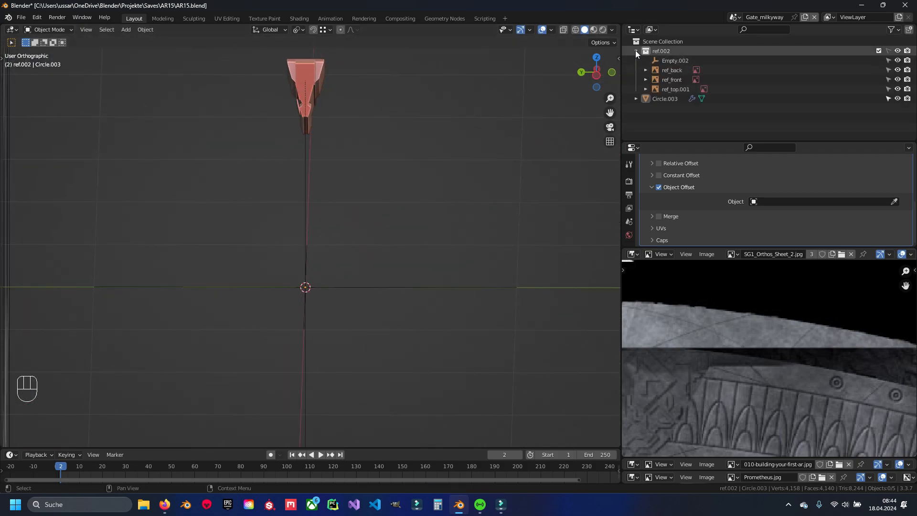
{"action": "left_click", "coordinate": [888, 51]}
{"action": "left_click", "coordinate": [685, 60]}
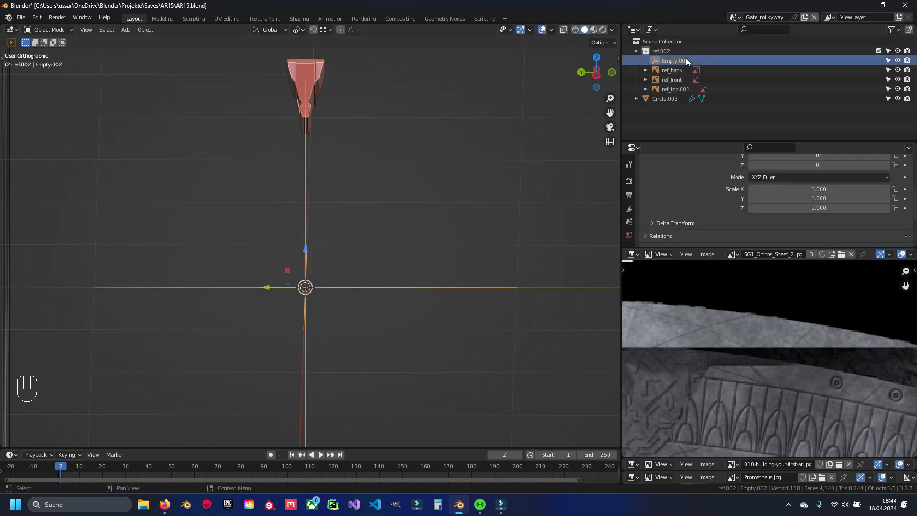
{"action": "key", "text": "m"}
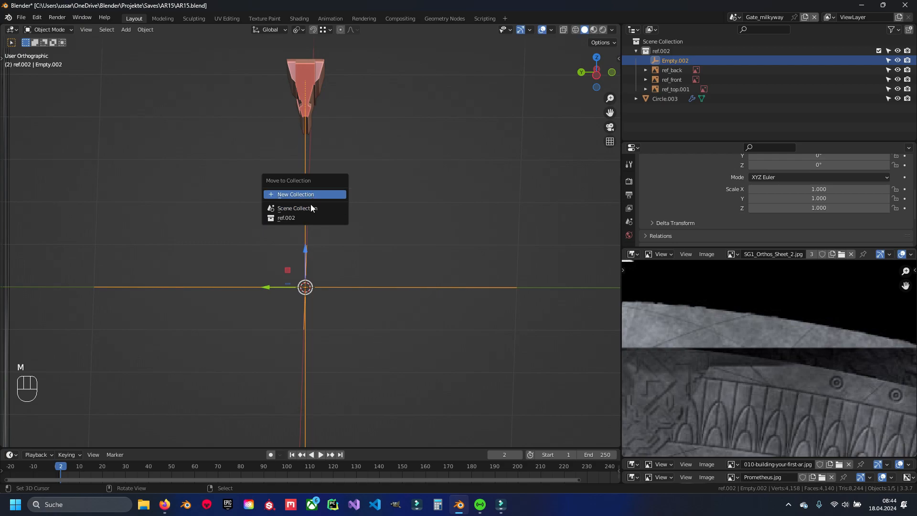
{"action": "left_click", "coordinate": [307, 210]}
{"action": "left_click", "coordinate": [635, 51]}
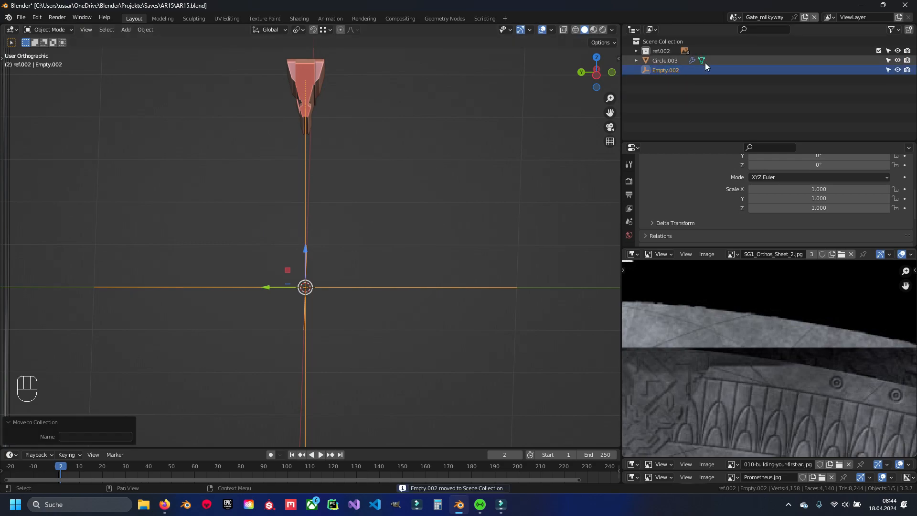
{"action": "left_click", "coordinate": [889, 50]}
- Assign Empty.002 as the Object Offset target of the ring segment's Array modifier
{"action": "middle_click_drag", "start_coordinate": [532, 155], "coordinate": [351, 125]}
{"action": "left_click", "coordinate": [352, 120]}
{"action": "left_click", "coordinate": [894, 201]}
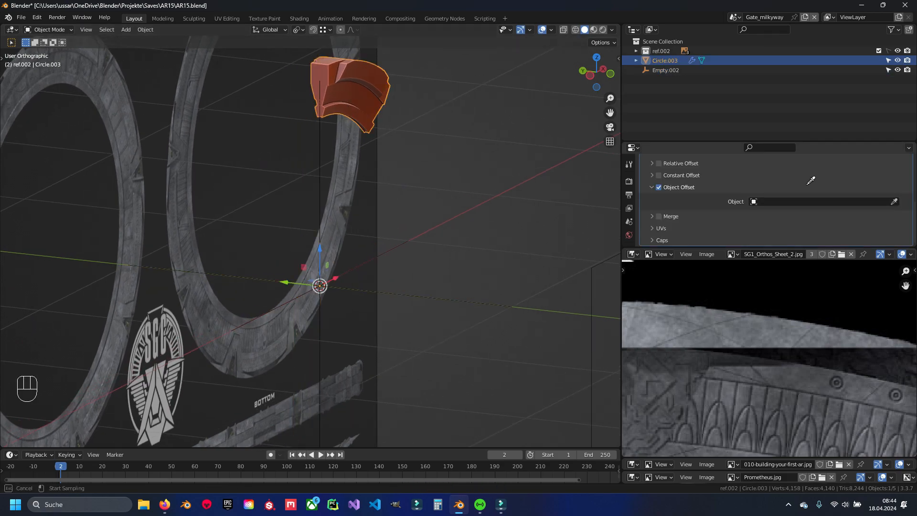
{"action": "left_click", "coordinate": [420, 288]}
{"action": "middle_click_drag", "start_coordinate": [493, 308], "coordinate": [430, 306]}
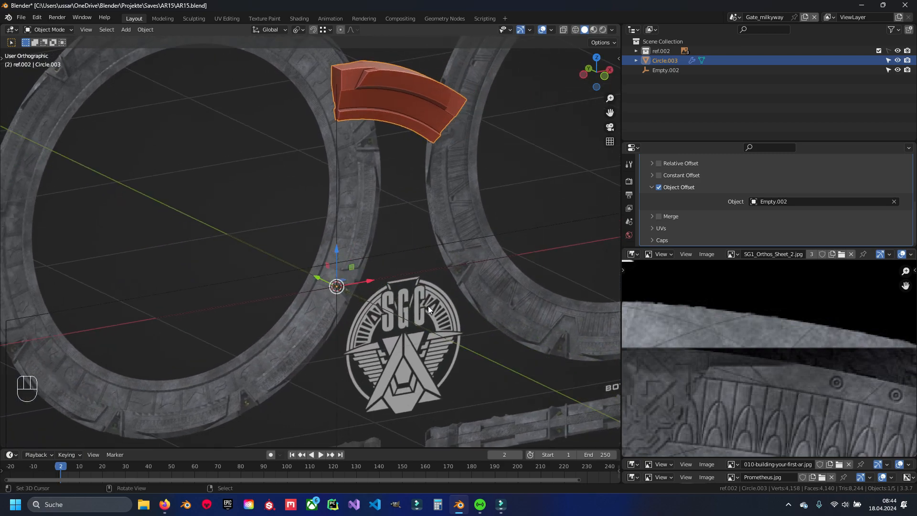
- Select the empty at the ring's centre in front view and try a freehand rotation of about 40°
{"action": "left_click", "coordinate": [339, 213]}
{"action": "key", "text": "KP_1"}
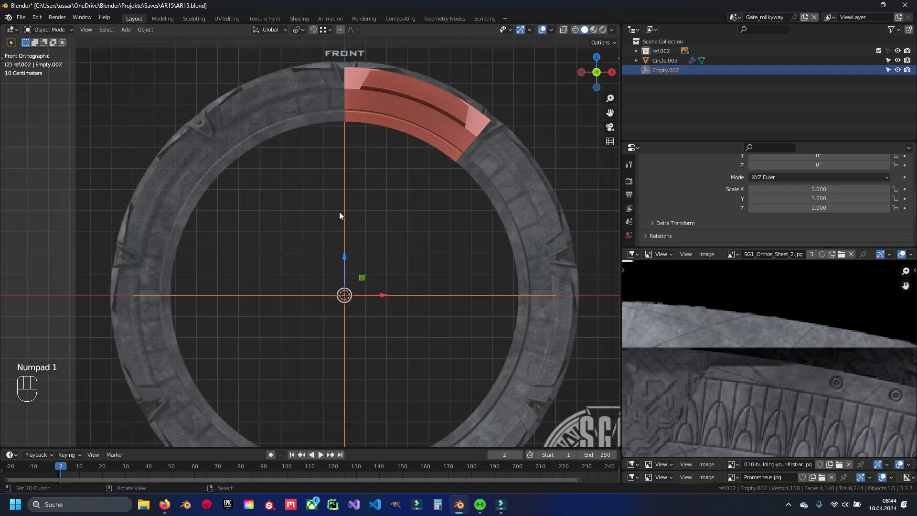
{"action": "middle_click_drag", "start_coordinate": [339, 211], "coordinate": [328, 176], "text": "shift"}
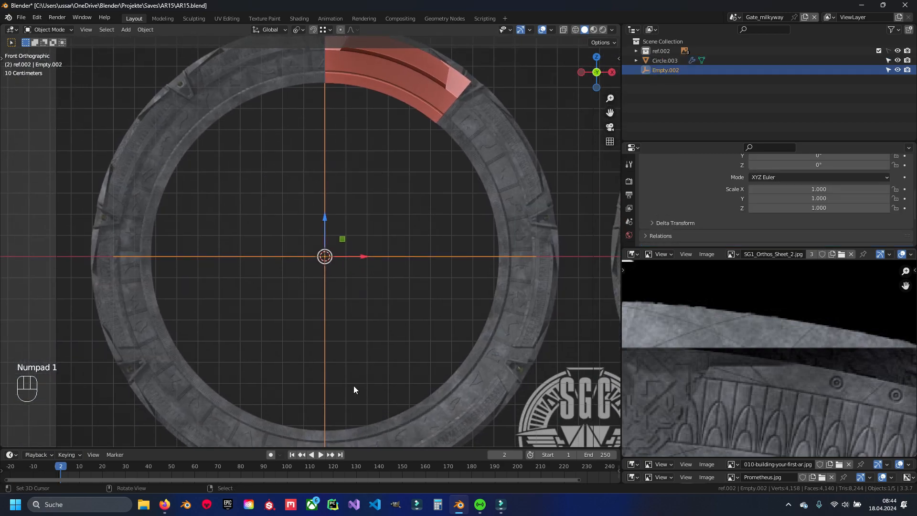
{"action": "key", "text": "r"}
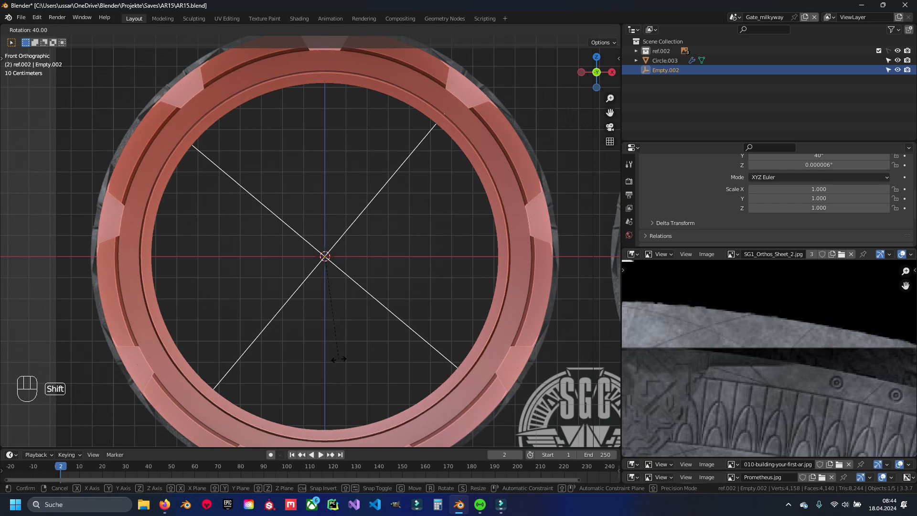
{"action": "key", "text": "Escape"}
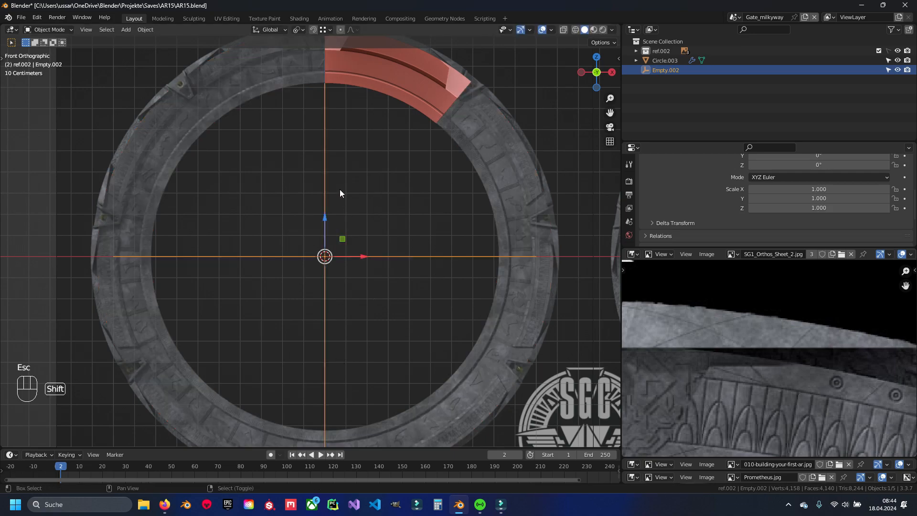
- Rotate the empty by exactly 40° in front view, using wireframe to show the seam at the ring's top
{"action": "scroll", "coordinate": [339, 188], "scroll_direction": "up", "scroll_amount": 10}
{"action": "scroll", "coordinate": [308, 254], "scroll_direction": "up", "scroll_amount": 1}
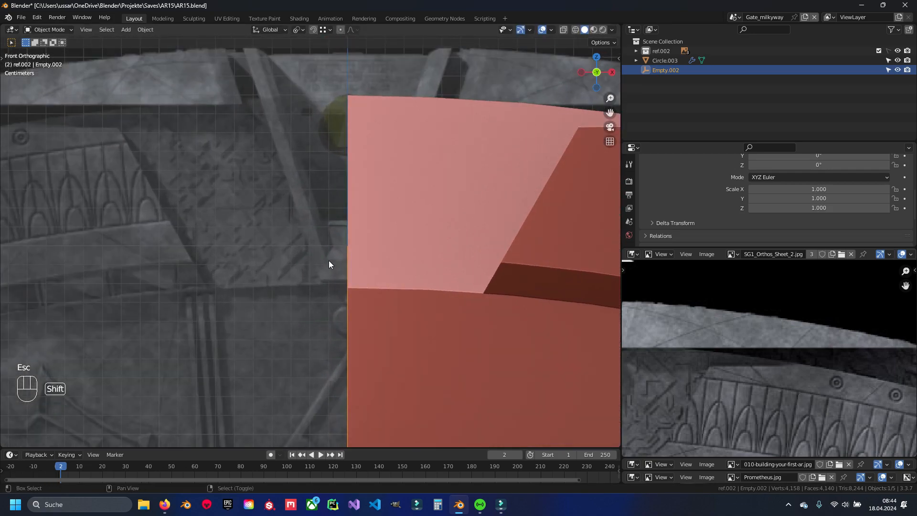
{"action": "key", "text": "z"}
{"action": "middle_click_drag", "start_coordinate": [345, 147], "coordinate": [339, 294], "text": "shift"}
{"action": "scroll", "coordinate": [338, 294], "scroll_direction": "up", "scroll_amount": 6}
{"action": "middle_click_drag", "start_coordinate": [381, 256], "coordinate": [345, 201], "text": "shift"}
{"action": "key", "text": "KP_3"}
{"action": "key", "text": "KP_3"}
{"action": "key", "text": "KP_1"}
{"action": "key", "text": "KP_1"}
{"action": "scroll", "coordinate": [346, 201], "scroll_direction": "up", "scroll_amount": 2}
{"action": "key", "text": "r"}
{"action": "key", "text": "KP_4"}
{"action": "key", "text": "KP_0"}
{"action": "key", "text": "Return"}
- Fine-tune the empty's scale at about 1.000 so the adjoining segments' edges meet at the ring's top seam
{"action": "middle_click_drag", "start_coordinate": [441, 176], "coordinate": [361, 237], "text": "shift"}
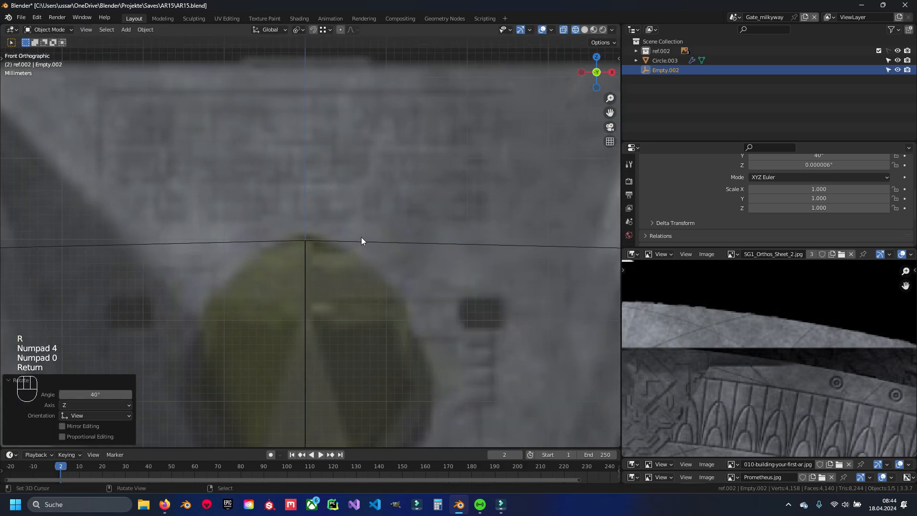
{"action": "scroll", "coordinate": [361, 237], "scroll_direction": "up", "scroll_amount": 18}
{"action": "middle_click_drag", "start_coordinate": [252, 226], "coordinate": [389, 232], "text": "shift"}
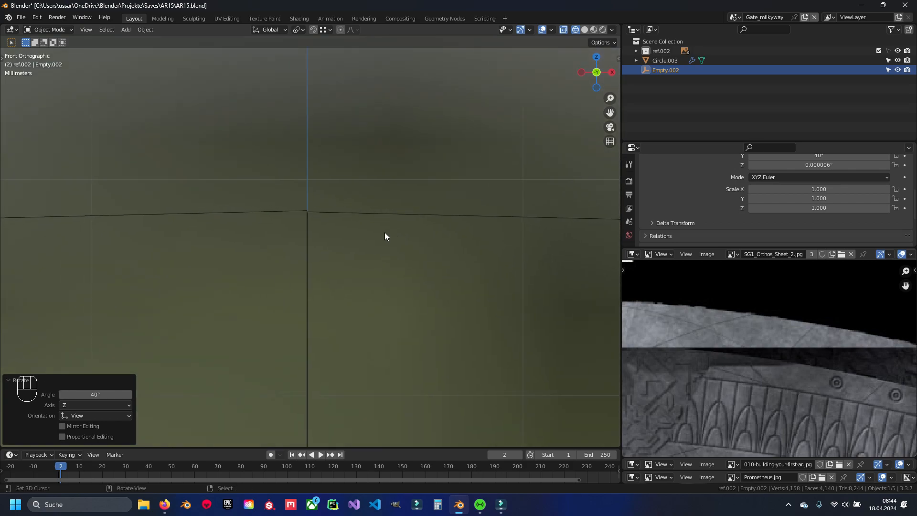
{"action": "scroll", "coordinate": [348, 220], "scroll_direction": "up", "scroll_amount": 4}
{"action": "middle_click_drag", "start_coordinate": [334, 175], "coordinate": [343, 213], "text": "shift"}
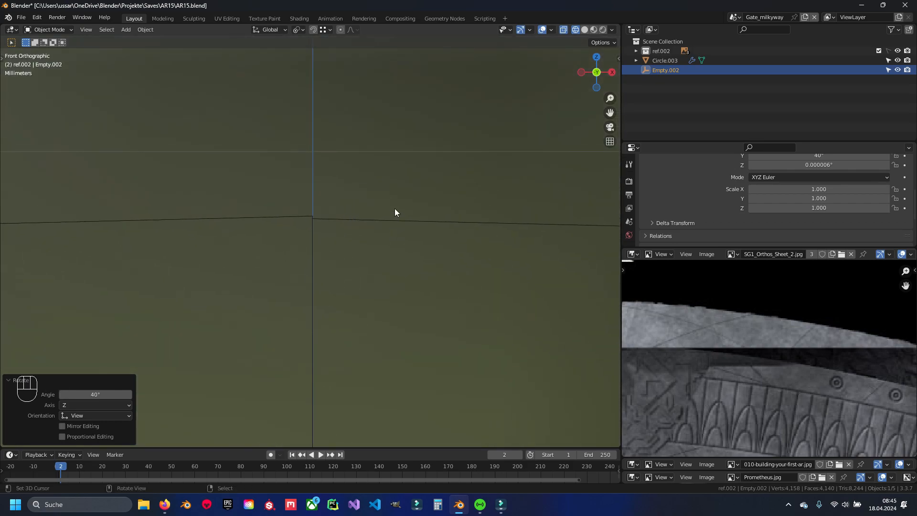
{"action": "key", "text": "r"}
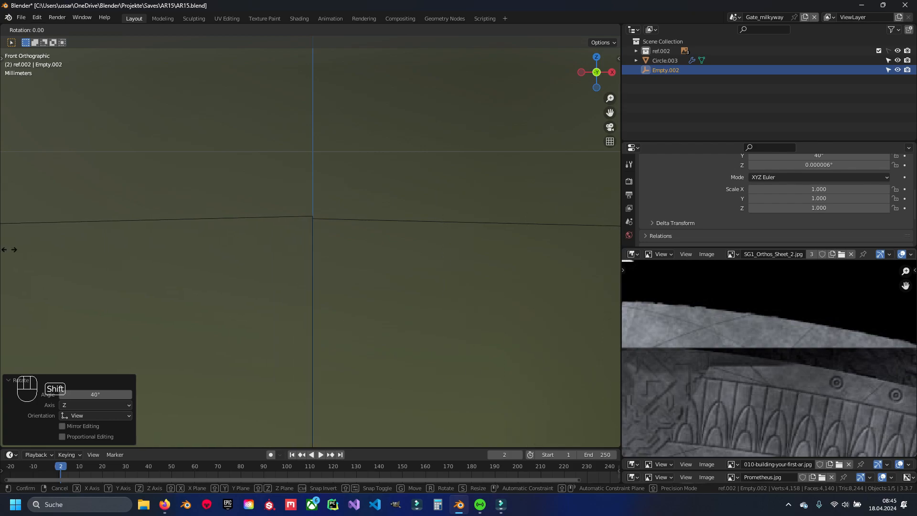
{"action": "key", "text": "Escape"}
{"action": "scroll", "coordinate": [310, 240], "scroll_direction": "up", "scroll_amount": 1}
{"action": "key", "text": "s"}
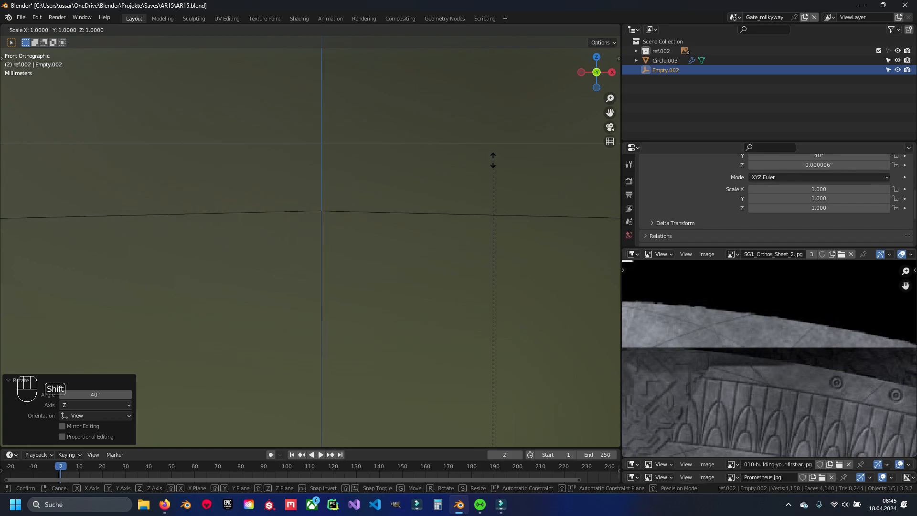
{"action": "left_click", "coordinate": [493, 161], "text": "shift"}
- Return to solid shading, save the file and deselect everything
{"action": "scroll", "coordinate": [327, 253], "scroll_direction": "down", "scroll_amount": 10}
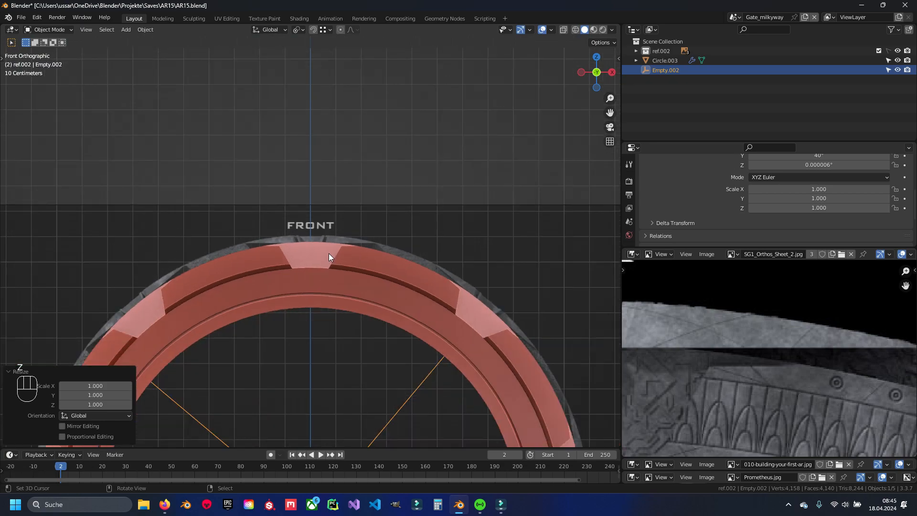
{"action": "middle_click_drag", "start_coordinate": [341, 310], "coordinate": [364, 137], "text": "shift"}
{"action": "scroll", "coordinate": [357, 238], "scroll_direction": "down", "scroll_amount": 6}
{"action": "scroll", "coordinate": [357, 239], "scroll_direction": "up", "scroll_amount": 5}
{"action": "key", "text": "a"}
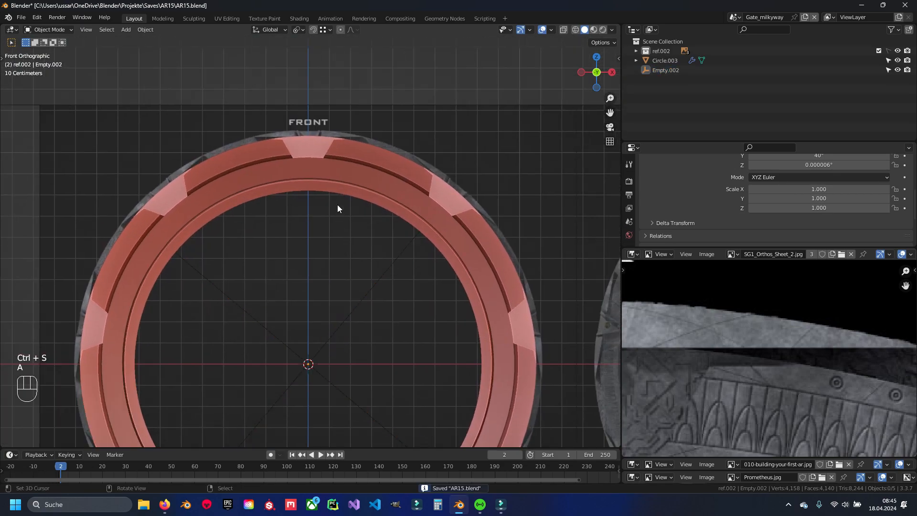
- Inspect the arrayed ring's surface and segment joints from several angles
{"action": "middle_click_drag", "start_coordinate": [357, 213], "coordinate": [296, 230]}
{"action": "scroll", "coordinate": [871, 186], "scroll_direction": "up", "scroll_amount": 3}
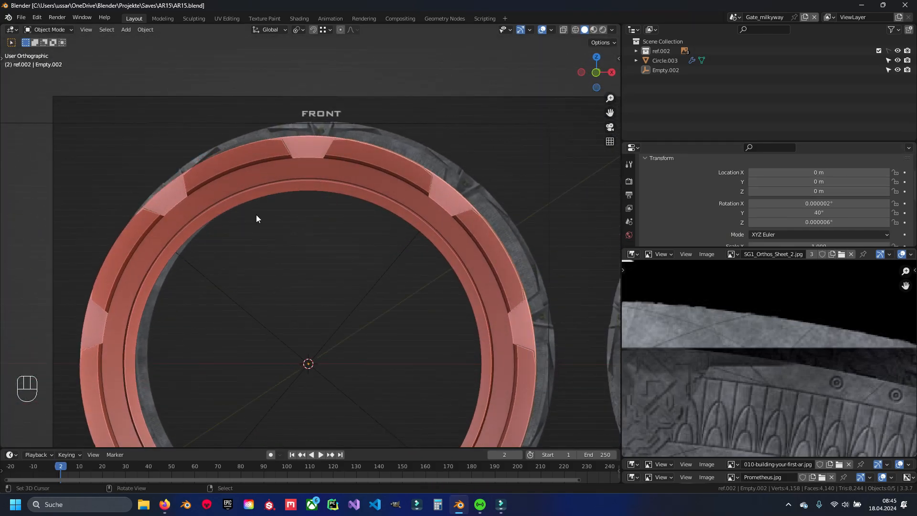
{"action": "middle_click_drag", "start_coordinate": [15, 232], "coordinate": [306, 311]}
{"action": "scroll", "coordinate": [295, 229], "scroll_direction": "up", "scroll_amount": 2}
{"action": "scroll", "coordinate": [309, 248], "scroll_direction": "up", "scroll_amount": 3}
{"action": "middle_click_drag", "start_coordinate": [308, 248], "coordinate": [299, 205]}
{"action": "middle_click_drag", "start_coordinate": [300, 206], "coordinate": [313, 330], "text": "shift"}
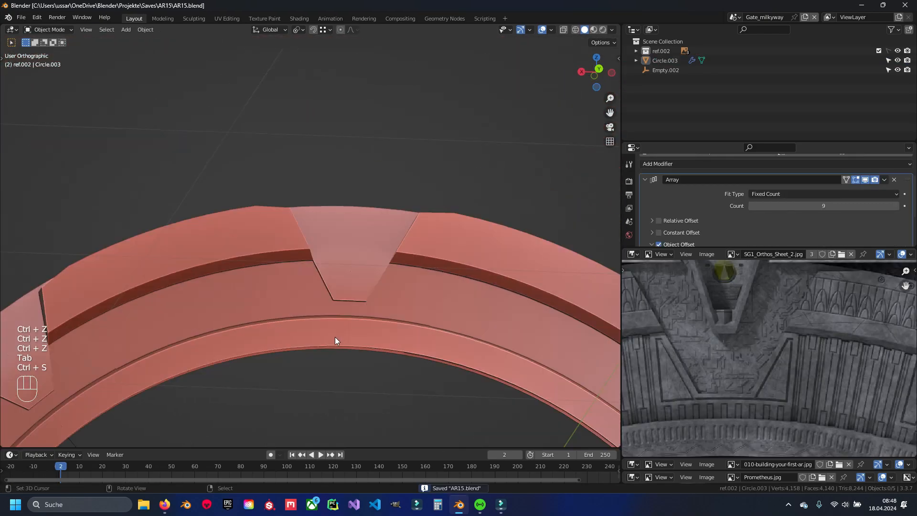
- Mark the two adjoining crosswise edges on the segment's recessed end face, level with the groove's lower edge, as sharp
{"action": "scroll", "coordinate": [348, 296], "scroll_direction": "up", "scroll_amount": 3}
{"action": "middle_click_drag", "start_coordinate": [347, 296], "coordinate": [307, 317]}
{"action": "key", "text": "Tab"}
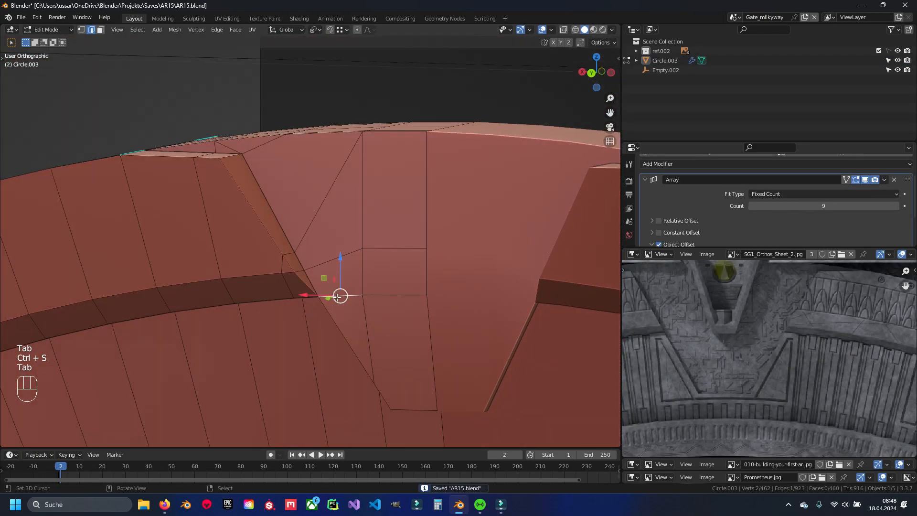
{"action": "left_click", "coordinate": [374, 294], "text": "shift"}
{"action": "scroll", "coordinate": [370, 295], "scroll_direction": "down", "scroll_amount": 4}
{"action": "middle_click_drag", "start_coordinate": [86, 378], "coordinate": [422, 191], "text": "shift"}
{"action": "scroll", "coordinate": [267, 239], "scroll_direction": "up", "scroll_amount": 4}
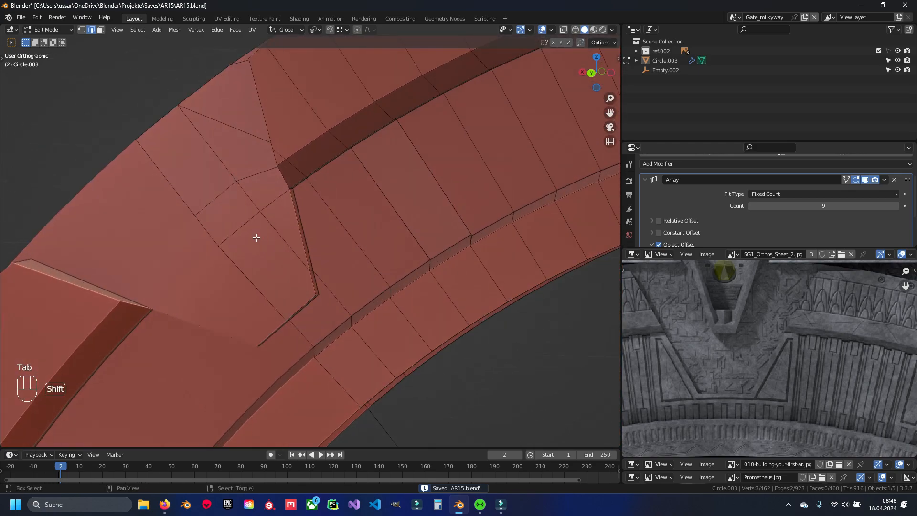
{"action": "key", "text": "ctrl+e"}
{"action": "left_click", "coordinate": [397, 242]}
{"action": "key", "text": "a"}
- Save the file and turn off the Array modifier's display in the viewport
{"action": "scroll", "coordinate": [333, 279], "scroll_direction": "down", "scroll_amount": 4}
{"action": "middle_click_drag", "start_coordinate": [334, 279], "coordinate": [314, 249]}
{"action": "key", "text": "Tab"}
{"action": "key", "text": "Tab"}
{"action": "key", "text": "ctrl+s"}
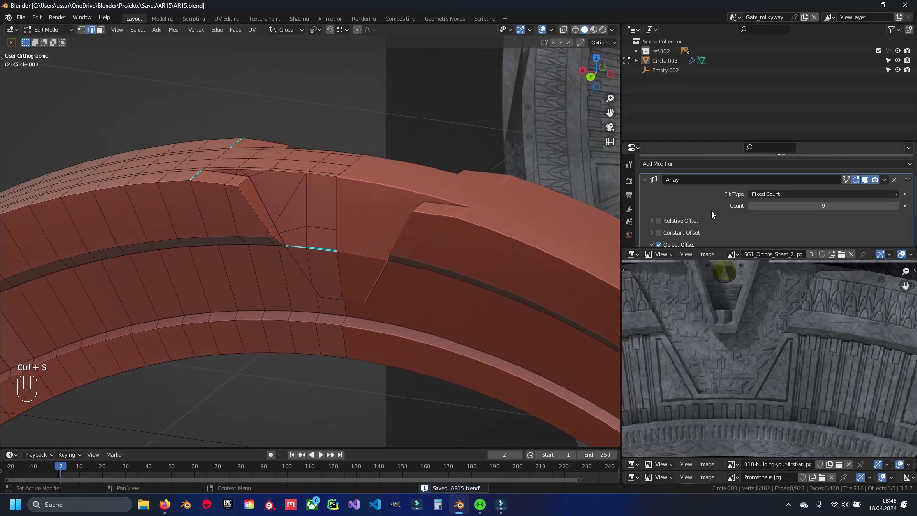
{"action": "left_click", "coordinate": [865, 179]}
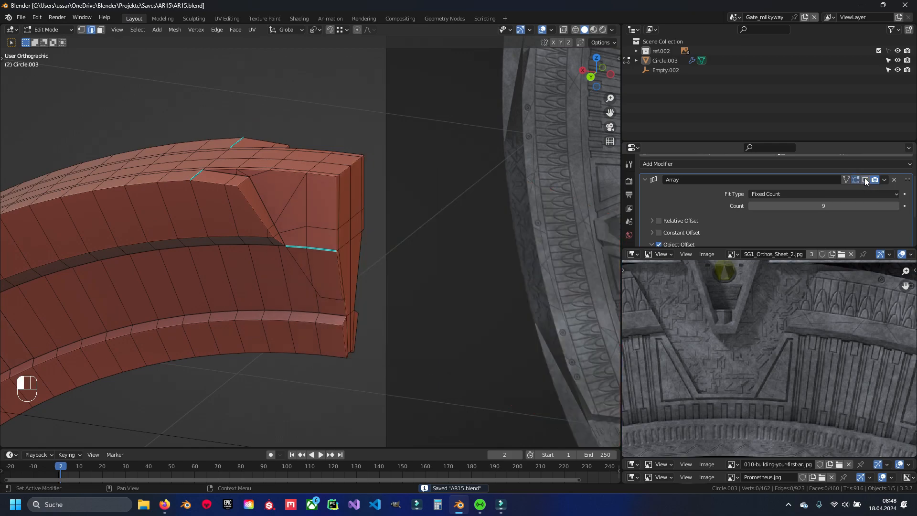
- Delete all the faces capping the near end of the ring segment, from the outer block down to the inner rim
{"action": "middle_click_drag", "start_coordinate": [410, 242], "coordinate": [338, 257]}
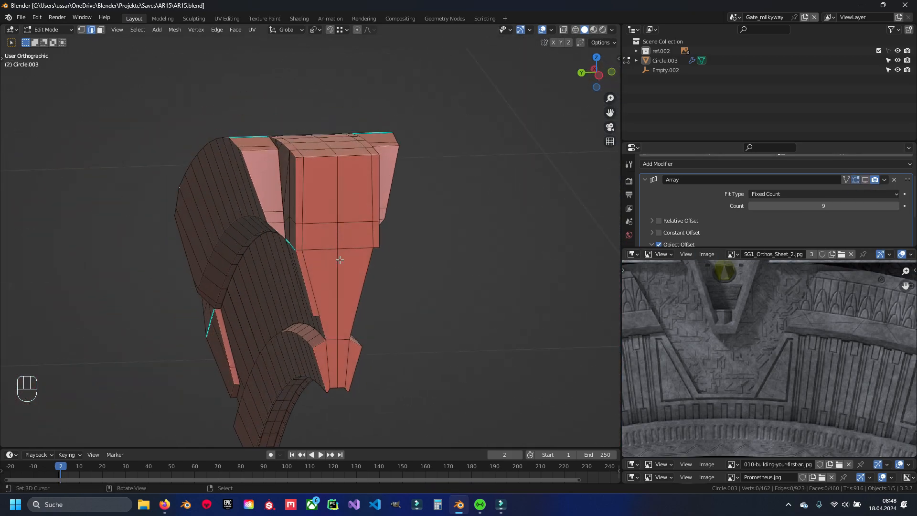
{"action": "scroll", "coordinate": [316, 210], "scroll_direction": "up", "scroll_amount": 2}
{"action": "key", "text": "3"}
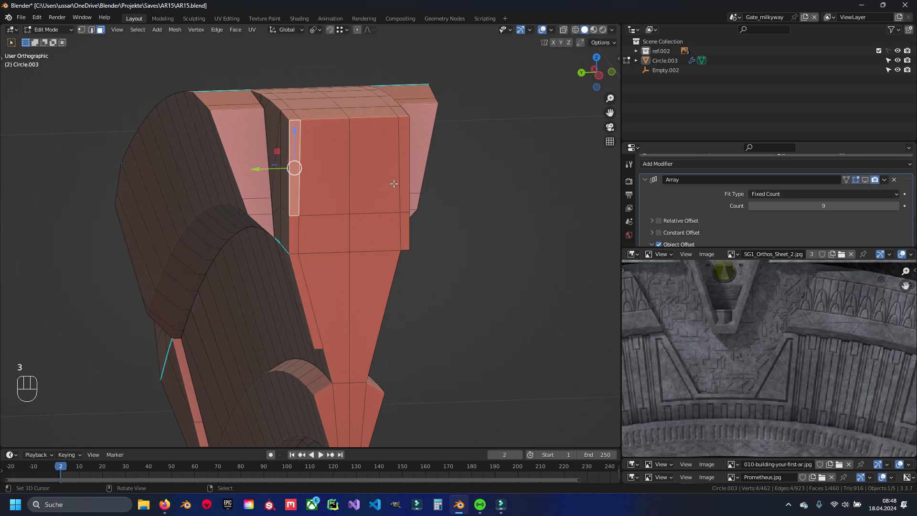
{"action": "right_click", "coordinate": [404, 184], "text": "ctrl"}
{"action": "right_click", "coordinate": [404, 230], "text": "shift"}
{"action": "right_click", "coordinate": [295, 235], "text": "ctrl"}
{"action": "right_click", "coordinate": [296, 278], "text": "shift"}
{"action": "right_click", "coordinate": [300, 289], "text": "shift"}
{"action": "middle_click_drag", "start_coordinate": [322, 286], "coordinate": [339, 165], "text": "shift"}
{"action": "scroll", "coordinate": [339, 165], "scroll_direction": "up", "scroll_amount": 2}
{"action": "right_click", "coordinate": [406, 177], "text": "shift"}
{"action": "right_click", "coordinate": [387, 308], "text": "shift"}
{"action": "key", "text": "x"}
{"action": "left_click", "coordinate": [387, 307]}
- Delete all the faces capping the opposite end of the ring segment
{"action": "middle_click_drag", "start_coordinate": [386, 308], "coordinate": [291, 239]}
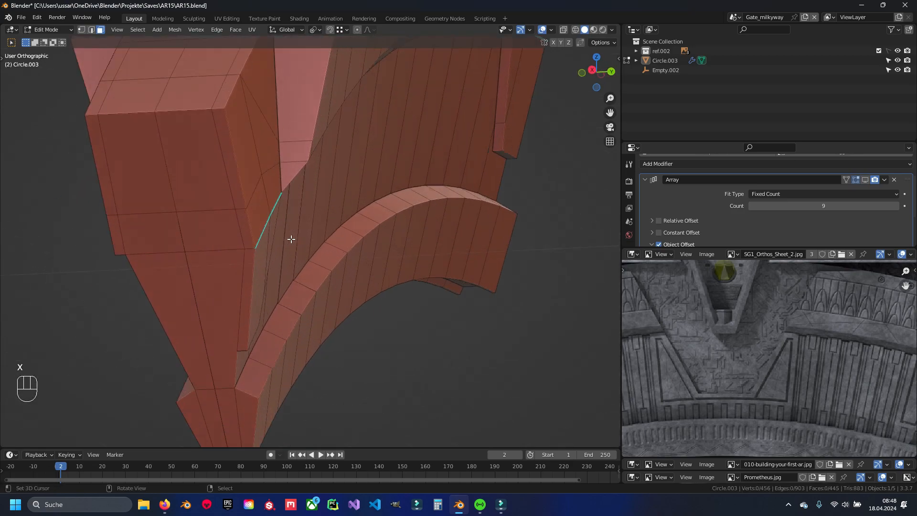
{"action": "scroll", "coordinate": [291, 239], "scroll_direction": "up", "scroll_amount": 1}
{"action": "middle_click_drag", "start_coordinate": [123, 180], "coordinate": [206, 198], "text": "shift"}
{"action": "right_click", "coordinate": [313, 179], "text": "ctrl"}
{"action": "right_click", "coordinate": [199, 252], "text": "ctrl"}
{"action": "right_click", "coordinate": [297, 306], "text": "shift"}
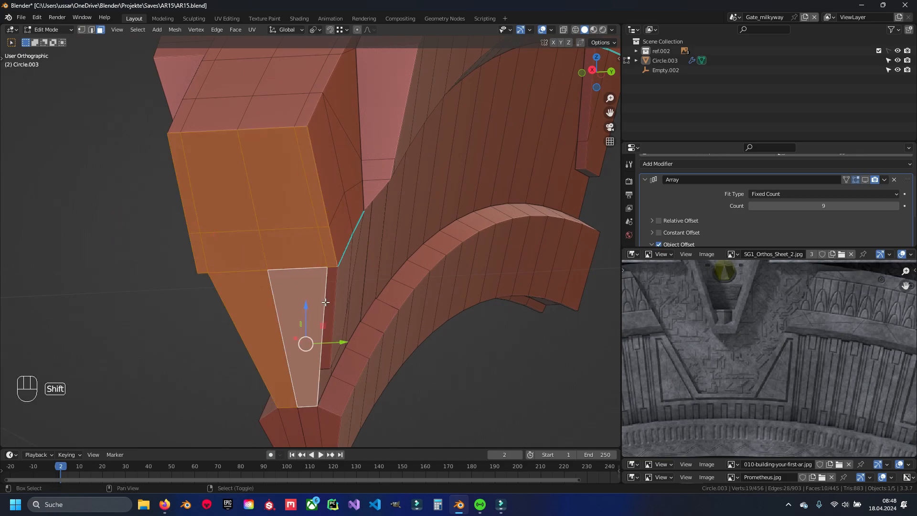
{"action": "middle_click_drag", "start_coordinate": [305, 335], "coordinate": [336, 134], "text": "shift"}
{"action": "right_click", "coordinate": [374, 213], "text": "ctrl"}
{"action": "key", "text": "x"}
- Turn the Array modifier's viewport display back on, leave Edit Mode and save the file
{"action": "left_click", "coordinate": [865, 180]}
{"action": "scroll", "coordinate": [399, 240], "scroll_direction": "down", "scroll_amount": 10}
{"action": "key", "text": "Tab"}
{"action": "key", "text": "ctrl+s"}
- Compare the ring with the front view on the reference sheet, examining the chevron, symbol panels and inner rim
{"action": "middle_click_drag", "start_coordinate": [398, 240], "coordinate": [156, 214]}
{"action": "scroll", "coordinate": [716, 363], "scroll_direction": "down", "scroll_amount": 3}
{"action": "middle_click_drag", "start_coordinate": [716, 363], "coordinate": [744, 366]}
{"action": "scroll", "coordinate": [771, 373], "scroll_direction": "down", "scroll_amount": 6}
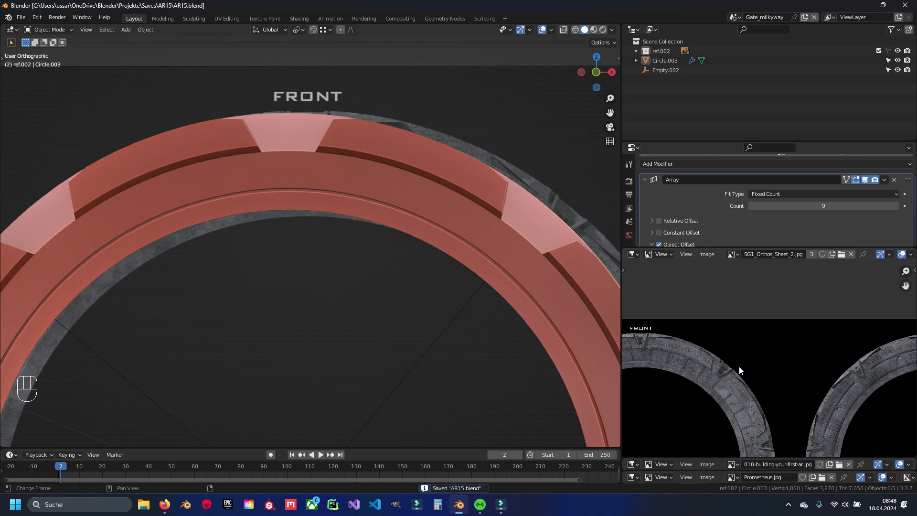
{"action": "scroll", "coordinate": [738, 334], "scroll_direction": "up", "scroll_amount": 5}
{"action": "middle_click_drag", "start_coordinate": [764, 319], "coordinate": [731, 390]}
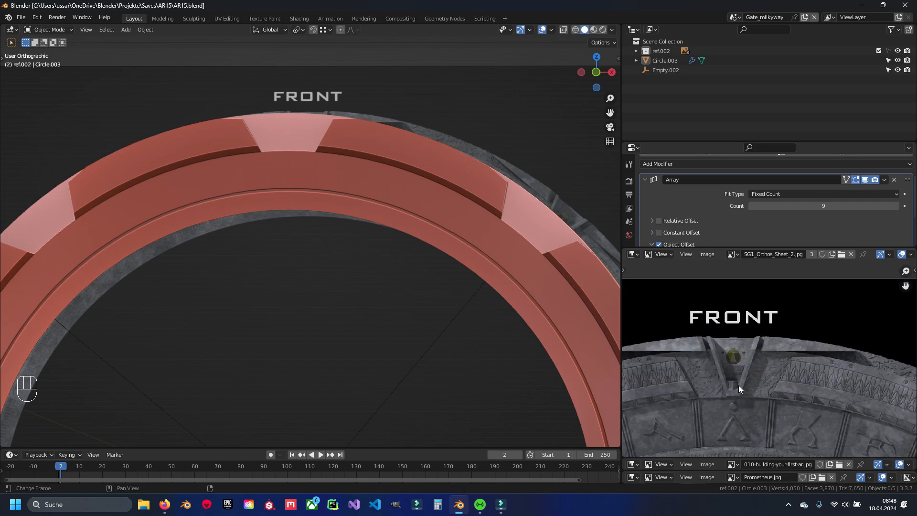
{"action": "scroll", "coordinate": [741, 389], "scroll_direction": "up", "scroll_amount": 3}
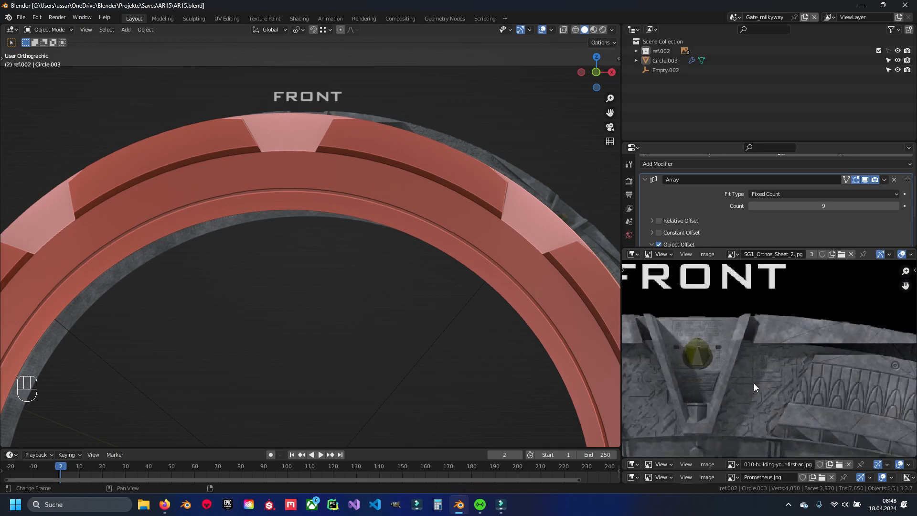
{"action": "scroll", "coordinate": [754, 383], "scroll_direction": "down", "scroll_amount": 2}
{"action": "middle_click_drag", "start_coordinate": [717, 398], "coordinate": [763, 380]}
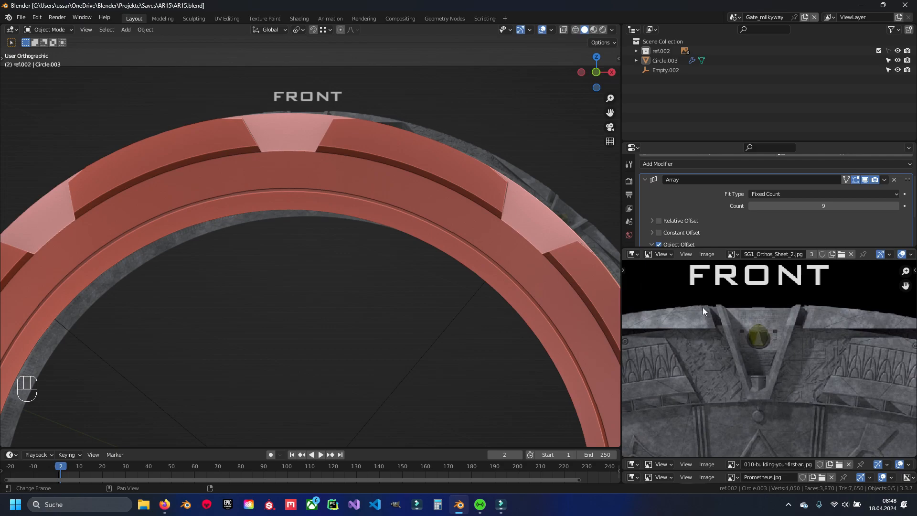
{"action": "scroll", "coordinate": [762, 366], "scroll_direction": "down", "scroll_amount": 2}
{"action": "middle_click_drag", "start_coordinate": [769, 432], "coordinate": [732, 342]}
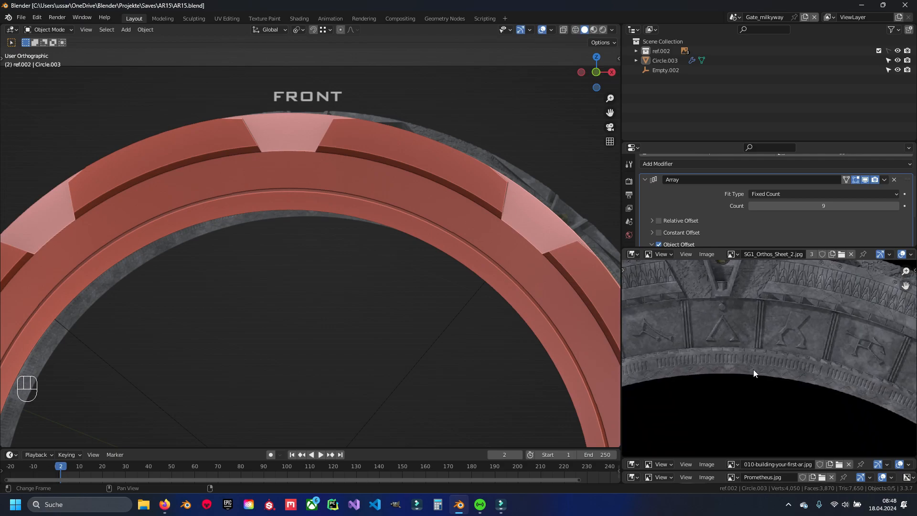
{"action": "scroll", "coordinate": [753, 369], "scroll_direction": "down", "scroll_amount": 3}
{"action": "middle_click_drag", "start_coordinate": [746, 373], "coordinate": [758, 321]}
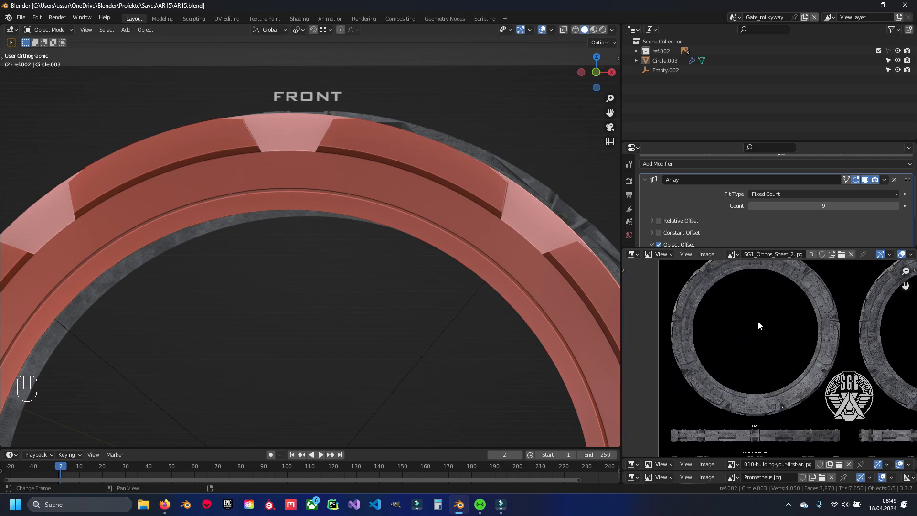
- Examine the inner-rim panel pattern in the reference sheet's inner top view and the ring's rim in the model
{"action": "scroll", "coordinate": [753, 315], "scroll_direction": "up", "scroll_amount": 5}
{"action": "scroll", "coordinate": [772, 377], "scroll_direction": "down", "scroll_amount": 6}
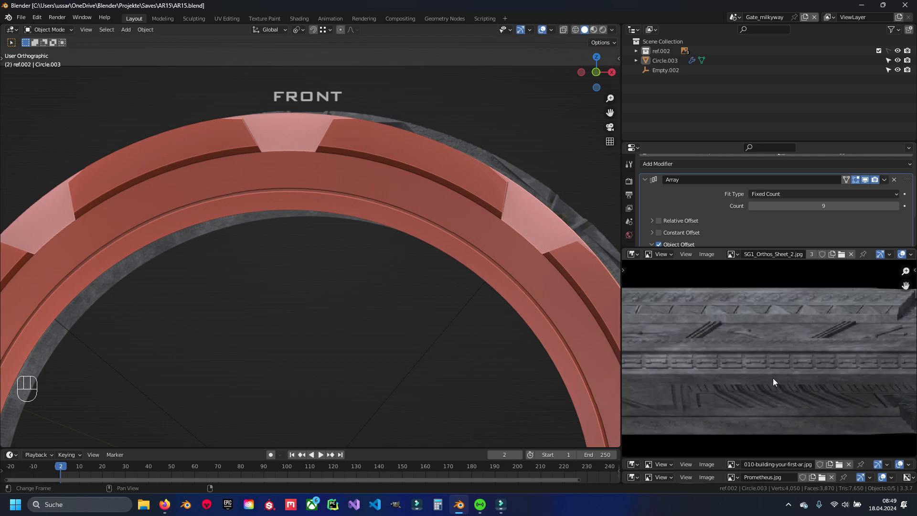
{"action": "middle_click_drag", "start_coordinate": [869, 383], "coordinate": [812, 379]}
{"action": "scroll", "coordinate": [819, 377], "scroll_direction": "up", "scroll_amount": 9}
{"action": "scroll", "coordinate": [830, 375], "scroll_direction": "down", "scroll_amount": 6}
{"action": "middle_click_drag", "start_coordinate": [870, 356], "coordinate": [655, 359]}
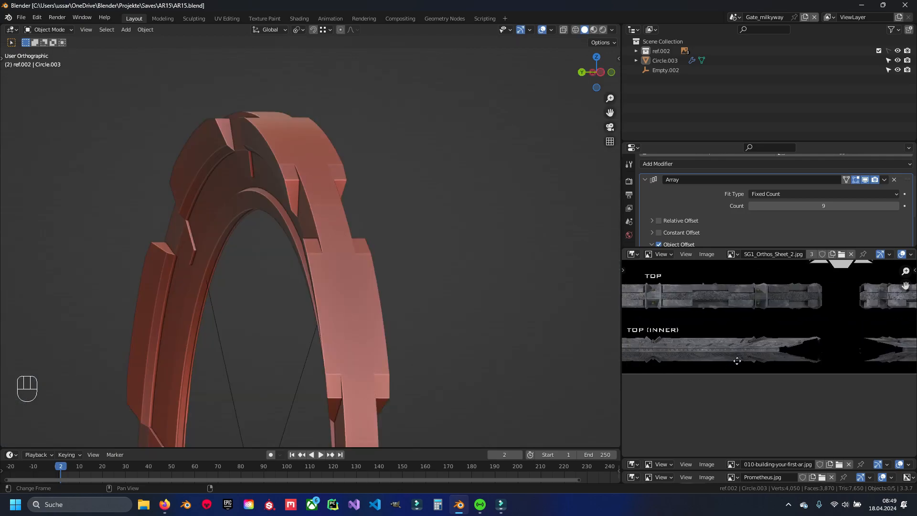
{"action": "scroll", "coordinate": [779, 359], "scroll_direction": "up", "scroll_amount": 8}
{"action": "middle_click_drag", "start_coordinate": [738, 299], "coordinate": [831, 421]}
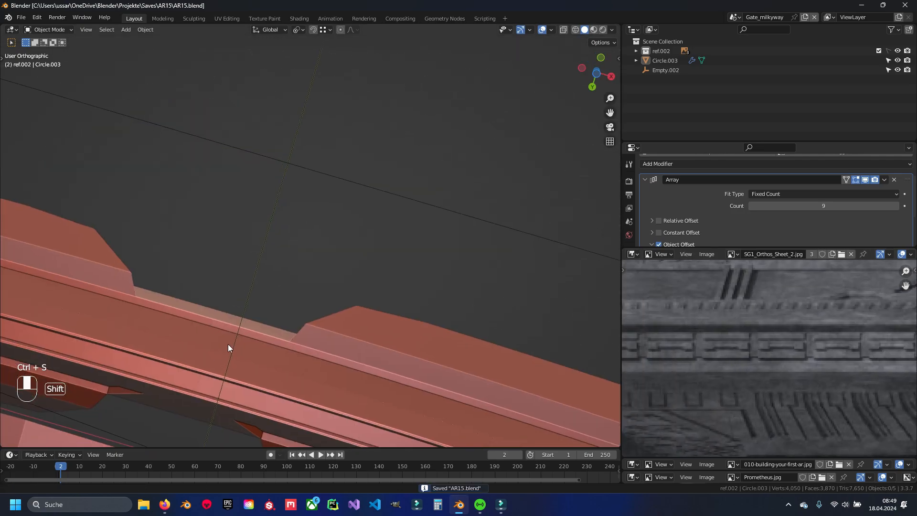
- Save the file and duplicate the two adjoining faces at the segment's end on the inner rim band in place
{"action": "scroll", "coordinate": [363, 277], "scroll_direction": "up", "scroll_amount": 3}
{"action": "key", "text": "Tab"}
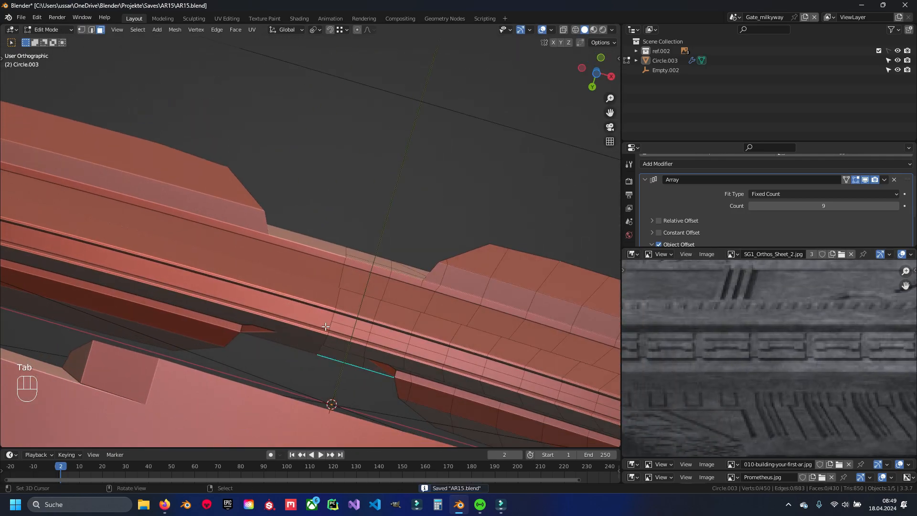
{"action": "key", "text": "ctrl+s"}
{"action": "middle_click_drag", "start_coordinate": [383, 347], "coordinate": [315, 294], "text": "shift"}
{"action": "key", "text": "3"}
{"action": "scroll", "coordinate": [299, 295], "scroll_direction": "up", "scroll_amount": 2}
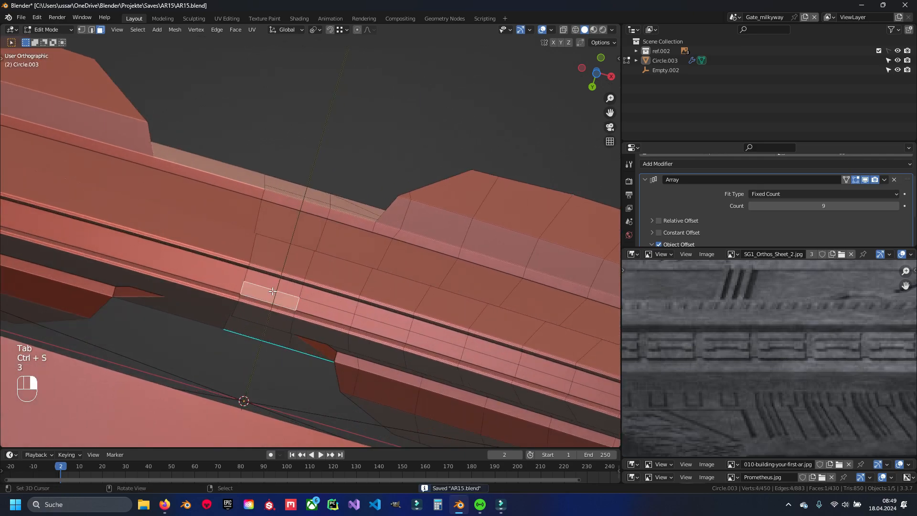
{"action": "left_click", "coordinate": [279, 282], "text": "shift"}
{"action": "key", "text": "KP_Decimal"}
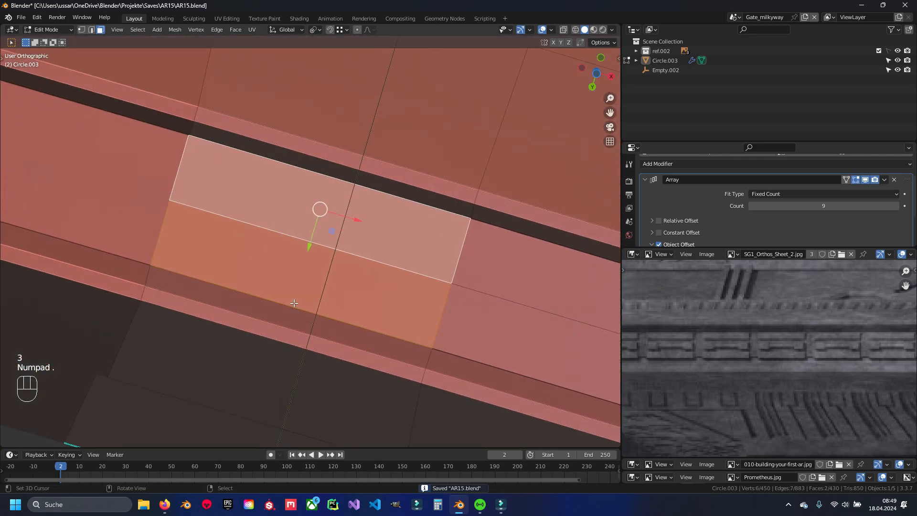
{"action": "scroll", "coordinate": [294, 303], "scroll_direction": "down", "scroll_amount": 10}
{"action": "middle_click_drag", "start_coordinate": [350, 303], "coordinate": [245, 255], "text": "shift"}
{"action": "scroll", "coordinate": [311, 291], "scroll_direction": "up", "scroll_amount": 1}
{"action": "middle_click_drag", "start_coordinate": [216, 223], "coordinate": [272, 309], "text": "shift"}
{"action": "scroll", "coordinate": [311, 291], "scroll_direction": "up", "scroll_amount": 6}
{"action": "key", "text": "shift+d"}
{"action": "key", "text": "Escape"}
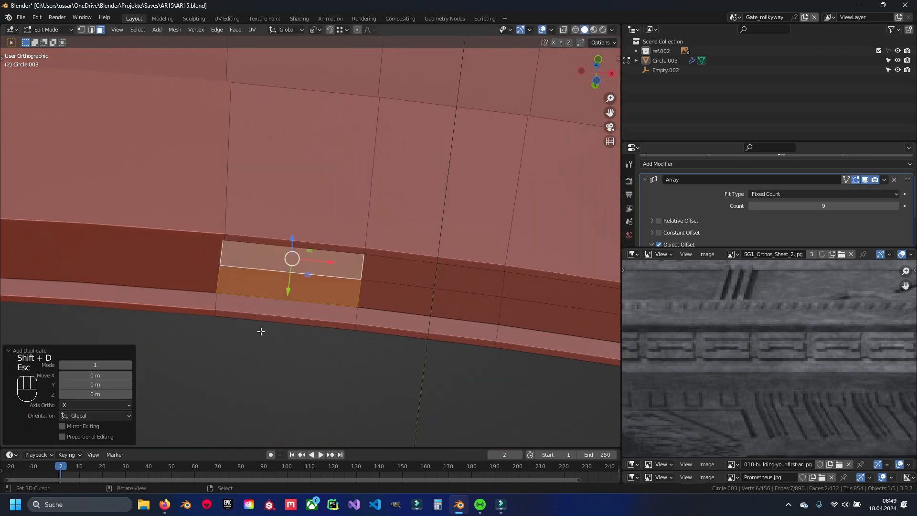
- Try to move the duplicated rim faces and narrow them along the Y axis
{"action": "middle_click_drag", "start_coordinate": [297, 270], "coordinate": [336, 299]}
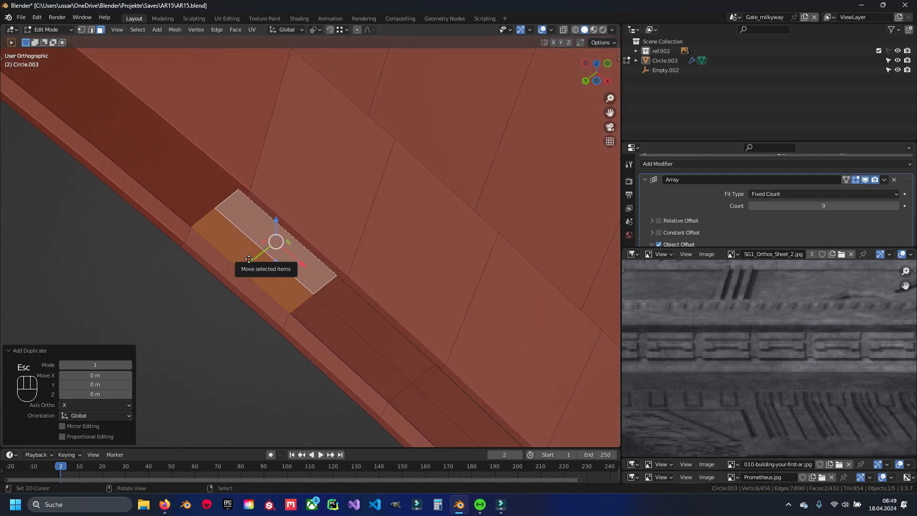
{"action": "left_click_drag", "start_coordinate": [249, 259], "coordinate": [249, 266]}
{"action": "key", "text": "ctrl+z"}
{"action": "middle_click_drag", "start_coordinate": [249, 267], "coordinate": [399, 275]}
{"action": "key", "text": "s"}
{"action": "key", "text": "y"}
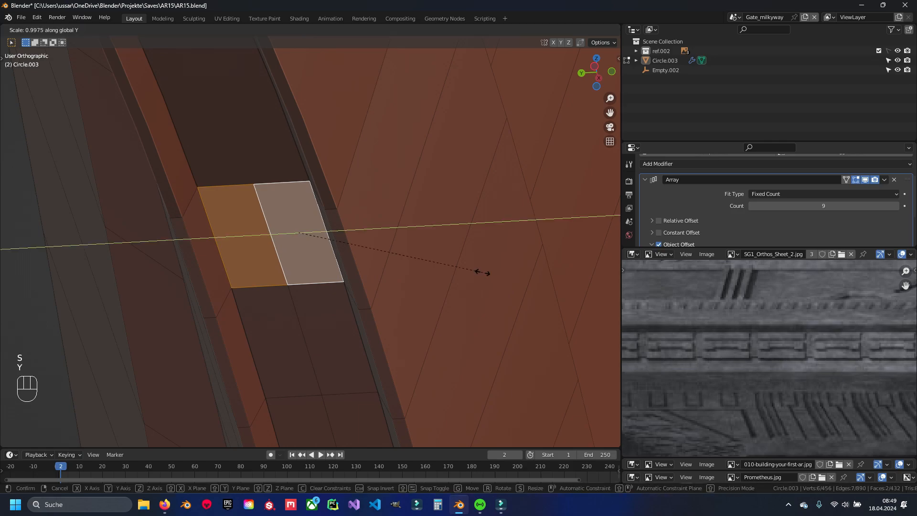
{"action": "left_click", "coordinate": [471, 269]}
{"action": "middle_click_drag", "start_coordinate": [277, 265], "coordinate": [284, 239]}
{"action": "middle_click_drag", "start_coordinate": [266, 181], "coordinate": [258, 241]}
{"action": "left_click_drag", "start_coordinate": [231, 234], "coordinate": [221, 231]}
{"action": "key", "text": "ctrl+z"}
{"action": "key", "text": "ctrl+z"}
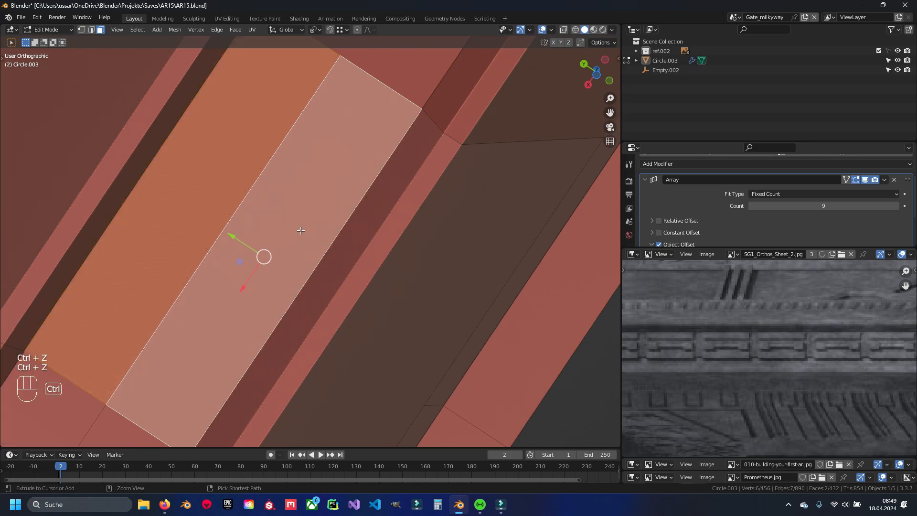
- Switch the pivot from the active face to the selection's centre and scale the duplicated faces to 0.916 along Y
{"action": "middle_click_drag", "start_coordinate": [301, 231], "coordinate": [318, 243], "text": "shift"}
{"action": "left_click", "coordinate": [316, 30]}
{"action": "left_click", "coordinate": [333, 73]}
{"action": "key", "text": "s"}
{"action": "key", "text": "y"}
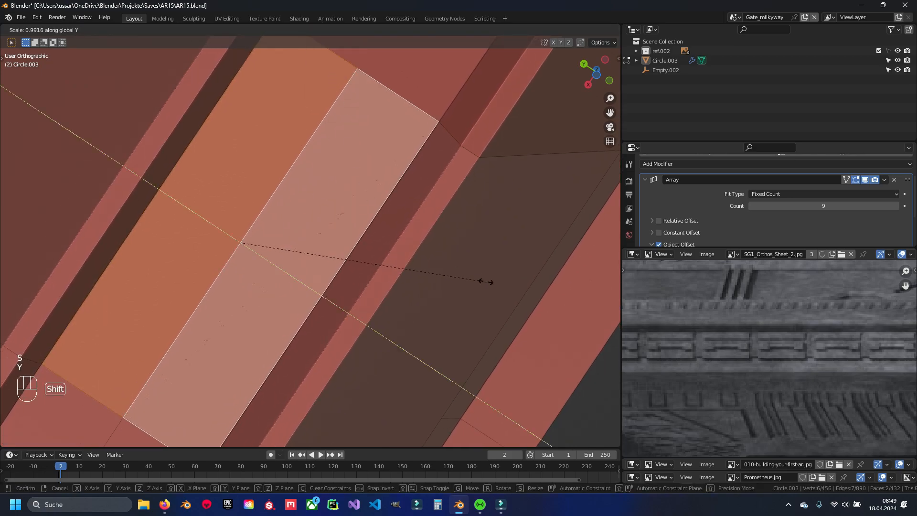
{"action": "left_click", "coordinate": [468, 274]}
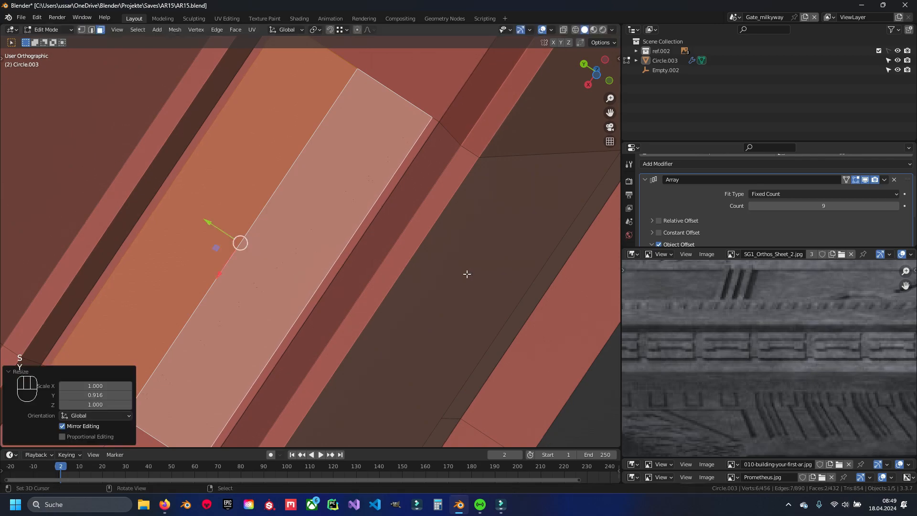
- Separate the duplicated faces into their own object and select it in Object Mode
{"action": "scroll", "coordinate": [316, 250], "scroll_direction": "down", "scroll_amount": 3}
{"action": "middle_click_drag", "start_coordinate": [316, 249], "coordinate": [297, 261]}
{"action": "key", "text": "p"}
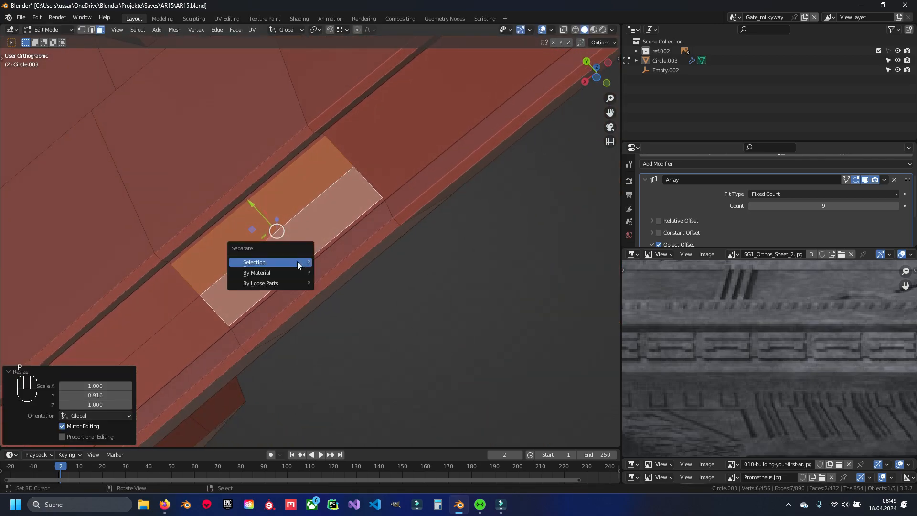
{"action": "left_click", "coordinate": [297, 262]}
{"action": "key", "text": "Tab"}
{"action": "left_click", "coordinate": [291, 253]}
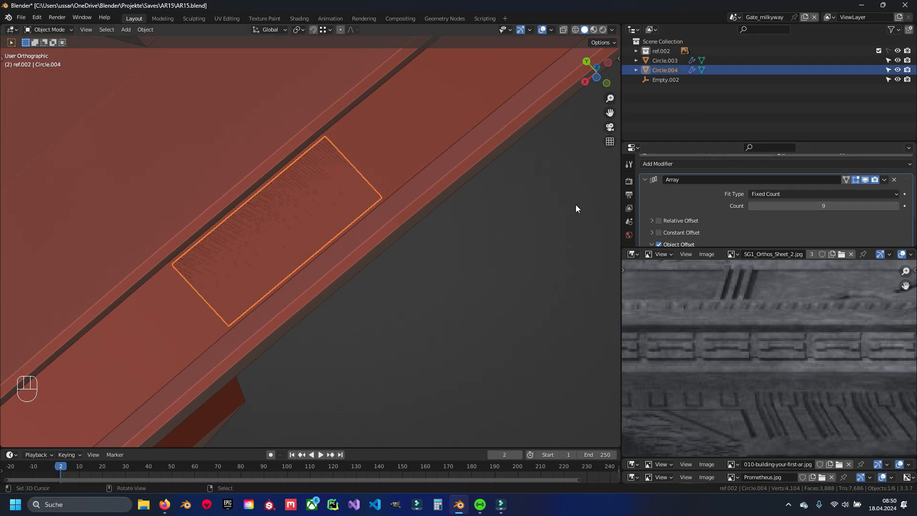
- Extrude all faces of the separated rim panel by about 0.0024 m
{"action": "key", "text": "Tab"}
{"action": "middle_click_drag", "start_coordinate": [424, 199], "coordinate": [399, 229]}
{"action": "key", "text": "a"}
{"action": "key", "text": "e"}
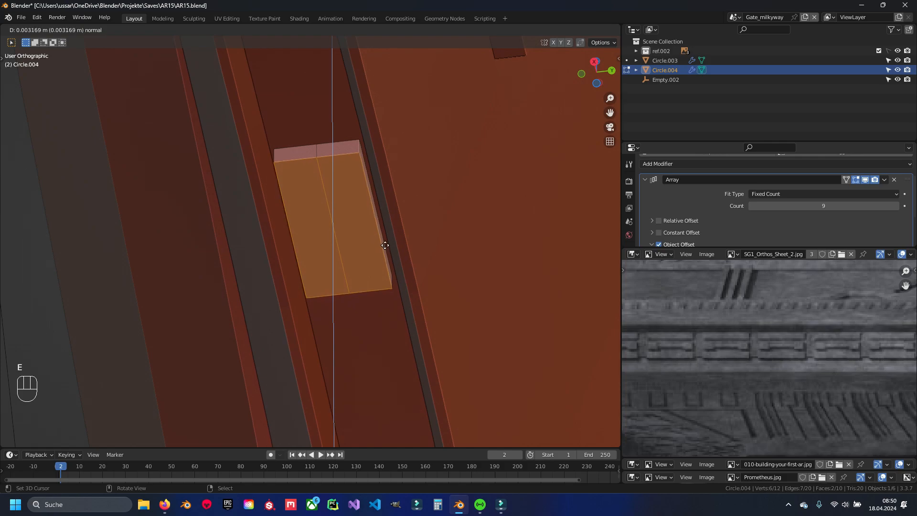
{"action": "left_click", "coordinate": [385, 244]}
{"action": "mouse_move", "coordinate": [385, 239]}
{"action": "middle_mouse_down"}
{"action": "mouse_move", "coordinate": [352, 268]}
{"action": "mouse_move", "coordinate": [321, 323]}
{"action": "mouse_move", "coordinate": [303, 264]}
{"action": "mouse_move", "coordinate": [383, 262]}
{"action": "mouse_move", "coordinate": [381, 253]}
{"action": "middle_mouse_up"}
{"action": "scroll", "coordinate": [380, 253], "scroll_direction": "up", "scroll_amount": 2}
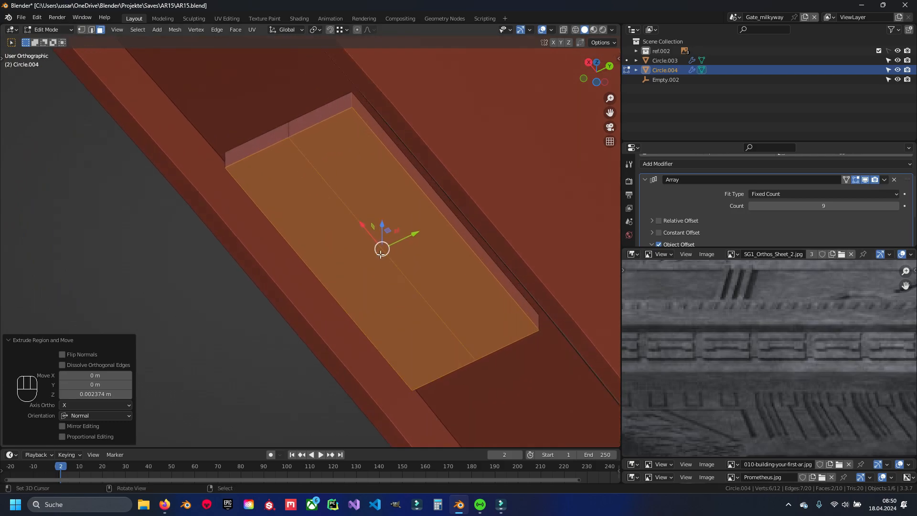
- Dissolve the lengthwise centre edges of the extruded panel, including those on its end walls
{"action": "key", "text": "2"}
{"action": "key", "text": "x"}
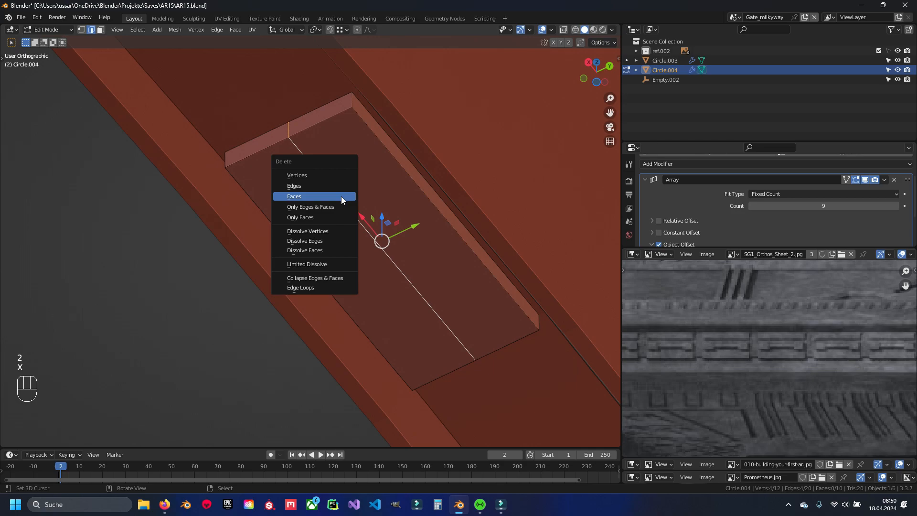
{"action": "left_click", "coordinate": [305, 251]}
{"action": "middle_click_drag", "start_coordinate": [329, 239], "coordinate": [385, 268], "text": "shift"}
- Inset the panel's large face by about 0.0016 m and extrude it about 0.0019 m inward to form a framed recess
{"action": "key", "text": "3"}
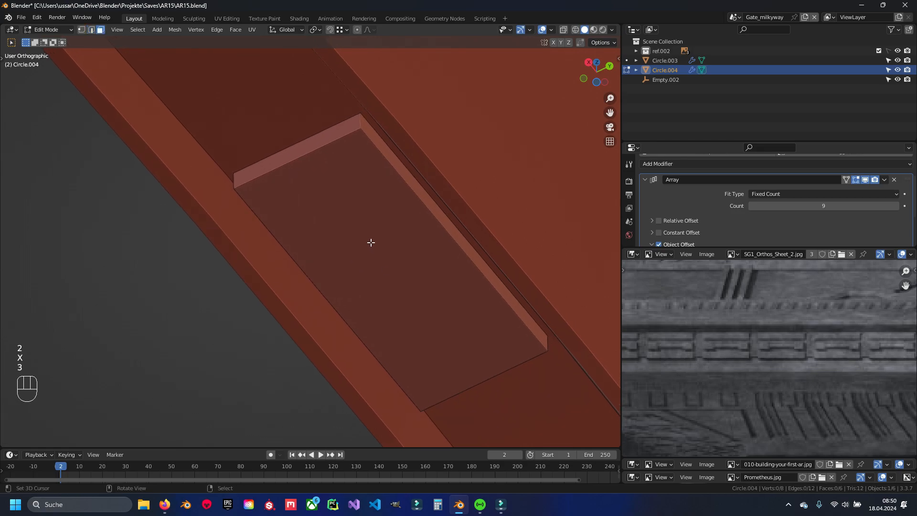
{"action": "left_click", "coordinate": [371, 241]}
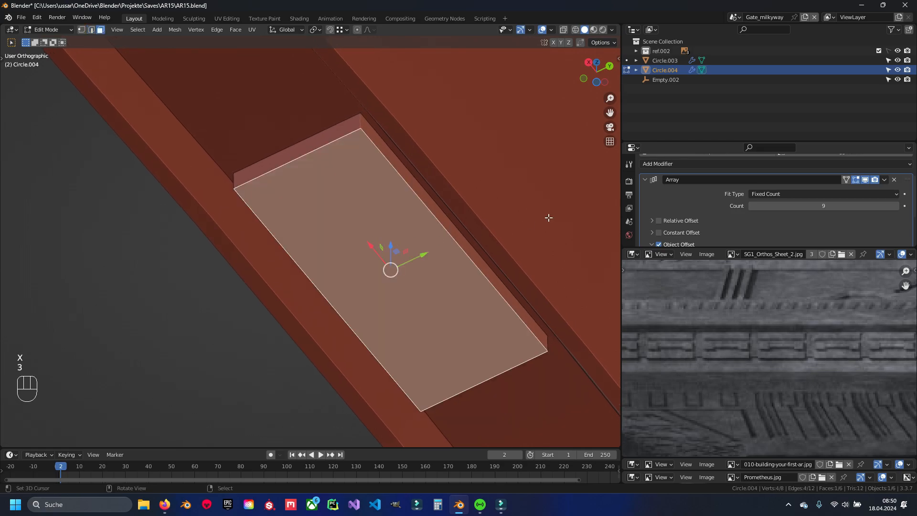
{"action": "key", "text": "i"}
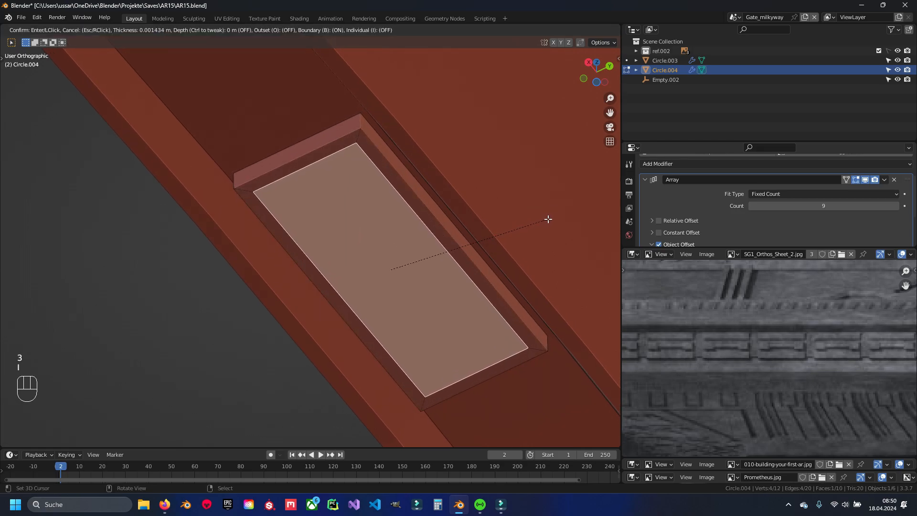
{"action": "left_click", "coordinate": [547, 221]}
{"action": "key", "text": "e"}
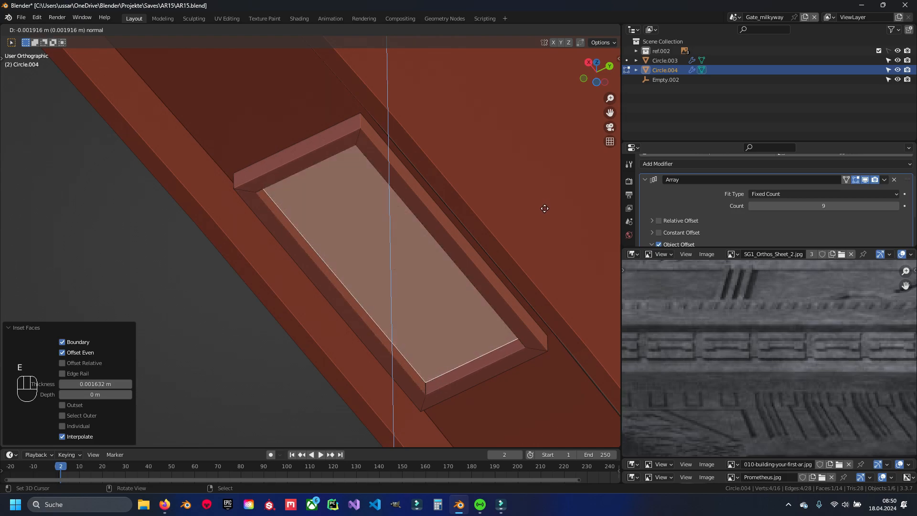
{"action": "left_click", "coordinate": [545, 208]}
- Leave Edit Mode, deselect everything and save the file
{"action": "middle_click_drag", "start_coordinate": [497, 256], "coordinate": [390, 238]}
{"action": "key", "text": "Tab"}
{"action": "scroll", "coordinate": [449, 239], "scroll_direction": "down", "scroll_amount": 4}
{"action": "key", "text": "a"}
{"action": "key", "text": "ctrl+s"}
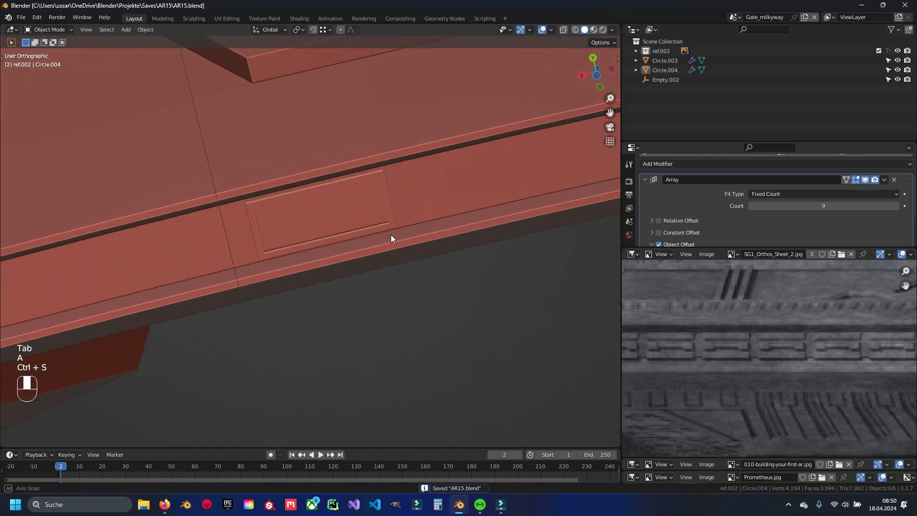
- Snap the 3D cursor to the panel's recessed face and return to Object Mode
{"action": "middle_click_drag", "start_coordinate": [287, 222], "coordinate": [382, 235]}
{"action": "key", "text": "Tab"}
{"action": "scroll", "coordinate": [382, 235], "scroll_direction": "up", "scroll_amount": 3}
{"action": "key", "text": "shift+s"}
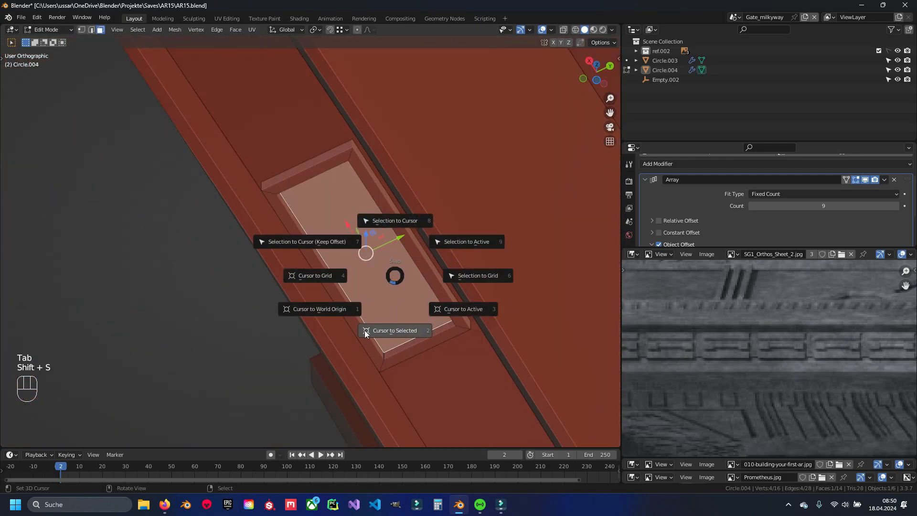
{"action": "left_click", "coordinate": [396, 328]}
{"action": "key", "text": "Tab"}
- Add a 64-vertex cylinder at the 3D cursor on the panel's recessed face in front wireframe view
{"action": "middle_click_drag", "start_coordinate": [396, 329], "coordinate": [349, 306]}
{"action": "key", "text": "KP_1"}
{"action": "key", "text": "z"}
{"action": "key", "text": "shift+a"}
{"action": "mouse_move", "coordinate": [330, 212]}
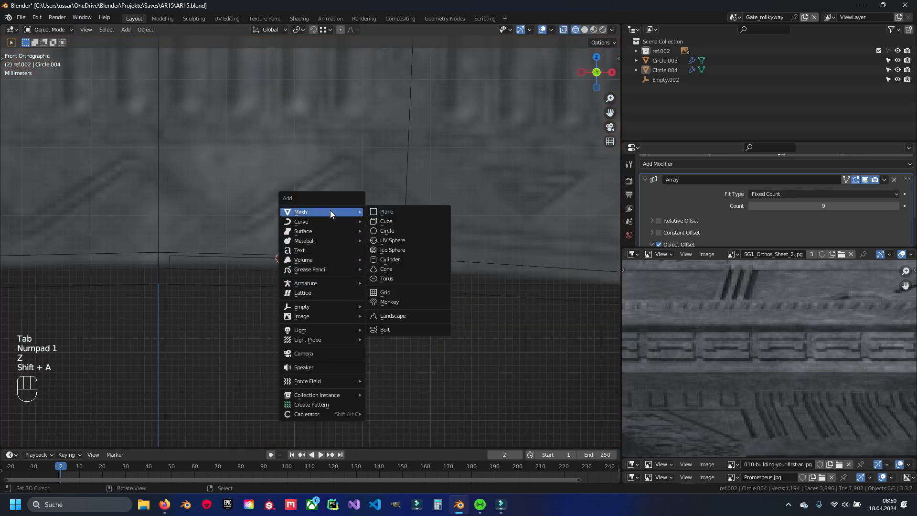
{"action": "left_click", "coordinate": [408, 261]}
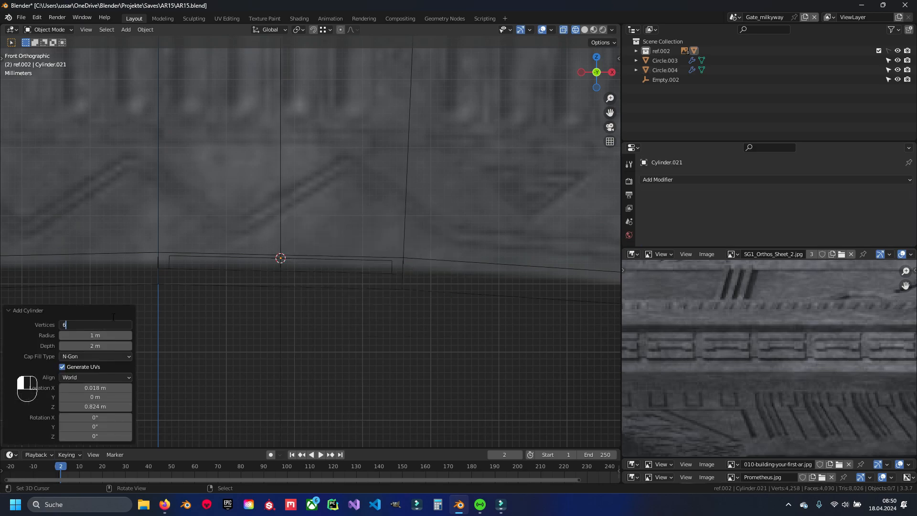
{"action": "scroll", "coordinate": [345, 197], "scroll_direction": "down", "scroll_amount": 10}
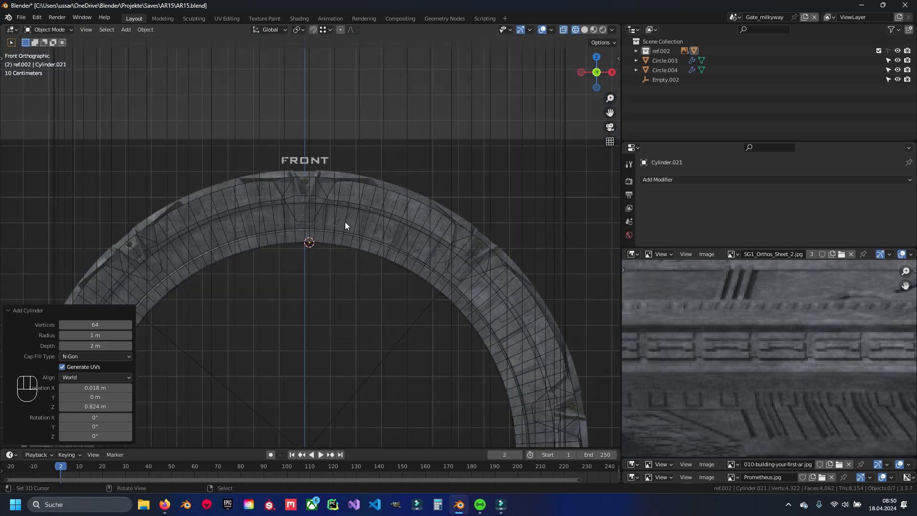
- Rotate the cylinder's whole mesh 90° in the front view so that it lies horizontally
{"action": "key", "text": "Tab"}
{"action": "key", "text": "r"}
{"action": "key", "text": "KP_9"}
{"action": "key", "text": "KP_0"}
{"action": "key", "text": "Return"}
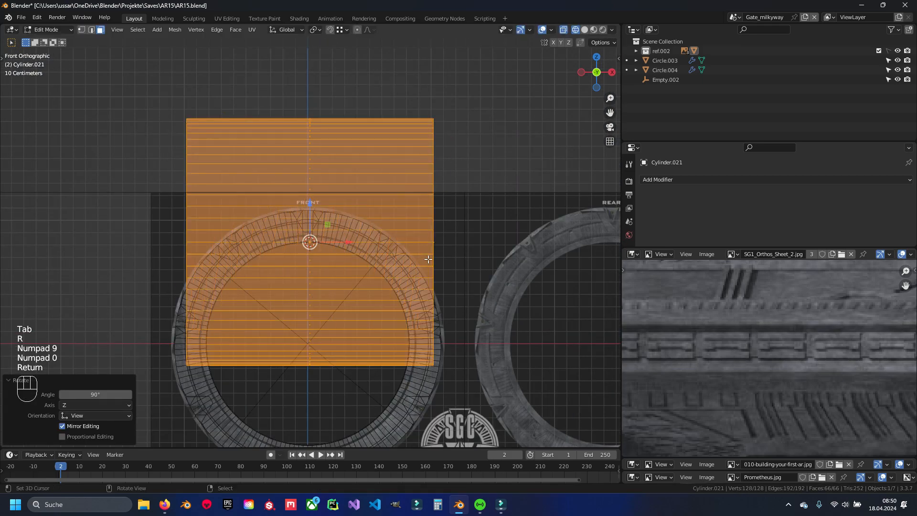
- Scale the cylinder down to fit the recessed panel and stretch it along X to about 3.5 times its diameter
{"action": "key", "text": "1"}
{"action": "key", "text": "s"}
{"action": "left_click", "coordinate": [346, 258]}
{"action": "scroll", "coordinate": [346, 258], "scroll_direction": "up", "scroll_amount": 7}
{"action": "key", "text": "s"}
{"action": "scroll", "coordinate": [332, 264], "scroll_direction": "up", "scroll_amount": 5}
{"action": "left_click", "coordinate": [332, 281]}
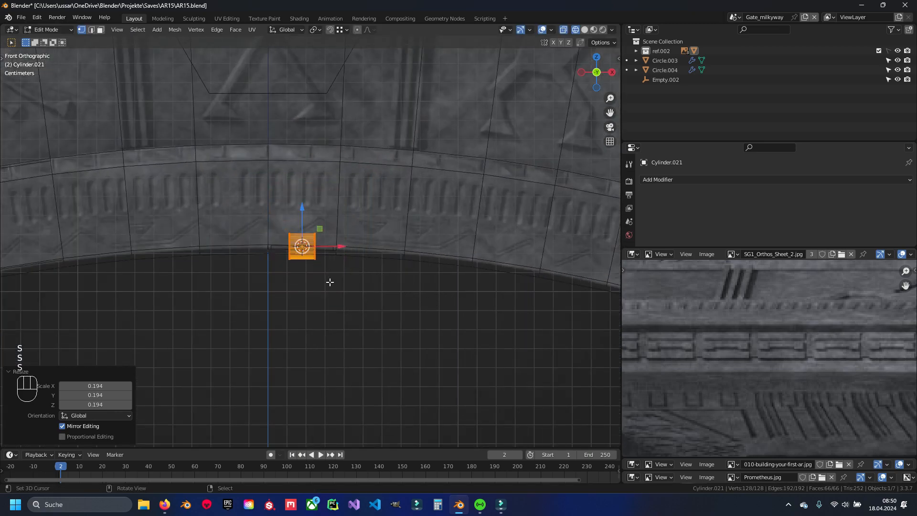
{"action": "scroll", "coordinate": [341, 286], "scroll_direction": "up", "scroll_amount": 7}
{"action": "key", "text": "s"}
{"action": "left_click", "coordinate": [325, 303]}
{"action": "key", "text": "s"}
{"action": "key", "text": "x"}
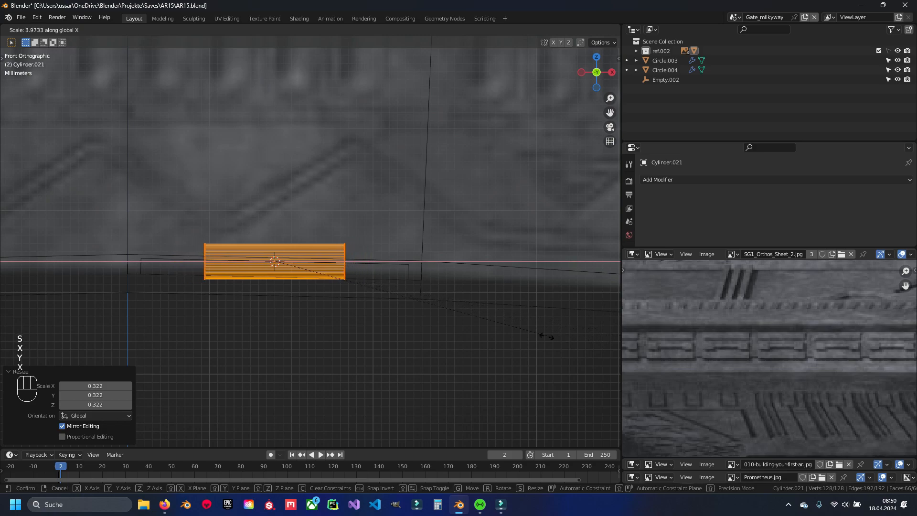
{"action": "left_click", "coordinate": [519, 334]}
{"action": "middle_click_drag", "start_coordinate": [360, 311], "coordinate": [405, 274], "text": "shift"}
{"action": "key", "text": "e"}
{"action": "key", "text": "Escape"}
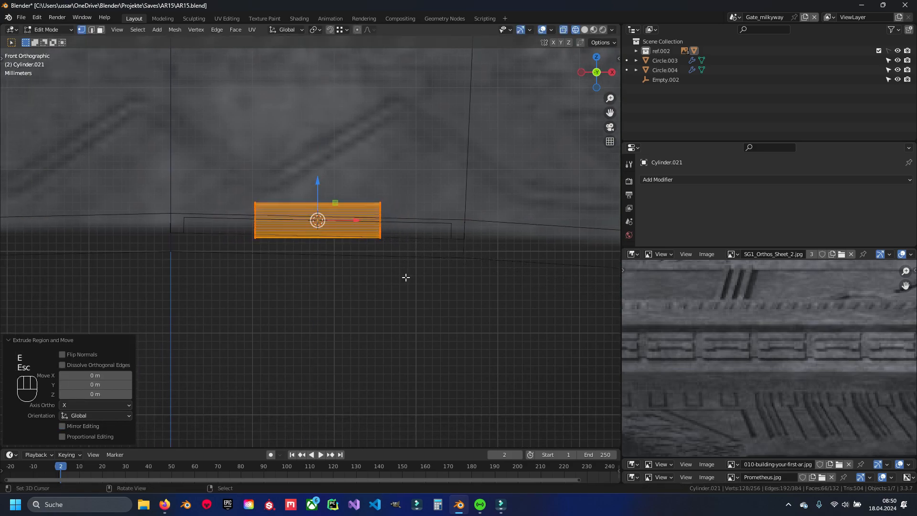
{"action": "key", "text": "s"}
{"action": "key", "text": "x"}
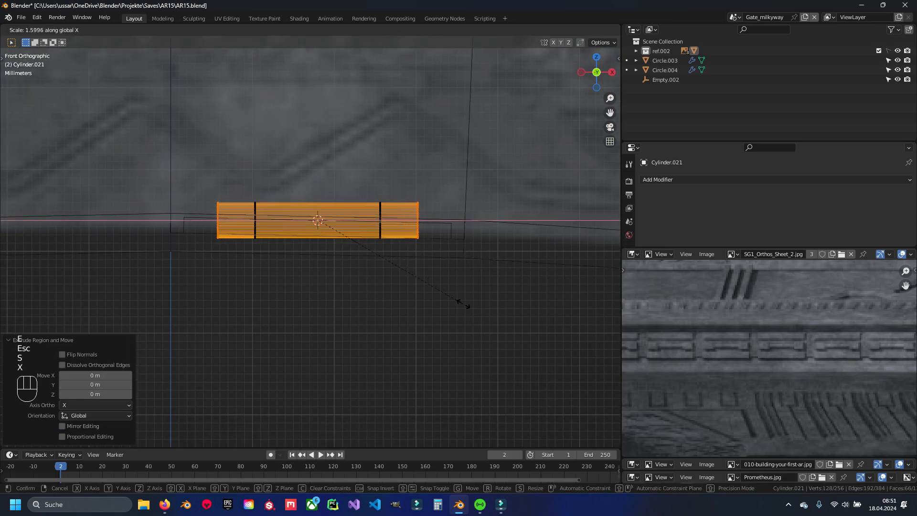
{"action": "left_click", "coordinate": [466, 305]}
{"action": "scroll", "coordinate": [195, 169], "scroll_direction": "up", "scroll_amount": 3}
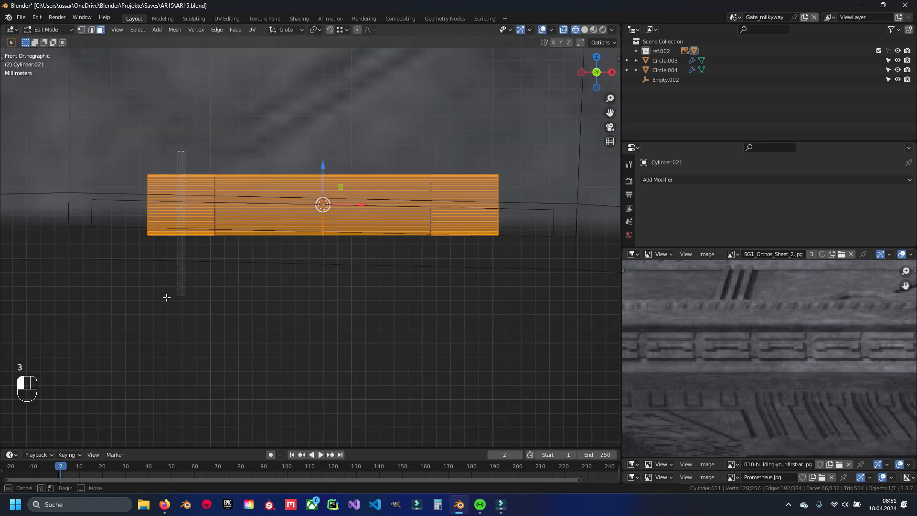
{"action": "left_click_drag", "start_coordinate": [172, 297], "coordinate": [173, 298]}
{"action": "left_click_drag", "start_coordinate": [171, 159], "coordinate": [203, 286]}
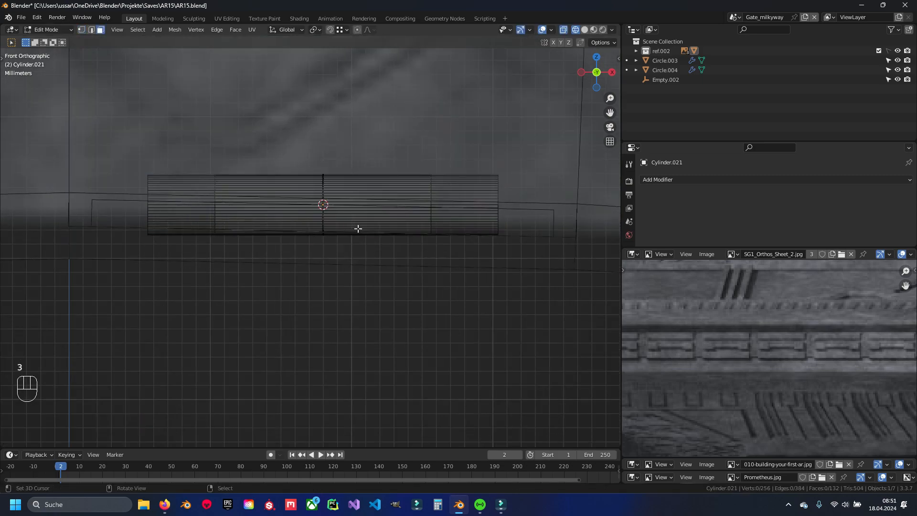
{"action": "key", "text": "ctrl+z"}
{"action": "key", "text": "ctrl+z"}
{"action": "key", "text": "ctrl+z"}
{"action": "key", "text": "ctrl+z"}
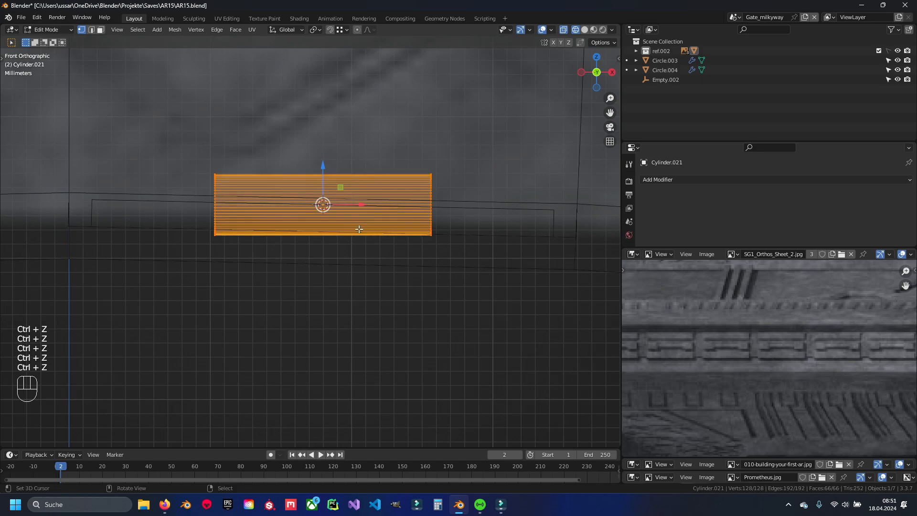
- Save the file and add a centred loop cut across the cylinder's length
{"action": "key", "text": "a"}
{"action": "key", "text": "ctrl+s"}
{"action": "left_click", "coordinate": [268, 238]}
{"action": "right_click", "coordinate": [268, 238]}
- Delete the cylinder's half on the negative X side and mirror the remaining half across X with a Mirror modifier
{"action": "key", "text": "a"}
{"action": "key", "text": "1"}
{"action": "left_click_drag", "start_coordinate": [187, 186], "coordinate": [235, 312]}
{"action": "key", "text": "x"}
{"action": "left_click", "coordinate": [225, 251]}
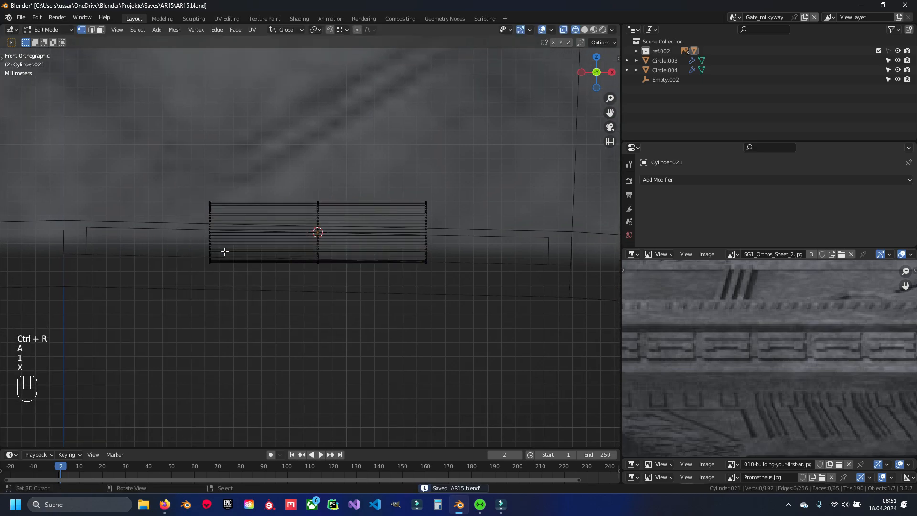
{"action": "left_click_drag", "start_coordinate": [198, 188], "coordinate": [312, 268]}
{"action": "key", "text": "x"}
{"action": "left_click", "coordinate": [282, 297]}
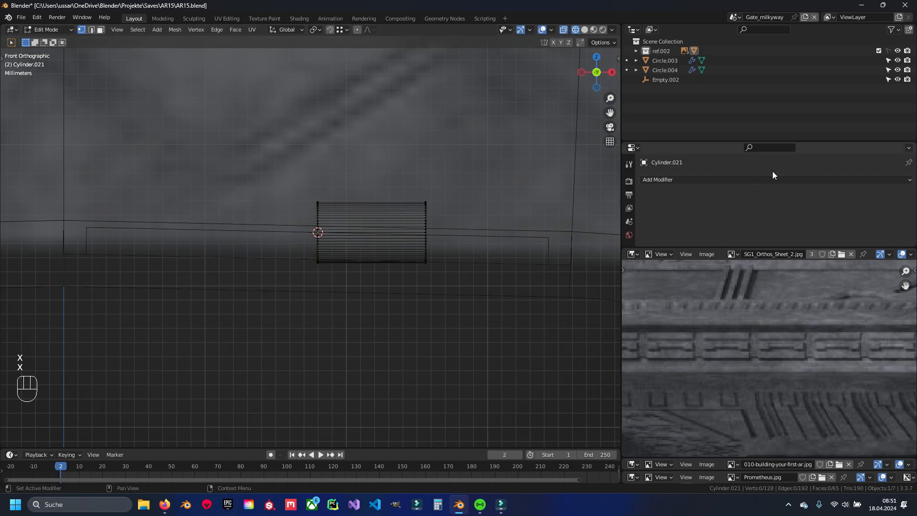
{"action": "left_click", "coordinate": [758, 179]}
{"action": "left_click", "coordinate": [738, 290]}
- Extrude the cylinder's outer end outward along X to form an end section
{"action": "middle_click_drag", "start_coordinate": [402, 242], "coordinate": [375, 246], "text": "shift"}
{"action": "left_click_drag", "start_coordinate": [368, 188], "coordinate": [443, 303]}
{"action": "scroll", "coordinate": [382, 286], "scroll_direction": "up", "scroll_amount": 3}
{"action": "key", "text": "e"}
{"action": "key", "text": "Escape"}
{"action": "left_click_drag", "start_coordinate": [292, 246], "coordinate": [388, 250]}
- Extrude the end section's faces in place and scale them by 1.381 in Y and Z to form a thicker collar
{"action": "key", "text": "3"}
{"action": "left_click_drag", "start_coordinate": [282, 139], "coordinate": [392, 388]}
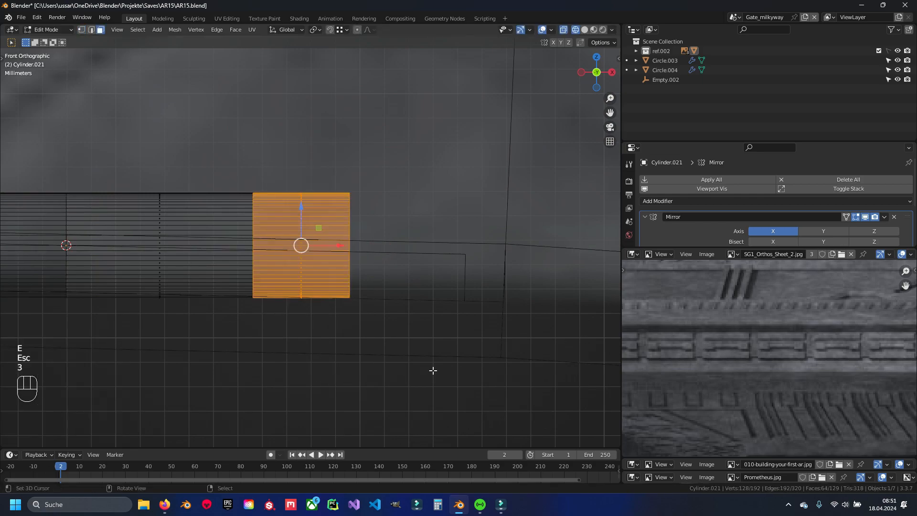
{"action": "key", "text": "s"}
{"action": "key", "text": "shift+x"}
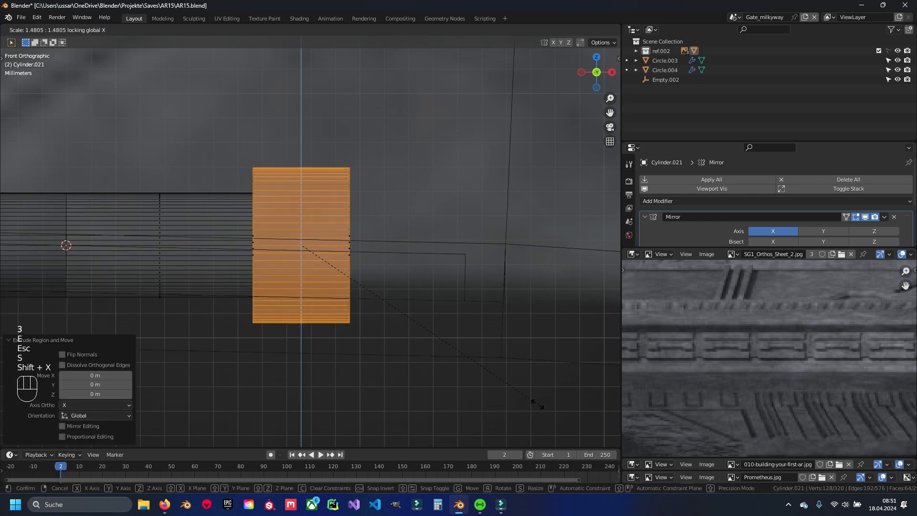
{"action": "left_click", "coordinate": [440, 365]}
- Move the rod's end collar about 0.0042 m outward along X and leave Edit Mode
{"action": "key", "text": "shift+z"}
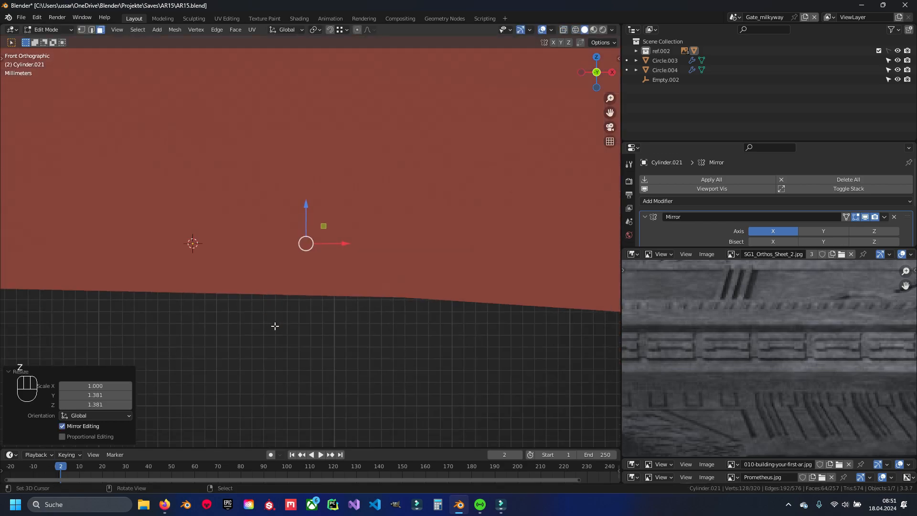
{"action": "middle_click_drag", "start_coordinate": [274, 323], "coordinate": [281, 240]}
{"action": "key", "text": "ctrl+l"}
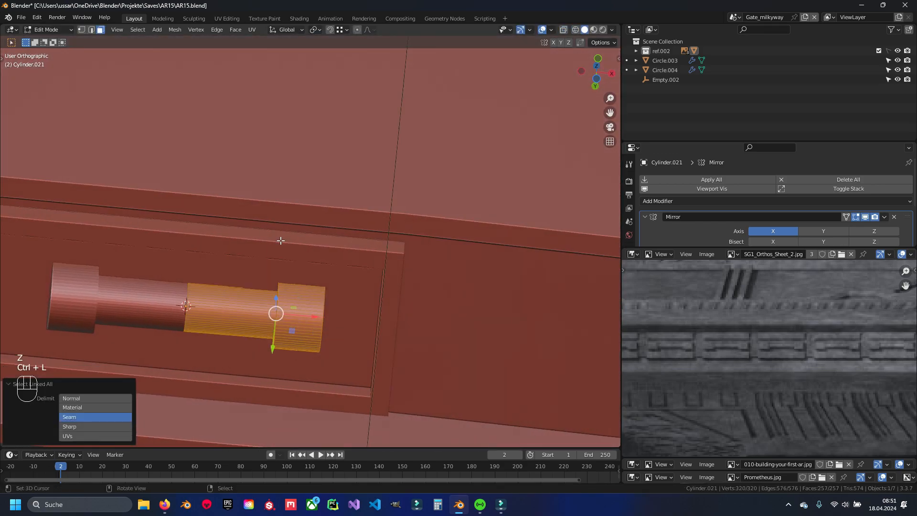
{"action": "key", "text": "z"}
{"action": "key", "text": "a"}
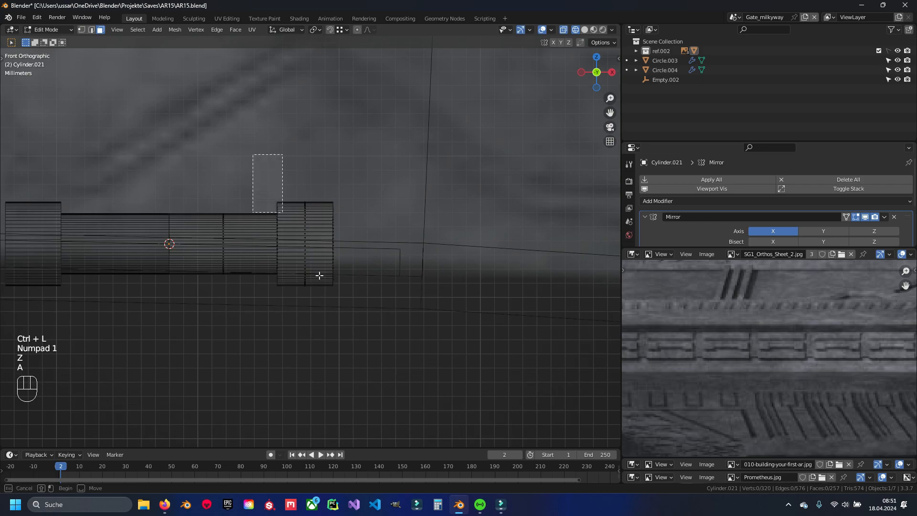
{"action": "left_click_drag", "start_coordinate": [510, 252], "coordinate": [568, 266]}
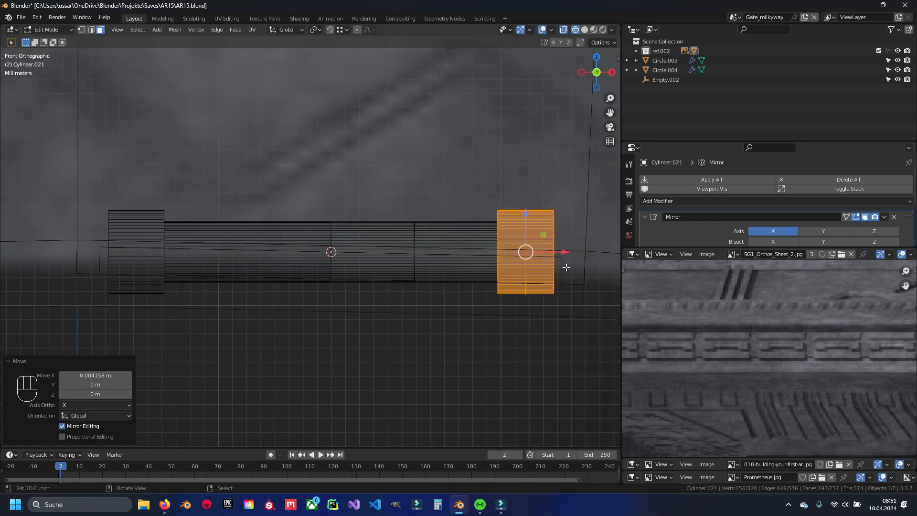
{"action": "key", "text": "a"}
{"action": "middle_click_drag", "start_coordinate": [404, 309], "coordinate": [368, 278], "text": "shift"}
{"action": "key", "text": "Tab"}
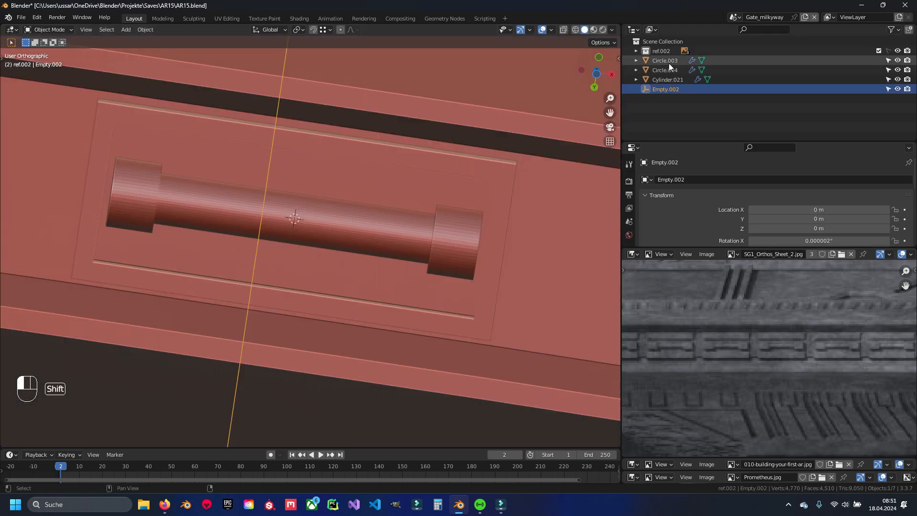
- Move Circle.003, Circle.004, Cylinder.021 and Empty.002 into a new collection named high
{"action": "left_click", "coordinate": [668, 62], "text": "shift"}
{"action": "key", "text": "m"}
{"action": "left_click", "coordinate": [379, 169]}
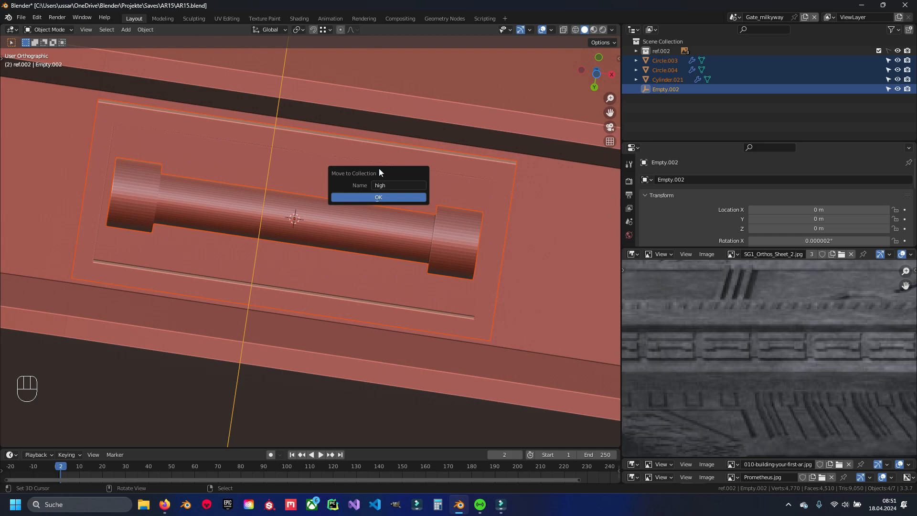
{"action": "left_click", "coordinate": [352, 197]}
{"action": "left_click", "coordinate": [654, 62]}
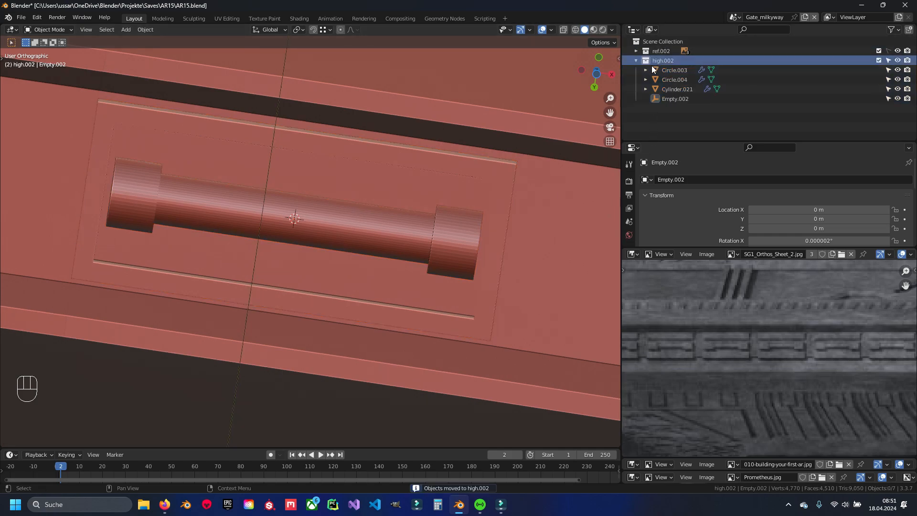
- Move Empty.002 into a new collection named empty and collapse that collection
{"action": "left_click", "coordinate": [675, 99]}
{"action": "key", "text": "m"}
{"action": "left_click", "coordinate": [381, 134]}
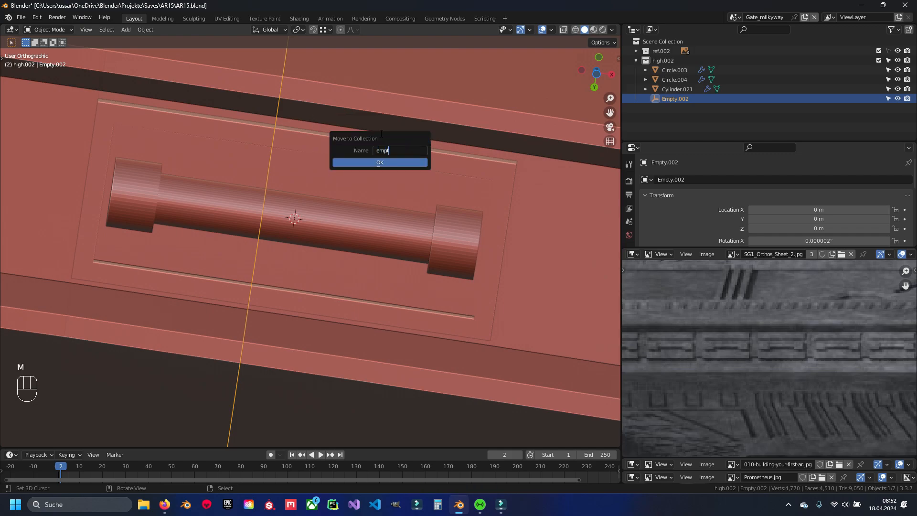
{"action": "left_click", "coordinate": [366, 166]}
{"action": "left_click", "coordinate": [632, 116]}
{"action": "left_click", "coordinate": [635, 99]}
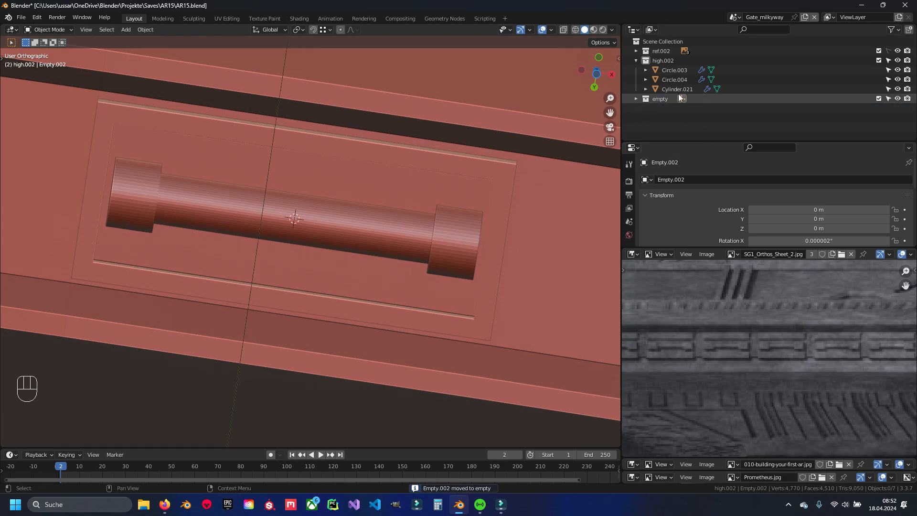
- Shade Cylinder.021 smooth and enable Auto Smooth at 30° in its normals settings
{"action": "left_click", "coordinate": [707, 89]}
{"action": "key", "text": "q"}
{"action": "left_click", "coordinate": [377, 253]}
{"action": "scroll", "coordinate": [631, 227], "scroll_direction": "down", "scroll_amount": 2}
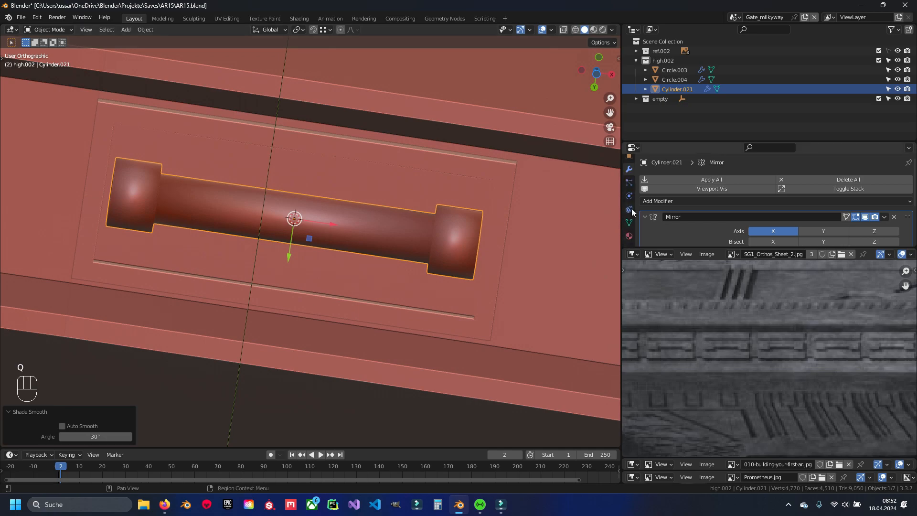
{"action": "left_click", "coordinate": [630, 221]}
{"action": "scroll", "coordinate": [731, 209], "scroll_direction": "down", "scroll_amount": 6}
{"action": "scroll", "coordinate": [732, 208], "scroll_direction": "down", "scroll_amount": 4}
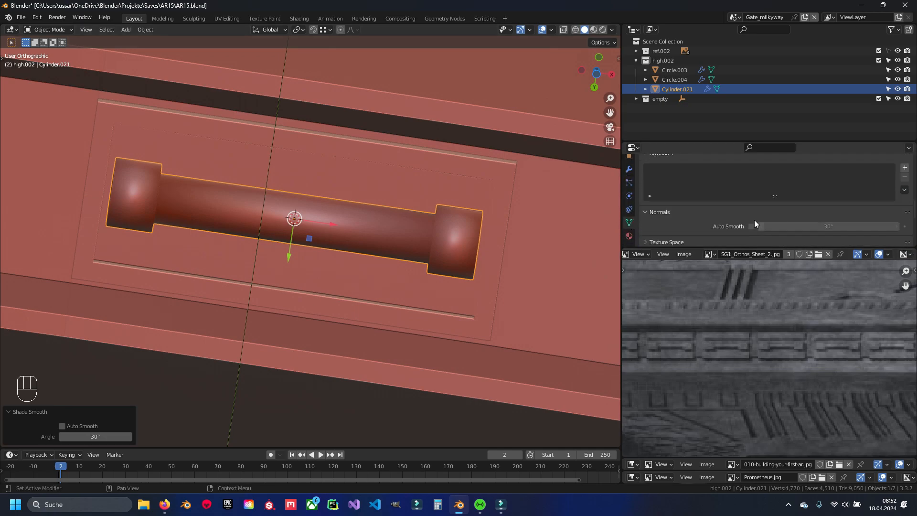
{"action": "left_click", "coordinate": [751, 188]}
- Examine how the rod sits in the recessed panel from several angles, including the front wireframe view
{"action": "middle_click_drag", "start_coordinate": [302, 238], "coordinate": [377, 278], "text": "shift"}
{"action": "scroll", "coordinate": [374, 253], "scroll_direction": "up", "scroll_amount": 1}
{"action": "middle_click_drag", "start_coordinate": [400, 287], "coordinate": [466, 242], "text": "shift"}
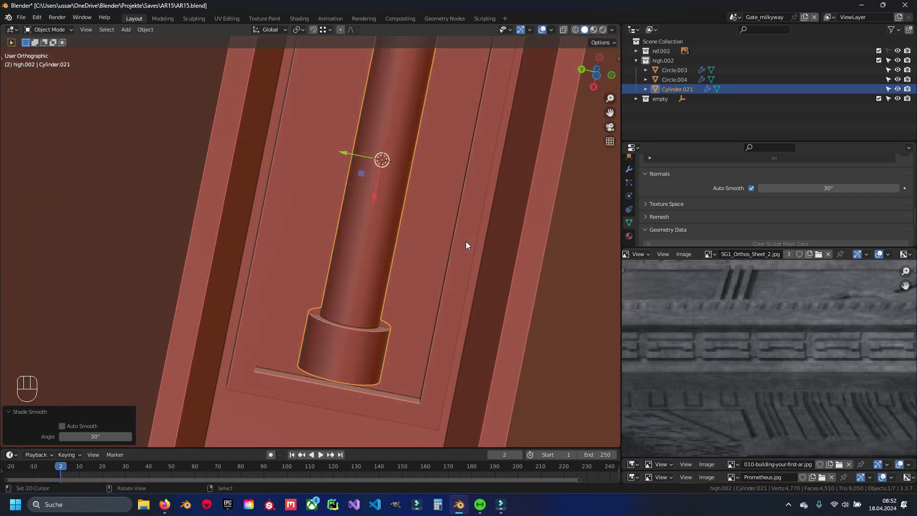
{"action": "key", "text": "KP_3"}
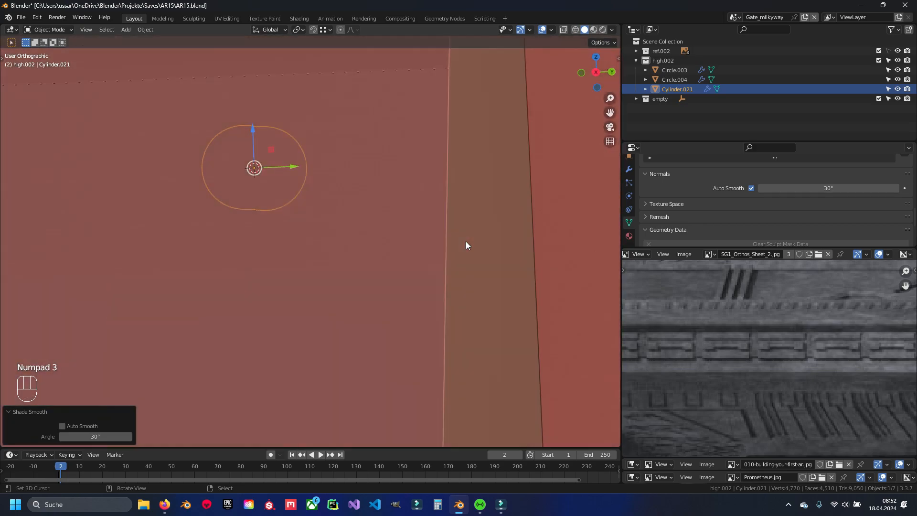
{"action": "key", "text": "KP_1"}
{"action": "key", "text": "z"}
{"action": "left_click", "coordinate": [234, 230]}
{"action": "scroll", "coordinate": [458, 248], "scroll_direction": "down", "scroll_amount": 1}
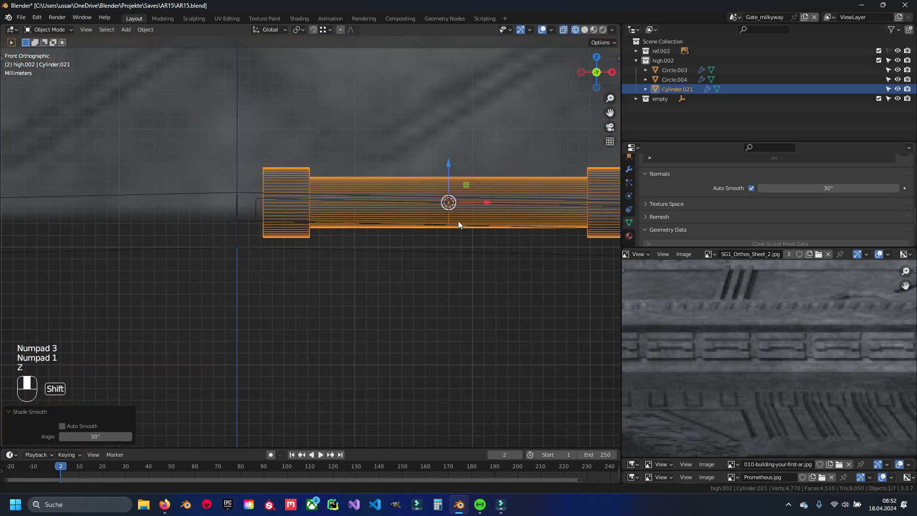
{"action": "middle_click_drag", "start_coordinate": [467, 225], "coordinate": [393, 240], "text": "shift"}
{"action": "key", "text": "KP_1"}
{"action": "key", "text": "Tab"}
{"action": "key", "text": "a"}
{"action": "key", "text": "r"}
{"action": "key", "text": "Escape"}
{"action": "key", "text": "Tab"}
{"action": "key", "text": "t"}
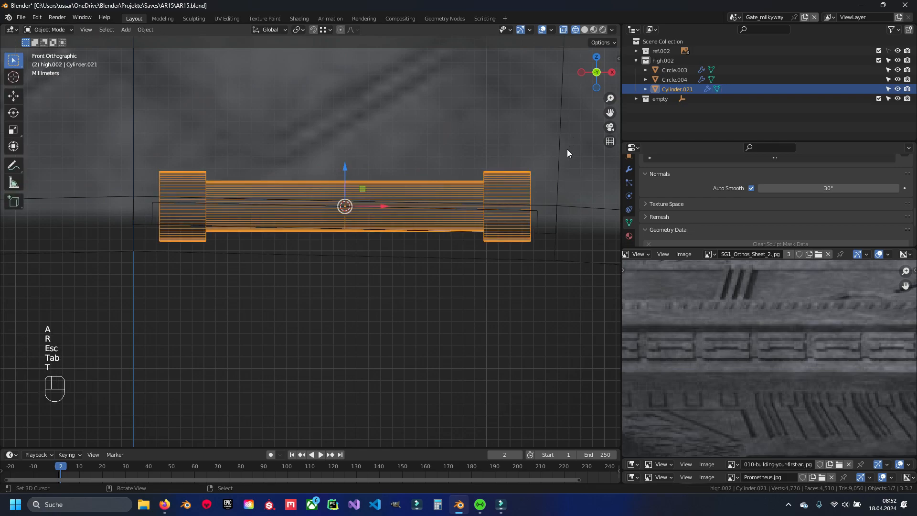
{"action": "key", "text": "t"}
- Rotate the rod 1.21° in the front view to follow the panel's slope and raise it about 0.0014 m along Z
{"action": "key", "text": "r"}
{"action": "key", "text": "shift"}
{"action": "left_click", "coordinate": [559, 107]}
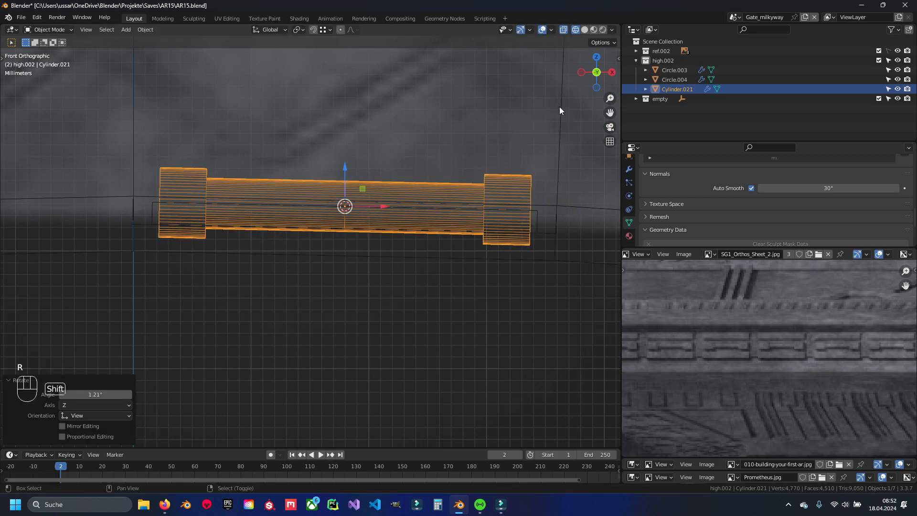
{"action": "left_click_drag", "start_coordinate": [347, 173], "coordinate": [349, 156]}
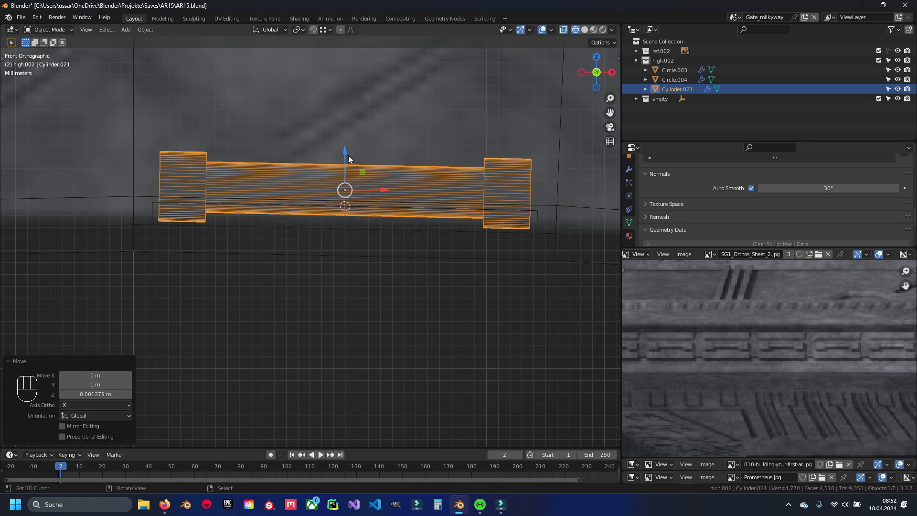
- Return to solid shading, deselect everything and save the file
{"action": "key", "text": "z"}
{"action": "key", "text": "Tab"}
{"action": "key", "text": "a"}
{"action": "key", "text": "Tab"}
{"action": "key", "text": "a"}
{"action": "scroll", "coordinate": [330, 227], "scroll_direction": "down", "scroll_amount": 5}
{"action": "middle_click_drag", "start_coordinate": [309, 224], "coordinate": [388, 246]}
{"action": "key", "text": "ctrl+s"}
- Select the recessed floor and surrounding rim faces of Circle.004 in Edit Mode and set the transform orientation to Normal
{"action": "right_click", "coordinate": [347, 252]}
{"action": "key", "text": "Tab"}
{"action": "key", "text": "3"}
{"action": "right_click", "coordinate": [388, 245]}
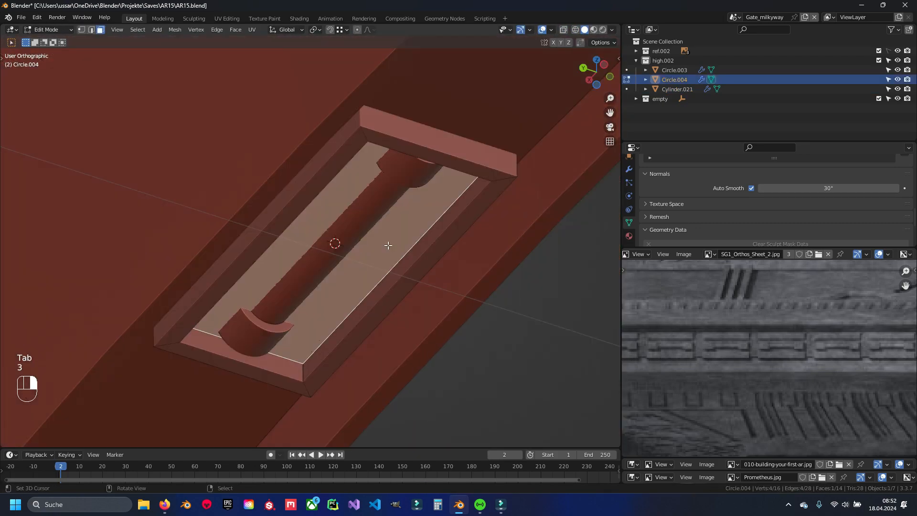
{"action": "right_click", "coordinate": [492, 181], "text": "alt+shift"}
{"action": "left_click", "coordinate": [285, 32]}
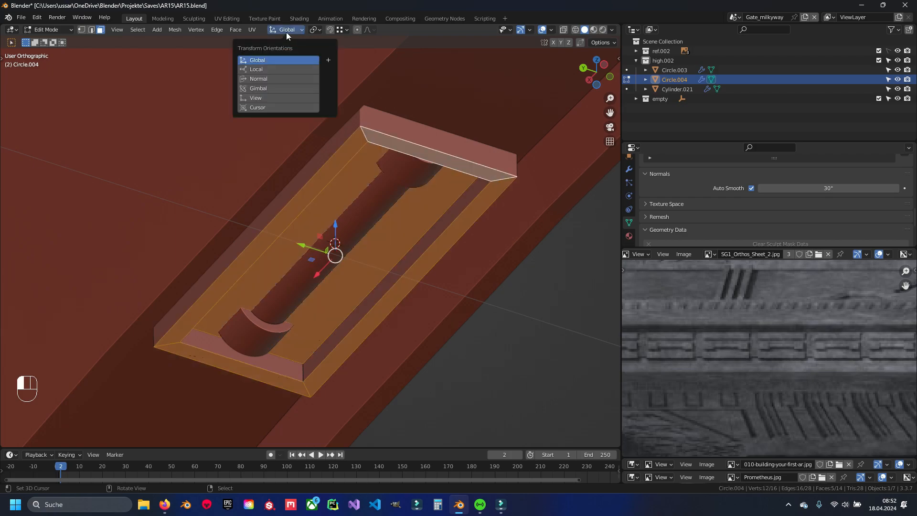
{"action": "left_click", "coordinate": [286, 31]}
{"action": "left_click", "coordinate": [285, 29]}
{"action": "middle_click_drag", "start_coordinate": [273, 127], "coordinate": [319, 208]}
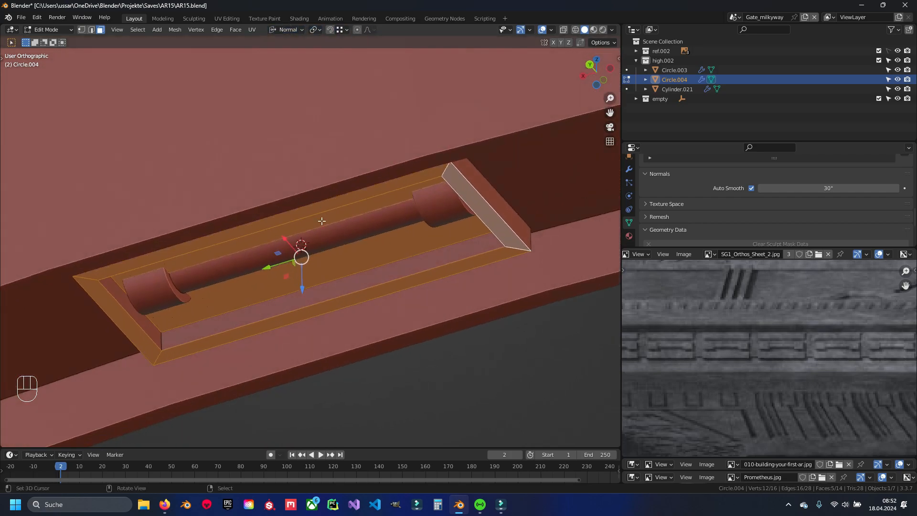
- Move the selected recess floor and rim faces of Circle.004 about 0.0022 m along their normal Z
{"action": "left_click_drag", "start_coordinate": [304, 285], "coordinate": [307, 307]}
{"action": "key", "text": "KP_1"}
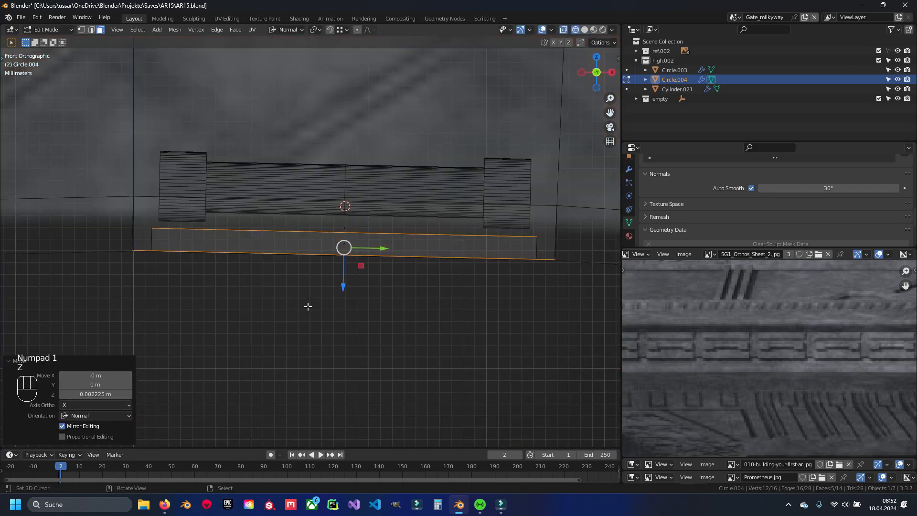
{"action": "key", "text": "z"}
{"action": "scroll", "coordinate": [308, 307], "scroll_direction": "down", "scroll_amount": 4}
{"action": "key", "text": "z"}
{"action": "scroll", "coordinate": [311, 307], "scroll_direction": "up", "scroll_amount": 7}
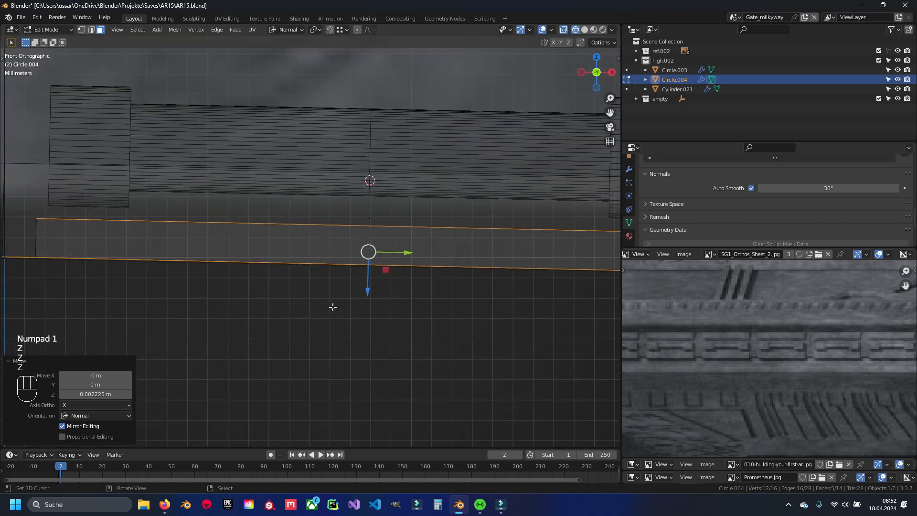
{"action": "key", "text": "z"}
{"action": "scroll", "coordinate": [334, 305], "scroll_direction": "down", "scroll_amount": 3}
- Move the selected faces back about 0.0007 m along their normal Z, closer to the rod
{"action": "mouse_move", "coordinate": [349, 282]}
{"action": "left_mouse_down"}
{"action": "mouse_move", "coordinate": [349, 293]}
{"action": "mouse_move", "coordinate": [350, 274]}
{"action": "left_mouse_up"}
{"action": "key", "text": "z"}
{"action": "key", "text": "z"}
{"action": "mouse_move", "coordinate": [243, 287]}
{"action": "middle_mouse_down"}
{"action": "mouse_move", "coordinate": [319, 205]}
{"action": "mouse_move", "coordinate": [260, 264]}
{"action": "mouse_move", "coordinate": [264, 274]}
{"action": "middle_mouse_up"}
{"action": "key", "text": "KP_1"}
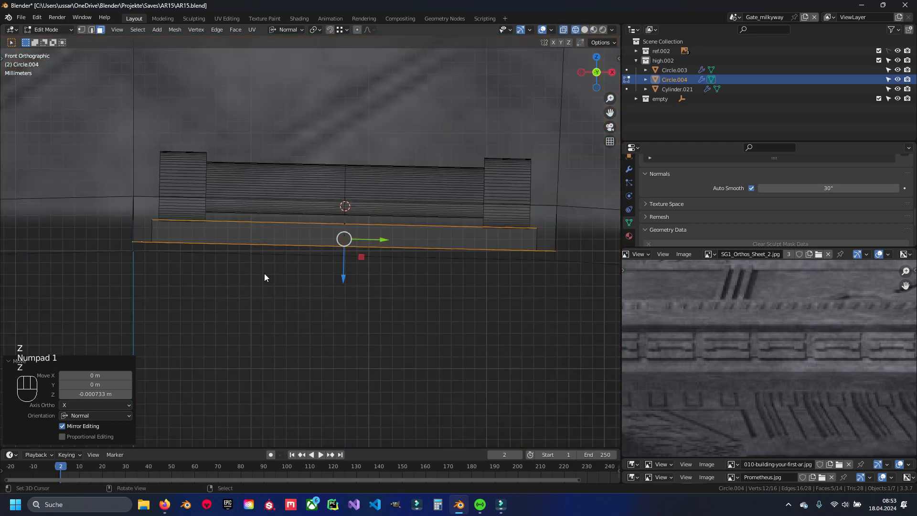
{"action": "key", "text": "z"}
- Select the collared rod Cylinder.021 and lower it along Z toward the floor of the recessed panel
{"action": "key", "text": "Tab"}
{"action": "left_click", "coordinate": [300, 176]}
{"action": "key", "text": "Tab"}
{"action": "scroll", "coordinate": [334, 187], "scroll_direction": "up", "scroll_amount": 4}
{"action": "key", "text": "a"}
{"action": "key", "text": "Tab"}
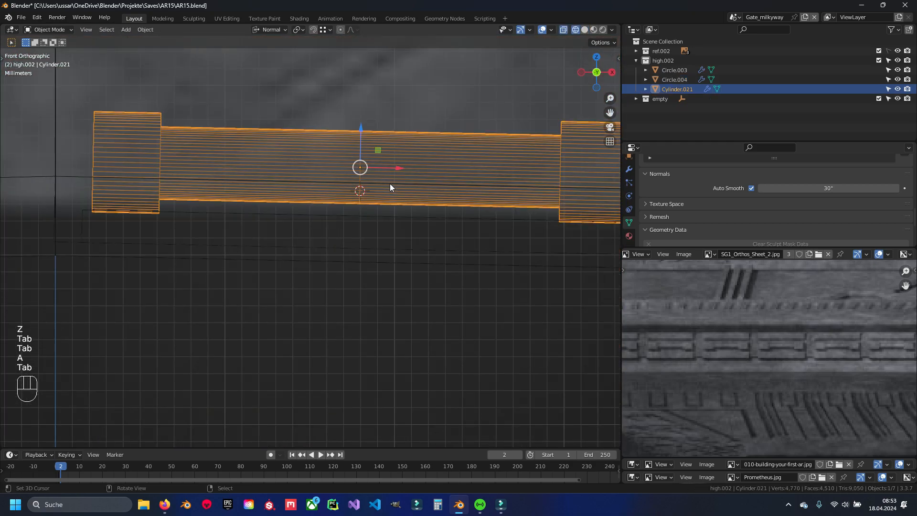
{"action": "left_click_drag", "start_coordinate": [361, 128], "coordinate": [354, 157]}
{"action": "key", "text": "z"}
{"action": "mouse_move", "coordinate": [355, 156]}
{"action": "middle_mouse_down"}
{"action": "mouse_move", "coordinate": [364, 152]}
{"action": "mouse_move", "coordinate": [242, 172]}
{"action": "mouse_move", "coordinate": [311, 234]}
{"action": "middle_mouse_up"}
{"action": "key", "text": "KP_1"}
{"action": "key", "text": "z"}
{"action": "key", "text": "z"}
{"action": "scroll", "coordinate": [310, 234], "scroll_direction": "down", "scroll_amount": 3}
- Save the file and fine-tune the rod's position over the recessed panel
{"action": "key", "text": "Tab"}
{"action": "key", "text": "a"}
{"action": "key", "text": "ctrl+s"}
{"action": "key", "text": "Tab"}
{"action": "scroll", "coordinate": [311, 234], "scroll_direction": "up", "scroll_amount": 4}
{"action": "mouse_move", "coordinate": [385, 151]}
{"action": "left_mouse_down"}
{"action": "mouse_move", "coordinate": [382, 142]}
{"action": "mouse_move", "coordinate": [375, 165]}
{"action": "mouse_move", "coordinate": [374, 142]}
{"action": "left_mouse_up"}
- Raise the selected faces of the panel Circle.004 toward the rod, leave Edit Mode, deselect everything and save the file
{"action": "key", "text": "Tab"}
{"action": "key", "text": "Tab"}
{"action": "left_click", "coordinate": [334, 227]}
{"action": "key", "text": "Tab"}
{"action": "key", "text": "Tab"}
{"action": "key", "text": "Tab"}
{"action": "left_click_drag", "start_coordinate": [384, 230], "coordinate": [383, 202]}
{"action": "key", "text": "Tab"}
{"action": "key", "text": "a"}
{"action": "scroll", "coordinate": [335, 244], "scroll_direction": "down", "scroll_amount": 5}
{"action": "key", "text": "ctrl+s"}
- Add a cube at the 3D cursor in the front wireframe view and scale it down by 0.173 in Edit Mode
{"action": "middle_click_drag", "start_coordinate": [311, 270], "coordinate": [356, 248]}
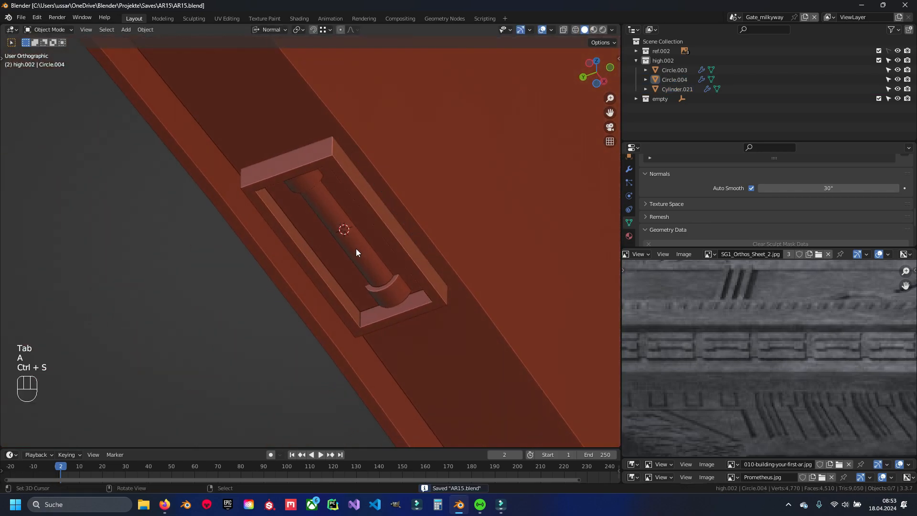
{"action": "key", "text": "KP_1"}
{"action": "key", "text": "z"}
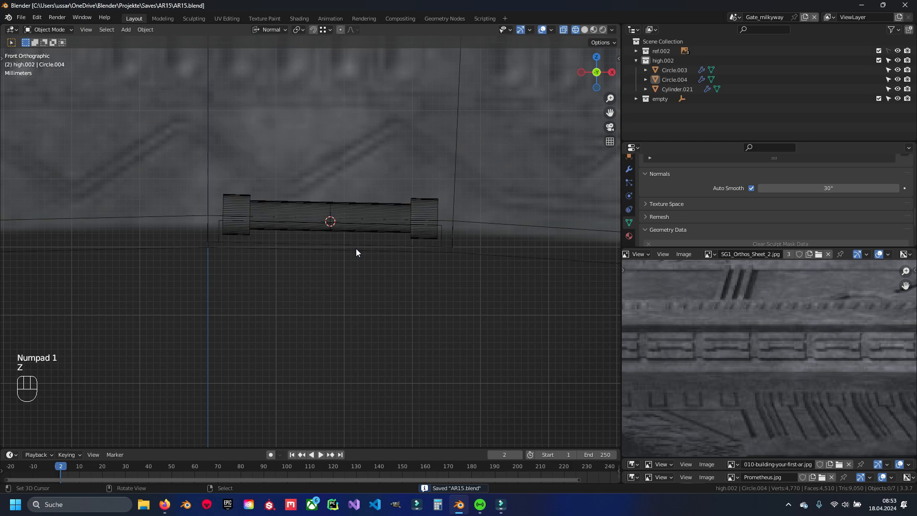
{"action": "key", "text": "shift+a"}
{"action": "mouse_move", "coordinate": [356, 249]}
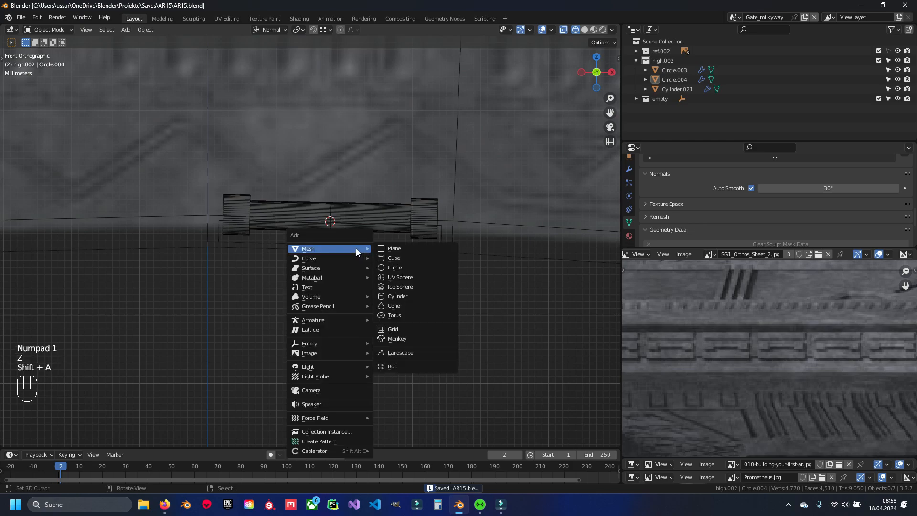
{"action": "left_click", "coordinate": [411, 259]}
{"action": "scroll", "coordinate": [342, 263], "scroll_direction": "up", "scroll_amount": 4}
{"action": "scroll", "coordinate": [343, 263], "scroll_direction": "down", "scroll_amount": 10}
{"action": "key", "text": "Tab"}
{"action": "key", "text": "s"}
{"action": "left_click", "coordinate": [346, 274]}
- Scale the cube by 0.476 and stretch it by 8.018 along X into a bar spanning the rod and its collars
{"action": "scroll", "coordinate": [345, 274], "scroll_direction": "up", "scroll_amount": 17}
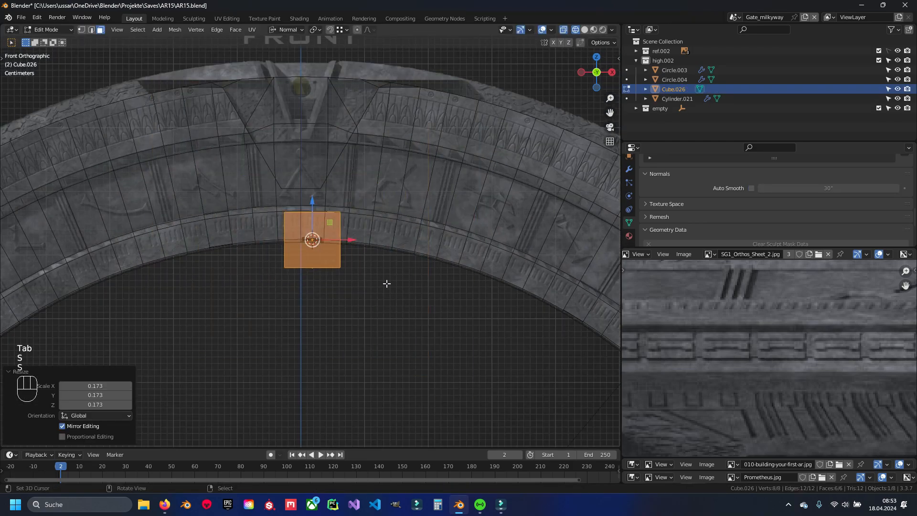
{"action": "key", "text": "KP_1"}
{"action": "key", "text": "s"}
{"action": "left_click", "coordinate": [337, 238]}
{"action": "scroll", "coordinate": [476, 272], "scroll_direction": "down", "scroll_amount": 4}
{"action": "key", "text": "s"}
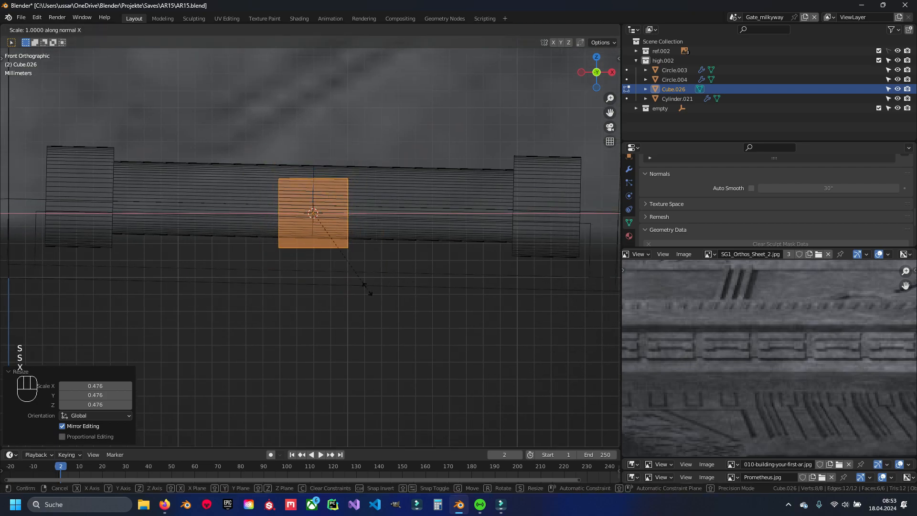
{"action": "key", "text": "x"}
{"action": "key", "text": "x"}
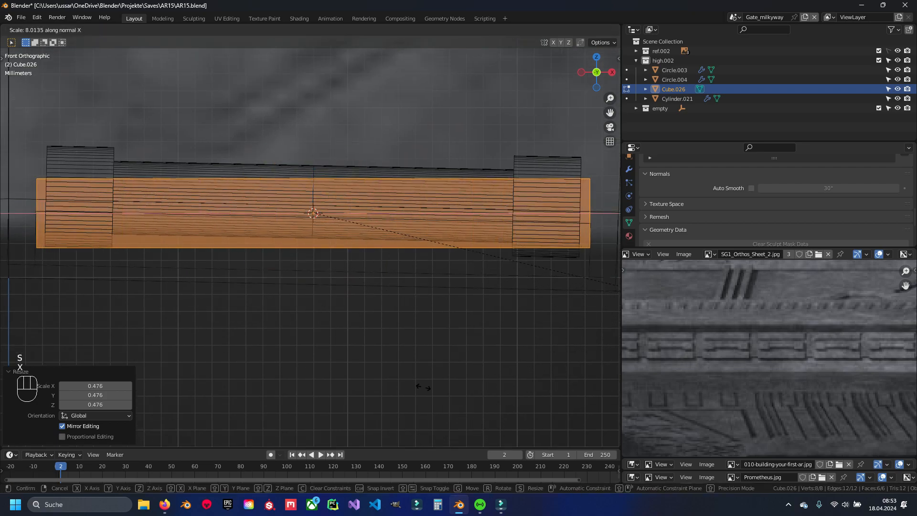
{"action": "left_click", "coordinate": [423, 388]}
- Rotate the bar 1.09° in the front view, then move and scale it to align with the rod's ends
{"action": "key", "text": "r"}
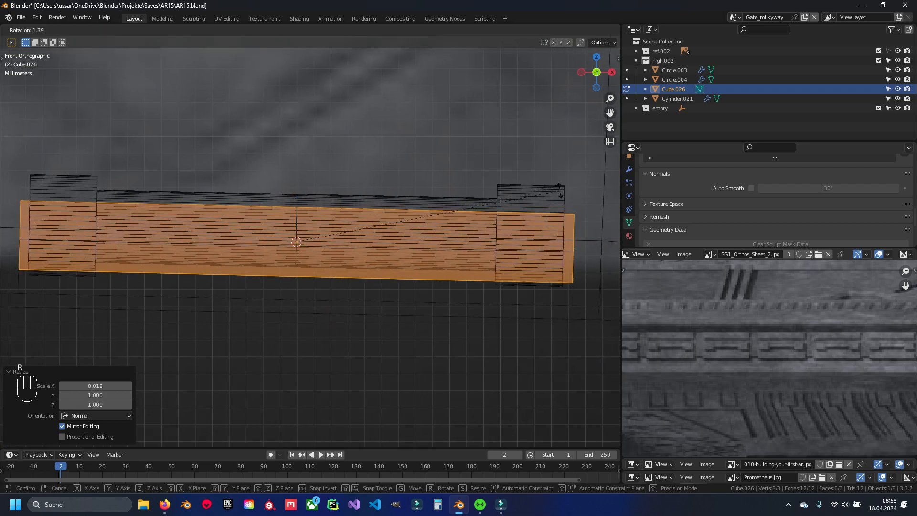
{"action": "left_click", "coordinate": [564, 180]}
{"action": "key", "text": "g"}
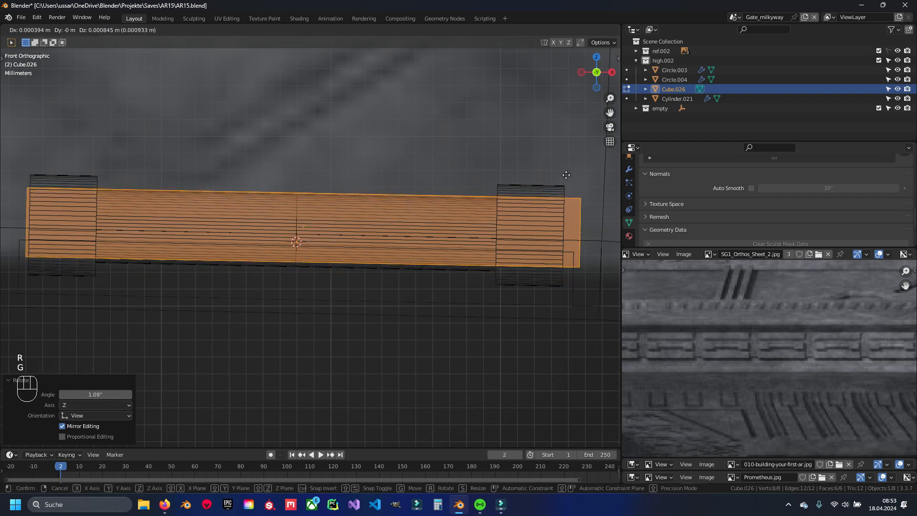
{"action": "left_click", "coordinate": [561, 175]}
{"action": "key", "text": "s"}
{"action": "left_click", "coordinate": [591, 196]}
{"action": "key", "text": "g"}
{"action": "left_click", "coordinate": [581, 197]}
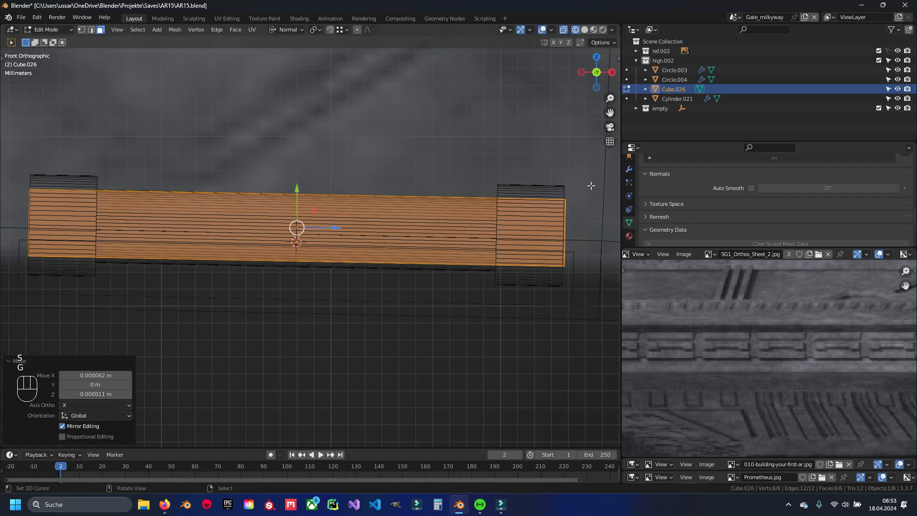
- Rotate the bar another 0.0405° and lower it so it reaches below the rod's shaft
{"action": "key", "text": "r"}
{"action": "left_click", "coordinate": [588, 189]}
{"action": "key", "text": "g"}
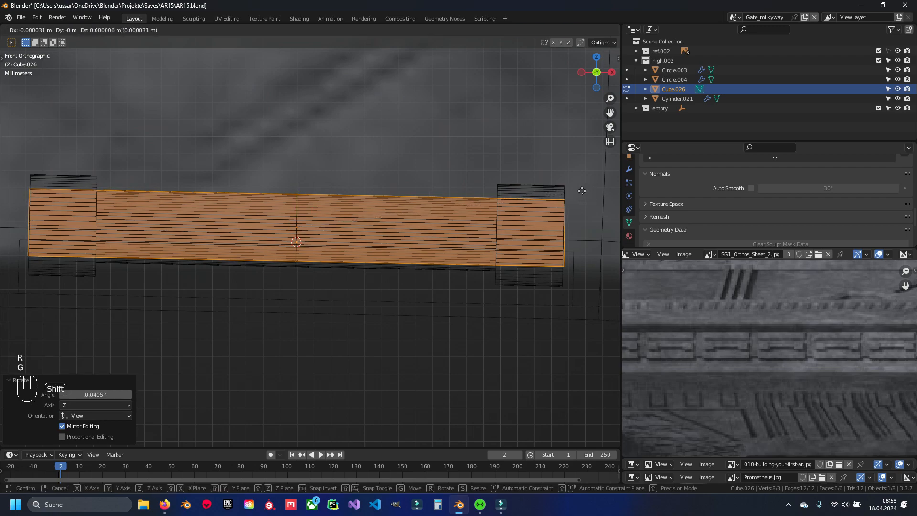
{"action": "left_click", "coordinate": [580, 191]}
{"action": "middle_click_drag", "start_coordinate": [505, 207], "coordinate": [521, 157], "text": "shift"}
{"action": "key", "text": "g"}
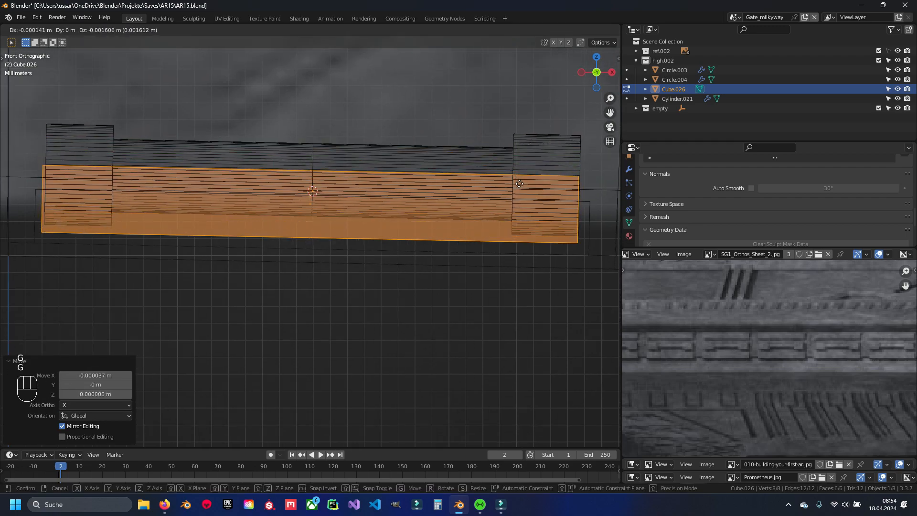
{"action": "left_click", "coordinate": [518, 177]}
- Move the bar sideways to sit beside the rod in solid shading and resize its thickness along its normal X
{"action": "key", "text": "z"}
{"action": "scroll", "coordinate": [297, 234], "scroll_direction": "down", "scroll_amount": 5}
{"action": "middle_click_drag", "start_coordinate": [297, 233], "coordinate": [372, 161]}
{"action": "scroll", "coordinate": [340, 254], "scroll_direction": "up", "scroll_amount": 4}
{"action": "left_click_drag", "start_coordinate": [347, 209], "coordinate": [400, 188]}
{"action": "middle_click_drag", "start_coordinate": [400, 188], "coordinate": [437, 253]}
{"action": "key", "text": "s"}
{"action": "key", "text": "x"}
{"action": "left_click", "coordinate": [443, 275]}
{"action": "left_click_drag", "start_coordinate": [352, 197], "coordinate": [355, 198]}
- Duplicate the bar and move the copy 0.008743 m along its normal X to the rod's other side
{"action": "middle_click_drag", "start_coordinate": [358, 200], "coordinate": [516, 148]}
{"action": "key", "text": "shift+d"}
{"action": "key", "text": "Escape"}
{"action": "left_click_drag", "start_coordinate": [307, 278], "coordinate": [412, 222]}
- Extend the right end vertices of both bars outward toward the end wall of the recess
{"action": "key", "text": "z"}
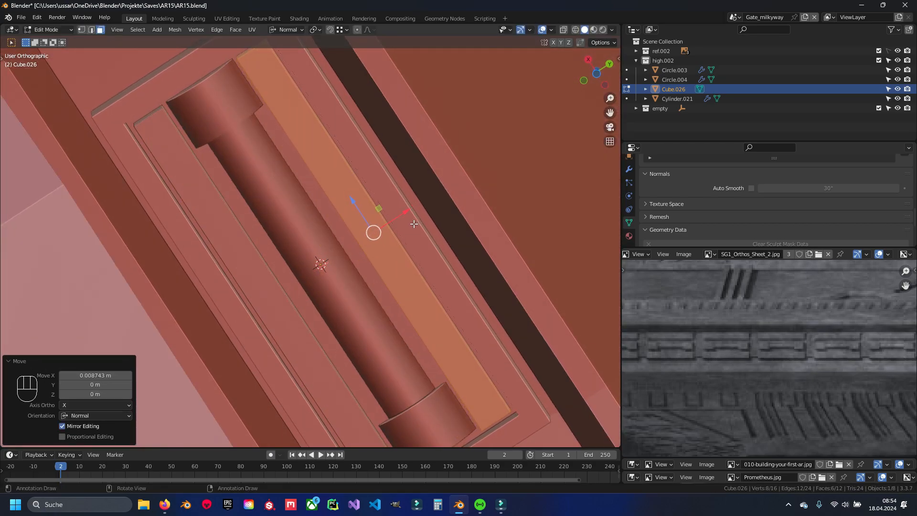
{"action": "key", "text": "KP_3"}
{"action": "key", "text": "KP_1"}
{"action": "key", "text": "z"}
{"action": "key", "text": "z"}
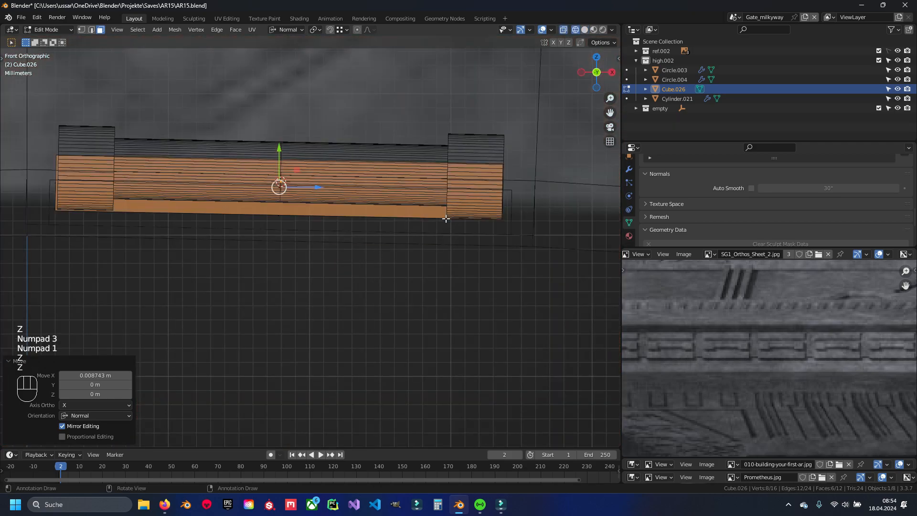
{"action": "key", "text": "a"}
{"action": "key", "text": "a"}
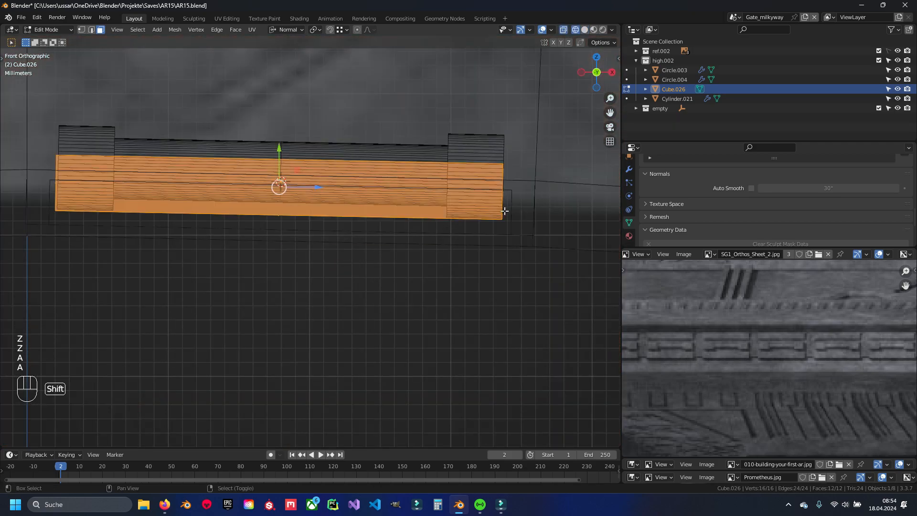
{"action": "scroll", "coordinate": [477, 225], "scroll_direction": "up", "scroll_amount": 2}
{"action": "key", "text": "1"}
{"action": "scroll", "coordinate": [468, 234], "scroll_direction": "up", "scroll_amount": 1}
{"action": "left_click_drag", "start_coordinate": [537, 202], "coordinate": [560, 200]}
- Select the left end vertices of both bars and extend them outward toward the opposite recess wall
{"action": "middle_click_drag", "start_coordinate": [211, 211], "coordinate": [503, 233], "text": "shift"}
{"action": "key", "text": "a"}
{"action": "left_click_drag", "start_coordinate": [118, 150], "coordinate": [167, 256]}
{"action": "left_click_drag", "start_coordinate": [126, 209], "coordinate": [108, 209]}
- Return to solid shading in Object Mode, deselect everything and save the file
{"action": "key", "text": "z"}
{"action": "scroll", "coordinate": [281, 280], "scroll_direction": "down", "scroll_amount": 9}
{"action": "key", "text": "Tab"}
{"action": "scroll", "coordinate": [339, 309], "scroll_direction": "down", "scroll_amount": 5}
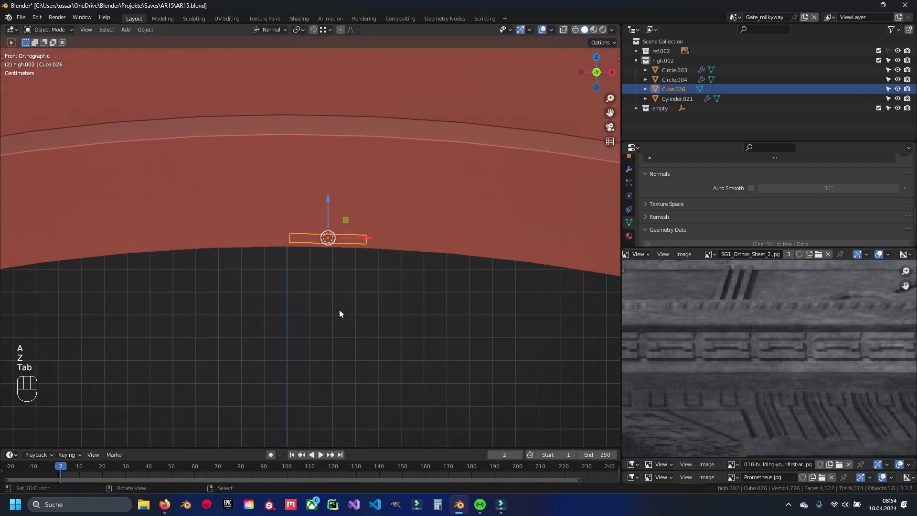
{"action": "key", "text": "a"}
{"action": "key", "text": "ctrl+s"}
{"action": "middle_click_drag", "start_coordinate": [337, 282], "coordinate": [348, 243]}
{"action": "scroll", "coordinate": [349, 245], "scroll_direction": "up", "scroll_amount": 7}
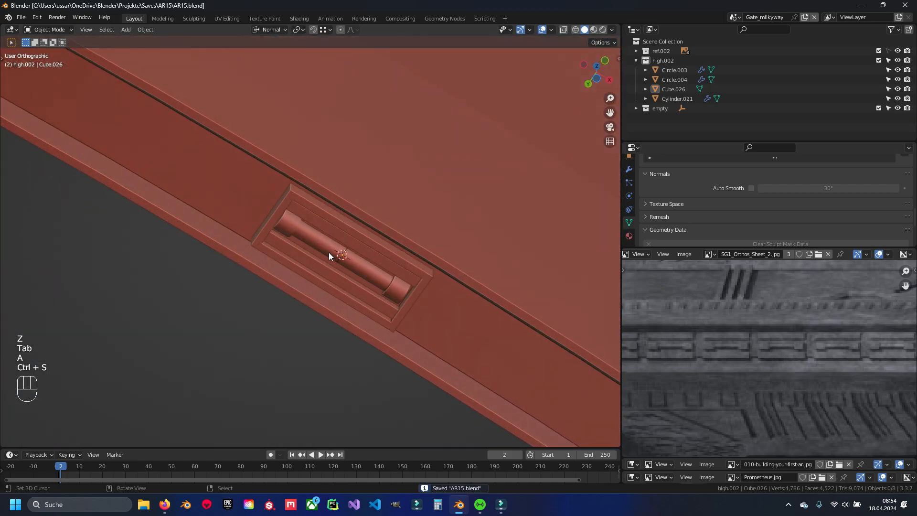
{"action": "scroll", "coordinate": [325, 255], "scroll_direction": "up", "scroll_amount": 4}
- Set the transform orientation to Global and apply the modifier on the rod Cylinder.021
{"action": "left_click", "coordinate": [269, 29]}
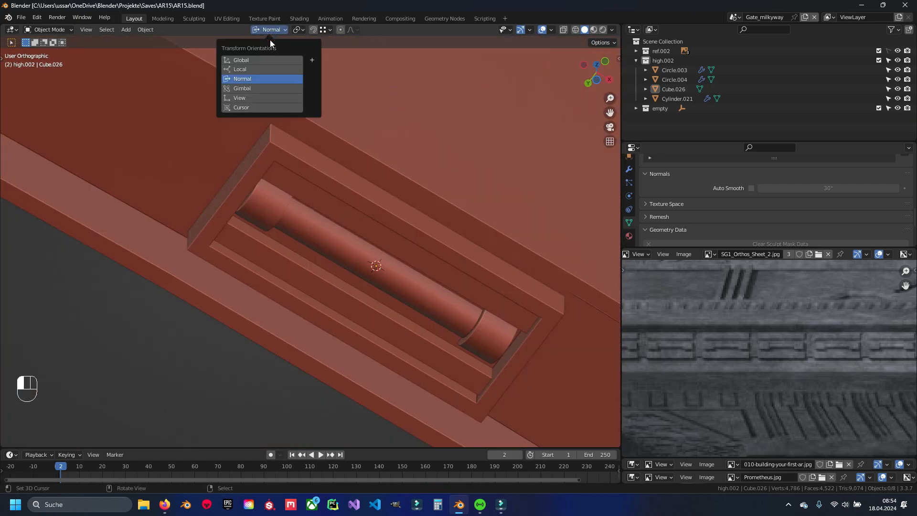
{"action": "scroll", "coordinate": [343, 257], "scroll_direction": "down", "scroll_amount": 1}
{"action": "left_click", "coordinate": [342, 257]}
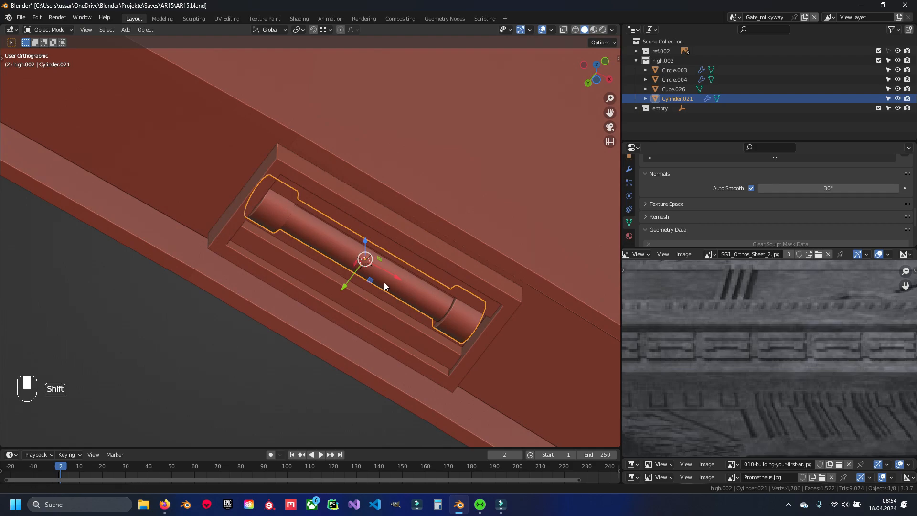
{"action": "middle_click_drag", "start_coordinate": [390, 287], "coordinate": [346, 268], "text": "shift"}
{"action": "right_click", "coordinate": [281, 161]}
{"action": "right_click", "coordinate": [294, 222]}
{"action": "left_click", "coordinate": [628, 169]}
{"action": "scroll", "coordinate": [896, 210], "scroll_direction": "up", "scroll_amount": 5}
{"action": "left_click", "coordinate": [883, 217]}
{"action": "left_click", "coordinate": [834, 228]}
- Join the two side bars of Cube.026 into the recessed panel object Circle.004
{"action": "left_click", "coordinate": [274, 242]}
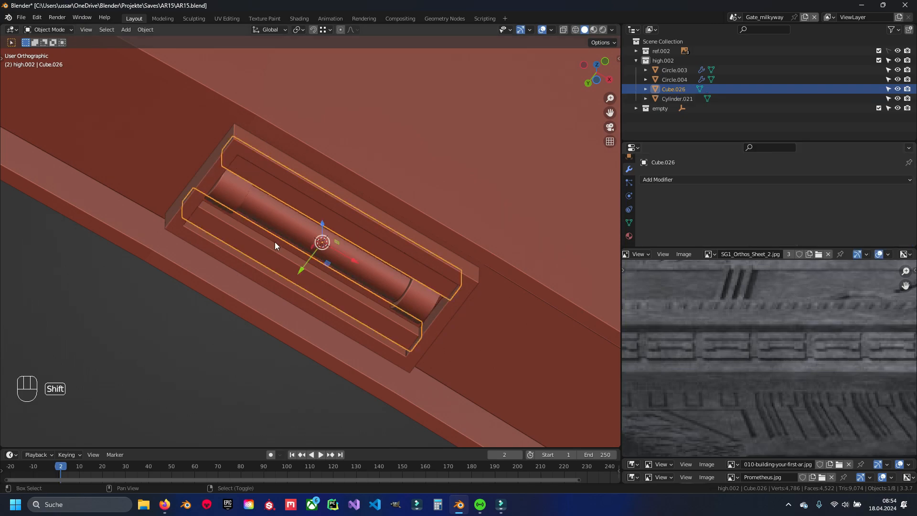
{"action": "left_click", "coordinate": [224, 170], "text": "shift"}
{"action": "key", "text": "ctrl+j"}
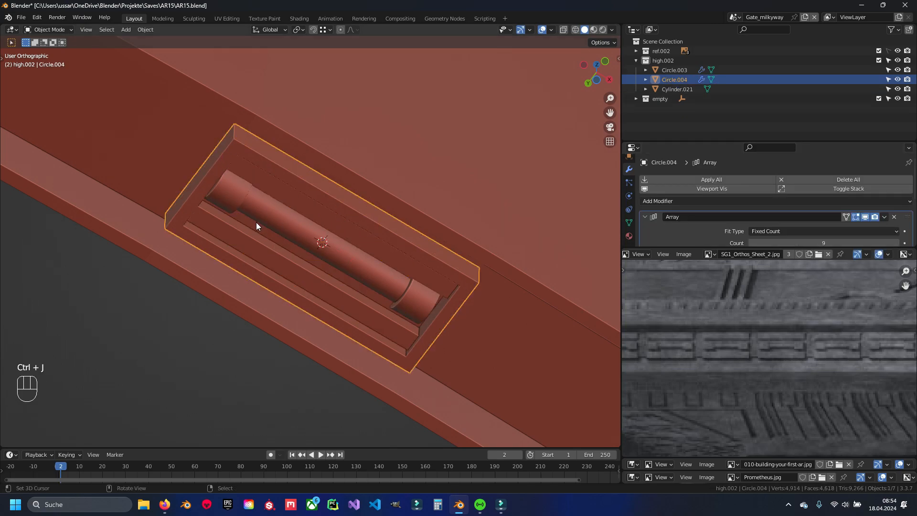
{"action": "scroll", "coordinate": [317, 260], "scroll_direction": "down", "scroll_amount": 3}
{"action": "scroll", "coordinate": [300, 254], "scroll_direction": "down", "scroll_amount": 6}
{"action": "scroll", "coordinate": [318, 243], "scroll_direction": "down", "scroll_amount": 5}
{"action": "scroll", "coordinate": [329, 247], "scroll_direction": "up", "scroll_amount": 6}
{"action": "scroll", "coordinate": [329, 247], "scroll_direction": "up", "scroll_amount": 2}
- Open the name of Circle.004 for editing, cancel the rename and save the file
{"action": "double_click", "coordinate": [673, 80]}
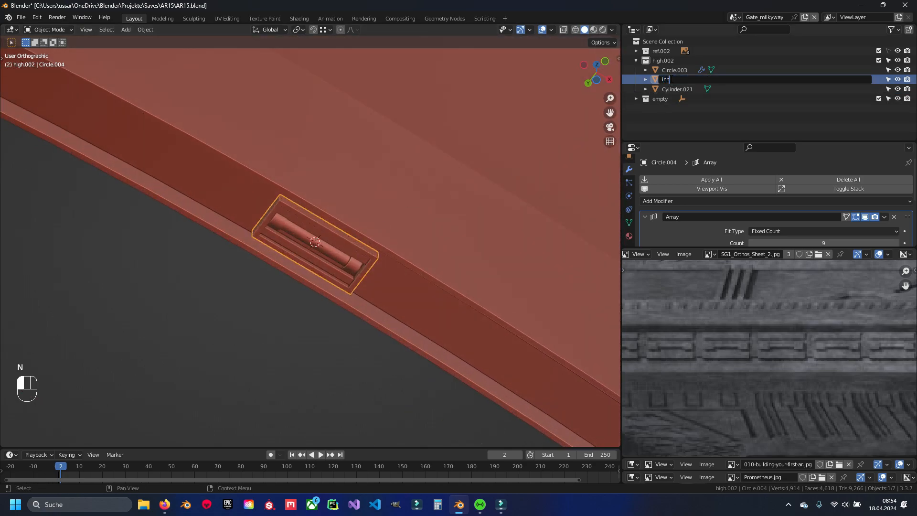
{"action": "key", "text": "Escape"}
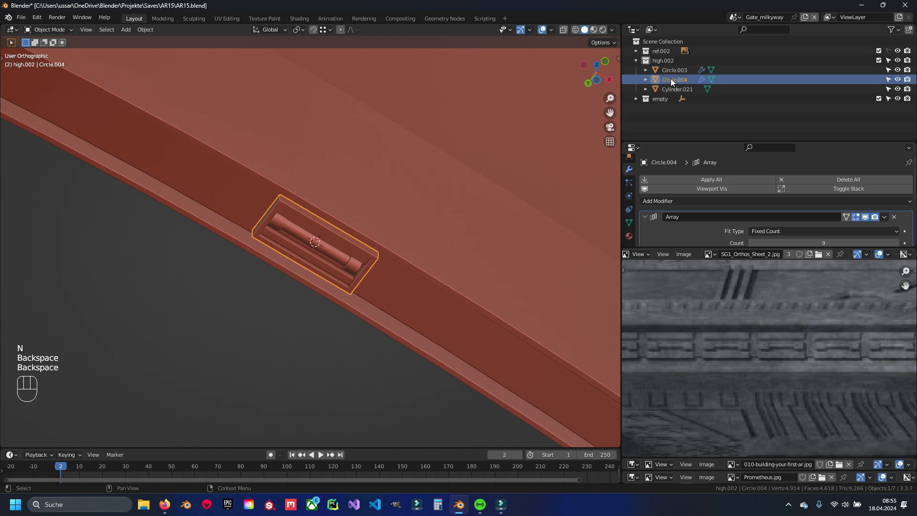
{"action": "key", "text": "a"}
{"action": "key", "text": "a"}
{"action": "key", "text": "ctrl+s"}
{"action": "left_click", "coordinate": [342, 269]}
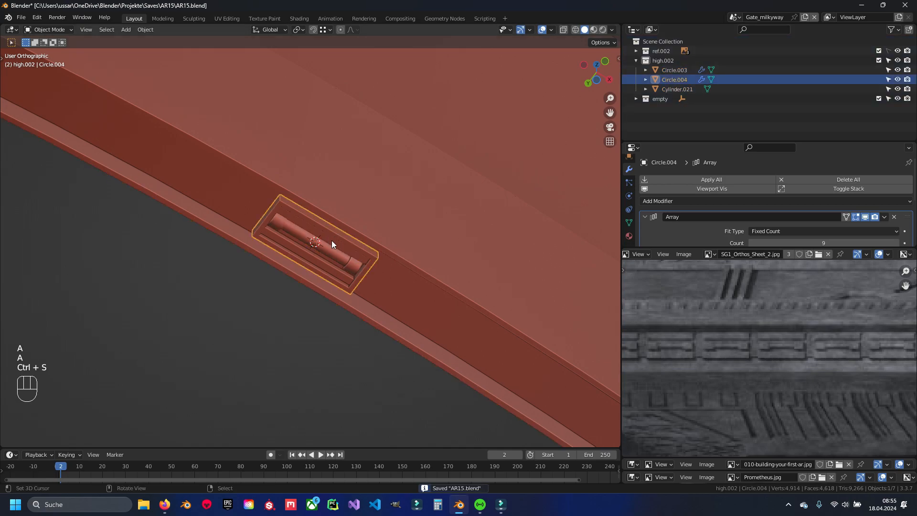
- Expand the empty collection and rename Empty.002 with a name beginning "outer_rin"
{"action": "scroll", "coordinate": [330, 239], "scroll_direction": "down", "scroll_amount": 5}
{"action": "middle_click_drag", "start_coordinate": [348, 249], "coordinate": [327, 286]}
{"action": "key", "text": "KP_1"}
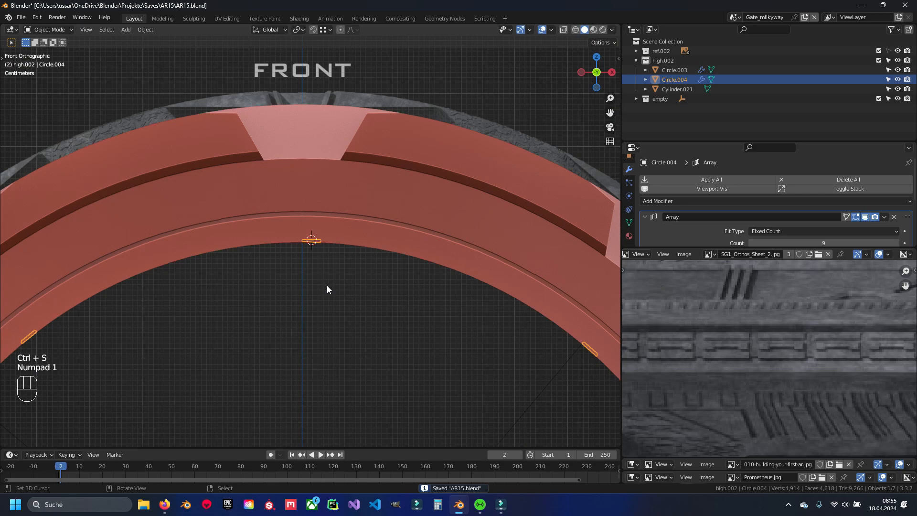
{"action": "scroll", "coordinate": [327, 289], "scroll_direction": "down", "scroll_amount": 3}
{"action": "middle_click_drag", "start_coordinate": [338, 327], "coordinate": [384, 305], "text": "shift"}
{"action": "left_click", "coordinate": [636, 98]}
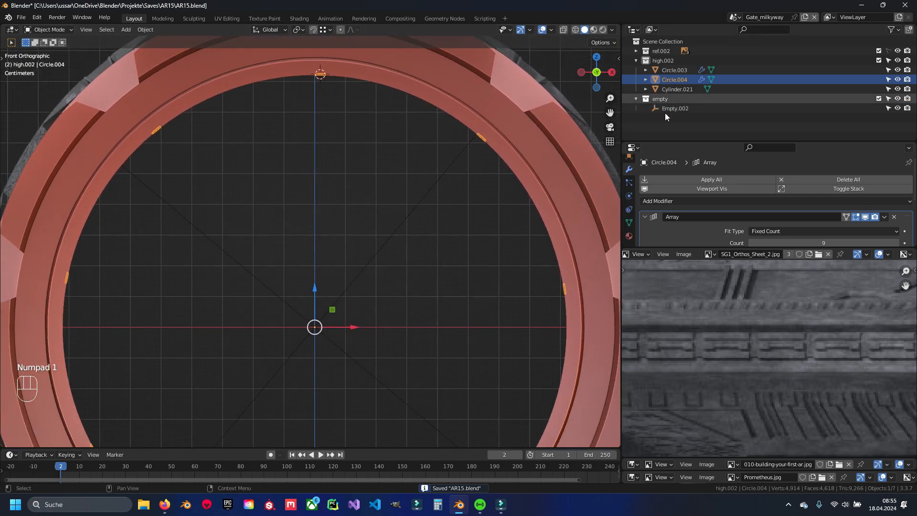
{"action": "double_click", "coordinate": [697, 109]}
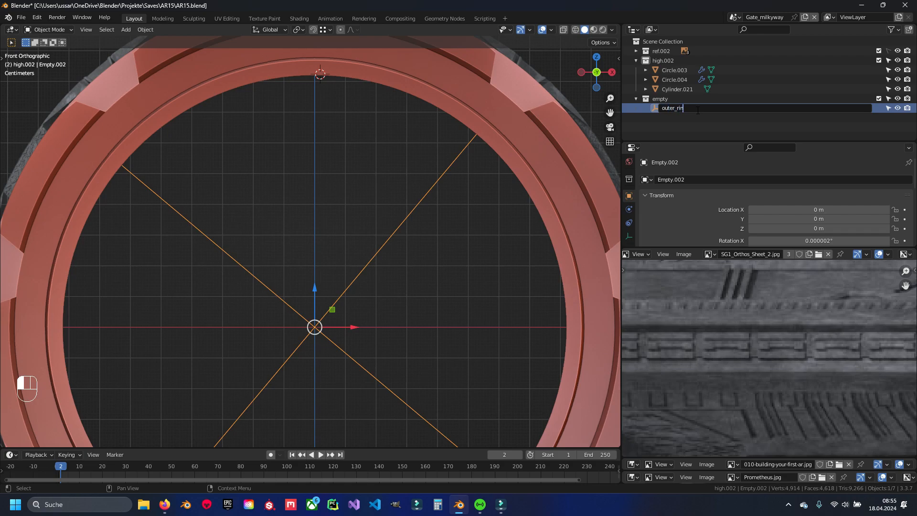
- Rename the selected empty as outer_ring_empty
{"action": "type", "text": "outer_ring_empty"}
{"action": "key", "text": "Return"}
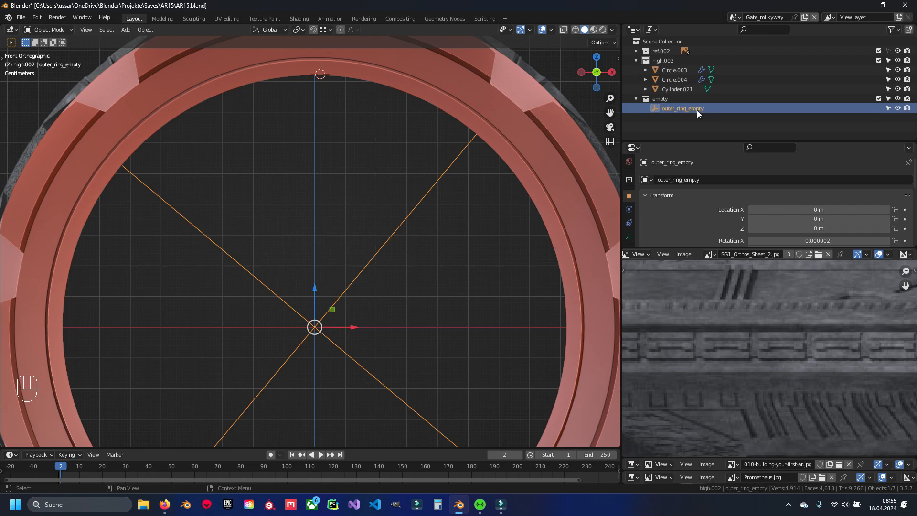
- Snap the 3D cursor to the world origin and add a plain axes empty there
{"action": "scroll", "coordinate": [276, 247], "scroll_direction": "down", "scroll_amount": 2}
{"action": "key", "text": "shift+s"}
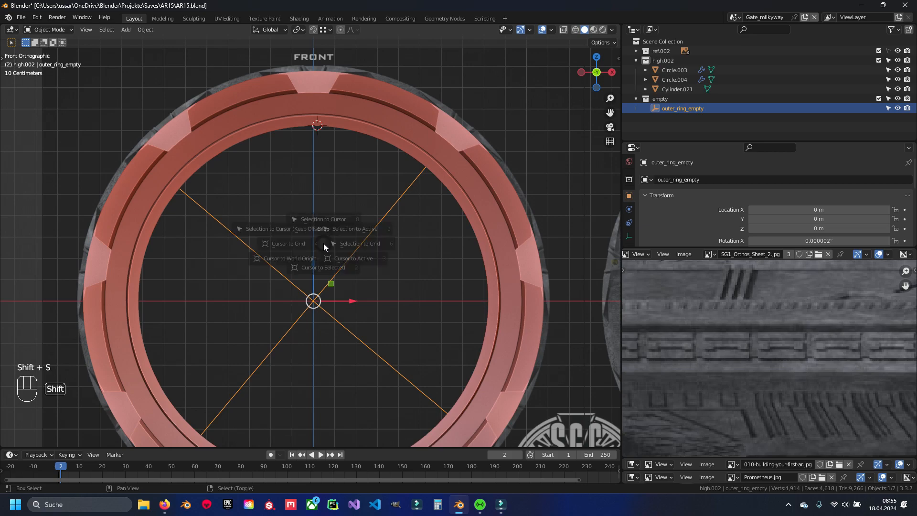
{"action": "left_click", "coordinate": [252, 281]}
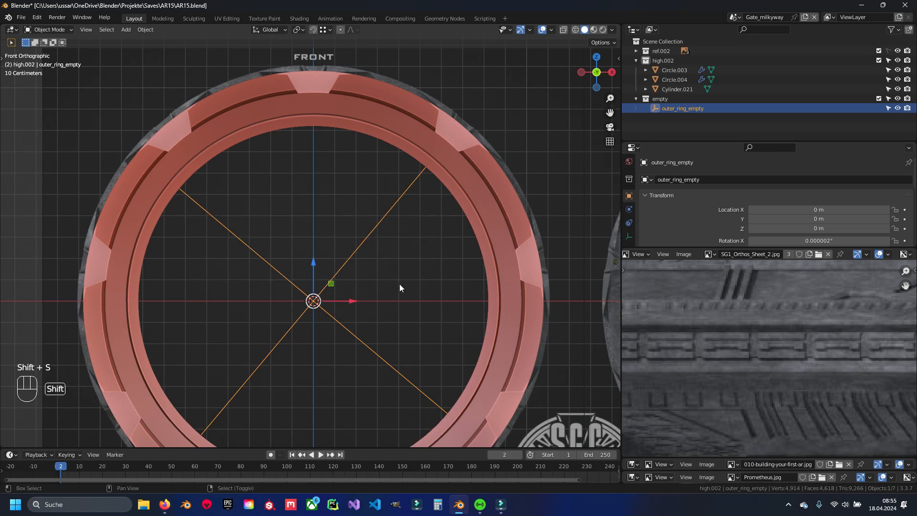
{"action": "key", "text": "shift+a"}
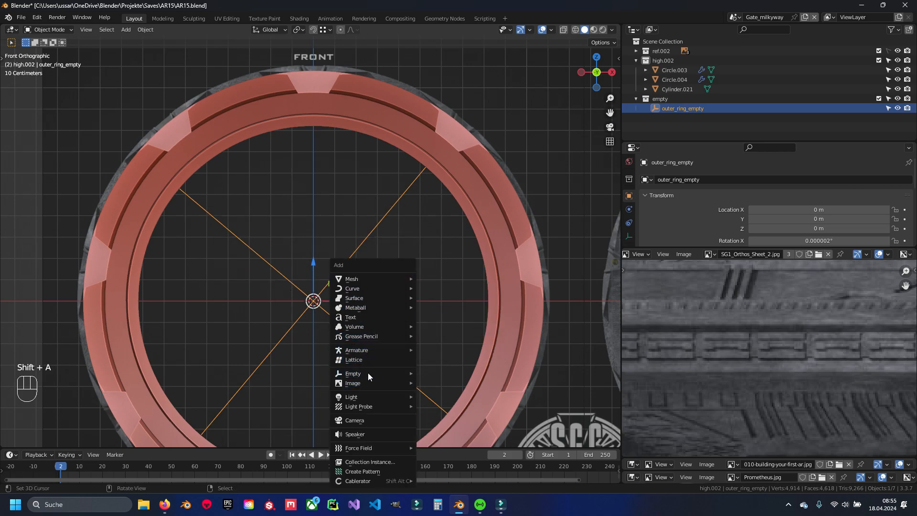
{"action": "mouse_move", "coordinate": [367, 383]}
{"action": "left_click", "coordinate": [454, 375]}
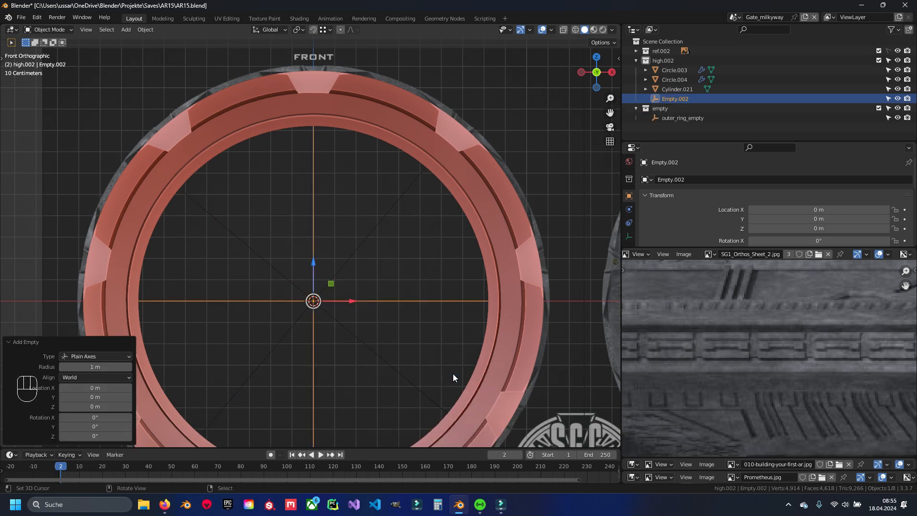
- Rename the new empty as inner_ring_detail_empty
{"action": "double_click", "coordinate": [676, 98]}
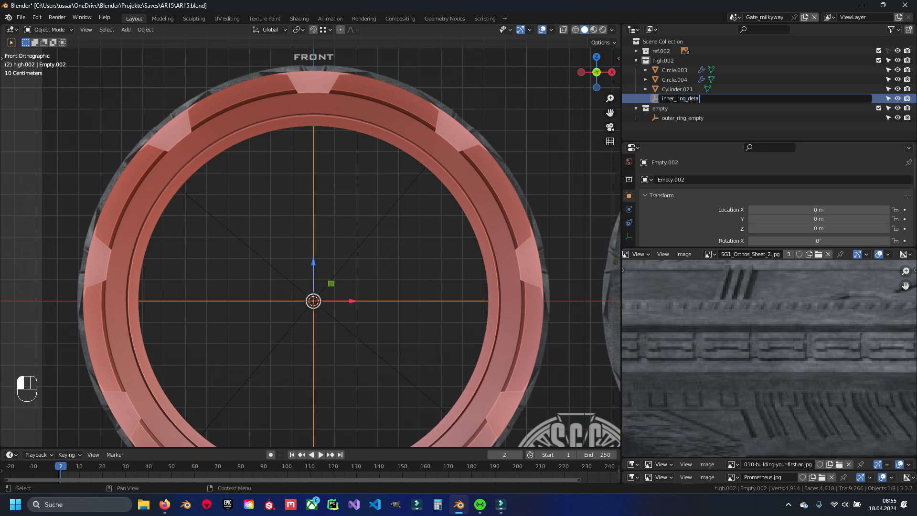
{"action": "type", "text": "inner_ring_detail_empty"}
{"action": "key", "text": "Return"}
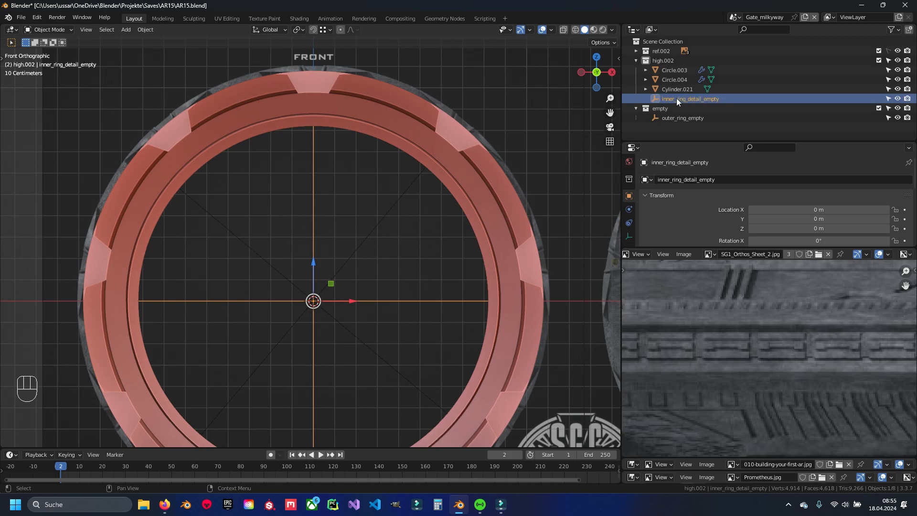
- Move inner_ring_detail_empty into the empty collection and save the file
{"action": "key", "text": "m"}
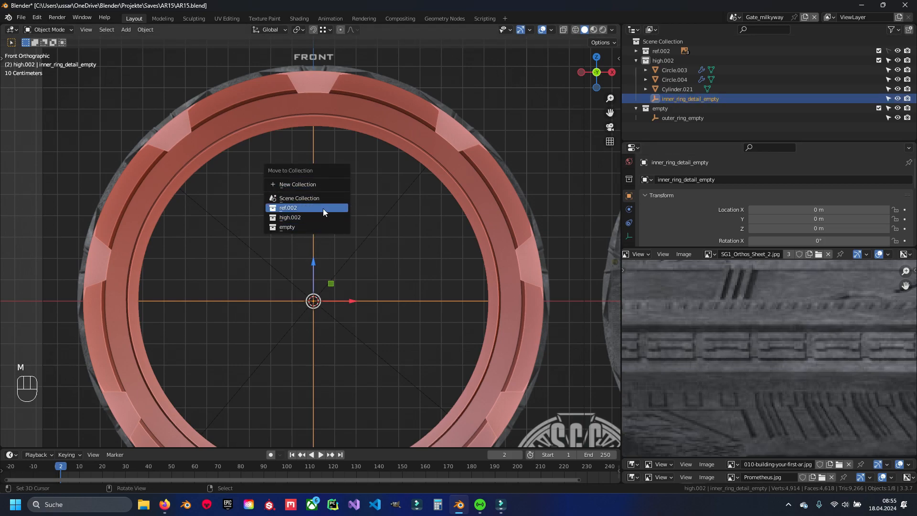
{"action": "left_click", "coordinate": [322, 227]}
{"action": "key", "text": "ctrl+s"}
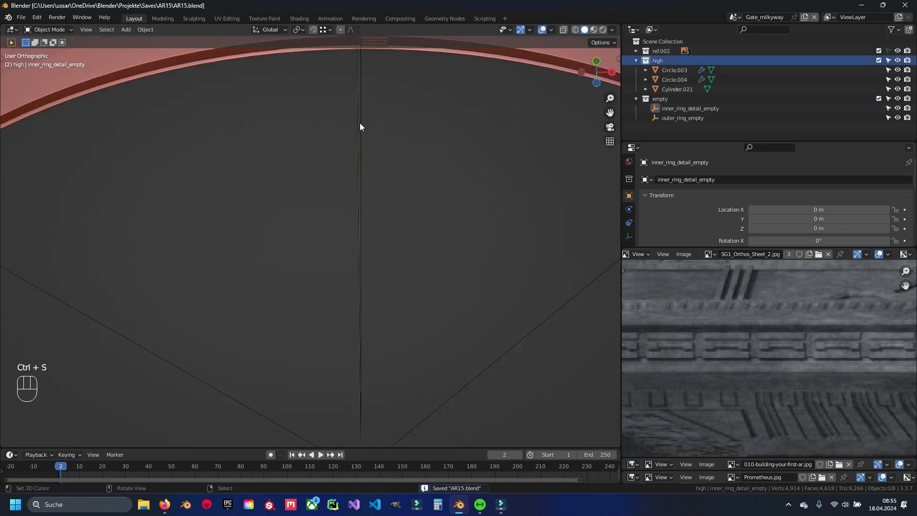
- Join Cylinder.021 into Circle.004 and set the Array modifier's object offset to inner_ring_detail_empty
{"action": "scroll", "coordinate": [358, 144], "scroll_direction": "up", "scroll_amount": 3}
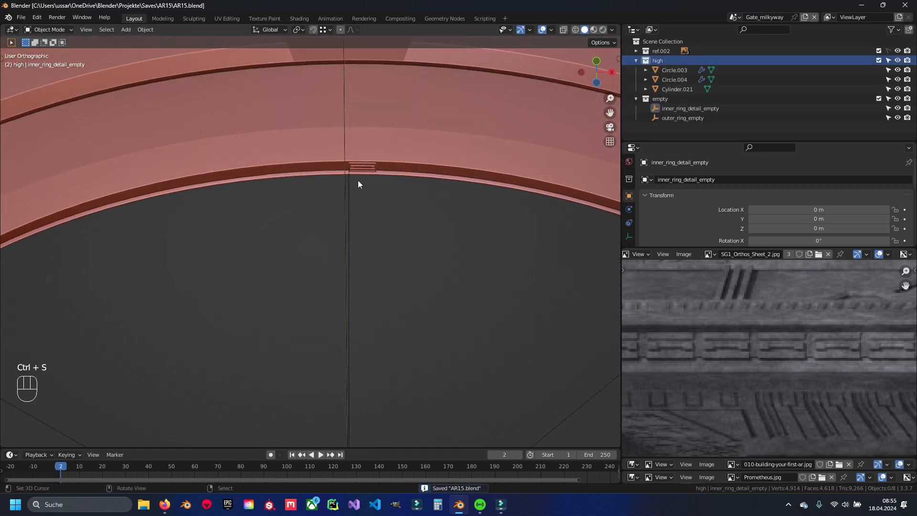
{"action": "left_click", "coordinate": [370, 152]}
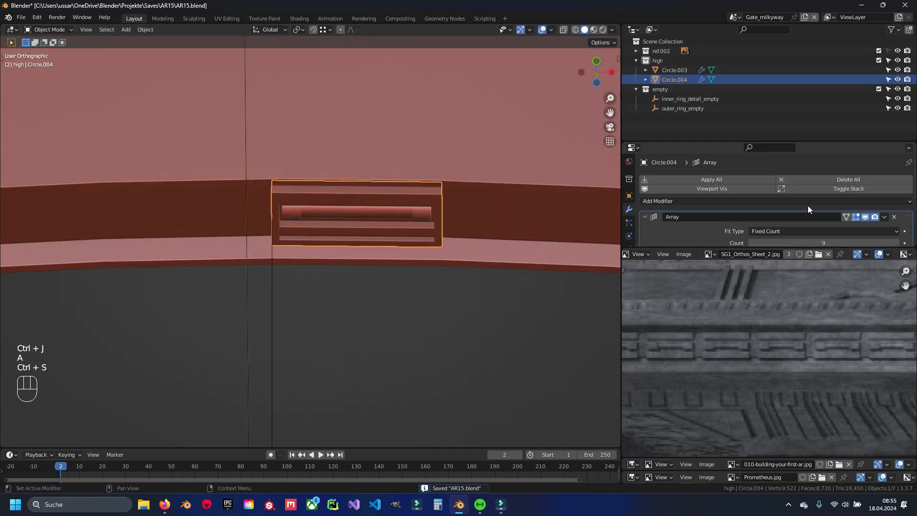
{"action": "scroll", "coordinate": [691, 224], "scroll_direction": "down", "scroll_amount": 3}
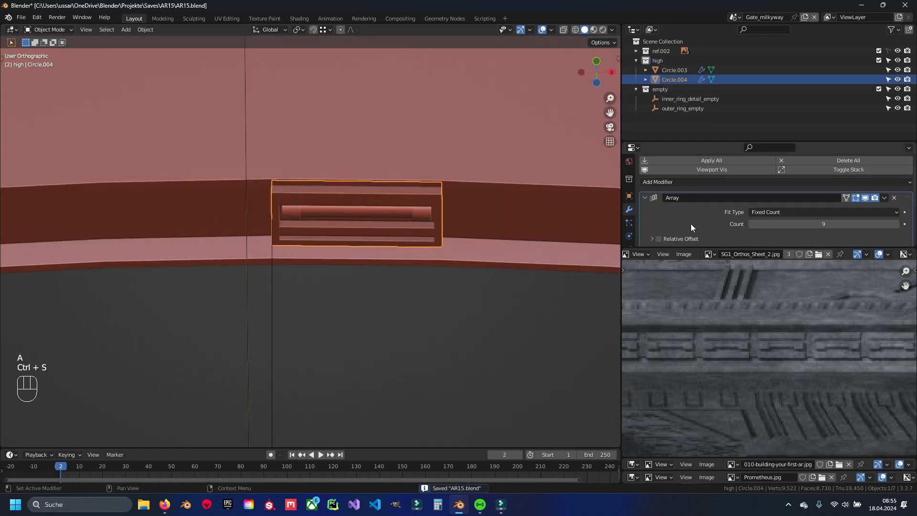
{"action": "scroll", "coordinate": [804, 194], "scroll_direction": "down", "scroll_amount": 2}
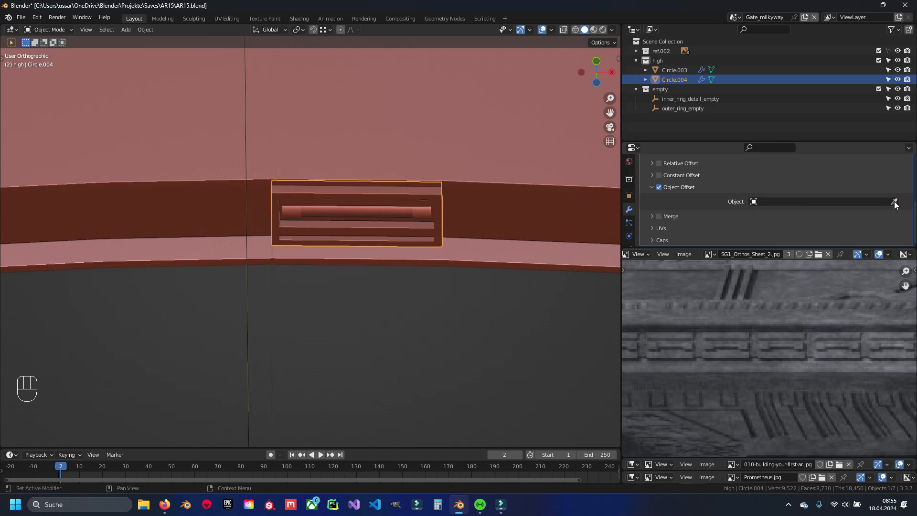
{"action": "left_click", "coordinate": [801, 202]}
{"action": "type", "text": "empty"}
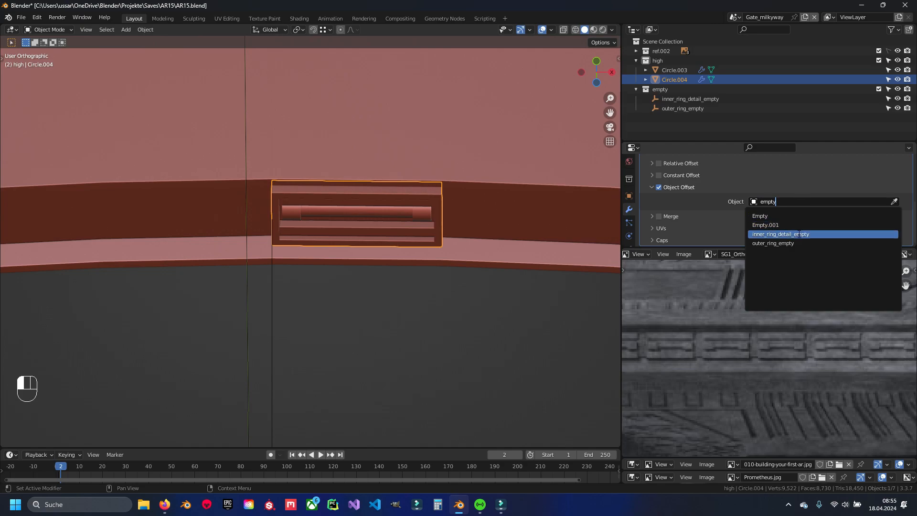
{"action": "left_click", "coordinate": [764, 234]}
- Rotate inner_ring_detail_empty about 2.49° in front view so the detail copies sit end to end along the ring's inner edge
{"action": "scroll", "coordinate": [394, 256], "scroll_direction": "down", "scroll_amount": 6}
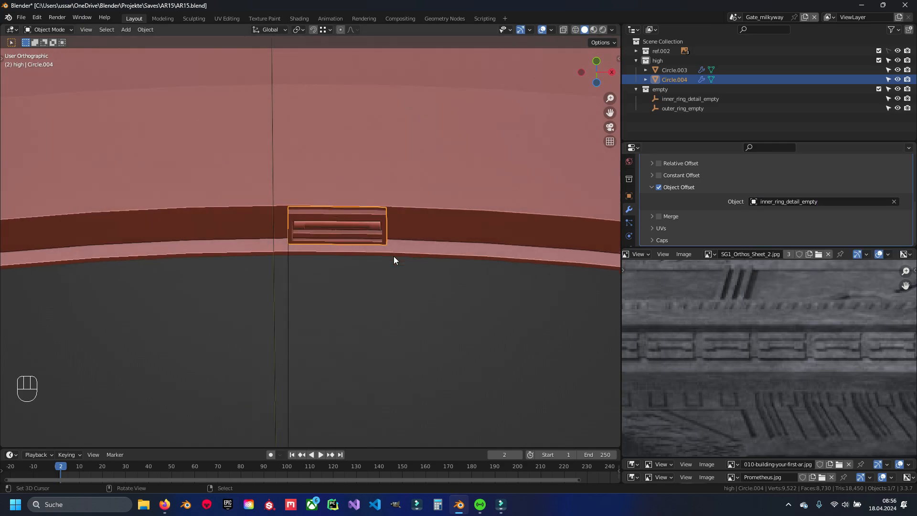
{"action": "scroll", "coordinate": [397, 239], "scroll_direction": "down", "scroll_amount": 5}
{"action": "key", "text": "KP_1"}
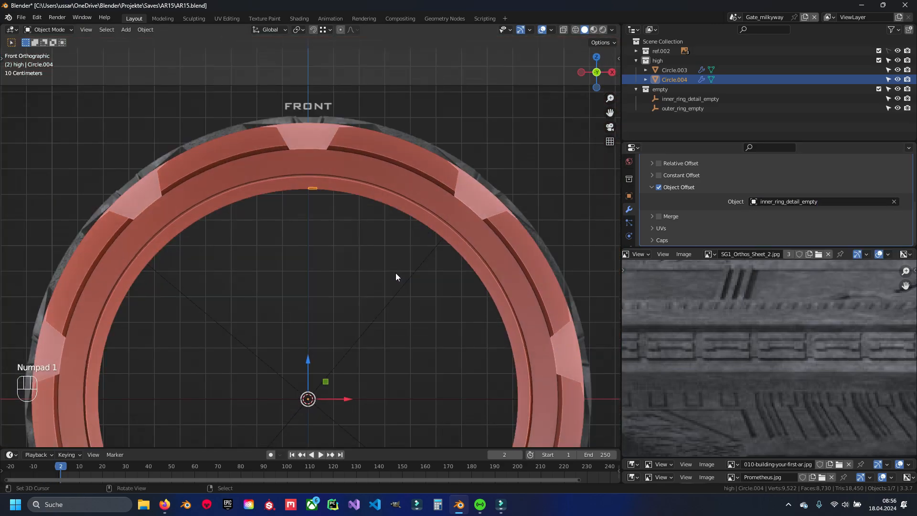
{"action": "key", "text": "z"}
{"action": "right_click", "coordinate": [310, 287]}
{"action": "key", "text": "z"}
{"action": "scroll", "coordinate": [381, 266], "scroll_direction": "down", "scroll_amount": 1}
{"action": "middle_click_drag", "start_coordinate": [383, 266], "coordinate": [402, 203], "text": "shift"}
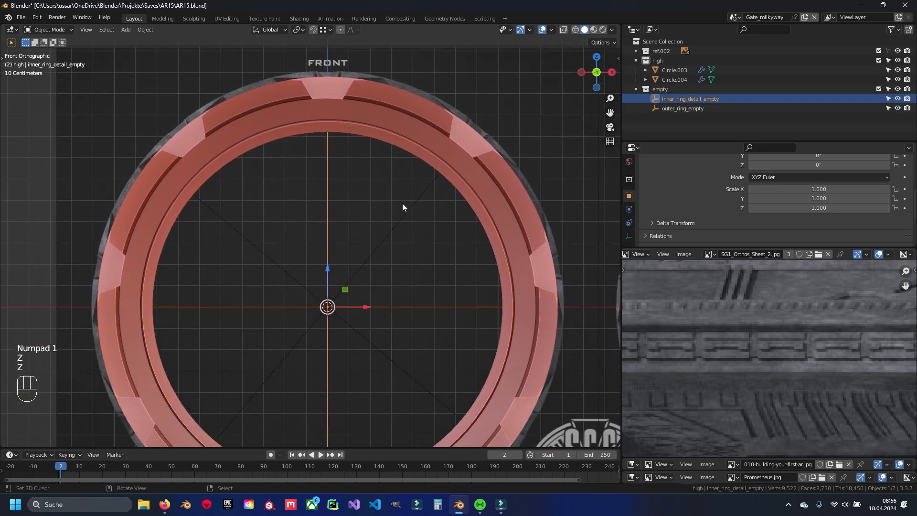
{"action": "key", "text": "z"}
{"action": "scroll", "coordinate": [377, 234], "scroll_direction": "up", "scroll_amount": 8}
{"action": "middle_click_drag", "start_coordinate": [406, 127], "coordinate": [267, 258], "text": "shift"}
{"action": "scroll", "coordinate": [313, 239], "scroll_direction": "up", "scroll_amount": 6}
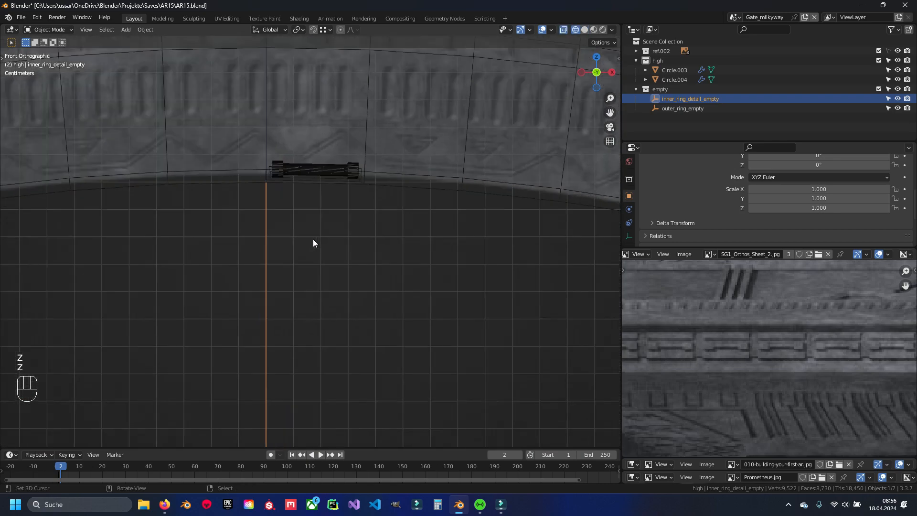
{"action": "middle_click_drag", "start_coordinate": [370, 108], "coordinate": [340, 166], "text": "shift"}
{"action": "key", "text": "r"}
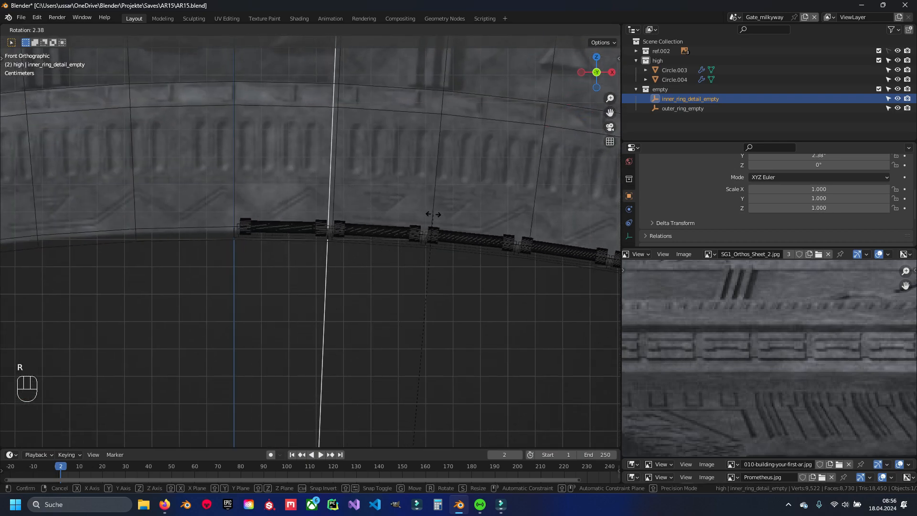
{"action": "left_click", "coordinate": [436, 219]}
{"action": "scroll", "coordinate": [462, 193], "scroll_direction": "up", "scroll_amount": 2}
{"action": "middle_click_drag", "start_coordinate": [461, 194], "coordinate": [411, 216], "text": "shift"}
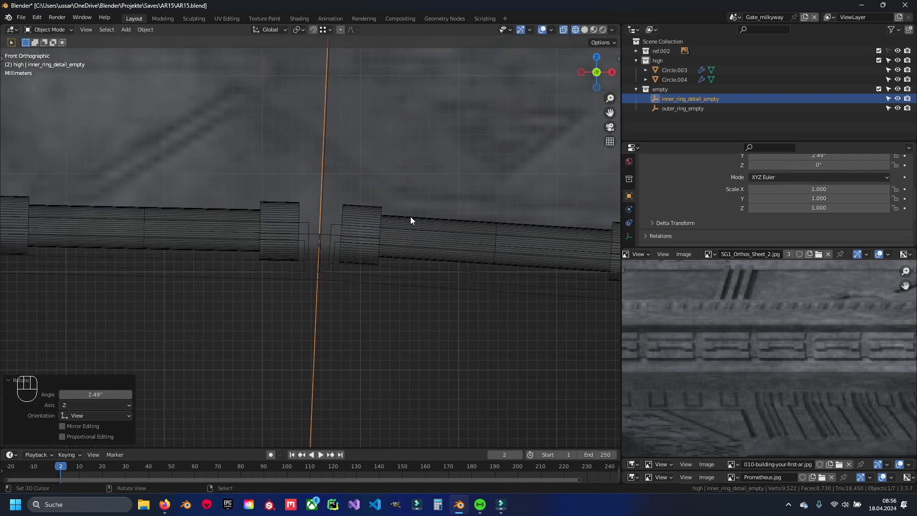
- Inspect the arrayed details along the inner ring in solid shading and save the file
{"action": "scroll", "coordinate": [402, 218], "scroll_direction": "down", "scroll_amount": 3}
{"action": "scroll", "coordinate": [403, 219], "scroll_direction": "down", "scroll_amount": 5}
{"action": "key", "text": "z"}
{"action": "mouse_move", "coordinate": [420, 248]}
{"action": "middle_mouse_down"}
{"action": "mouse_move", "coordinate": [442, 230]}
{"action": "mouse_move", "coordinate": [391, 185]}
{"action": "mouse_move", "coordinate": [376, 232]}
{"action": "middle_mouse_up"}
{"action": "scroll", "coordinate": [682, 192], "scroll_direction": "up", "scroll_amount": 5}
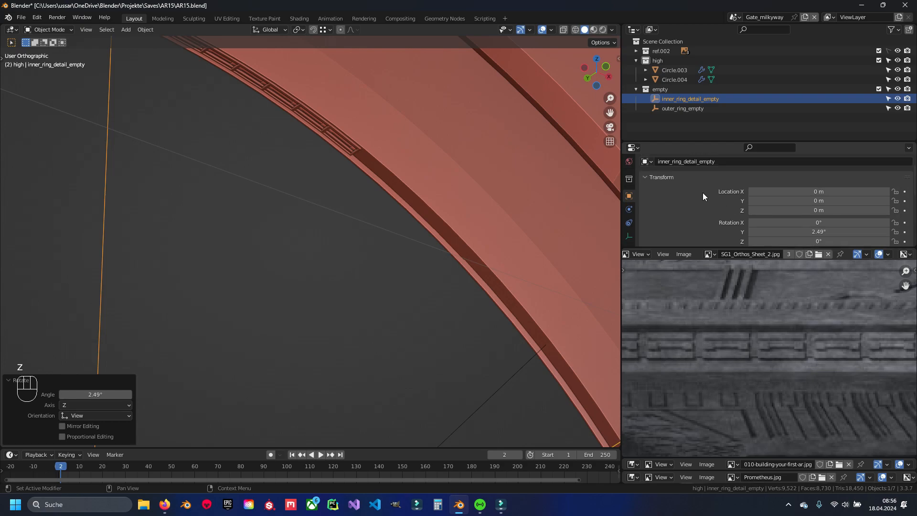
{"action": "middle_click_drag", "start_coordinate": [457, 249], "coordinate": [399, 205], "text": "shift"}
{"action": "scroll", "coordinate": [403, 208], "scroll_direction": "down", "scroll_amount": 5}
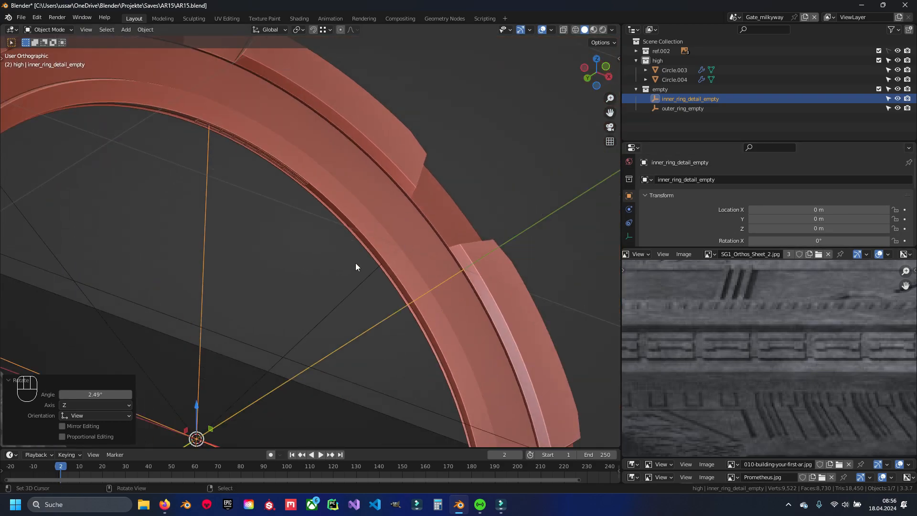
{"action": "key", "text": "ctrl+s"}
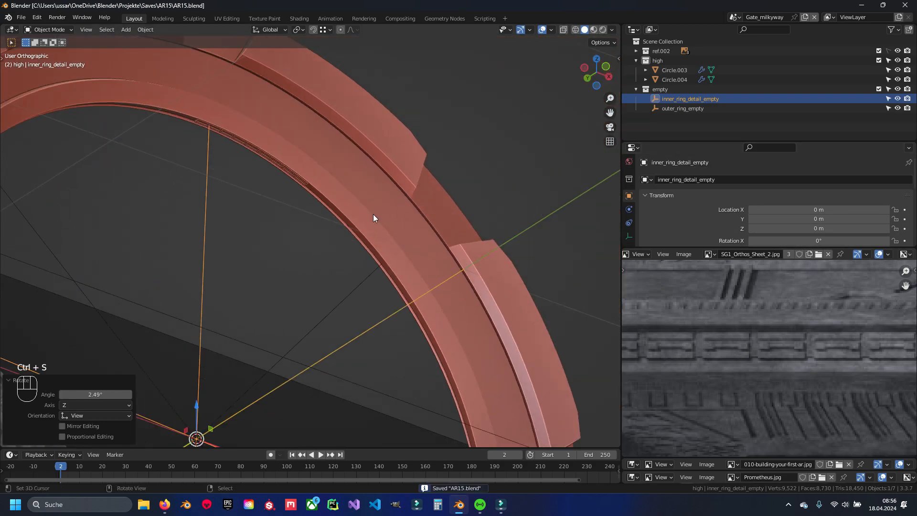
- Turn off the viewport display of the Array modifier on the main ring, Circle.003
{"action": "left_click", "coordinate": [176, 73]}
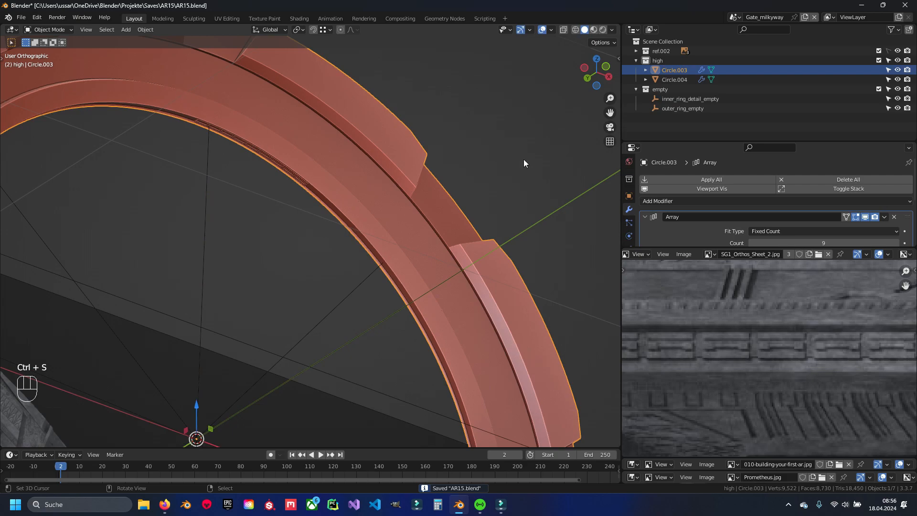
{"action": "left_click", "coordinate": [864, 218]}
{"action": "left_click", "coordinate": [205, 222]}
{"action": "scroll", "coordinate": [264, 161], "scroll_direction": "up", "scroll_amount": 4}
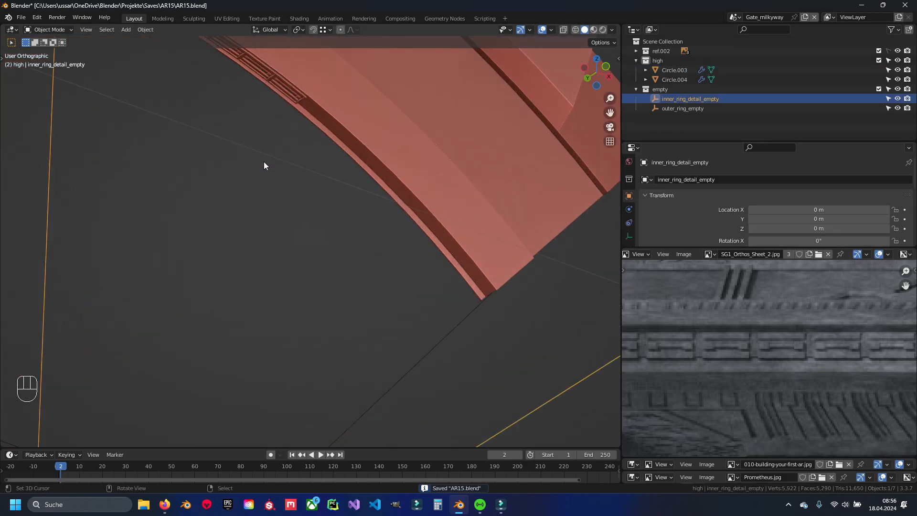
{"action": "middle_click_drag", "start_coordinate": [533, 363], "coordinate": [555, 229], "text": "shift"}
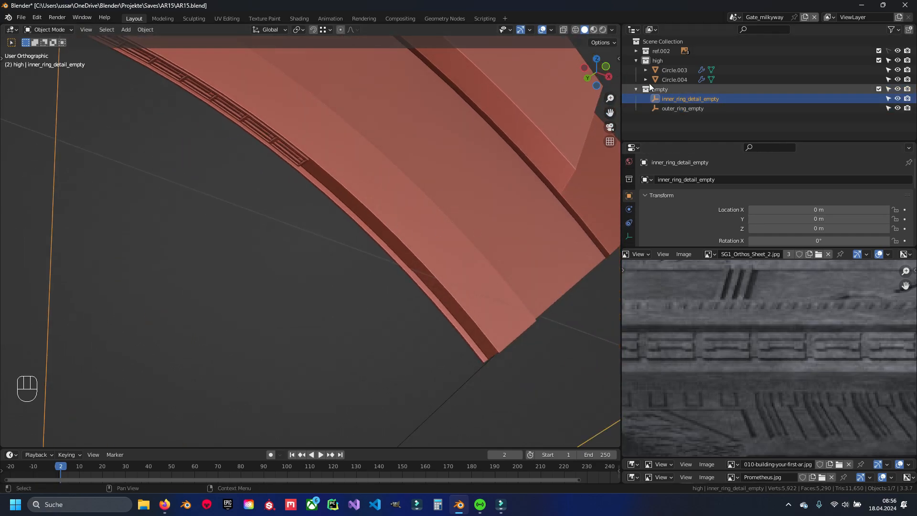
- Set the Array count of the inner ring detail, Circle.004, to 16 so the copies reach the segment's end edge
{"action": "left_click", "coordinate": [281, 146]}
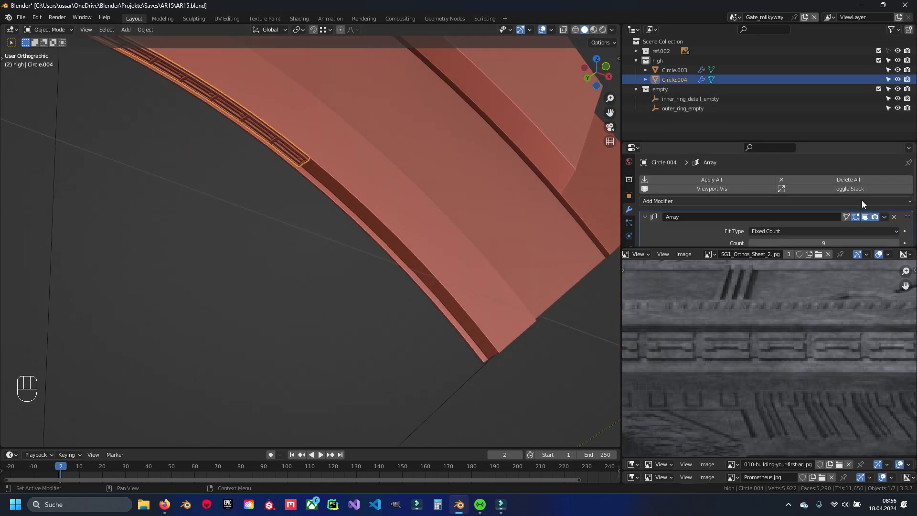
{"action": "scroll", "coordinate": [807, 219], "scroll_direction": "down", "scroll_amount": 1}
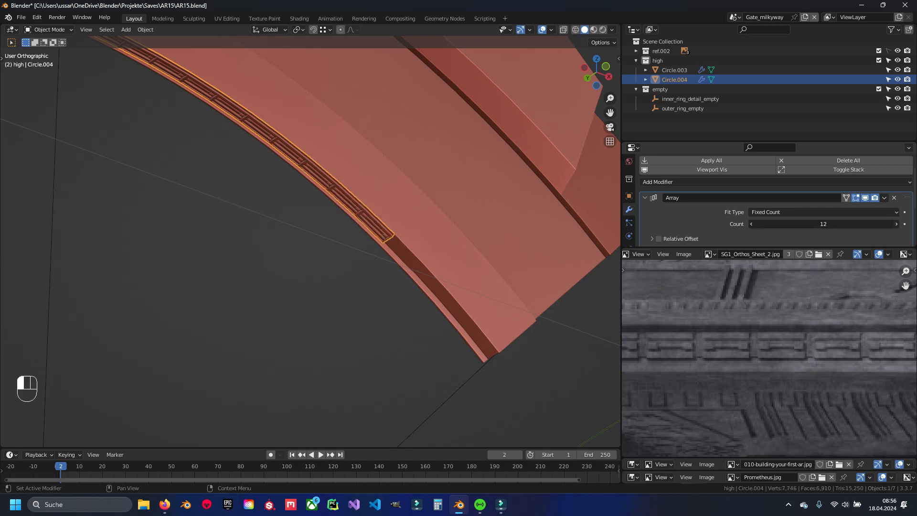
{"action": "middle_click_drag", "start_coordinate": [614, 304], "coordinate": [372, 281], "text": "shift"}
{"action": "key", "text": "KP_1"}
{"action": "scroll", "coordinate": [537, 245], "scroll_direction": "down", "scroll_amount": 7}
{"action": "scroll", "coordinate": [371, 220], "scroll_direction": "down", "scroll_amount": 3}
{"action": "key", "text": "z"}
{"action": "scroll", "coordinate": [372, 201], "scroll_direction": "up", "scroll_amount": 7}
{"action": "middle_click_drag", "start_coordinate": [379, 164], "coordinate": [372, 258], "text": "shift"}
{"action": "scroll", "coordinate": [371, 230], "scroll_direction": "up", "scroll_amount": 4}
{"action": "scroll", "coordinate": [371, 229], "scroll_direction": "up", "scroll_amount": 2}
{"action": "middle_click_drag", "start_coordinate": [518, 207], "coordinate": [443, 211], "text": "shift"}
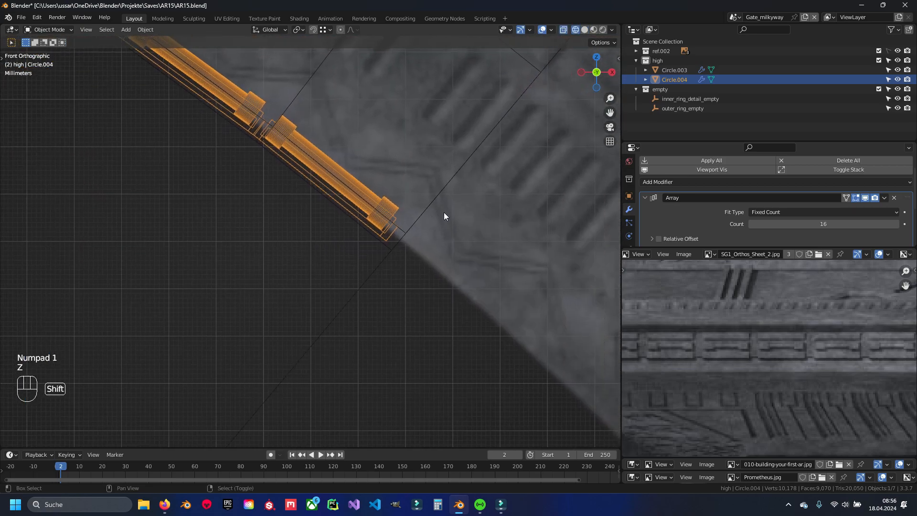
- Rotate the entire Circle.004 mesh 0.0283° about the ring's center in Edit Mode
{"action": "scroll", "coordinate": [441, 213], "scroll_direction": "down", "scroll_amount": 11}
{"action": "middle_click_drag", "start_coordinate": [210, 158], "coordinate": [550, 263], "text": "shift"}
{"action": "scroll", "coordinate": [328, 217], "scroll_direction": "up", "scroll_amount": 7}
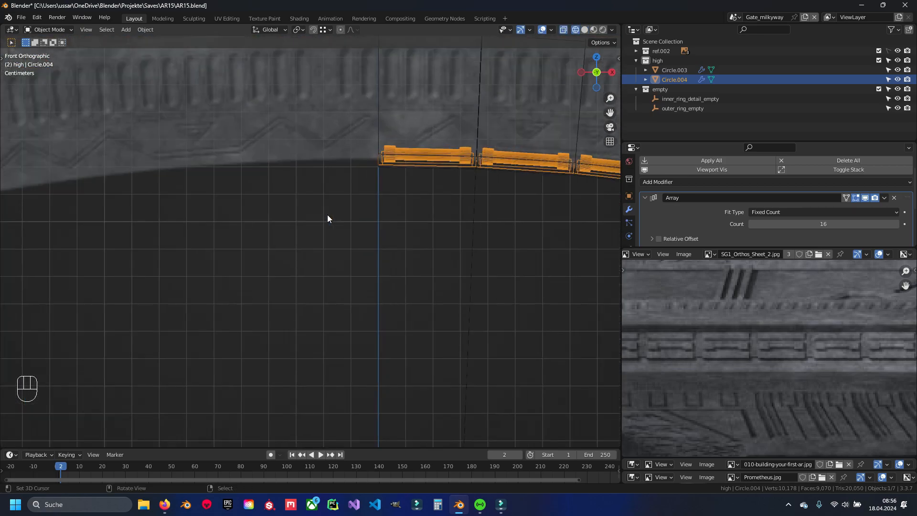
{"action": "middle_click_drag", "start_coordinate": [328, 217], "coordinate": [290, 295], "text": "shift"}
{"action": "scroll", "coordinate": [344, 237], "scroll_direction": "up", "scroll_amount": 6}
{"action": "middle_click_drag", "start_coordinate": [344, 237], "coordinate": [115, 245], "text": "shift"}
{"action": "scroll", "coordinate": [273, 231], "scroll_direction": "up", "scroll_amount": 1}
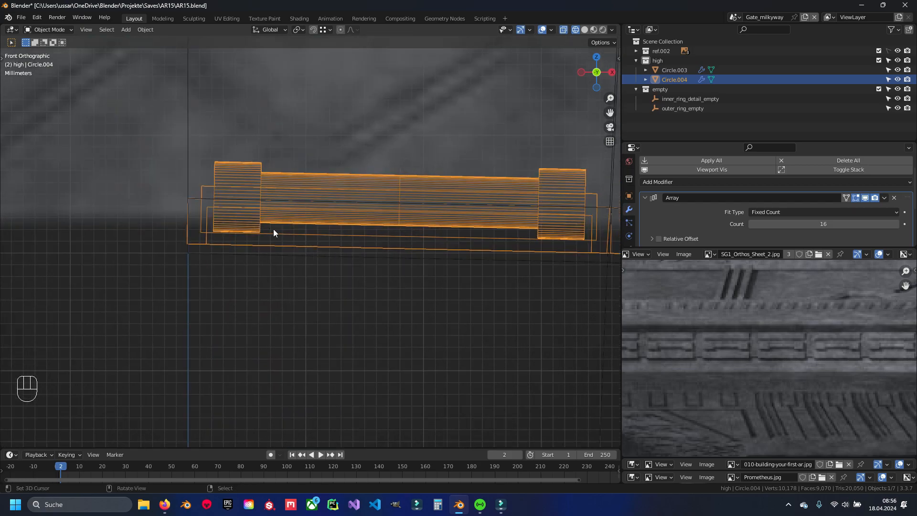
{"action": "key", "text": "Tab"}
{"action": "key", "text": "a"}
{"action": "key", "text": "a"}
{"action": "middle_click_drag", "start_coordinate": [436, 241], "coordinate": [371, 241], "text": "shift"}
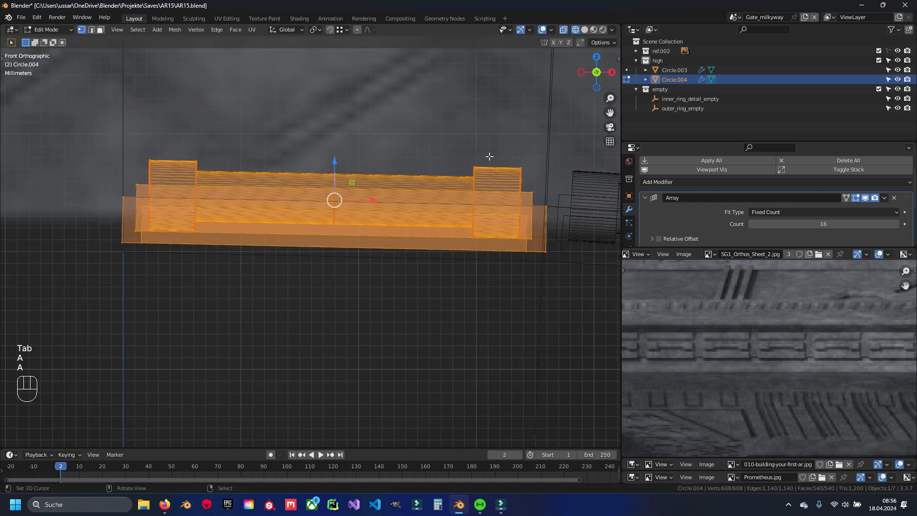
{"action": "key", "text": "Escape"}
{"action": "left_click", "coordinate": [452, 108]}
{"action": "scroll", "coordinate": [430, 148], "scroll_direction": "down", "scroll_amount": 6}
{"action": "scroll", "coordinate": [363, 186], "scroll_direction": "up", "scroll_amount": 6}
{"action": "middle_click_drag", "start_coordinate": [136, 223], "coordinate": [272, 234], "text": "shift"}
{"action": "scroll", "coordinate": [268, 233], "scroll_direction": "up", "scroll_amount": 4}
- Check how the last detail copy lines up with the segment's end edge and review the Array's object offset settings
{"action": "scroll", "coordinate": [280, 246], "scroll_direction": "down", "scroll_amount": 17}
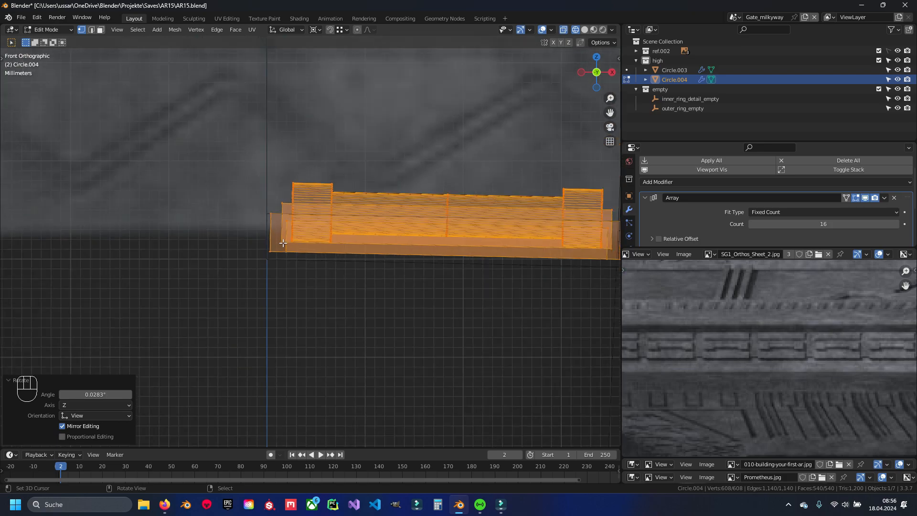
{"action": "middle_click_drag", "start_coordinate": [415, 234], "coordinate": [143, 90], "text": "shift"}
{"action": "middle_click_drag", "start_coordinate": [612, 334], "coordinate": [354, 248], "text": "shift"}
{"action": "scroll", "coordinate": [358, 129], "scroll_direction": "up", "scroll_amount": 2}
{"action": "scroll", "coordinate": [355, 248], "scroll_direction": "up", "scroll_amount": 7}
{"action": "scroll", "coordinate": [282, 240], "scroll_direction": "up", "scroll_amount": 7}
{"action": "middle_click_drag", "start_coordinate": [546, 222], "coordinate": [499, 198], "text": "shift"}
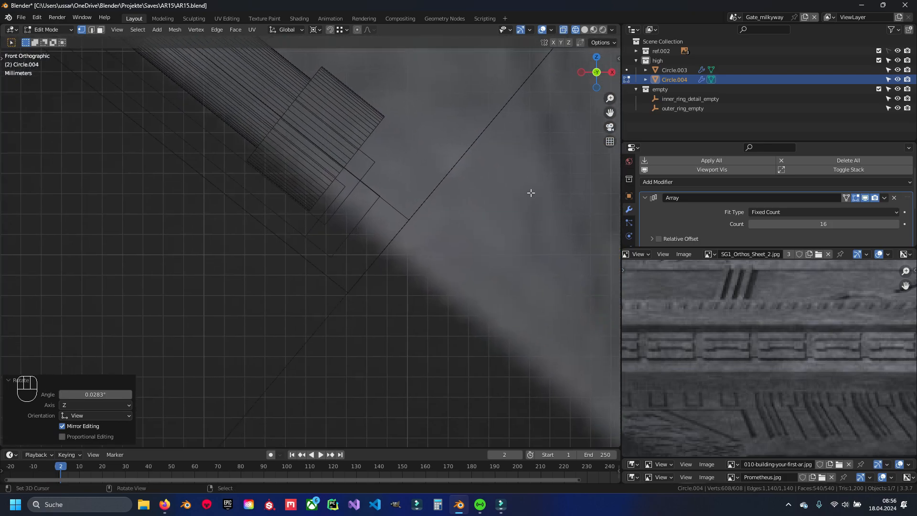
{"action": "scroll", "coordinate": [831, 235], "scroll_direction": "down", "scroll_amount": 4}
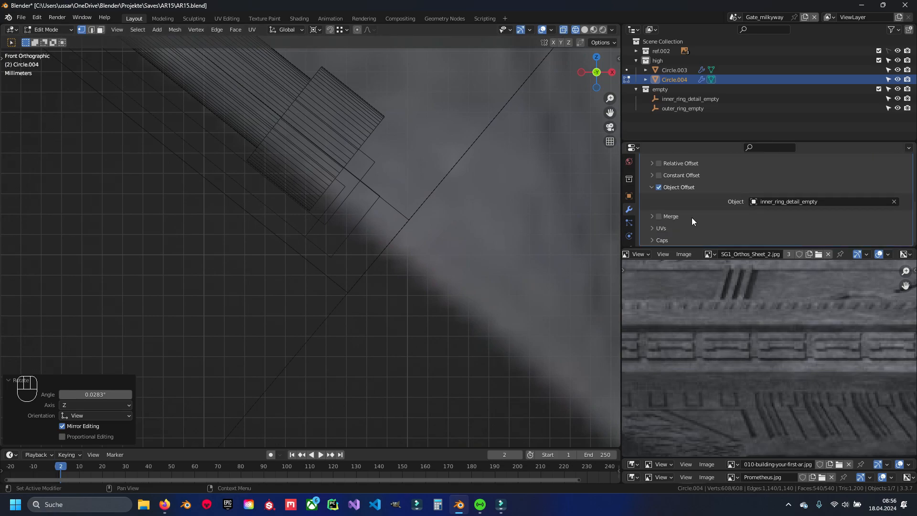
- Leave Edit Mode and rotate inner_ring_detail_empty to about 2.5° around Y, aligning the last detail copy with the segment's end edge
{"action": "scroll", "coordinate": [277, 235], "scroll_direction": "down", "scroll_amount": 5}
{"action": "scroll", "coordinate": [375, 231], "scroll_direction": "down", "scroll_amount": 3}
{"action": "scroll", "coordinate": [317, 245], "scroll_direction": "up", "scroll_amount": 4}
{"action": "key", "text": "Tab"}
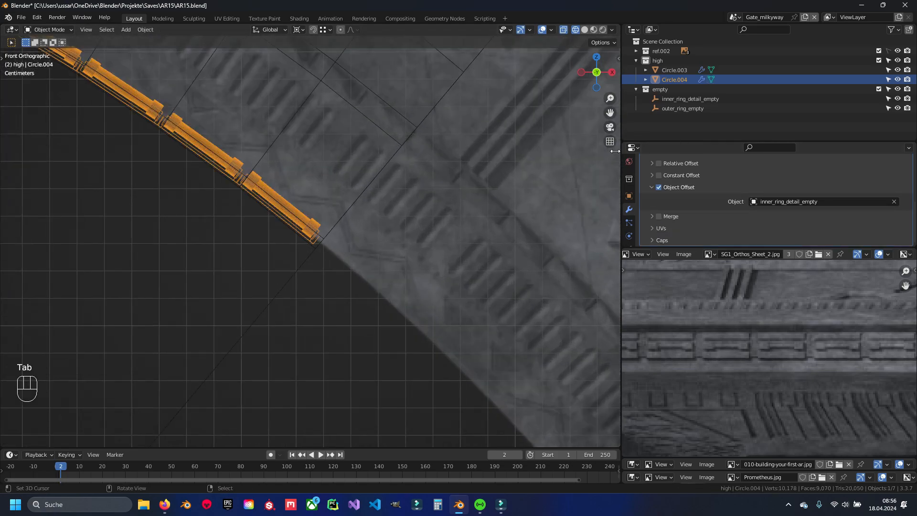
{"action": "scroll", "coordinate": [614, 142], "scroll_direction": "up", "scroll_amount": 3}
{"action": "left_click", "coordinate": [698, 99]}
{"action": "scroll", "coordinate": [380, 247], "scroll_direction": "up", "scroll_amount": 2}
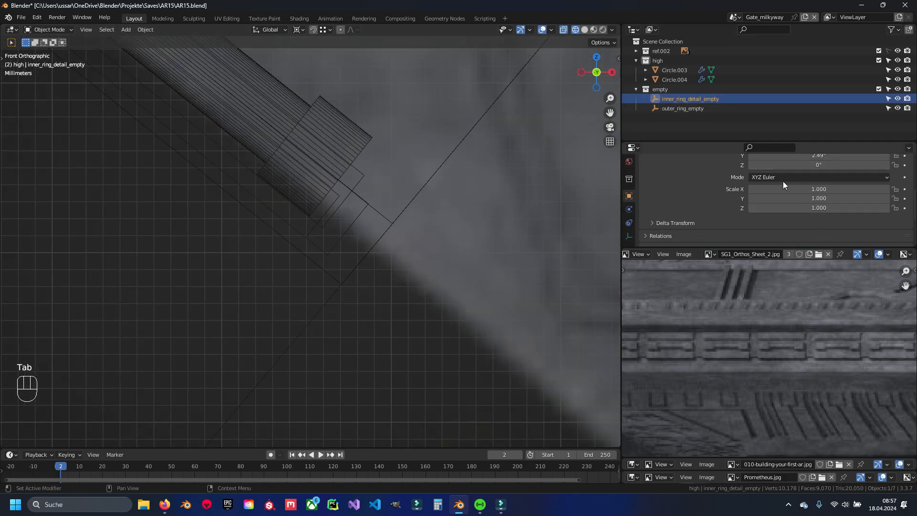
{"action": "scroll", "coordinate": [788, 177], "scroll_direction": "up", "scroll_amount": 4}
{"action": "key", "text": "shift"}
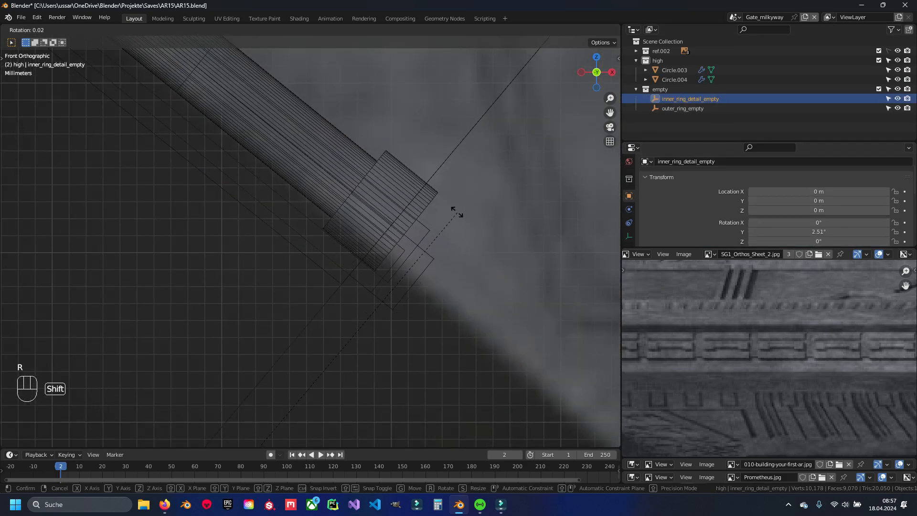
{"action": "left_click", "coordinate": [342, 156]}
- Return to solid shading, deselect everything and save the file
{"action": "key", "text": "shift+z"}
{"action": "mouse_move", "coordinate": [353, 224]}
{"action": "middle_mouse_down"}
{"action": "mouse_move", "coordinate": [254, 217]}
{"action": "mouse_move", "coordinate": [247, 234]}
{"action": "mouse_move", "coordinate": [372, 236]}
{"action": "middle_mouse_up"}
{"action": "key", "text": "a"}
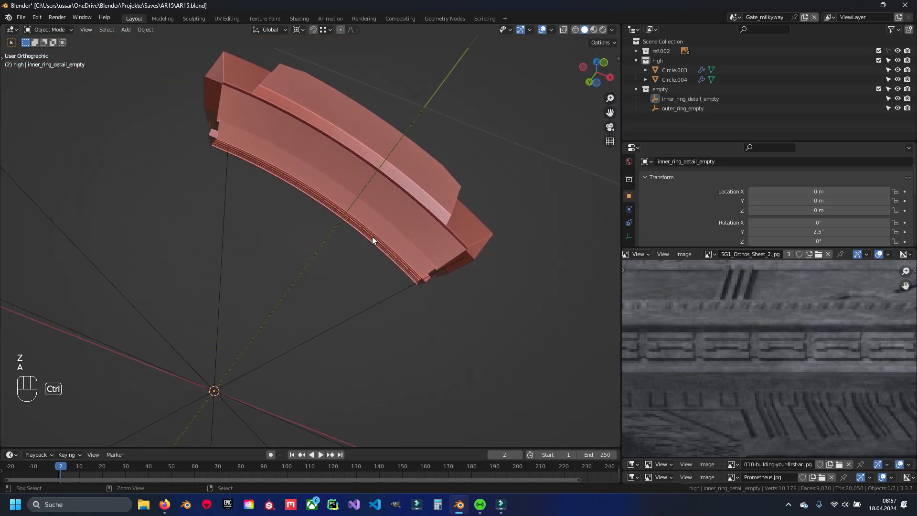
{"action": "key", "text": "ctrl+s"}
{"action": "scroll", "coordinate": [423, 277], "scroll_direction": "up", "scroll_amount": 4}
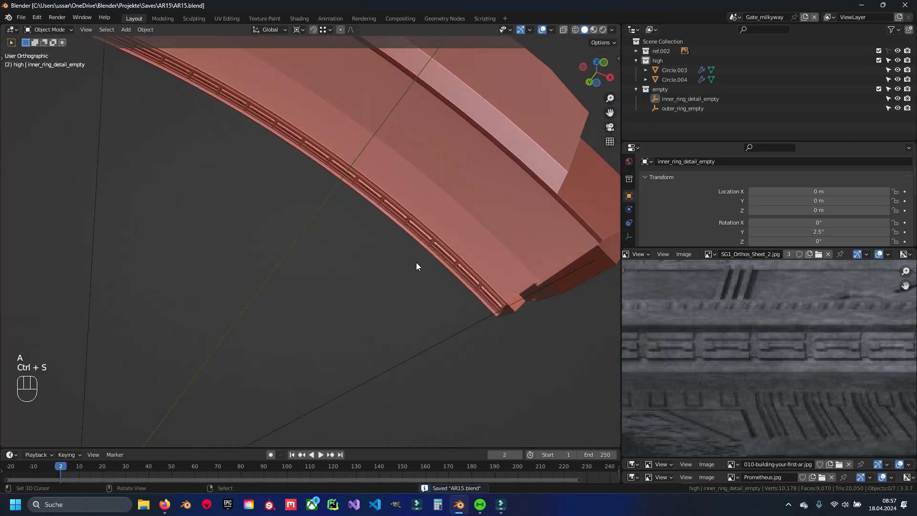
- Turn the viewport display of the Array modifier on the main ring, Circle.003, back on and save the file
{"action": "left_click", "coordinate": [484, 248]}
{"action": "left_click", "coordinate": [866, 197]}
{"action": "scroll", "coordinate": [420, 228], "scroll_direction": "down", "scroll_amount": 5}
{"action": "key", "text": "a"}
{"action": "middle_click_drag", "start_coordinate": [292, 199], "coordinate": [320, 230], "text": "shift"}
{"action": "key", "text": "ctrl+s"}
{"action": "scroll", "coordinate": [320, 233], "scroll_direction": "up", "scroll_amount": 3}
{"action": "scroll", "coordinate": [259, 167], "scroll_direction": "up", "scroll_amount": 2}
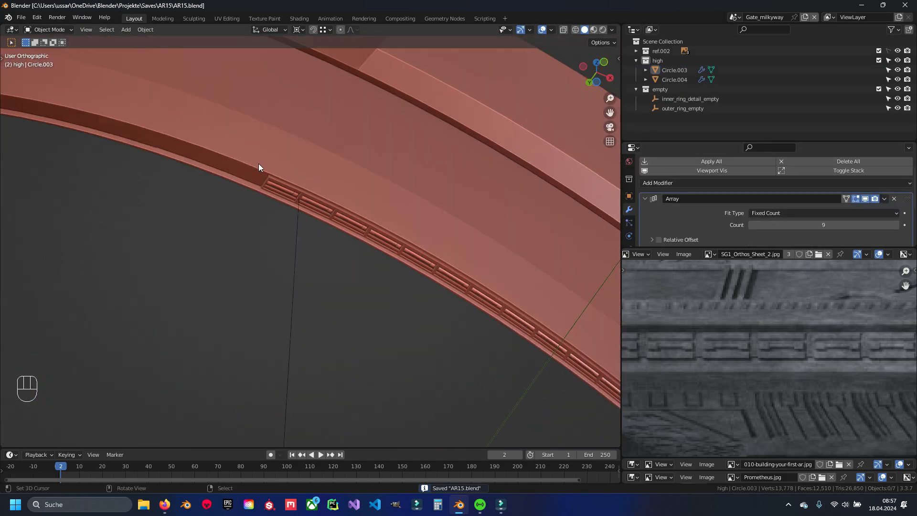
{"action": "middle_click_drag", "start_coordinate": [551, 231], "coordinate": [540, 234], "text": "shift"}
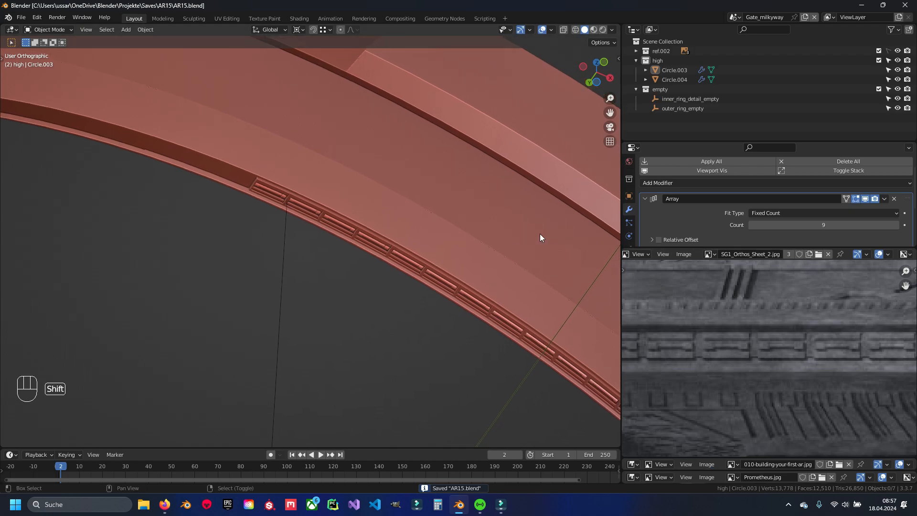
- Collapse the Array modifier settings of Circle.003 and save the file
{"action": "left_click", "coordinate": [643, 199]}
{"action": "middle_click_drag", "start_coordinate": [408, 230], "coordinate": [337, 215], "text": "shift"}
{"action": "scroll", "coordinate": [392, 260], "scroll_direction": "down", "scroll_amount": 6}
{"action": "scroll", "coordinate": [385, 261], "scroll_direction": "down", "scroll_amount": 2}
{"action": "key", "text": "ctrl+s"}
- Set the Array count of the inner ring detail, Circle.004, to 144 so the copies run around the whole ring
{"action": "left_click", "coordinate": [363, 218]}
{"action": "scroll", "coordinate": [787, 217], "scroll_direction": "down", "scroll_amount": 2}
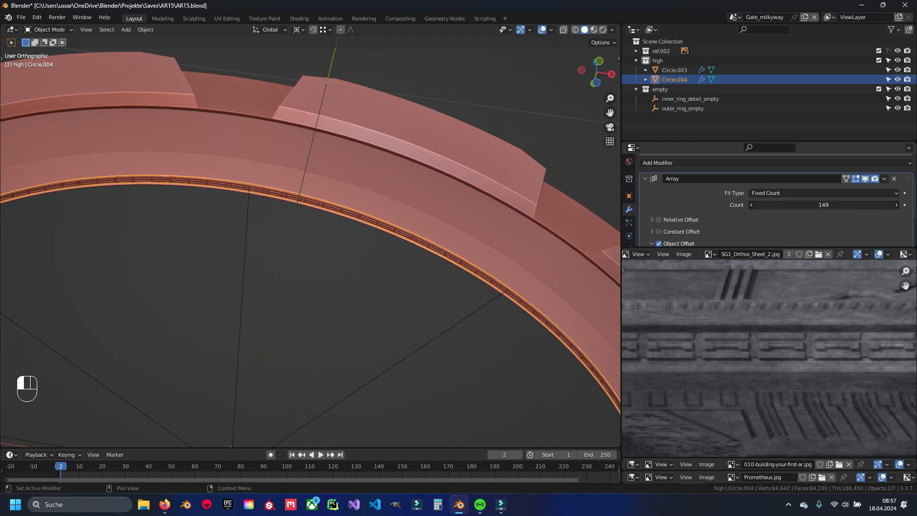
{"action": "scroll", "coordinate": [428, 257], "scroll_direction": "up", "scroll_amount": 6}
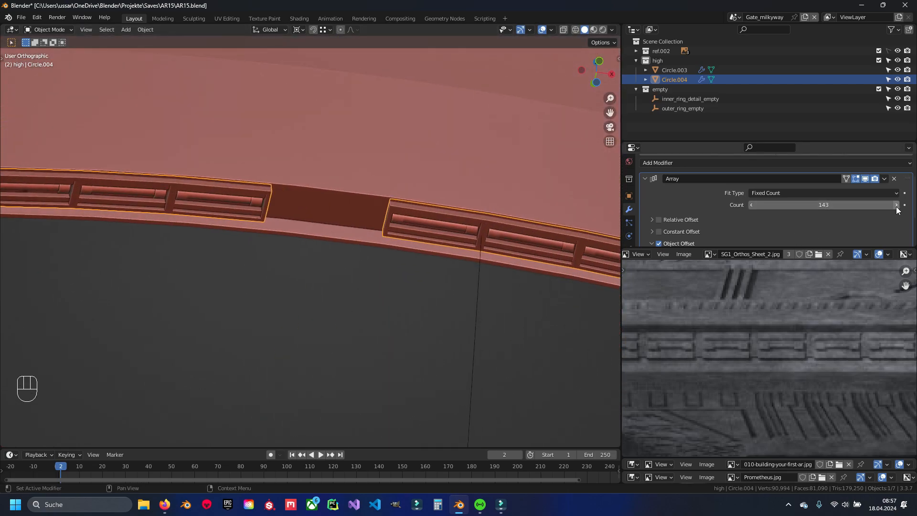
{"action": "left_click", "coordinate": [896, 206]}
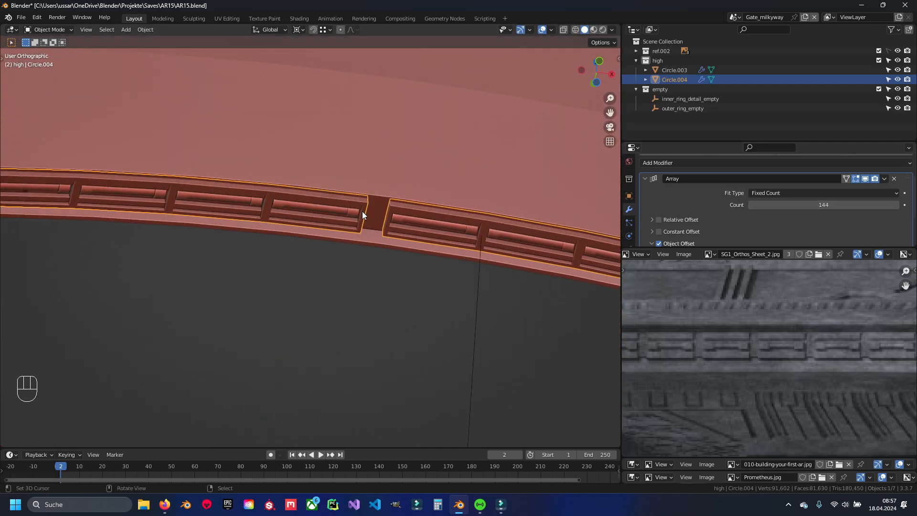
- Rotate inner_ring_detail_empty by 0.00363° in front wireframe view to narrow the gap between the first and last copies
{"action": "key", "text": "KP_1"}
{"action": "key", "text": "KP_Decimal"}
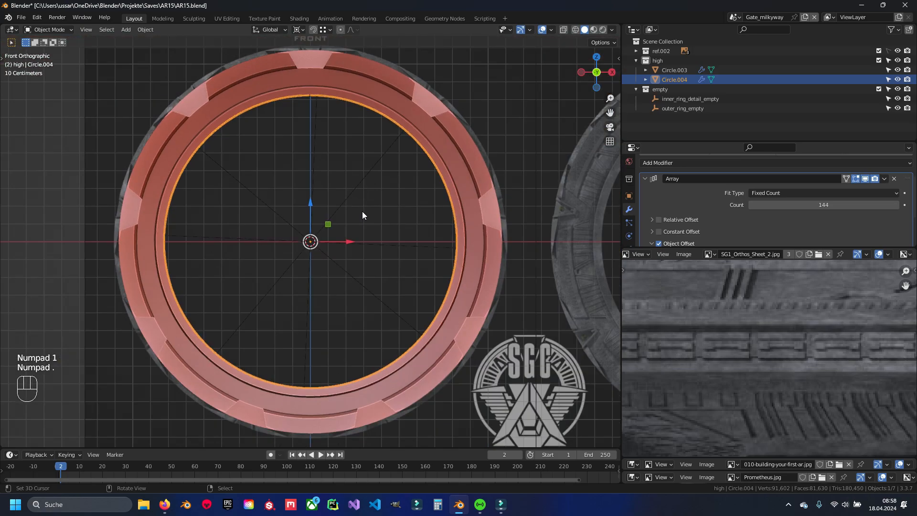
{"action": "key", "text": "z"}
{"action": "scroll", "coordinate": [318, 219], "scroll_direction": "up", "scroll_amount": 15}
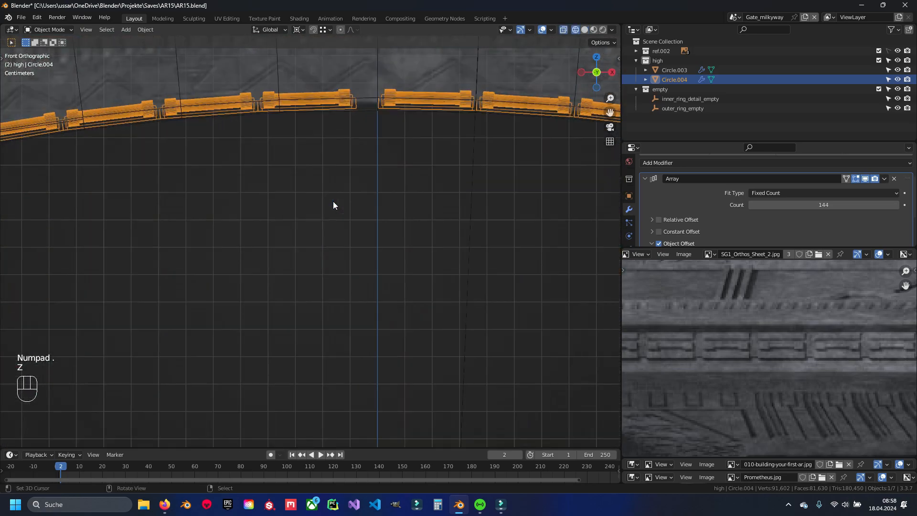
{"action": "middle_click_drag", "start_coordinate": [375, 206], "coordinate": [294, 267], "text": "shift"}
{"action": "scroll", "coordinate": [291, 266], "scroll_direction": "up", "scroll_amount": 3}
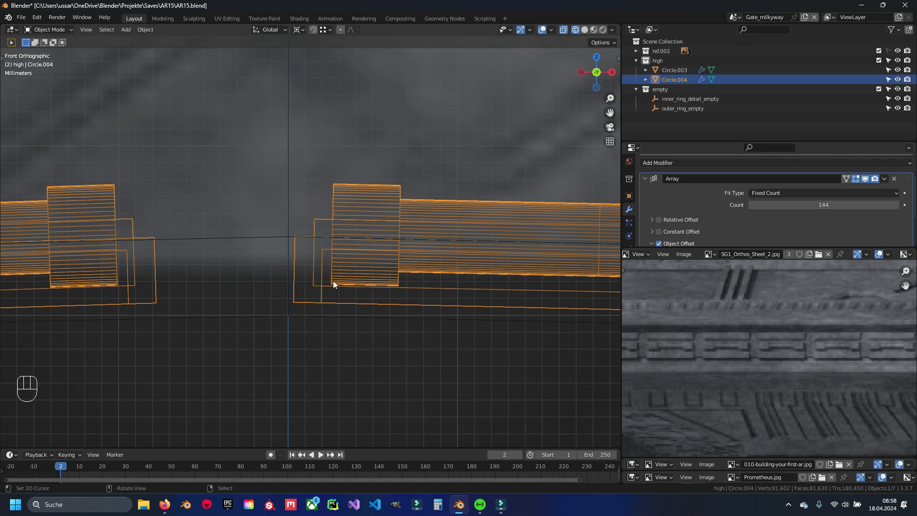
{"action": "left_click", "coordinate": [710, 100]}
{"action": "key", "text": "r"}
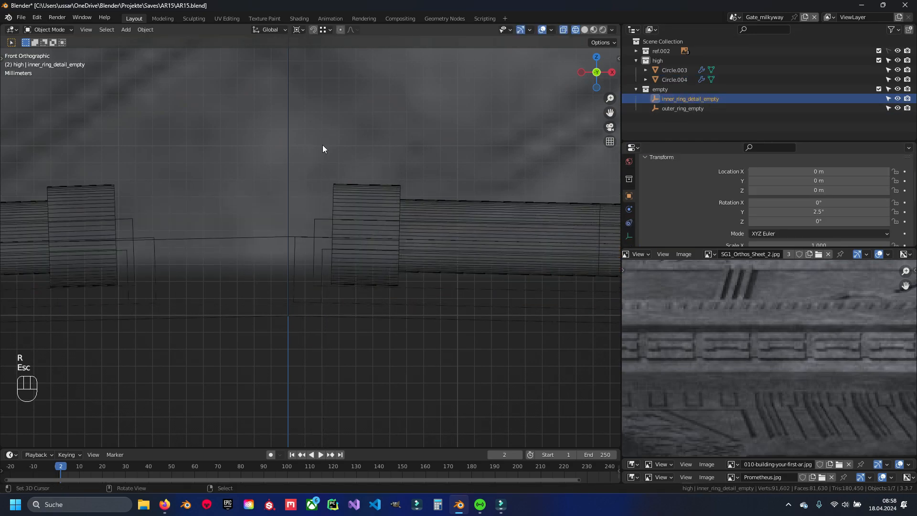
{"action": "key", "text": "r"}
{"action": "left_click", "coordinate": [348, 143]}
- Examine the spacing between neighbouring detail copies at the top of the ring in solid shading
{"action": "scroll", "coordinate": [354, 249], "scroll_direction": "down", "scroll_amount": 12}
{"action": "scroll", "coordinate": [315, 256], "scroll_direction": "up", "scroll_amount": 7}
{"action": "scroll", "coordinate": [314, 256], "scroll_direction": "down", "scroll_amount": 12}
{"action": "key", "text": "z"}
{"action": "middle_click_drag", "start_coordinate": [412, 258], "coordinate": [444, 191]}
{"action": "scroll", "coordinate": [458, 221], "scroll_direction": "up", "scroll_amount": 10}
{"action": "middle_click_drag", "start_coordinate": [457, 222], "coordinate": [429, 201]}
{"action": "scroll", "coordinate": [320, 273], "scroll_direction": "up", "scroll_amount": 6}
{"action": "scroll", "coordinate": [331, 223], "scroll_direction": "up", "scroll_amount": 3}
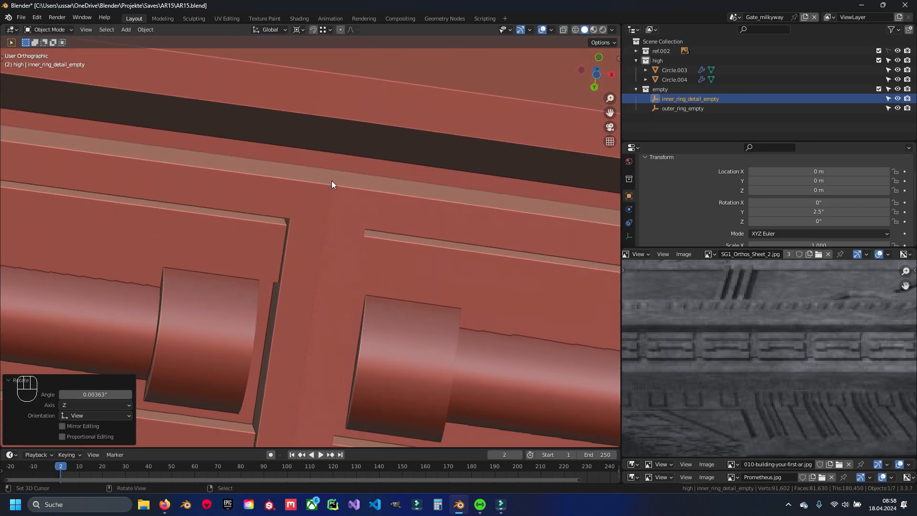
{"action": "scroll", "coordinate": [324, 282], "scroll_direction": "down", "scroll_amount": 9}
{"action": "middle_click_drag", "start_coordinate": [326, 291], "coordinate": [270, 259], "text": "shift"}
{"action": "scroll", "coordinate": [380, 263], "scroll_direction": "up", "scroll_amount": 3}
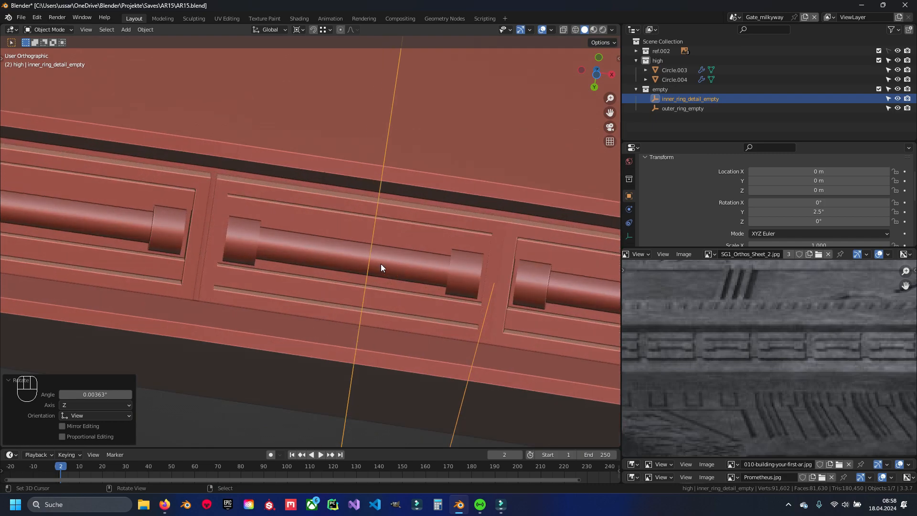
- Rotate inner_ring_detail_empty by a further 0.0248° in front wireframe view to widen the spacing between the copies
{"action": "key", "text": "KP_1"}
{"action": "key", "text": "z"}
{"action": "middle_click_drag", "start_coordinate": [511, 245], "coordinate": [377, 236], "text": "shift"}
{"action": "scroll", "coordinate": [399, 246], "scroll_direction": "up", "scroll_amount": 2}
{"action": "scroll", "coordinate": [399, 247], "scroll_direction": "up", "scroll_amount": 3}
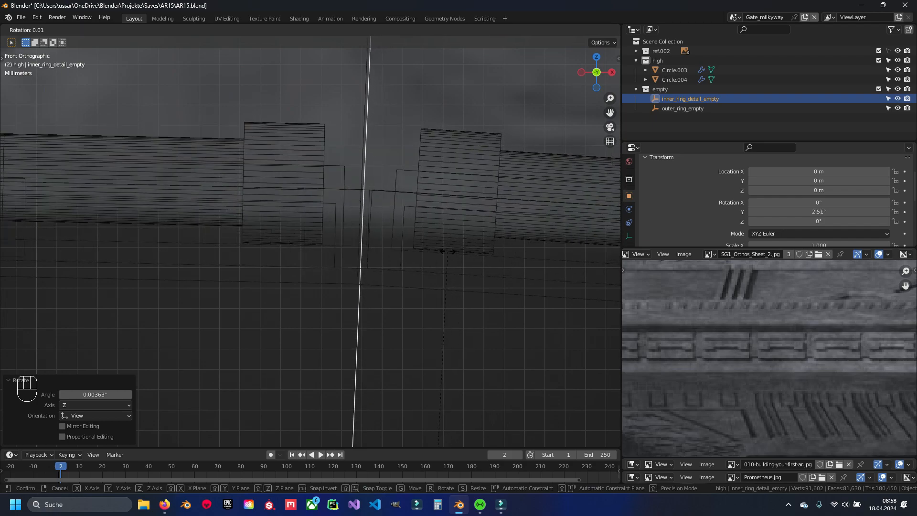
{"action": "left_click", "coordinate": [451, 255]}
- Set the Array count of Circle.004 to 142 to remove the overlapping detail copies at the top of the ring
{"action": "scroll", "coordinate": [411, 265], "scroll_direction": "down", "scroll_amount": 6}
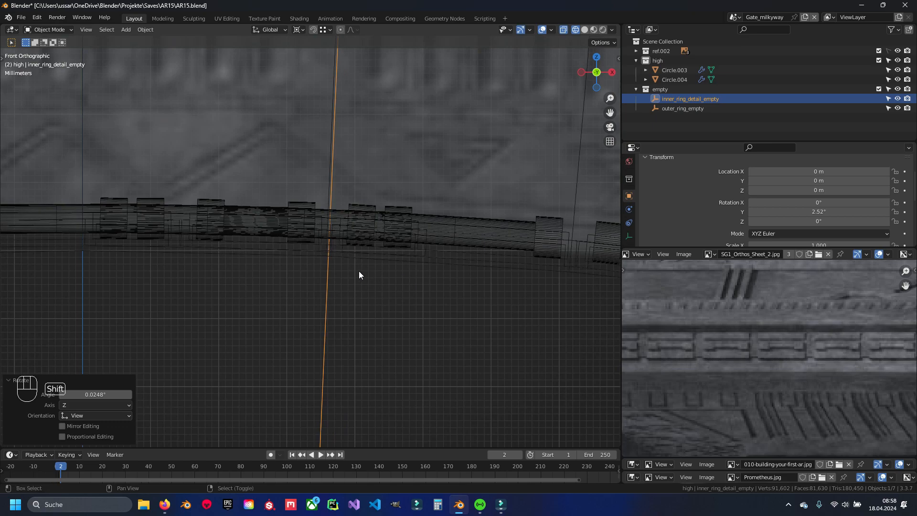
{"action": "middle_click_drag", "start_coordinate": [376, 274], "coordinate": [574, 269], "text": "shift"}
{"action": "scroll", "coordinate": [753, 224], "scroll_direction": "up", "scroll_amount": 2}
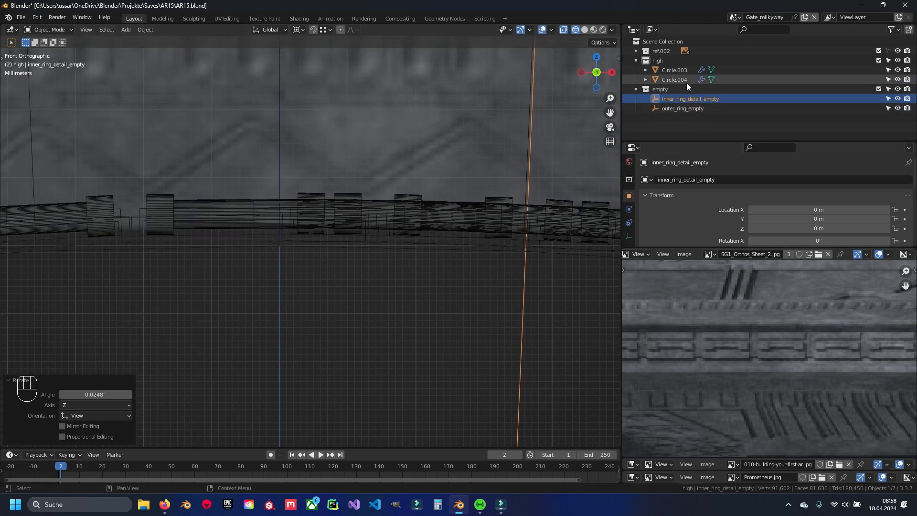
{"action": "left_click", "coordinate": [445, 225]}
{"action": "scroll", "coordinate": [745, 233], "scroll_direction": "down", "scroll_amount": 1}
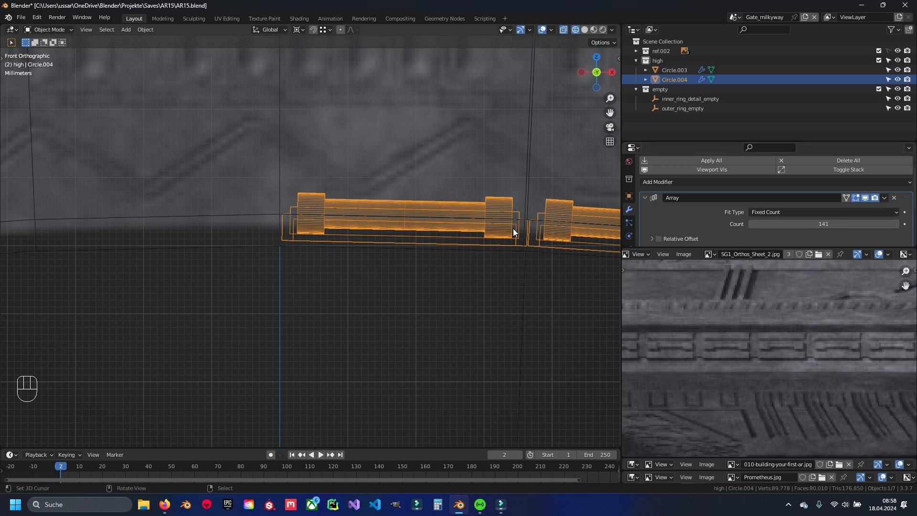
{"action": "middle_click_drag", "start_coordinate": [488, 219], "coordinate": [413, 188], "text": "shift"}
{"action": "scroll", "coordinate": [416, 210], "scroll_direction": "down", "scroll_amount": 4}
{"action": "key", "text": "z"}
{"action": "middle_click_drag", "start_coordinate": [419, 232], "coordinate": [415, 185]}
{"action": "scroll", "coordinate": [424, 225], "scroll_direction": "up", "scroll_amount": 6}
{"action": "middle_click_drag", "start_coordinate": [511, 209], "coordinate": [317, 172], "text": "shift"}
{"action": "key", "text": "a"}
{"action": "scroll", "coordinate": [457, 246], "scroll_direction": "down", "scroll_amount": 2}
{"action": "left_click", "coordinate": [895, 224]}
{"action": "middle_click_drag", "start_coordinate": [81, 168], "coordinate": [311, 167], "text": "shift"}
{"action": "left_click", "coordinate": [311, 167]}
- Rotate inner_ring_detail_empty slightly in front wireframe view to close the gap between the last and first detail copies
{"action": "key", "text": "KP_1"}
{"action": "key", "text": "z"}
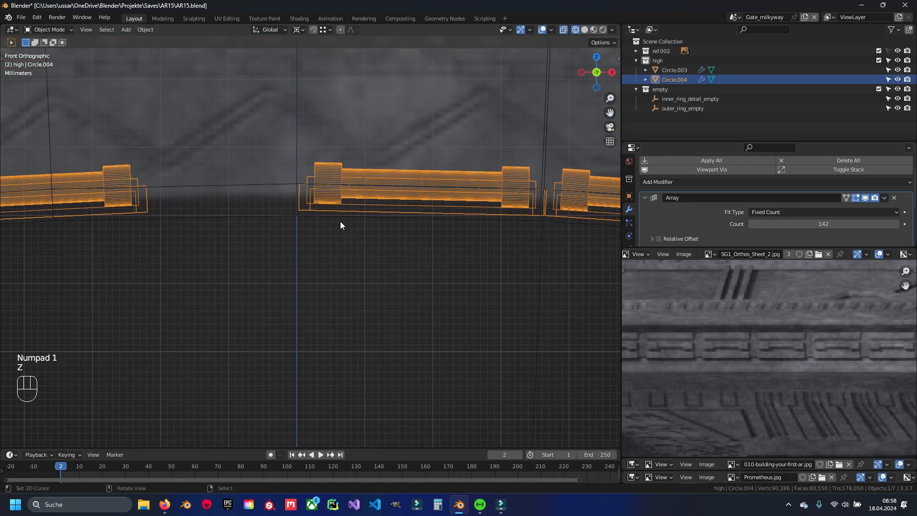
{"action": "left_click", "coordinate": [687, 108]}
{"action": "left_click", "coordinate": [684, 99]}
{"action": "scroll", "coordinate": [313, 138], "scroll_direction": "up", "scroll_amount": 4}
{"action": "middle_click_drag", "start_coordinate": [309, 140], "coordinate": [344, 237], "text": "shift"}
{"action": "scroll", "coordinate": [354, 211], "scroll_direction": "up", "scroll_amount": 2}
{"action": "key", "text": "r"}
{"action": "left_click", "coordinate": [369, 157]}
- Fine-tune the rotation of inner_ring_detail_empty to 2.54° around Y so the detail copies meet evenly
{"action": "key", "text": "z"}
{"action": "middle_click_drag", "start_coordinate": [365, 157], "coordinate": [363, 98]}
{"action": "middle_click_drag", "start_coordinate": [327, 213], "coordinate": [336, 247], "text": "shift"}
{"action": "key", "text": "KP_1"}
{"action": "key", "text": "z"}
{"action": "scroll", "coordinate": [389, 205], "scroll_direction": "up", "scroll_amount": 4}
{"action": "key", "text": "r"}
{"action": "left_click", "coordinate": [356, 212]}
- Deselect everything in solid shading, save the file, and hide and collapse the empty collection
{"action": "key", "text": "z"}
{"action": "mouse_move", "coordinate": [356, 211]}
{"action": "middle_mouse_down"}
{"action": "mouse_move", "coordinate": [311, 160]}
{"action": "mouse_move", "coordinate": [374, 271]}
{"action": "mouse_move", "coordinate": [357, 222]}
{"action": "mouse_move", "coordinate": [304, 283]}
{"action": "mouse_move", "coordinate": [468, 151]}
{"action": "middle_mouse_up"}
{"action": "scroll", "coordinate": [311, 162], "scroll_direction": "down", "scroll_amount": 12}
{"action": "key", "text": "a"}
{"action": "key", "text": "a"}
{"action": "key", "text": "ctrl+s"}
{"action": "scroll", "coordinate": [357, 222], "scroll_direction": "up", "scroll_amount": 6}
{"action": "scroll", "coordinate": [353, 244], "scroll_direction": "down", "scroll_amount": 9}
{"action": "key", "text": "ctrl+s"}
{"action": "scroll", "coordinate": [469, 151], "scroll_direction": "up", "scroll_amount": 2}
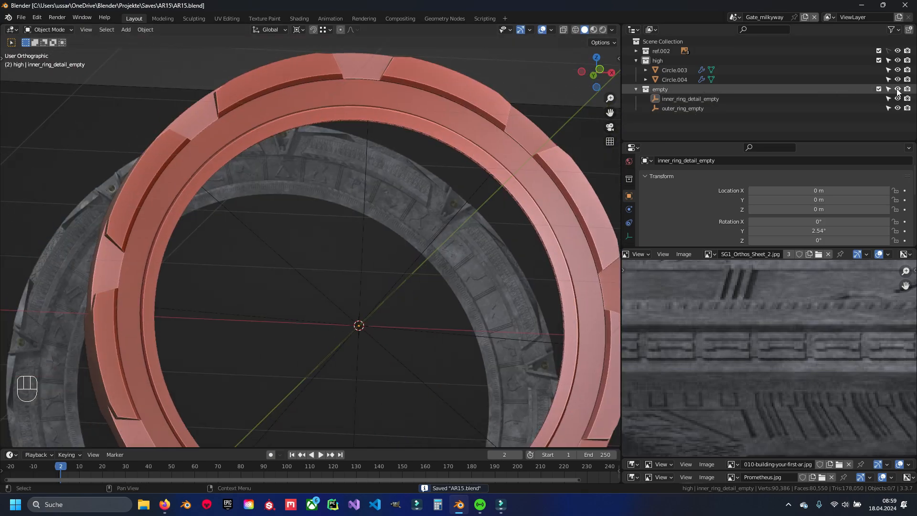
{"action": "left_click", "coordinate": [637, 90]}
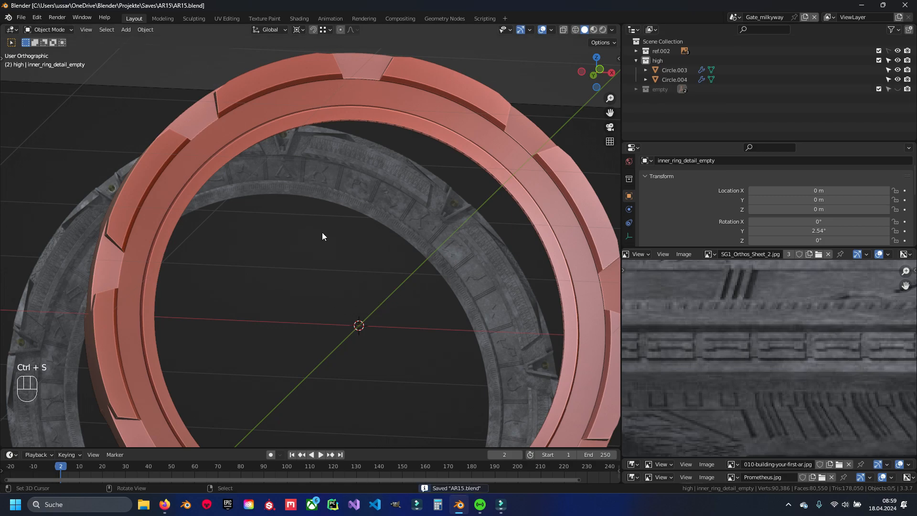
- Compare the ring's front wireframe with the reference and examine the ribbed panels in SG1_Orthos_Sheet_2.jpg
{"action": "key", "text": "KP_1"}
{"action": "key", "text": "shift+z"}
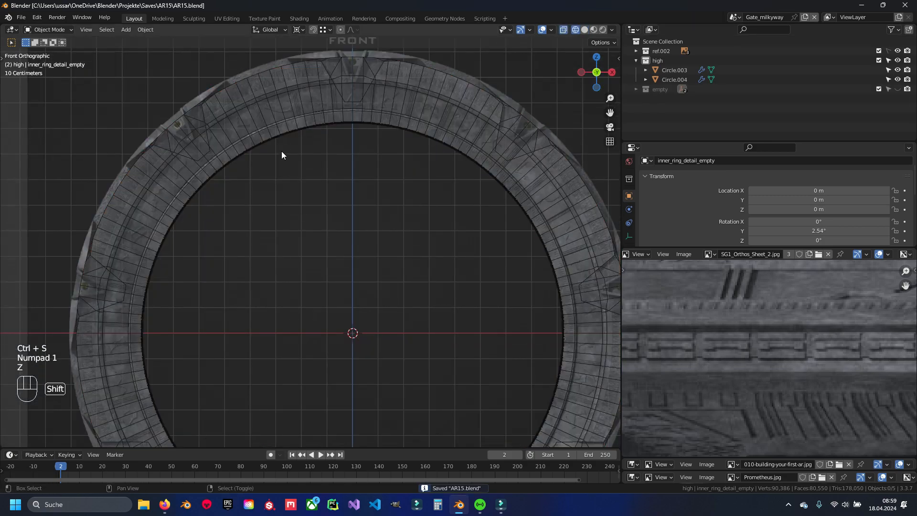
{"action": "middle_click_drag", "start_coordinate": [282, 159], "coordinate": [234, 308], "text": "shift"}
{"action": "scroll", "coordinate": [236, 307], "scroll_direction": "up", "scroll_amount": 4}
{"action": "middle_click_drag", "start_coordinate": [311, 244], "coordinate": [280, 177], "text": "shift"}
{"action": "scroll", "coordinate": [683, 325], "scroll_direction": "down", "scroll_amount": 6}
{"action": "middle_click_drag", "start_coordinate": [758, 314], "coordinate": [759, 418]}
{"action": "scroll", "coordinate": [812, 308], "scroll_direction": "up", "scroll_amount": 7}
{"action": "middle_click_drag", "start_coordinate": [827, 312], "coordinate": [759, 388]}
{"action": "scroll", "coordinate": [815, 311], "scroll_direction": "up", "scroll_amount": 3}
{"action": "middle_click_drag", "start_coordinate": [699, 376], "coordinate": [780, 320]}
{"action": "scroll", "coordinate": [755, 367], "scroll_direction": "up", "scroll_amount": 4}
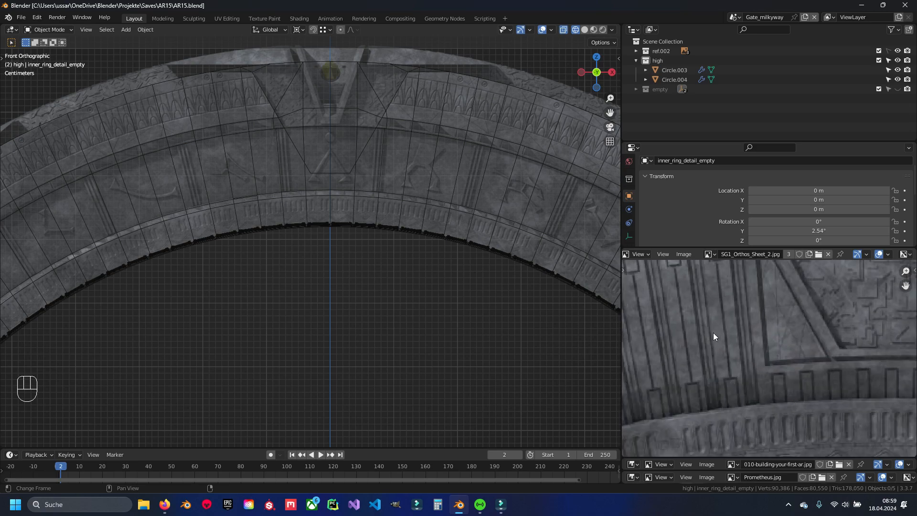
{"action": "scroll", "coordinate": [721, 334], "scroll_direction": "down", "scroll_amount": 3}
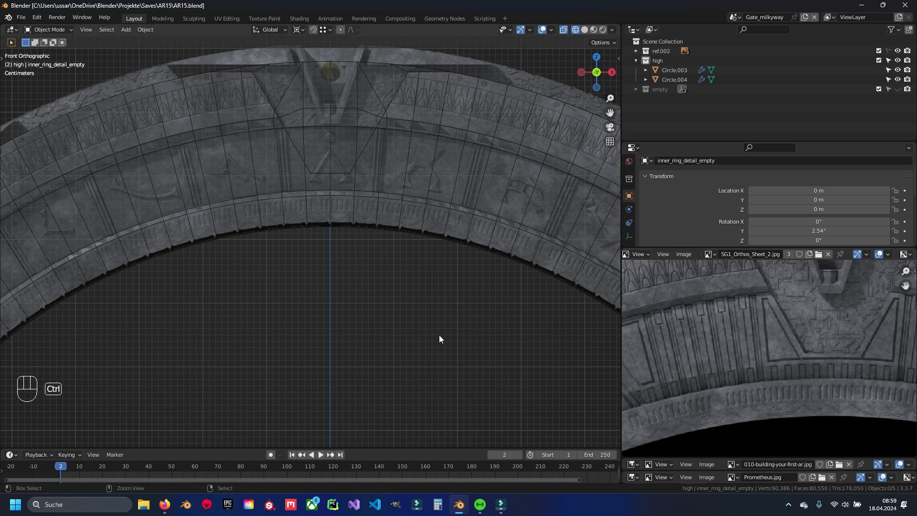
- Save the file and open the main ring, Circle.003, for face editing from the back view
{"action": "key", "text": "ctrl+KP_1"}
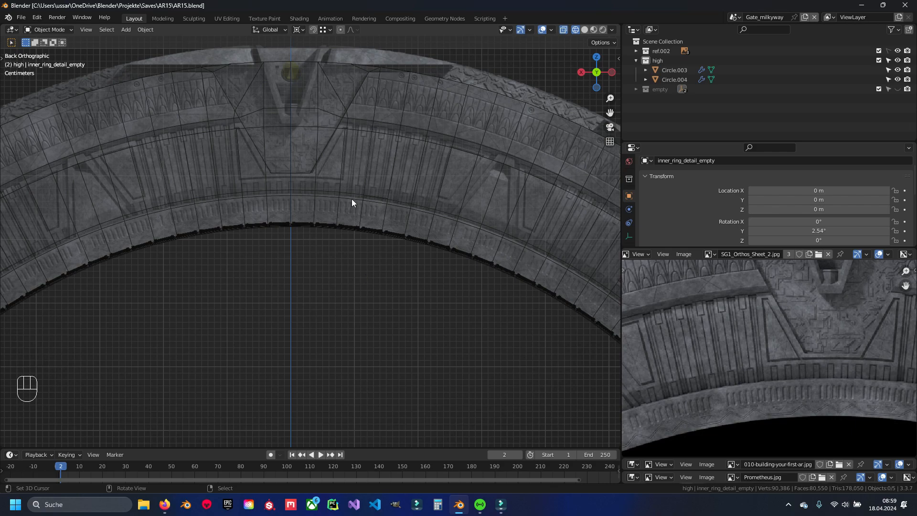
{"action": "key", "text": "z"}
{"action": "scroll", "coordinate": [339, 174], "scroll_direction": "up", "scroll_amount": 3}
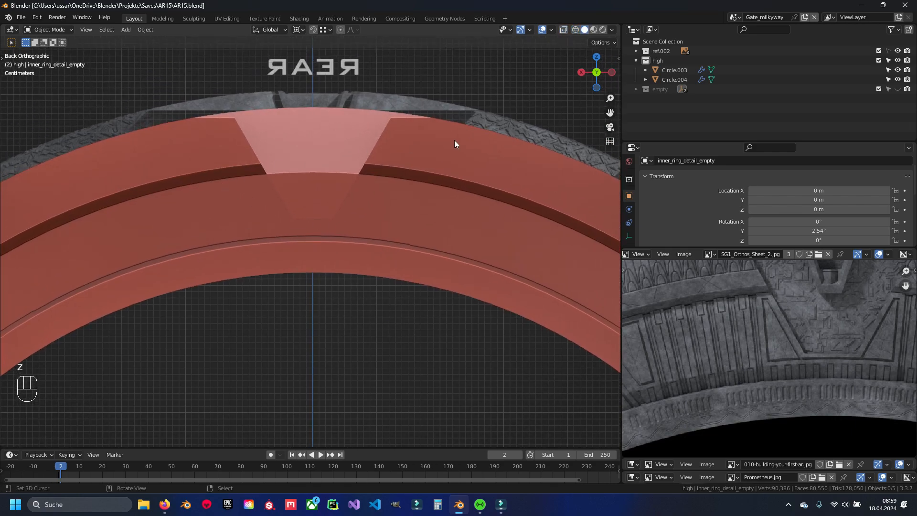
{"action": "left_click", "coordinate": [415, 212]}
{"action": "key", "text": "ctrl+s"}
{"action": "middle_click_drag", "start_coordinate": [200, 255], "coordinate": [433, 201], "text": "shift"}
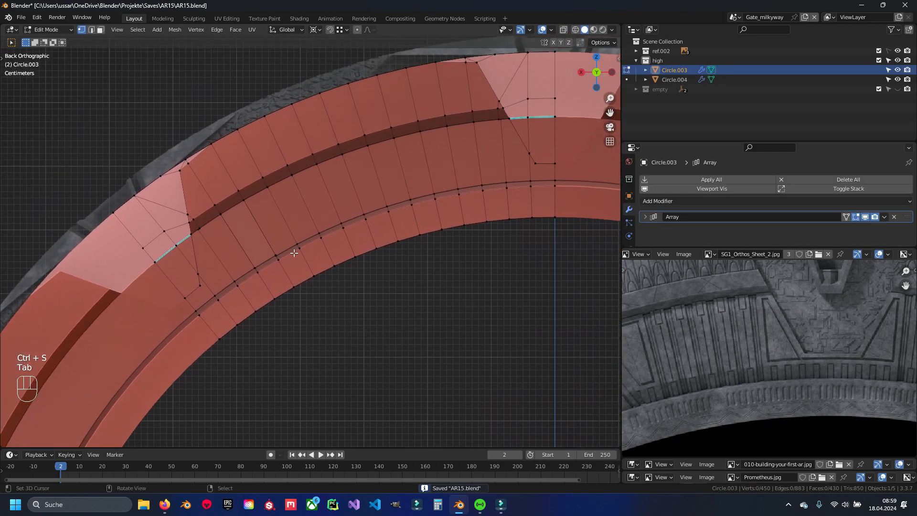
{"action": "scroll", "coordinate": [309, 243], "scroll_direction": "up", "scroll_amount": 2}
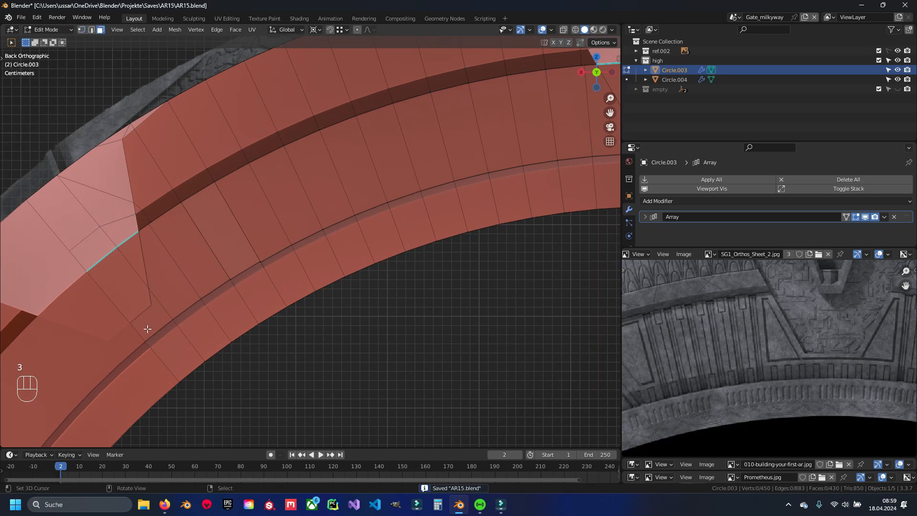
- Select the faces of the ring's back surface around the chevron's lower corner and along the adjoining band
{"action": "mouse_move", "coordinate": [135, 297]}
{"action": "middle_mouse_down"}
{"action": "mouse_move", "coordinate": [96, 254]}
{"action": "mouse_move", "coordinate": [96, 292]}
{"action": "mouse_move", "coordinate": [136, 313]}
{"action": "middle_mouse_up"}
{"action": "scroll", "coordinate": [138, 312], "scroll_direction": "up", "scroll_amount": 4}
{"action": "middle_click_drag", "start_coordinate": [35, 294], "coordinate": [190, 285], "text": "shift"}
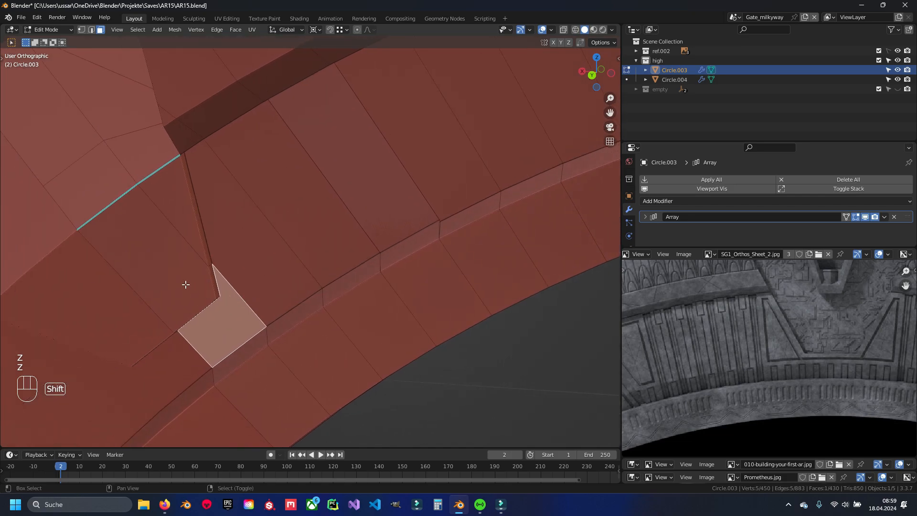
{"action": "right_click", "coordinate": [186, 283], "text": "shift"}
{"action": "right_click", "coordinate": [182, 224], "text": "shift"}
{"action": "right_click", "coordinate": [217, 224], "text": "shift"}
{"action": "right_click", "coordinate": [274, 177], "text": "shift"}
{"action": "right_click", "coordinate": [337, 154], "text": "shift"}
{"action": "scroll", "coordinate": [337, 154], "scroll_direction": "down", "scroll_amount": 3}
- Clear the face selection, save the file, and select a corner vertex on the ring's inner bevel near the chevron
{"action": "middle_click_drag", "start_coordinate": [353, 237], "coordinate": [408, 253]}
{"action": "scroll", "coordinate": [264, 204], "scroll_direction": "up", "scroll_amount": 5}
{"action": "middle_click_drag", "start_coordinate": [214, 181], "coordinate": [395, 282], "text": "shift"}
{"action": "scroll", "coordinate": [358, 287], "scroll_direction": "up", "scroll_amount": 4}
{"action": "key", "text": "a"}
{"action": "middle_click_drag", "start_coordinate": [284, 270], "coordinate": [340, 289], "text": "shift"}
{"action": "key", "text": "1"}
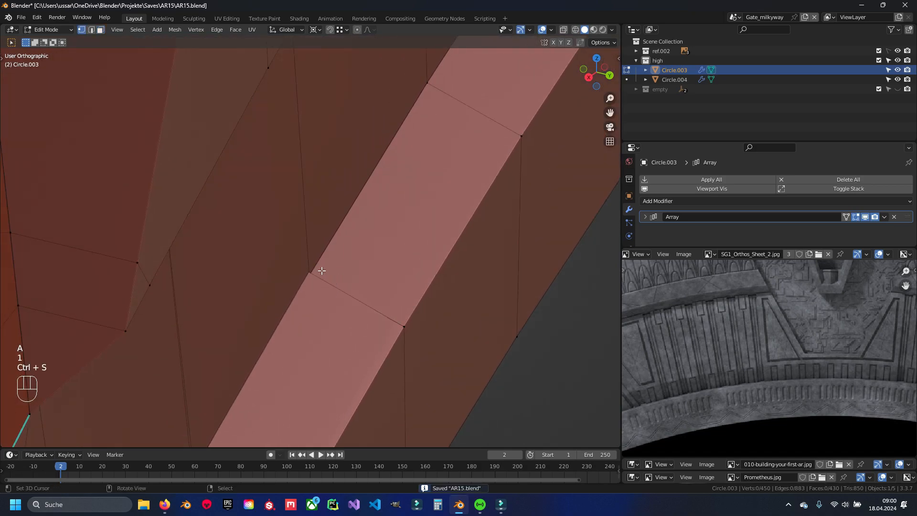
{"action": "left_click", "coordinate": [400, 323]}
{"action": "key", "text": "KP_Decimal"}
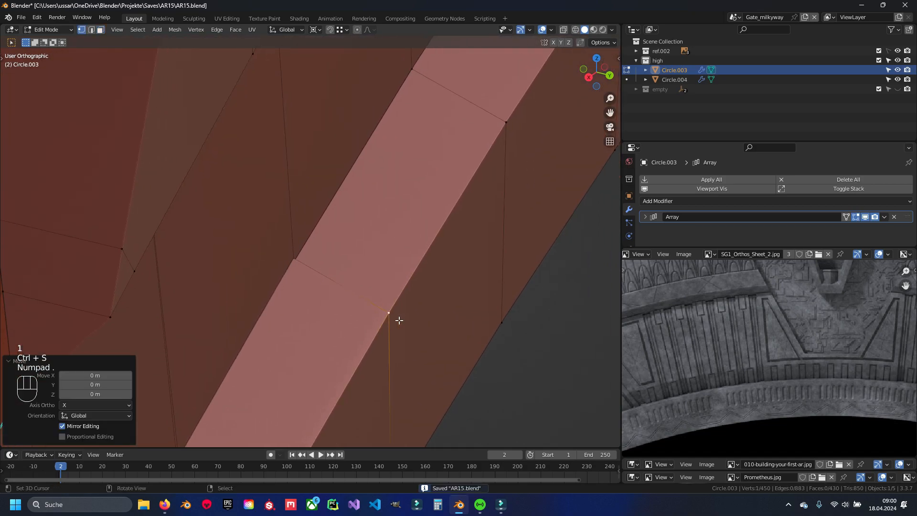
- Select the two stray faces beside the ring's inner bevel and delete them
{"action": "key", "text": "z"}
{"action": "middle_click_drag", "start_coordinate": [311, 179], "coordinate": [305, 131]}
{"action": "key", "text": "z"}
{"action": "middle_click_drag", "start_coordinate": [180, 211], "coordinate": [363, 225], "text": "shift"}
{"action": "scroll", "coordinate": [331, 289], "scroll_direction": "down", "scroll_amount": 4}
{"action": "key", "text": "2"}
{"action": "key", "text": "3"}
{"action": "right_click", "coordinate": [331, 291], "text": "alt"}
{"action": "scroll", "coordinate": [328, 289], "scroll_direction": "down", "scroll_amount": 6}
{"action": "key", "text": "x"}
{"action": "left_click", "coordinate": [303, 265]}
- Try to move the mismatched vertex on the inner bevel's upper edge, then undo the last changes
{"action": "scroll", "coordinate": [332, 250], "scroll_direction": "up", "scroll_amount": 8}
{"action": "key", "text": "1"}
{"action": "right_click_drag", "start_coordinate": [449, 148], "coordinate": [454, 143]}
{"action": "key", "text": "g"}
{"action": "key", "text": "Escape"}
{"action": "middle_click_drag", "start_coordinate": [455, 143], "coordinate": [289, 293]}
{"action": "scroll", "coordinate": [290, 293], "scroll_direction": "down", "scroll_amount": 8}
{"action": "key", "text": "ctrl+z"}
{"action": "key", "text": "ctrl+z"}
{"action": "key", "text": "ctrl+z"}
- Set the pivot point to Active Element and move the four selected bevel-edge vertices onto the adjacent bevel corner
{"action": "scroll", "coordinate": [358, 239], "scroll_direction": "up", "scroll_amount": 3}
{"action": "scroll", "coordinate": [353, 238], "scroll_direction": "up", "scroll_amount": 2}
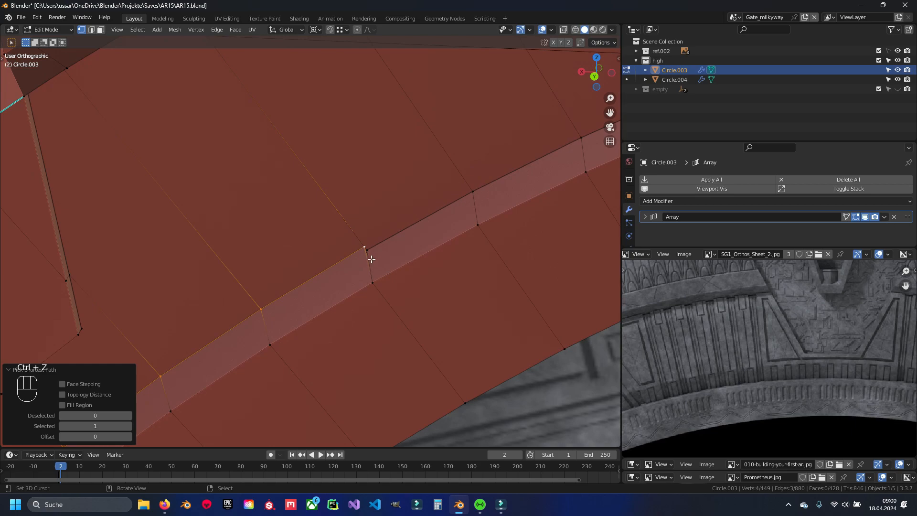
{"action": "left_click", "coordinate": [316, 33]}
{"action": "left_click", "coordinate": [334, 97]}
{"action": "scroll", "coordinate": [457, 280], "scroll_direction": "up", "scroll_amount": 4}
{"action": "key", "text": "g"}
{"action": "left_click", "coordinate": [429, 260], "text": "ctrl"}
- Merge the ring mesh's doubled vertices by distance and check the bevel outside edit mode
{"action": "scroll", "coordinate": [400, 213], "scroll_direction": "down", "scroll_amount": 6}
{"action": "key", "text": "a"}
{"action": "key", "text": "a"}
{"action": "key", "text": "a"}
{"action": "key", "text": "a"}
{"action": "key", "text": "q"}
{"action": "key", "text": "a"}
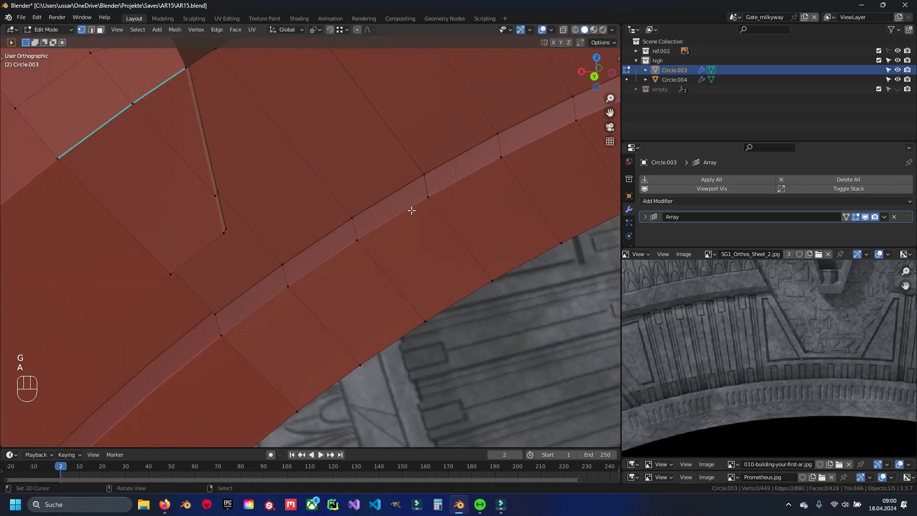
{"action": "middle_click_drag", "start_coordinate": [402, 172], "coordinate": [381, 234], "text": "shift"}
{"action": "scroll", "coordinate": [388, 187], "scroll_direction": "down", "scroll_amount": 6}
{"action": "key", "text": "Tab"}
{"action": "scroll", "coordinate": [381, 234], "scroll_direction": "up", "scroll_amount": 5}
{"action": "key", "text": "Tab"}
- Select the four vertices along the bevel's upper edge near the ring's top centre and lower them about 0.0005 m along Z
{"action": "middle_click_drag", "start_coordinate": [137, 229], "coordinate": [414, 188], "text": "shift"}
{"action": "scroll", "coordinate": [413, 189], "scroll_direction": "down", "scroll_amount": 1}
{"action": "left_click", "coordinate": [338, 204], "text": "ctrl"}
{"action": "left_click_drag", "start_coordinate": [340, 182], "coordinate": [339, 190]}
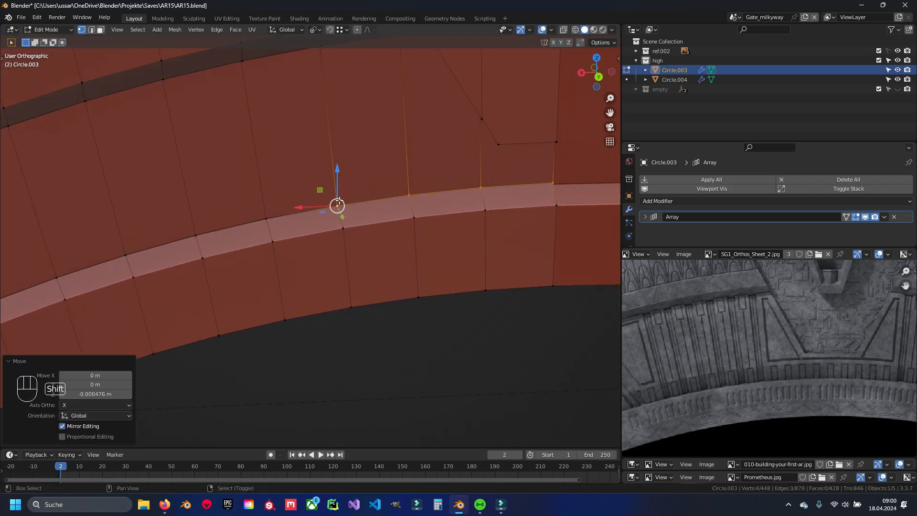
- Lower the two bevel-edge vertices nearest the ring's top centre about 0.0006 m along Z to meet the adjoining segment
{"action": "left_click", "coordinate": [483, 156]}
{"action": "scroll", "coordinate": [479, 156], "scroll_direction": "up", "scroll_amount": 4}
{"action": "left_click_drag", "start_coordinate": [487, 172], "coordinate": [488, 176]}
{"action": "scroll", "coordinate": [492, 179], "scroll_direction": "up", "scroll_amount": 7}
{"action": "middle_click_drag", "start_coordinate": [492, 179], "coordinate": [167, 221], "text": "shift"}
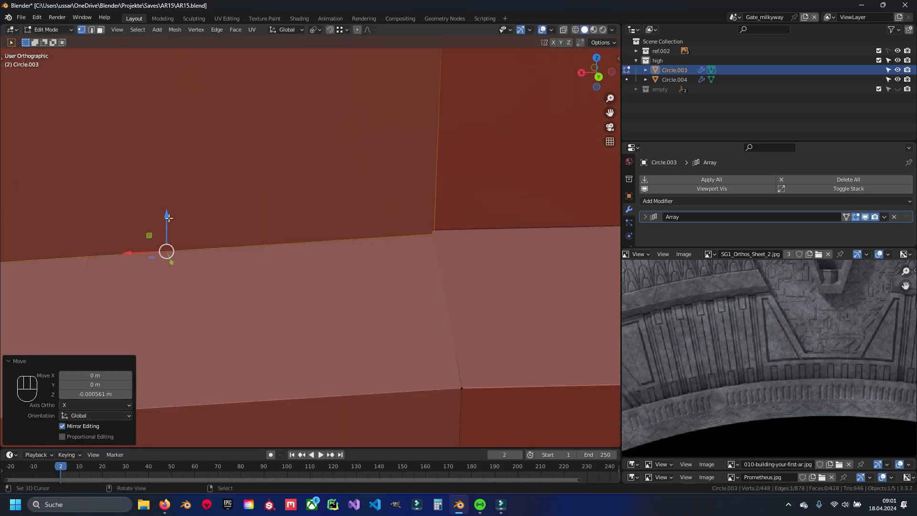
{"action": "left_click_drag", "start_coordinate": [173, 186], "coordinate": [173, 186]}
- Check the bevel joint in wireframe, deselect everything, and save the file
{"action": "key", "text": "z"}
{"action": "middle_click_drag", "start_coordinate": [443, 229], "coordinate": [391, 253], "text": "shift"}
{"action": "key", "text": "z"}
{"action": "scroll", "coordinate": [316, 234], "scroll_direction": "down", "scroll_amount": 18}
{"action": "key", "text": "a"}
{"action": "key", "text": "ctrl+s"}
{"action": "scroll", "coordinate": [285, 206], "scroll_direction": "up", "scroll_amount": 7}
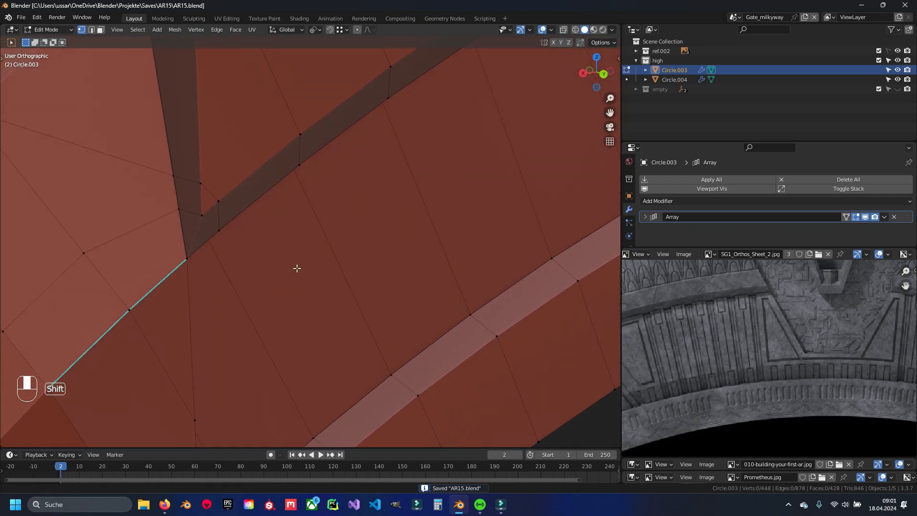
- Select the edge loop crossing the inner bevel at the segment's end and set the transform orientation to Normal
{"action": "scroll", "coordinate": [321, 282], "scroll_direction": "up", "scroll_amount": 6}
{"action": "left_click", "coordinate": [324, 273]}
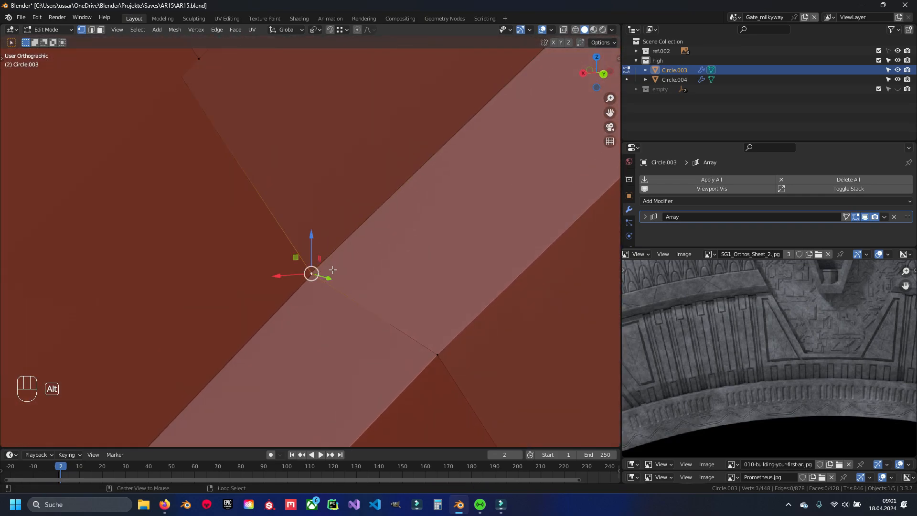
{"action": "left_click", "coordinate": [331, 268], "text": "alt"}
{"action": "scroll", "coordinate": [310, 253], "scroll_direction": "down", "scroll_amount": 5}
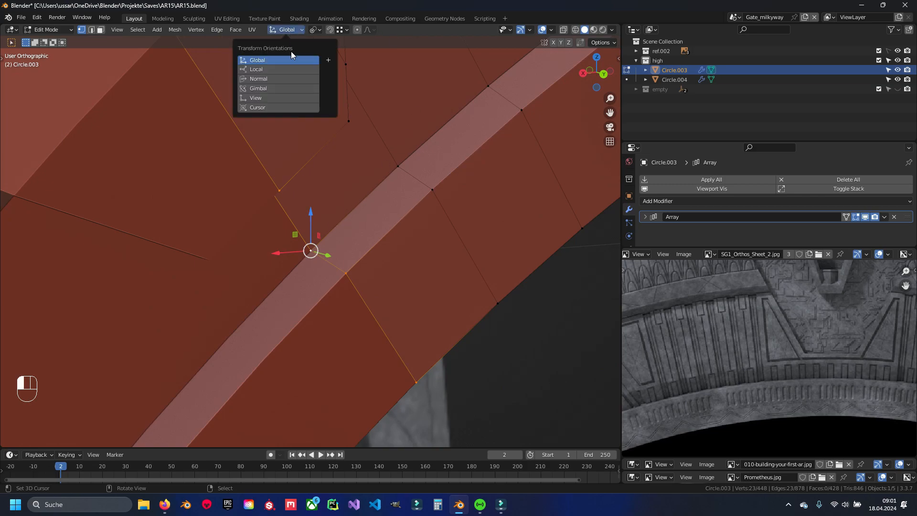
{"action": "left_click", "coordinate": [277, 80]}
{"action": "scroll", "coordinate": [282, 276], "scroll_direction": "up", "scroll_amount": 3}
{"action": "middle_click_drag", "start_coordinate": [311, 279], "coordinate": [353, 269]}
{"action": "scroll", "coordinate": [335, 264], "scroll_direction": "down", "scroll_amount": 13}
{"action": "key", "text": "z"}
{"action": "middle_click_drag", "start_coordinate": [215, 261], "coordinate": [282, 268]}
{"action": "key", "text": "z"}
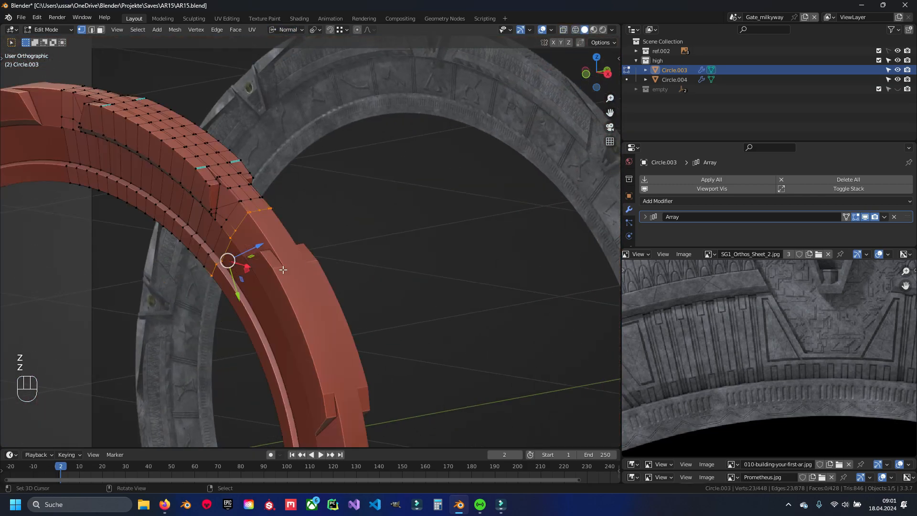
- Delete the two selected faces beside the inner bevel on the opposite side of the ring segment and save the file
{"action": "middle_click_drag", "start_coordinate": [181, 289], "coordinate": [245, 300]}
{"action": "scroll", "coordinate": [245, 300], "scroll_direction": "up", "scroll_amount": 6}
{"action": "key", "text": "3"}
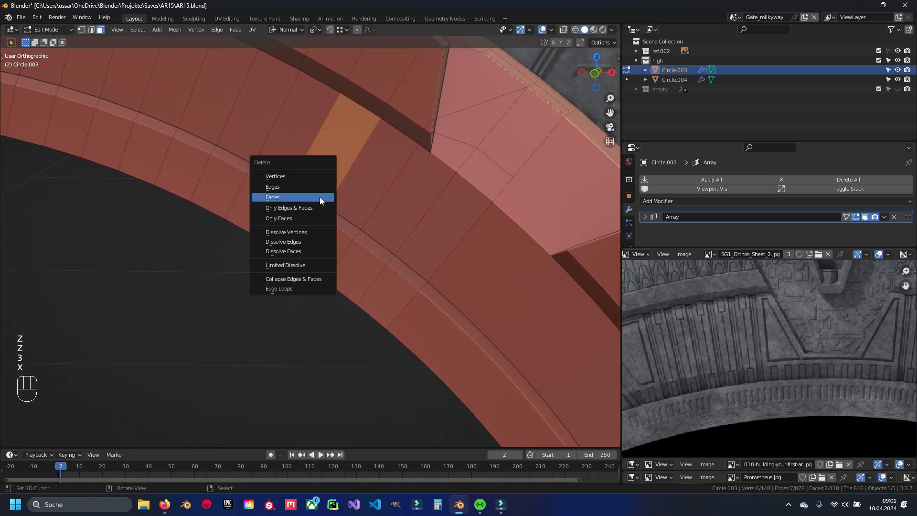
{"action": "left_click", "coordinate": [291, 197]}
{"action": "middle_click_drag", "start_coordinate": [320, 201], "coordinate": [376, 230]}
{"action": "key", "text": "Tab"}
{"action": "scroll", "coordinate": [358, 227], "scroll_direction": "up", "scroll_amount": 3}
{"action": "key", "text": "1"}
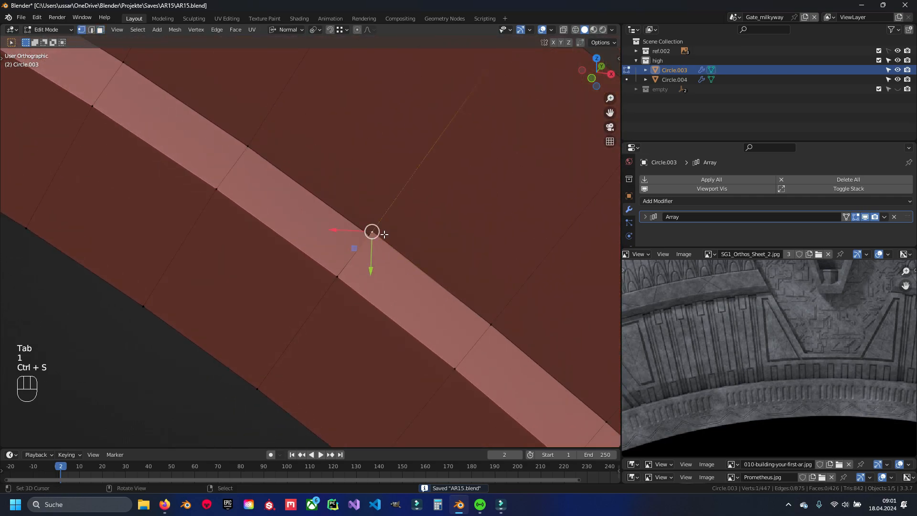
- Select the four vertices along the bevel edge up to the segment's end and set the transform orientation to Global
{"action": "key", "text": "KP_Decimal"}
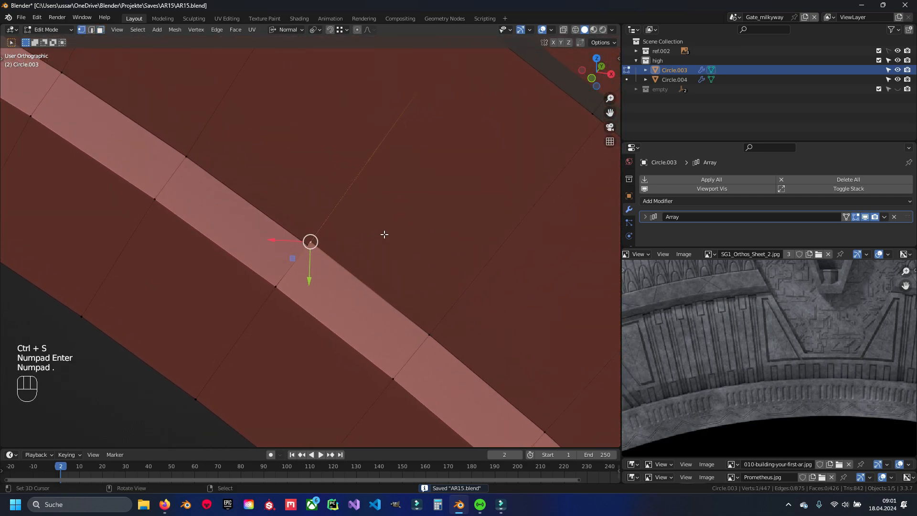
{"action": "middle_click_drag", "start_coordinate": [493, 348], "coordinate": [397, 256], "text": "shift"}
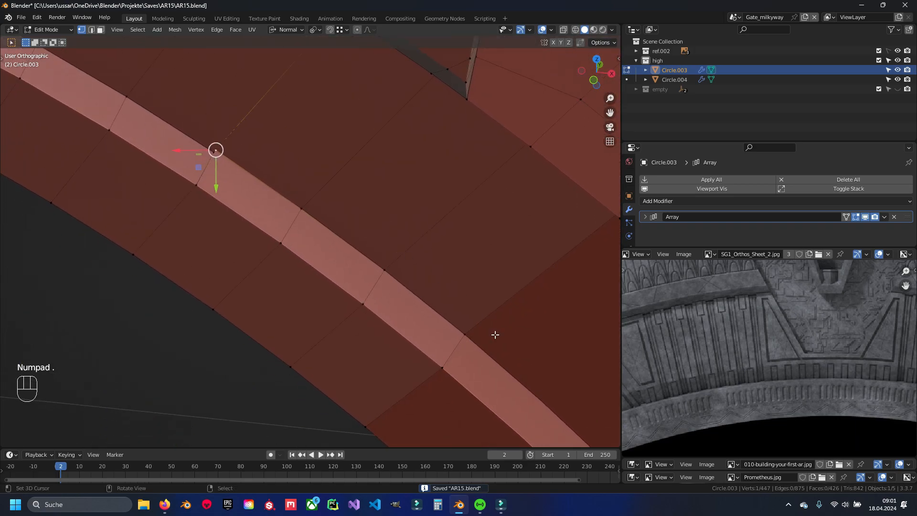
{"action": "left_click", "coordinate": [216, 150], "text": "ctrl"}
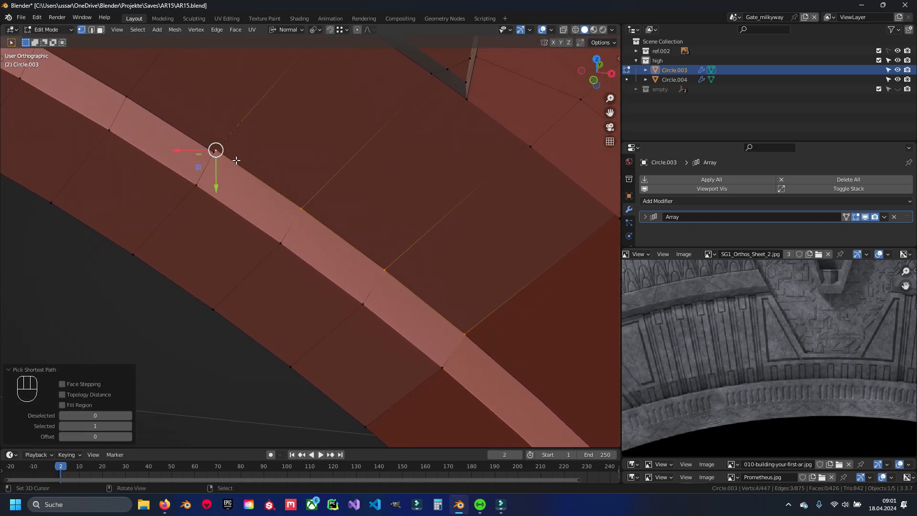
{"action": "middle_click_drag", "start_coordinate": [234, 160], "coordinate": [262, 160]}
{"action": "left_click", "coordinate": [286, 30]}
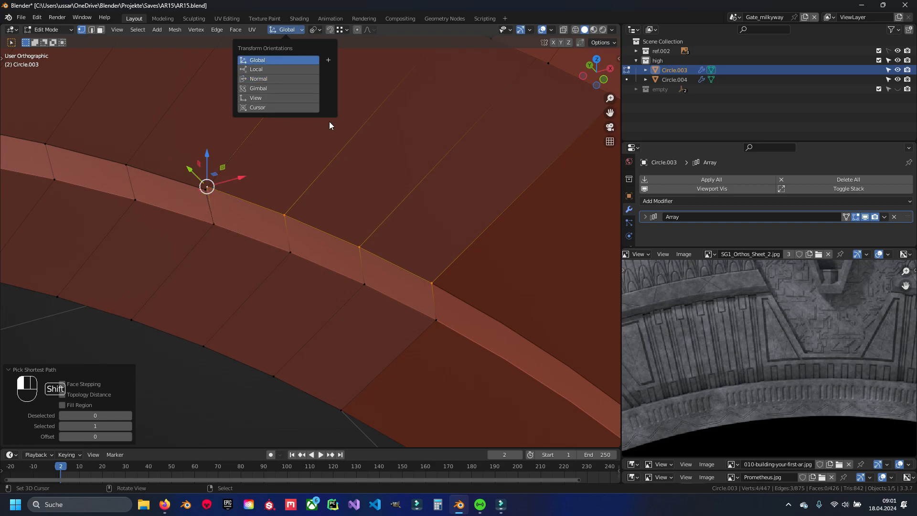
{"action": "scroll", "coordinate": [314, 200], "scroll_direction": "up", "scroll_amount": 3}
{"action": "scroll", "coordinate": [434, 132], "scroll_direction": "down", "scroll_amount": 2}
{"action": "middle_click_drag", "start_coordinate": [434, 146], "coordinate": [389, 157]}
- Try to move the four bevel-edge vertices freely in front view, then undo the move
{"action": "key", "text": "KP_1"}
{"action": "scroll", "coordinate": [439, 190], "scroll_direction": "down", "scroll_amount": 1}
{"action": "scroll", "coordinate": [444, 161], "scroll_direction": "down", "scroll_amount": 2}
{"action": "key", "text": "g"}
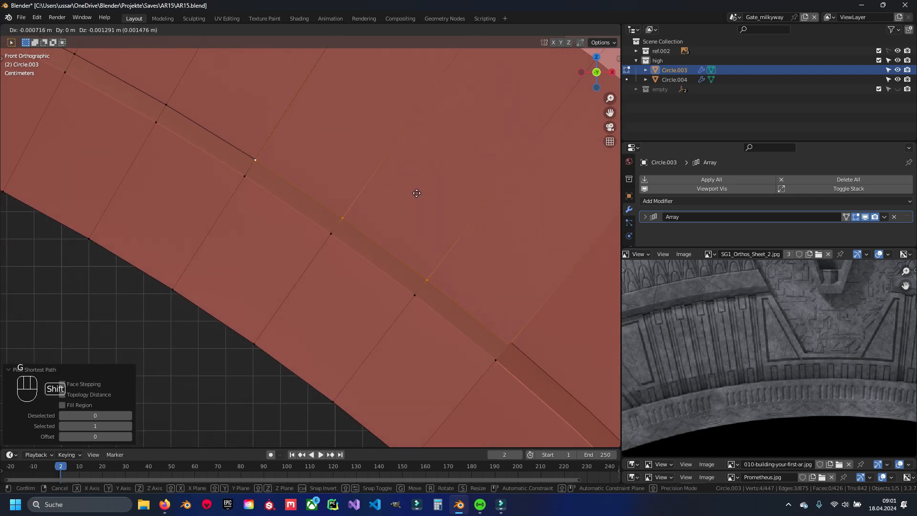
{"action": "left_click", "coordinate": [419, 193], "text": "shift"}
{"action": "middle_click_drag", "start_coordinate": [459, 326], "coordinate": [536, 373], "text": "shift"}
{"action": "scroll", "coordinate": [276, 239], "scroll_direction": "down", "scroll_amount": 4}
{"action": "scroll", "coordinate": [536, 372], "scroll_direction": "down", "scroll_amount": 4}
{"action": "middle_click_drag", "start_coordinate": [289, 325], "coordinate": [397, 332], "text": "shift"}
{"action": "middle_click_drag", "start_coordinate": [253, 317], "coordinate": [338, 372], "text": "shift"}
{"action": "key", "text": "ctrl+z"}
- Select the 14 bevel-edge vertices from the mismatched corner to the ring's top centre, making the top-centre vertex active
{"action": "scroll", "coordinate": [277, 263], "scroll_direction": "up", "scroll_amount": 8}
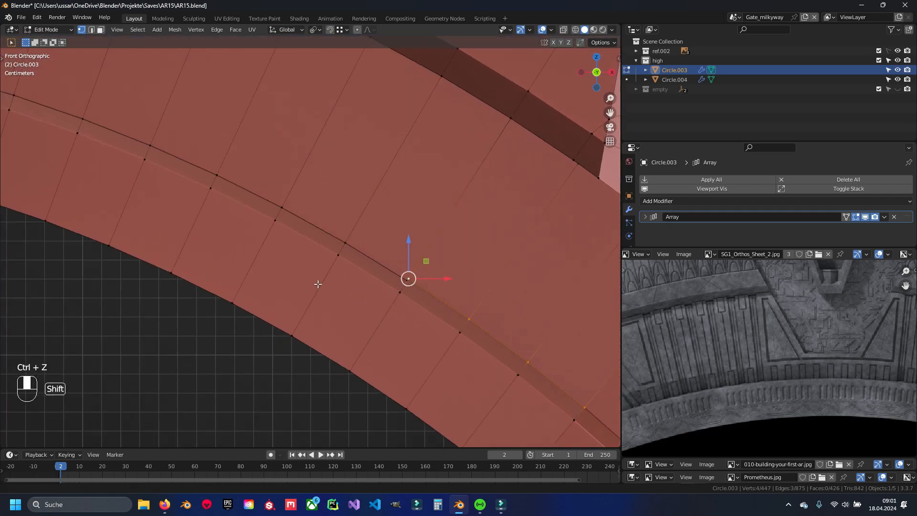
{"action": "key", "text": "a"}
{"action": "middle_click_drag", "start_coordinate": [398, 276], "coordinate": [350, 256], "text": "shift"}
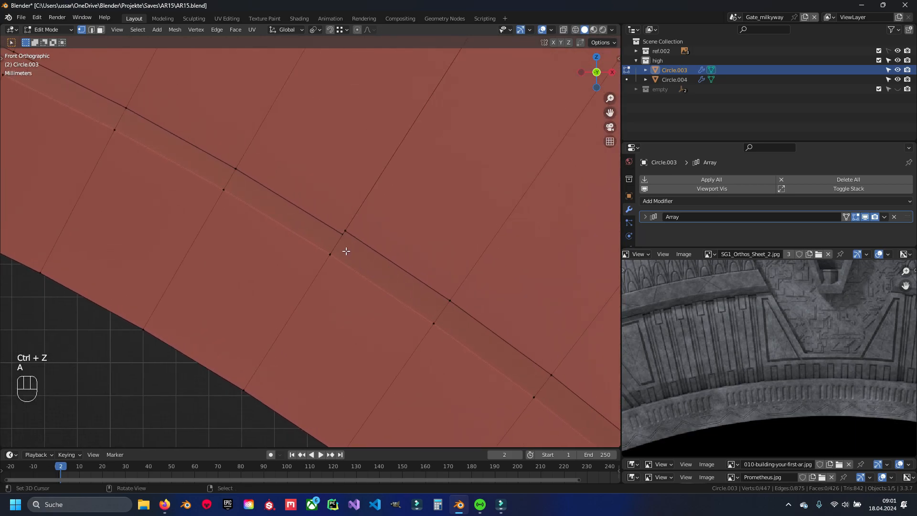
{"action": "scroll", "coordinate": [291, 258], "scroll_direction": "down", "scroll_amount": 6}
{"action": "middle_click_drag", "start_coordinate": [186, 259], "coordinate": [257, 292], "text": "shift"}
{"action": "scroll", "coordinate": [382, 287], "scroll_direction": "up", "scroll_amount": 4}
{"action": "middle_click_drag", "start_coordinate": [442, 309], "coordinate": [592, 334], "text": "shift"}
{"action": "scroll", "coordinate": [215, 246], "scroll_direction": "up", "scroll_amount": 1}
{"action": "key", "text": "g"}
{"action": "key", "text": "Escape"}
{"action": "scroll", "coordinate": [291, 241], "scroll_direction": "down", "scroll_amount": 7}
{"action": "scroll", "coordinate": [313, 240], "scroll_direction": "up", "scroll_amount": 4}
{"action": "middle_click_drag", "start_coordinate": [307, 226], "coordinate": [279, 240], "text": "shift"}
{"action": "scroll", "coordinate": [279, 240], "scroll_direction": "up", "scroll_amount": 4}
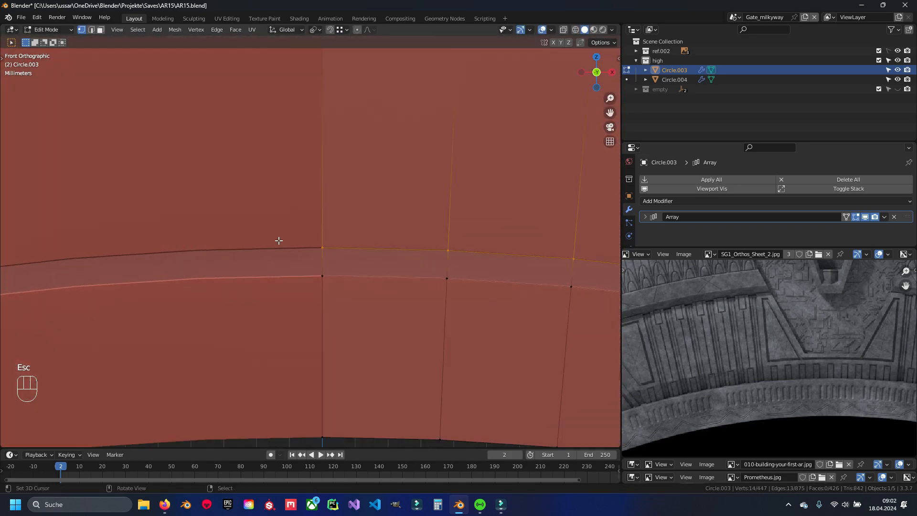
{"action": "right_click", "coordinate": [323, 246], "text": "shift"}
- Rotate the selected bevel-edge vertices by about -0.02° around the active top-centre vertex to line up with the end vertices
{"action": "scroll", "coordinate": [372, 260], "scroll_direction": "down", "scroll_amount": 10}
{"action": "middle_click_drag", "start_coordinate": [470, 295], "coordinate": [238, 203], "text": "shift"}
{"action": "scroll", "coordinate": [324, 196], "scroll_direction": "up", "scroll_amount": 4}
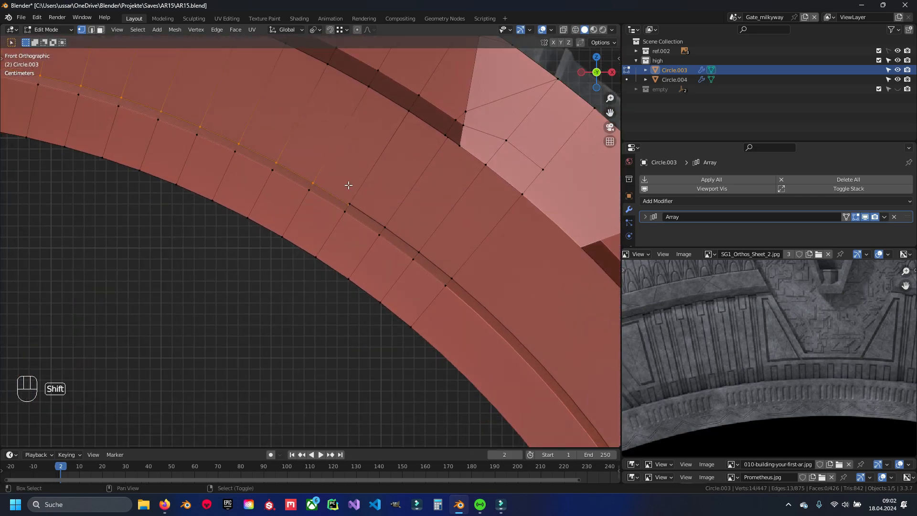
{"action": "middle_click_drag", "start_coordinate": [349, 184], "coordinate": [356, 219], "text": "shift"}
{"action": "left_click", "coordinate": [315, 29]}
{"action": "left_click", "coordinate": [332, 82]}
{"action": "middle_click_drag", "start_coordinate": [248, 119], "coordinate": [487, 200], "text": "shift"}
{"action": "middle_click_drag", "start_coordinate": [458, 274], "coordinate": [191, 192], "text": "shift"}
{"action": "scroll", "coordinate": [191, 192], "scroll_direction": "up", "scroll_amount": 1}
{"action": "left_click", "coordinate": [315, 30]}
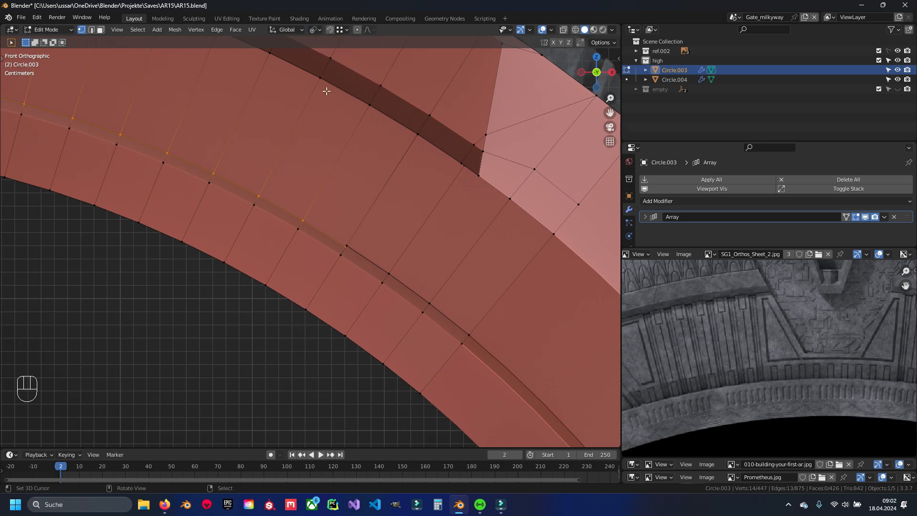
{"action": "scroll", "coordinate": [378, 267], "scroll_direction": "up", "scroll_amount": 6}
{"action": "middle_click_drag", "start_coordinate": [362, 247], "coordinate": [198, 214], "text": "shift"}
{"action": "key", "text": "r"}
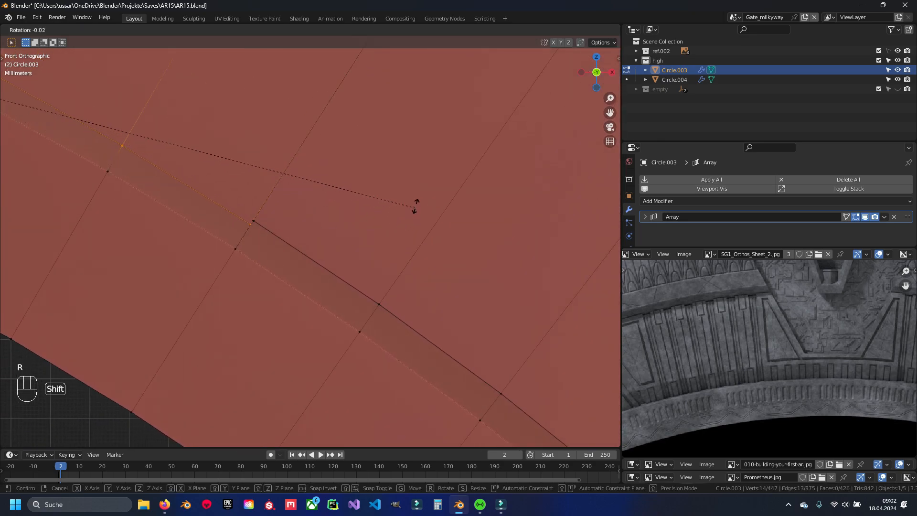
{"action": "left_click", "coordinate": [448, 58]}
- Slide the mismatched bevel-edge vertex onto the adjacent corner vertex
{"action": "scroll", "coordinate": [389, 268], "scroll_direction": "down", "scroll_amount": 4}
{"action": "mouse_move", "coordinate": [389, 268]}
{"action": "middle_mouse_down", "text": "shift"}
{"action": "mouse_move", "coordinate": [309, 162]}
{"action": "mouse_move", "coordinate": [376, 268]}
{"action": "middle_mouse_up", "text": "shift"}
{"action": "scroll", "coordinate": [305, 242], "scroll_direction": "up", "scroll_amount": 3}
{"action": "middle_click_drag", "start_coordinate": [305, 242], "coordinate": [349, 249], "text": "shift"}
{"action": "scroll", "coordinate": [331, 266], "scroll_direction": "up", "scroll_amount": 3}
{"action": "key", "text": "g"}
{"action": "left_click", "coordinate": [317, 232]}
- Merge the ring mesh's doubled vertices by distance and test the joined corner vertex with a cancelled move
{"action": "key", "text": "a"}
{"action": "key", "text": "a"}
{"action": "key", "text": "q"}
{"action": "left_click", "coordinate": [292, 241]}
{"action": "key", "text": "a"}
{"action": "right_click", "coordinate": [319, 230]}
{"action": "key", "text": "g"}
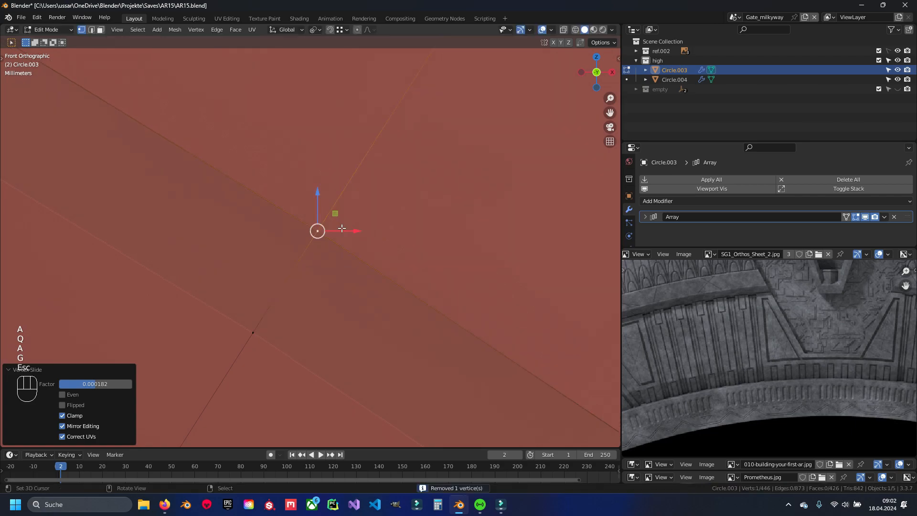
- Examine the merged corner and bevel edges around the main ring from several angles, and save the file
{"action": "key", "text": "Escape"}
{"action": "scroll", "coordinate": [326, 235], "scroll_direction": "down", "scroll_amount": 5}
{"action": "key", "text": "a"}
{"action": "key", "text": "Tab"}
{"action": "middle_click_drag", "start_coordinate": [365, 289], "coordinate": [285, 271]}
{"action": "scroll", "coordinate": [292, 270], "scroll_direction": "up", "scroll_amount": 5}
{"action": "key", "text": "Tab"}
{"action": "middle_click_drag", "start_coordinate": [416, 209], "coordinate": [366, 242], "text": "shift"}
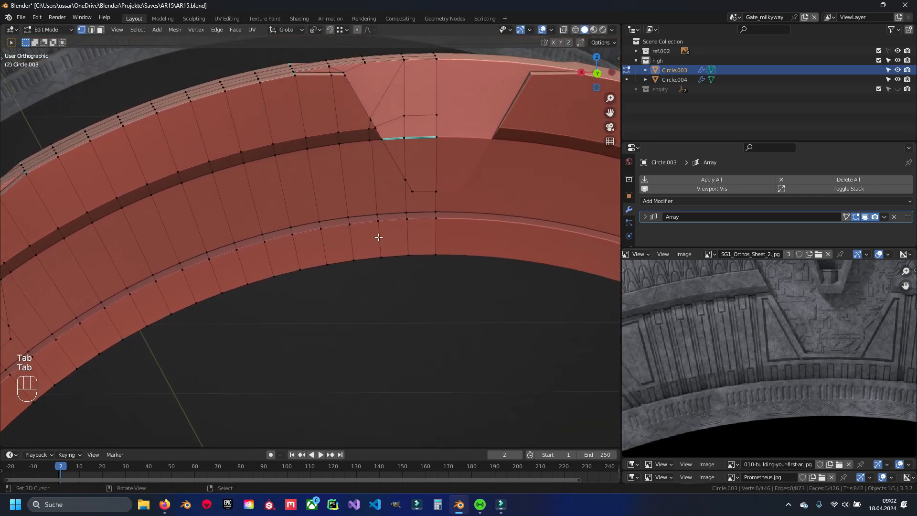
{"action": "scroll", "coordinate": [151, 290], "scroll_direction": "up", "scroll_amount": 3}
{"action": "middle_click_drag", "start_coordinate": [152, 290], "coordinate": [288, 225], "text": "shift"}
{"action": "middle_click_drag", "start_coordinate": [95, 310], "coordinate": [336, 241], "text": "shift"}
{"action": "scroll", "coordinate": [336, 241], "scroll_direction": "down", "scroll_amount": 7}
{"action": "key", "text": "Tab"}
{"action": "middle_click_drag", "start_coordinate": [410, 246], "coordinate": [522, 240], "text": "shift"}
{"action": "key", "text": "ctrl+s"}
- Select the row of 16 faces along one segment of the ring's recessed middle band
{"action": "key", "text": "KP_1"}
{"action": "key", "text": "ctrl+KP_1"}
{"action": "key", "text": "Tab"}
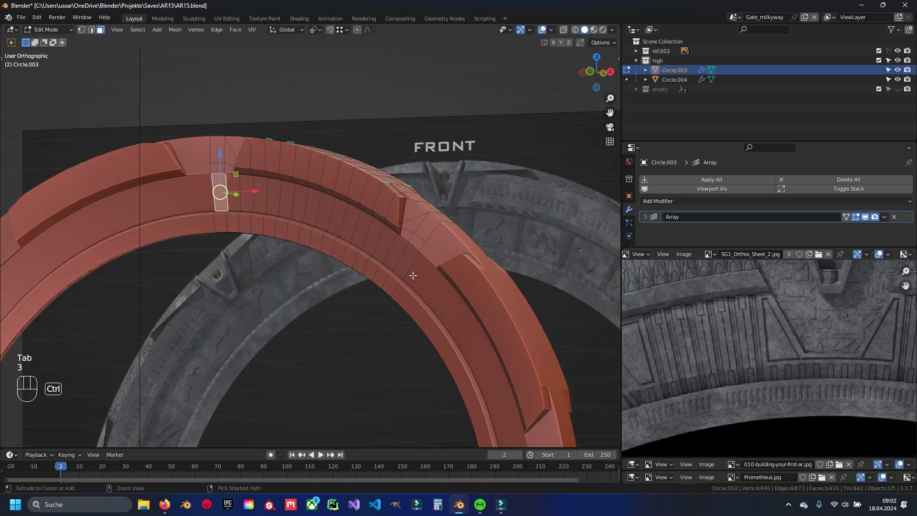
{"action": "left_click", "coordinate": [406, 265], "text": "ctrl"}
{"action": "middle_click_drag", "start_coordinate": [492, 283], "coordinate": [308, 273]}
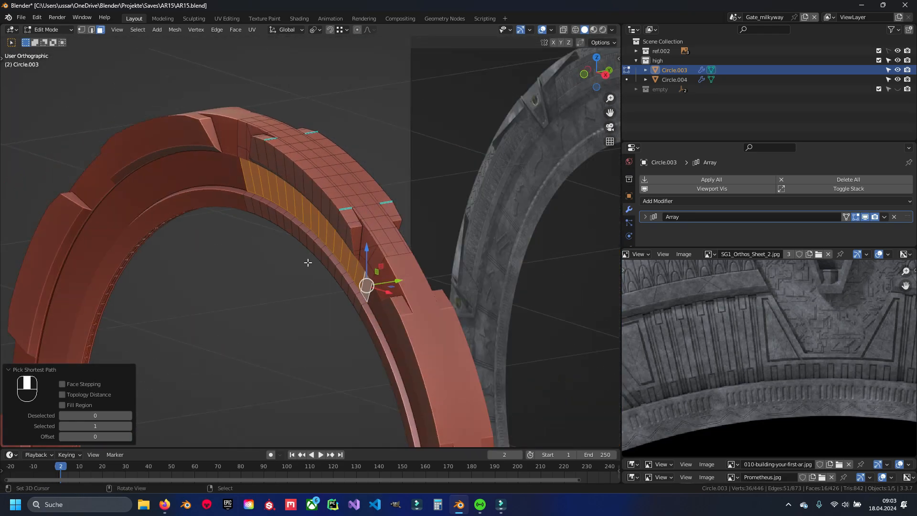
- Set the transform pivot to the median point, duplicate the selected band faces and move the copy about 0.39 m along Y
{"action": "left_click", "coordinate": [314, 29]}
{"action": "left_click", "coordinate": [329, 72]}
{"action": "key", "text": "shift+d"}
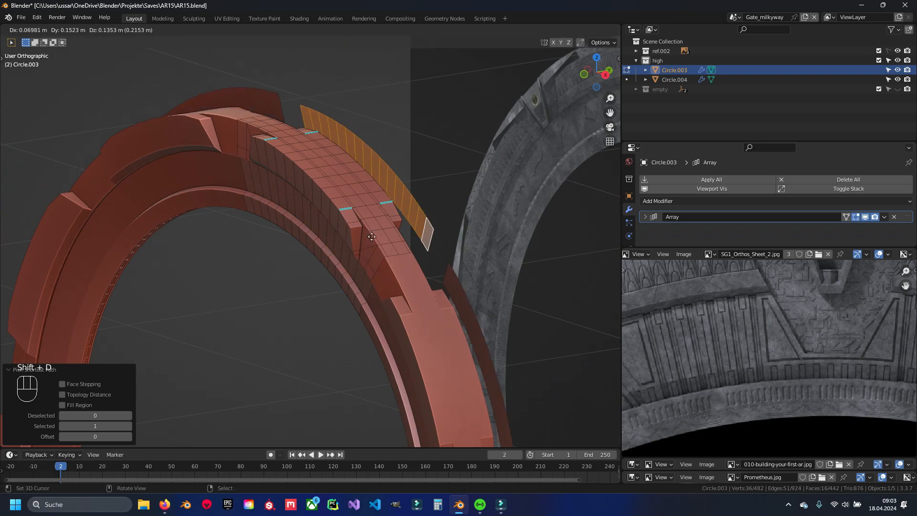
{"action": "key", "text": "Escape"}
{"action": "left_click_drag", "start_coordinate": [338, 217], "coordinate": [458, 199]}
{"action": "middle_click_drag", "start_coordinate": [459, 199], "coordinate": [435, 268]}
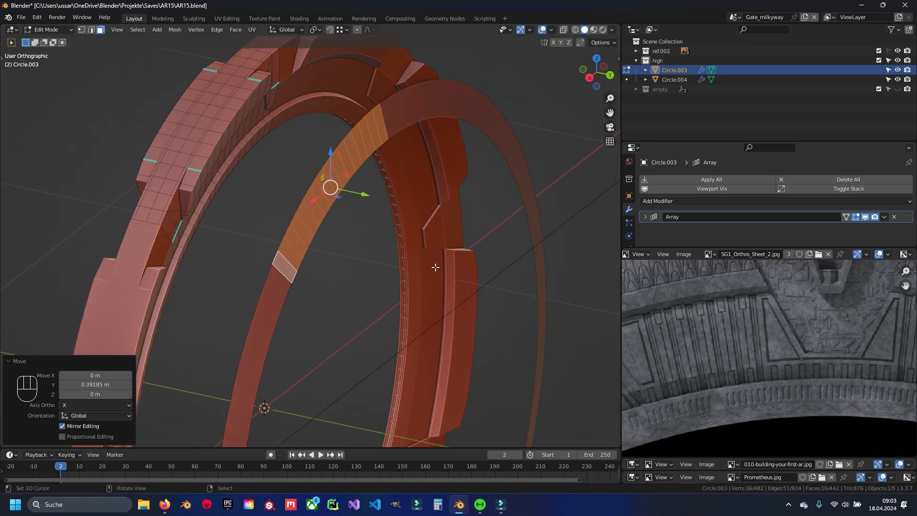
- Flip the duplicated face strip by scaling it by -1 along the Y axis
{"action": "key", "text": "y"}
{"action": "key", "text": "KP_Subtract"}
{"action": "key", "text": "KP_1"}
{"action": "key", "text": "Return"}
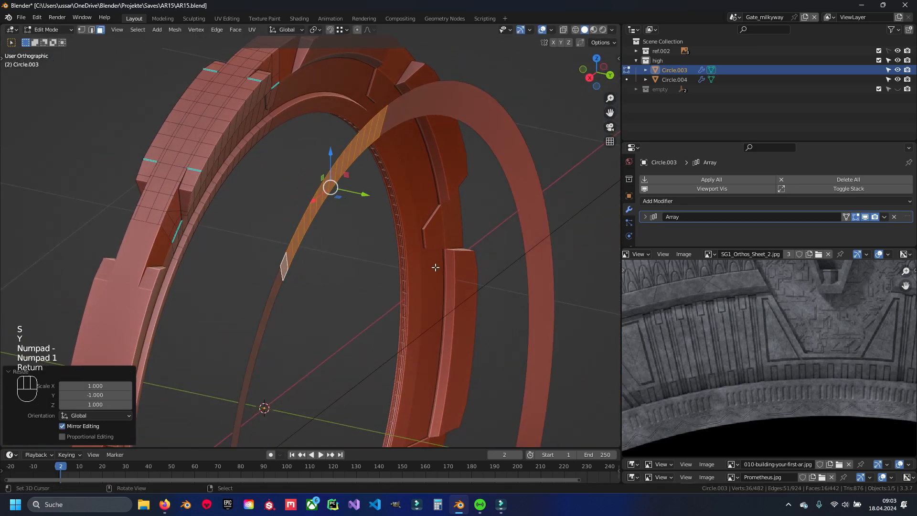
{"action": "middle_click_drag", "start_coordinate": [434, 268], "coordinate": [361, 240]}
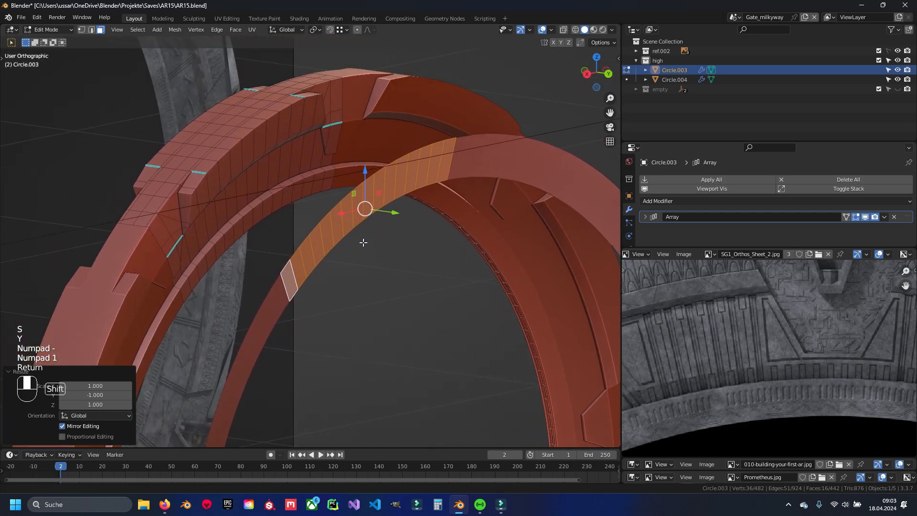
- Move the flipped strip about -0.337 m along Y so it sits on the ring's back side
{"action": "key", "text": "g"}
{"action": "key", "text": "y"}
{"action": "key", "text": "shift"}
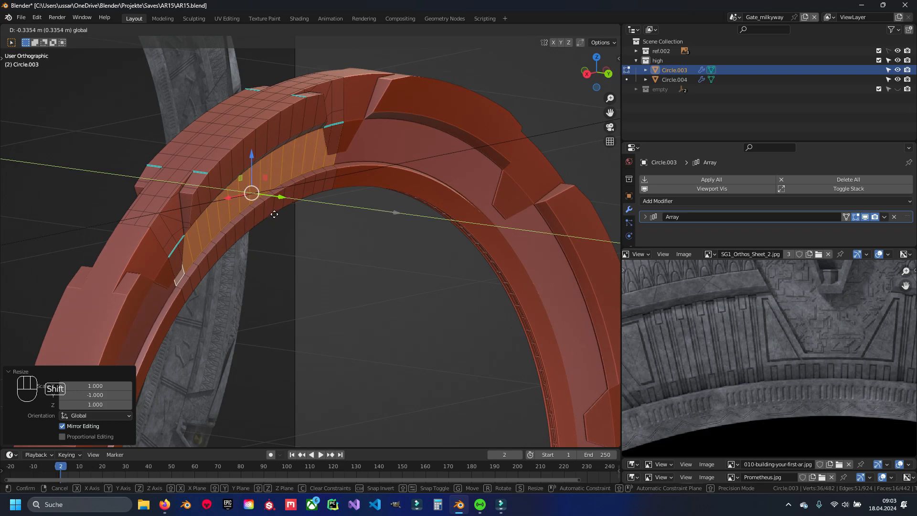
{"action": "left_click", "coordinate": [266, 210]}
{"action": "middle_click_drag", "start_coordinate": [266, 210], "coordinate": [374, 271]}
{"action": "scroll", "coordinate": [271, 217], "scroll_direction": "up", "scroll_amount": 4}
- Extrude the strip, offset the new faces slightly outward along Y to give it thickness, and save the file
{"action": "key", "text": "e"}
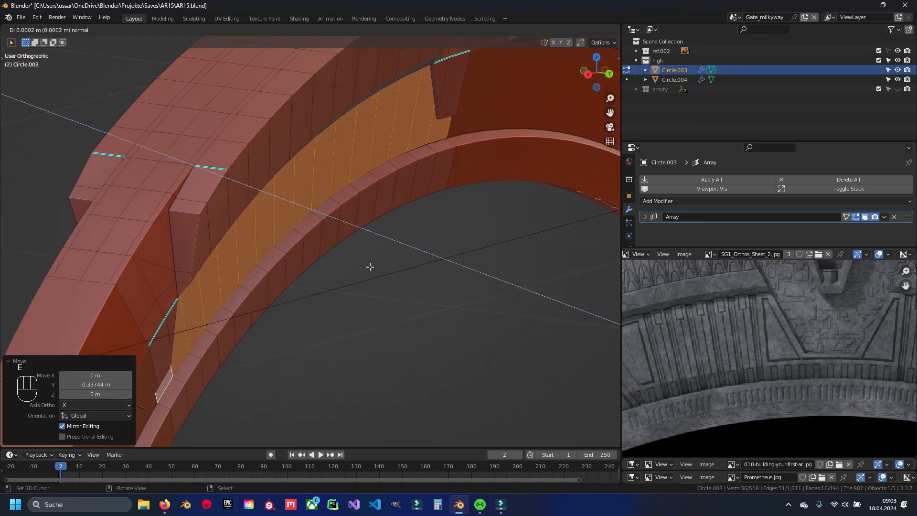
{"action": "key", "text": "Escape"}
{"action": "left_click_drag", "start_coordinate": [325, 211], "coordinate": [331, 213]}
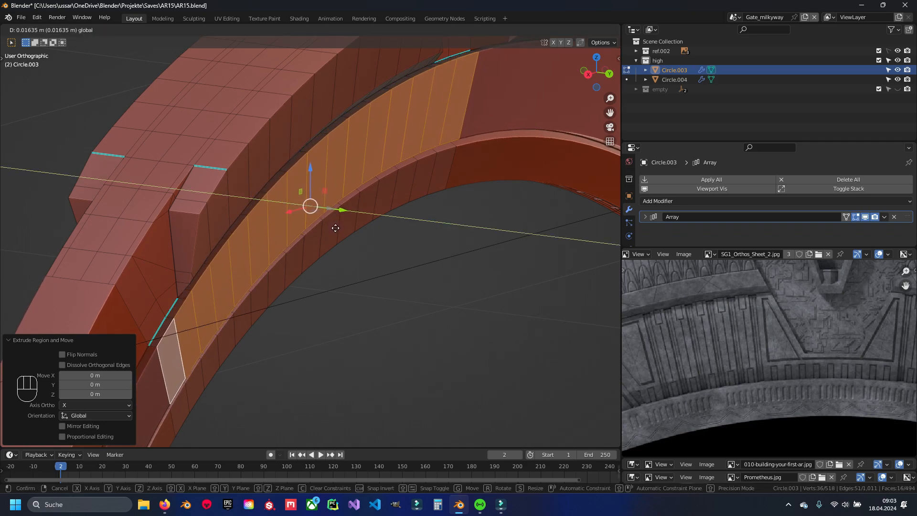
{"action": "mouse_move", "coordinate": [335, 228]}
{"action": "left_mouse_down"}
{"action": "mouse_move", "coordinate": [342, 240]}
{"action": "mouse_move", "coordinate": [337, 234]}
{"action": "left_mouse_up"}
{"action": "middle_click_drag", "start_coordinate": [447, 248], "coordinate": [281, 202]}
{"action": "left_click_drag", "start_coordinate": [281, 202], "coordinate": [287, 203]}
{"action": "middle_click_drag", "start_coordinate": [287, 204], "coordinate": [403, 229]}
{"action": "scroll", "coordinate": [229, 255], "scroll_direction": "up", "scroll_amount": 2}
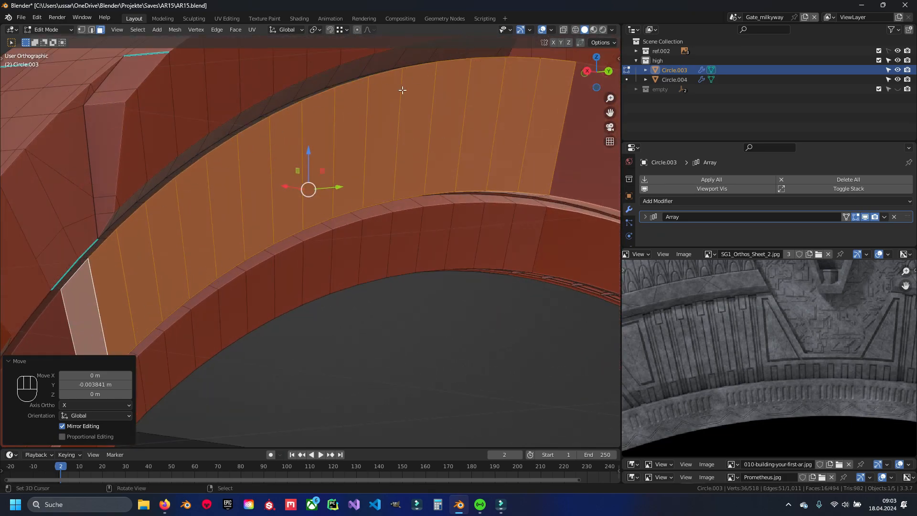
{"action": "middle_click_drag", "start_coordinate": [417, 78], "coordinate": [312, 177]}
{"action": "middle_click_drag", "start_coordinate": [439, 298], "coordinate": [293, 199], "text": "shift"}
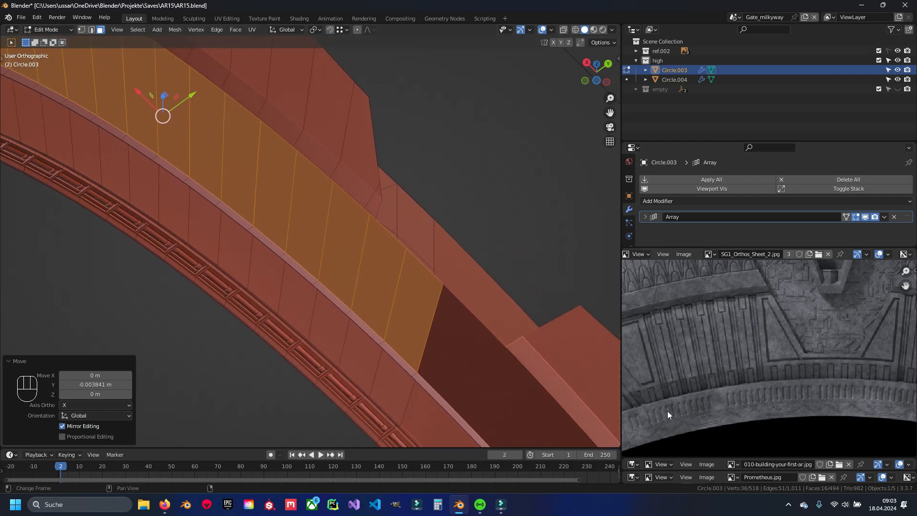
{"action": "middle_click_drag", "start_coordinate": [265, 245], "coordinate": [386, 230]}
{"action": "key", "text": "ctrl+s"}
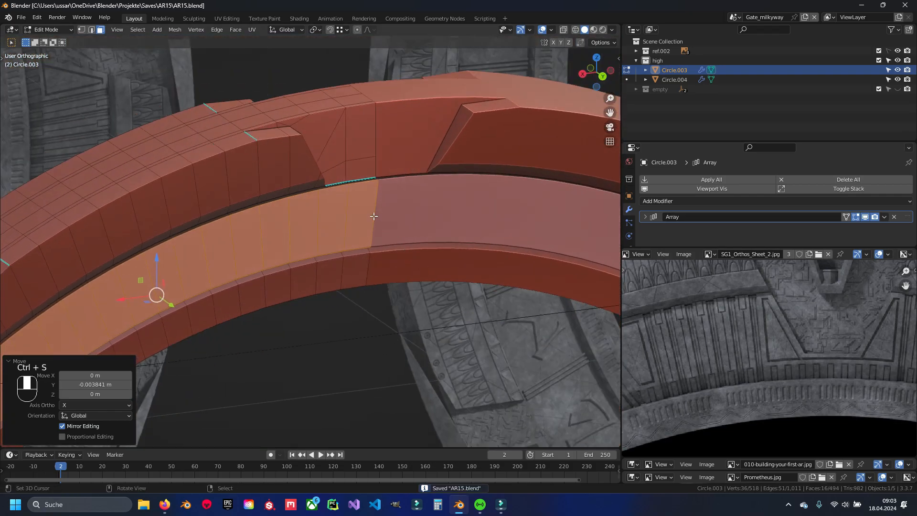
{"action": "middle_click_drag", "start_coordinate": [300, 269], "coordinate": [450, 245], "text": "shift"}
{"action": "scroll", "coordinate": [451, 245], "scroll_direction": "up", "scroll_amount": 3}
{"action": "key", "text": "2"}
{"action": "right_click", "coordinate": [315, 215], "text": "alt"}
{"action": "middle_click_drag", "start_coordinate": [344, 329], "coordinate": [326, 255], "text": "shift"}
{"action": "key", "text": "ctrl+b"}
{"action": "key", "text": "Escape"}
{"action": "scroll", "coordinate": [448, 204], "scroll_direction": "down", "scroll_amount": 4}
{"action": "key", "text": "a"}
{"action": "key", "text": "q"}
{"action": "left_click", "coordinate": [445, 209]}
{"action": "scroll", "coordinate": [500, 231], "scroll_direction": "down", "scroll_amount": 10}
{"action": "key", "text": "alt+h"}
{"action": "key", "text": "Tab"}
{"action": "key", "text": "alt+h"}
{"action": "scroll", "coordinate": [466, 230], "scroll_direction": "up", "scroll_amount": 6}
{"action": "key", "text": "ctrl+z"}
{"action": "key", "text": "ctrl+z"}
{"action": "key", "text": "ctrl+z"}
{"action": "key", "text": "ctrl+z"}
- Separate the selected strip faces into their own object, make that object the only selection, and save the file
{"action": "scroll", "coordinate": [353, 267], "scroll_direction": "up", "scroll_amount": 2}
{"action": "key", "text": "p"}
{"action": "left_click", "coordinate": [326, 254]}
{"action": "key", "text": "Tab"}
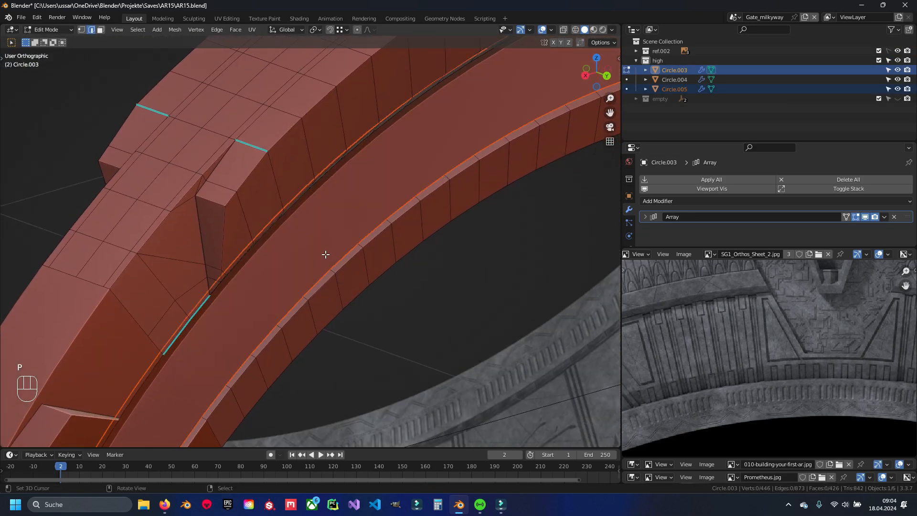
{"action": "left_click", "coordinate": [325, 255]}
{"action": "key", "text": "ctrl+s"}
- Hide the main ring object and open the separated strip's mesh for editing
{"action": "key", "text": "Tab"}
{"action": "key", "text": "a"}
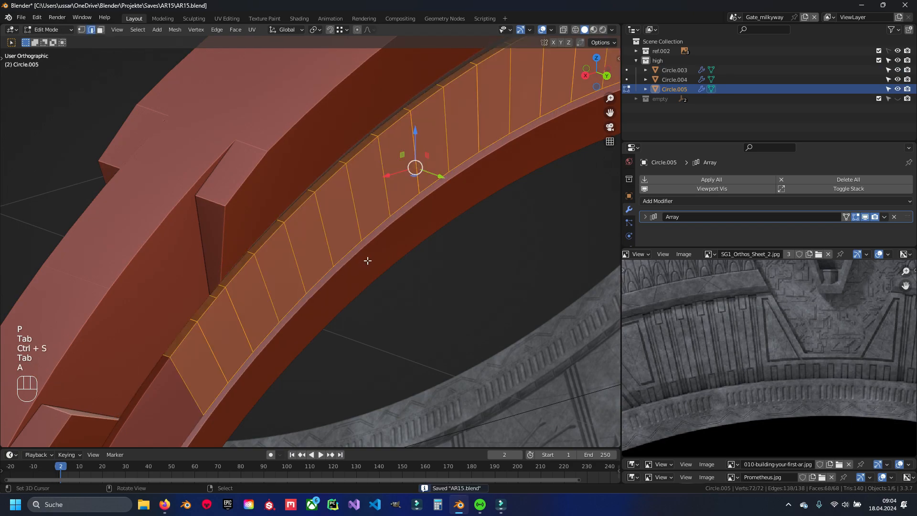
{"action": "key", "text": "space"}
{"action": "key", "text": "Escape"}
{"action": "key", "text": "a"}
{"action": "key", "text": "Tab"}
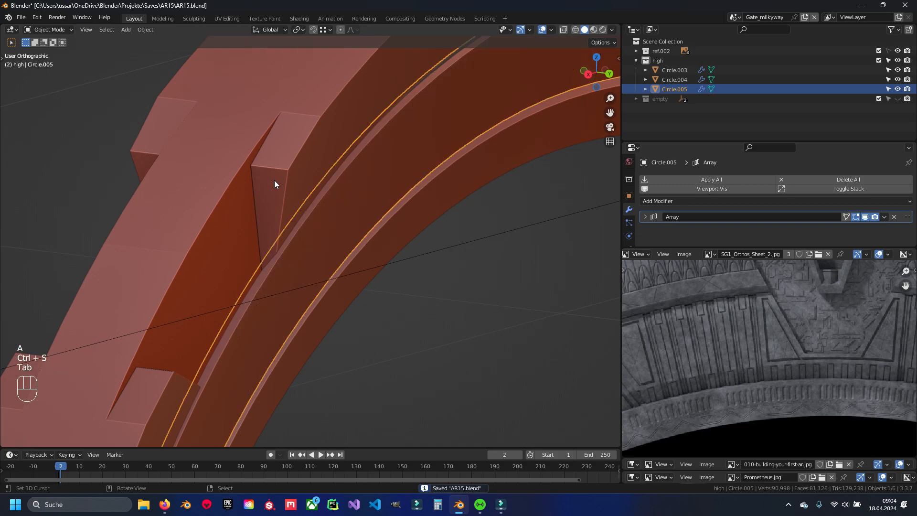
{"action": "key", "text": "h"}
{"action": "key", "text": "Tab"}
{"action": "middle_click_drag", "start_coordinate": [280, 280], "coordinate": [345, 296]}
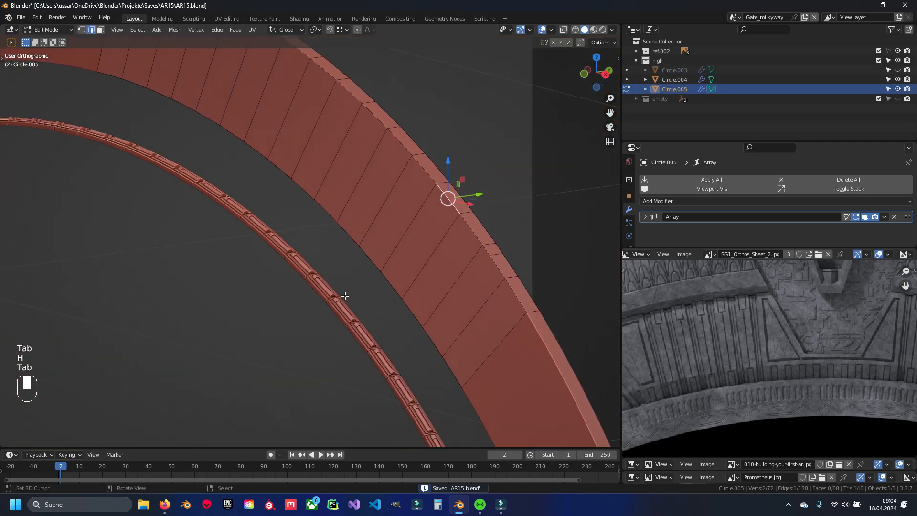
- Dissolve the stray edge across the strip's outer rim, unhide the main ring, and save the file
{"action": "middle_click_drag", "start_coordinate": [493, 256], "coordinate": [434, 266]}
{"action": "key", "text": "x"}
{"action": "left_click", "coordinate": [411, 315]}
{"action": "key", "text": "alt+h"}
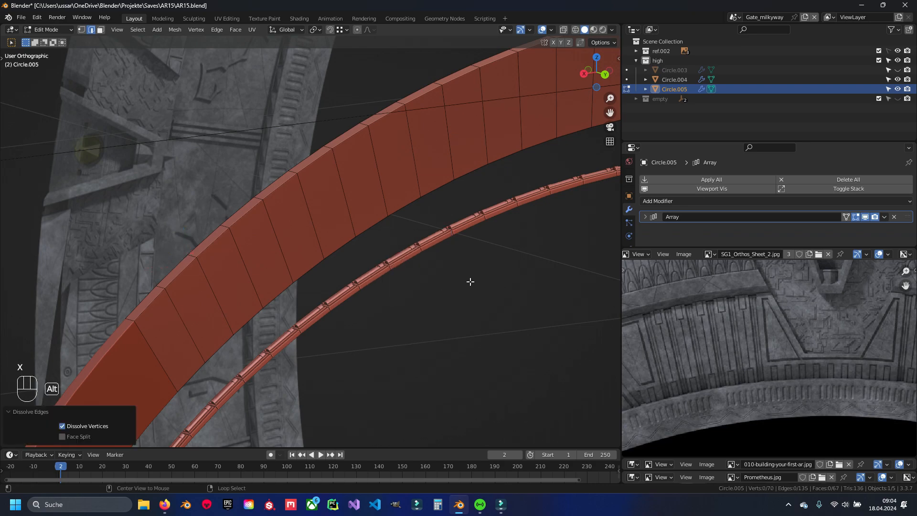
{"action": "key", "text": "a"}
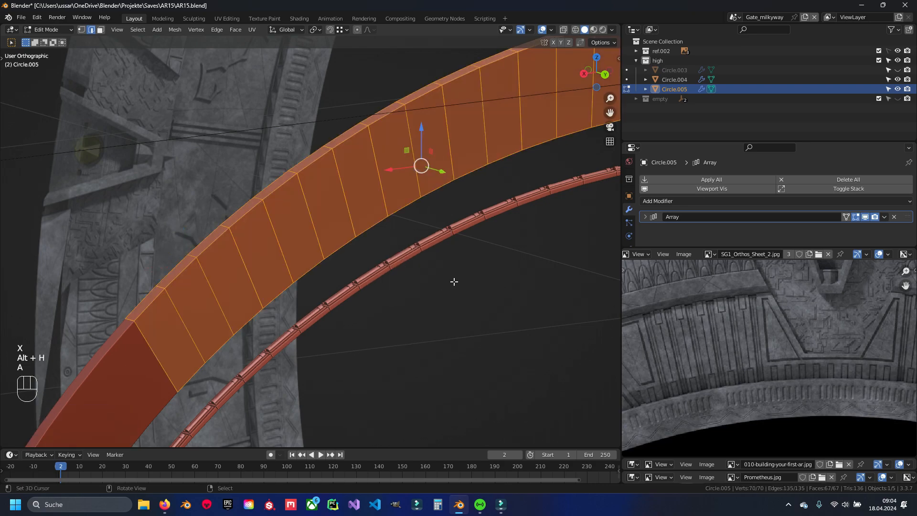
{"action": "key", "text": "Tab"}
{"action": "key", "text": "alt+h"}
{"action": "key", "text": "a"}
{"action": "key", "text": "ctrl+s"}
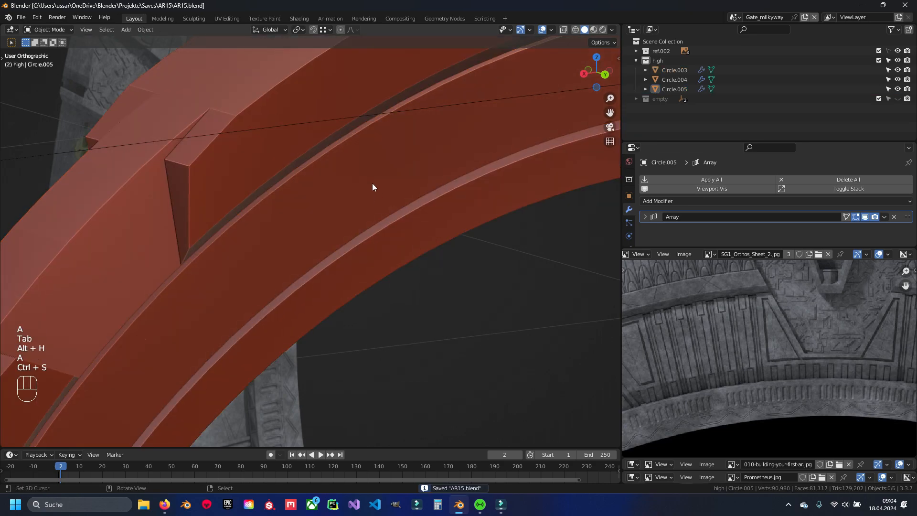
- Merge the strip mesh's doubled vertices by distance and save the file
{"action": "key", "text": "Tab"}
{"action": "key", "text": "a"}
{"action": "key", "text": "a"}
{"action": "key", "text": "q"}
{"action": "left_click", "coordinate": [383, 228]}
{"action": "key", "text": "a"}
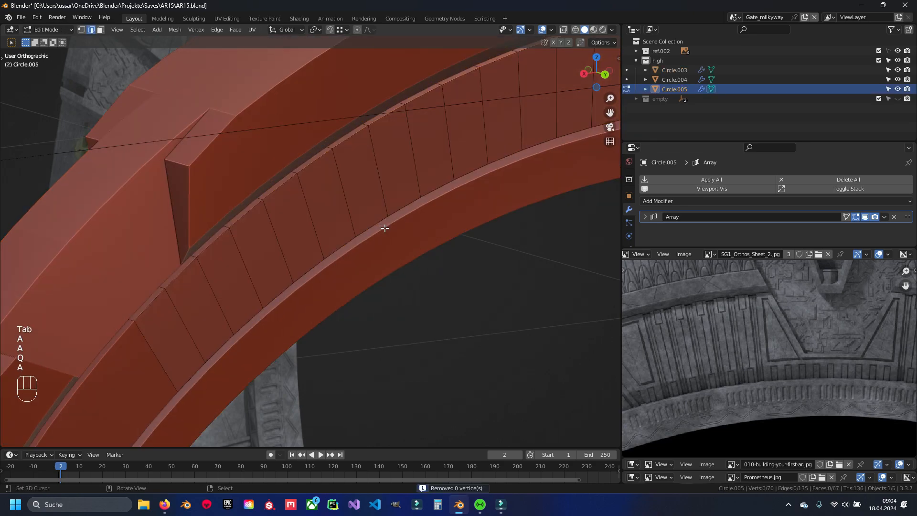
{"action": "scroll", "coordinate": [338, 246], "scroll_direction": "up", "scroll_amount": 2}
{"action": "key", "text": "ctrl+s"}
{"action": "scroll", "coordinate": [331, 215], "scroll_direction": "up", "scroll_amount": 2}
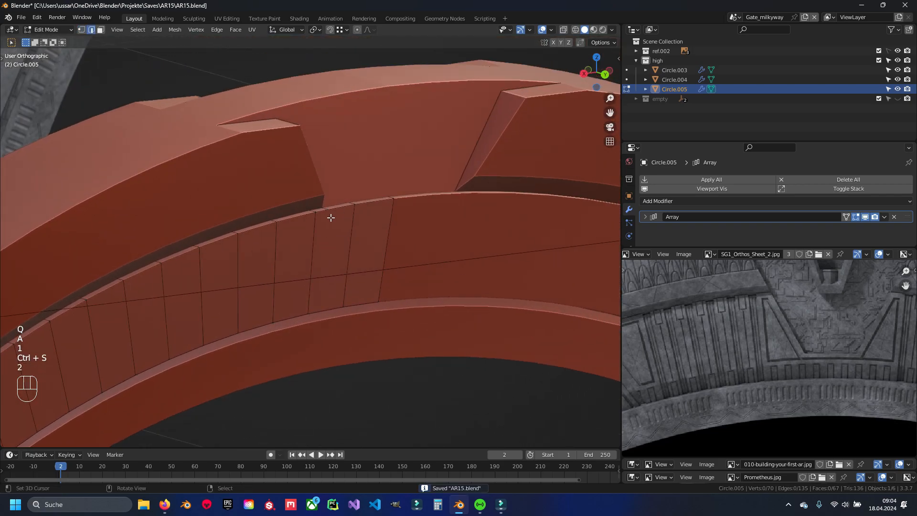
- Dissolve the second stray edge on the strip's outer rim near the ring's top centre
{"action": "scroll", "coordinate": [335, 185], "scroll_direction": "up", "scroll_amount": 1}
{"action": "key", "text": "2"}
{"action": "left_click", "coordinate": [336, 186]}
{"action": "key", "text": "x"}
{"action": "left_click", "coordinate": [335, 183]}
{"action": "mouse_move", "coordinate": [369, 207]}
{"action": "middle_mouse_down"}
{"action": "mouse_move", "coordinate": [352, 250]}
{"action": "mouse_move", "coordinate": [292, 274]}
{"action": "mouse_move", "coordinate": [309, 260]}
{"action": "mouse_move", "coordinate": [285, 224]}
{"action": "middle_mouse_up"}
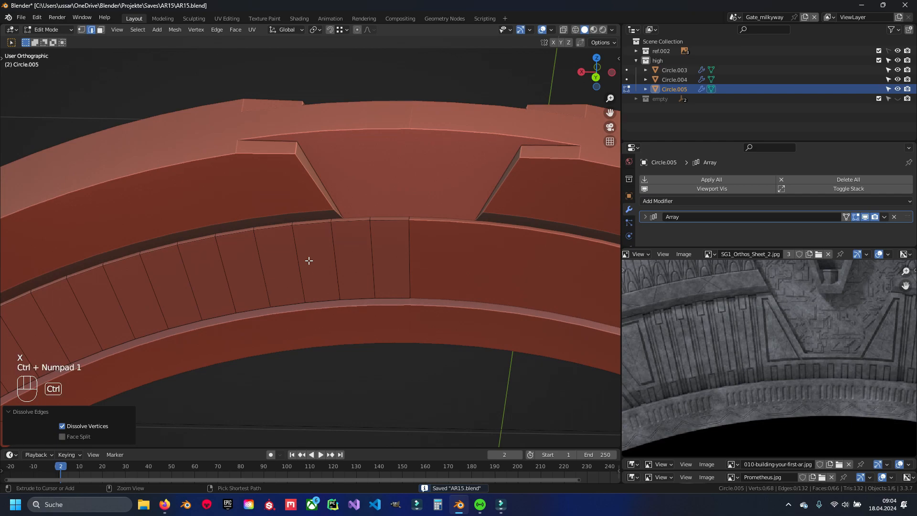
- Compare the strip's outline and the ring's bevel edges with the reference image in back view, alternating wireframe and solid shading
{"action": "key", "text": "ctrl+KP_1"}
{"action": "key", "text": "z"}
{"action": "scroll", "coordinate": [332, 241], "scroll_direction": "up", "scroll_amount": 4}
{"action": "key", "text": "z"}
{"action": "key", "text": "z"}
{"action": "middle_click_drag", "start_coordinate": [282, 153], "coordinate": [280, 138], "text": "shift"}
{"action": "key", "text": "z"}
{"action": "key", "text": "z"}
{"action": "key", "text": "z"}
{"action": "key", "text": "z"}
{"action": "scroll", "coordinate": [325, 184], "scroll_direction": "down", "scroll_amount": 3}
{"action": "mouse_move", "coordinate": [358, 194]}
{"action": "middle_mouse_down", "text": "shift"}
{"action": "mouse_move", "coordinate": [332, 207]}
{"action": "mouse_move", "coordinate": [237, 213]}
{"action": "mouse_move", "coordinate": [545, 199]}
{"action": "mouse_move", "coordinate": [14, 105]}
{"action": "middle_mouse_up", "text": "shift"}
{"action": "key", "text": "z"}
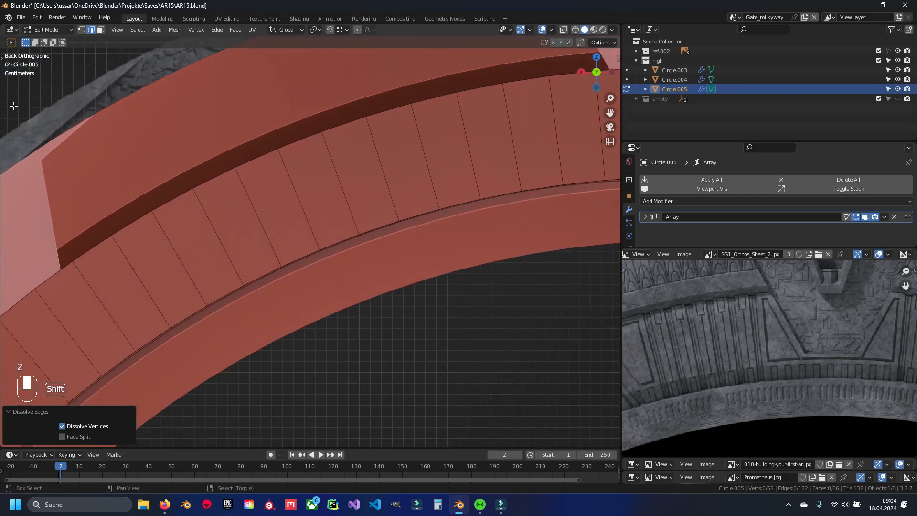
{"action": "key", "text": "z"}
{"action": "mouse_move", "coordinate": [173, 246]}
{"action": "middle_mouse_down", "text": "shift"}
{"action": "mouse_move", "coordinate": [243, 243]}
{"action": "mouse_move", "coordinate": [233, 239]}
{"action": "mouse_move", "coordinate": [363, 186]}
{"action": "middle_mouse_up", "text": "shift"}
{"action": "key", "text": "z"}
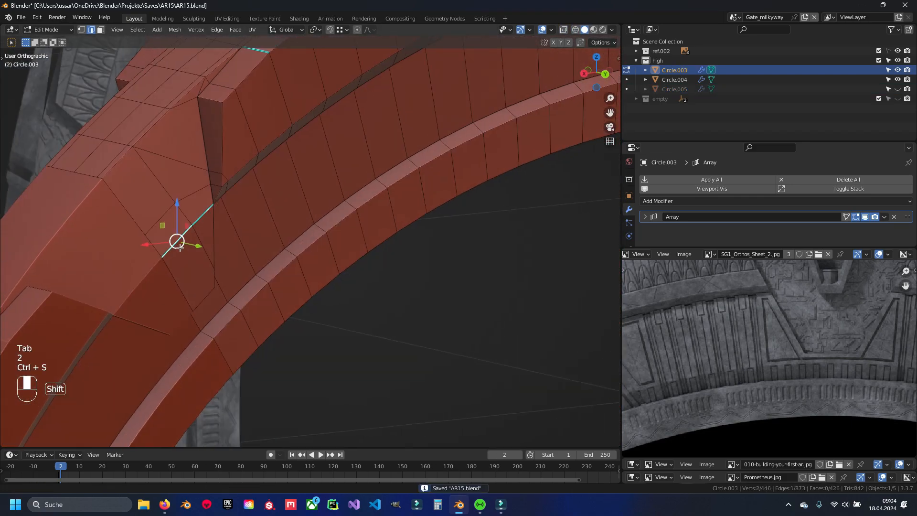
- Select the path of edges along the main ring's inner bevel, including the sharp-marked edges at both ends of the segment
{"action": "middle_click_drag", "start_coordinate": [241, 182], "coordinate": [236, 200], "text": "shift"}
{"action": "right_click", "coordinate": [235, 200], "text": "ctrl"}
{"action": "middle_click_drag", "start_coordinate": [312, 206], "coordinate": [241, 165]}
{"action": "middle_click_drag", "start_coordinate": [483, 152], "coordinate": [372, 211], "text": "shift"}
{"action": "middle_click_drag", "start_coordinate": [482, 155], "coordinate": [193, 293], "text": "shift"}
{"action": "right_click", "coordinate": [398, 185], "text": "ctrl"}
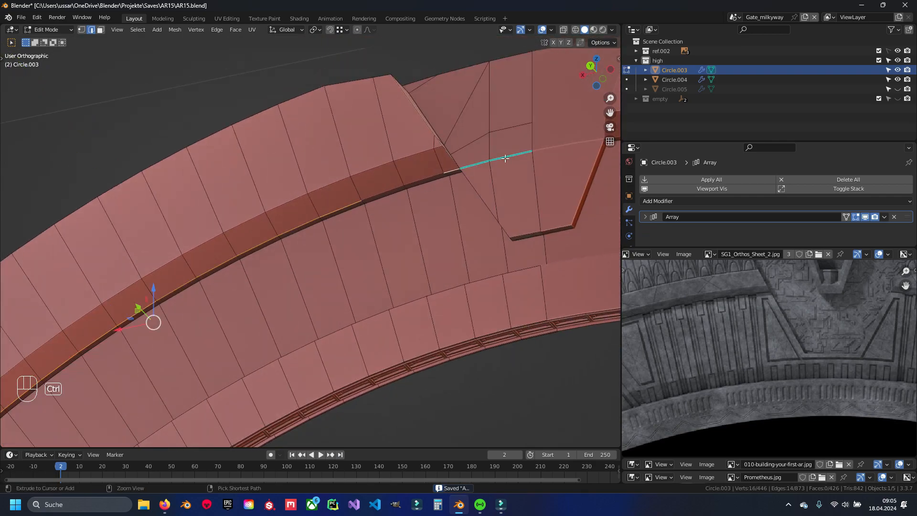
{"action": "right_click", "coordinate": [473, 164], "text": "ctrl"}
{"action": "key", "text": "z"}
{"action": "key", "text": "z"}
{"action": "middle_click_drag", "start_coordinate": [411, 205], "coordinate": [425, 174]}
{"action": "middle_click_drag", "start_coordinate": [200, 291], "coordinate": [515, 107], "text": "shift"}
{"action": "right_click", "coordinate": [250, 201], "text": "ctrl"}
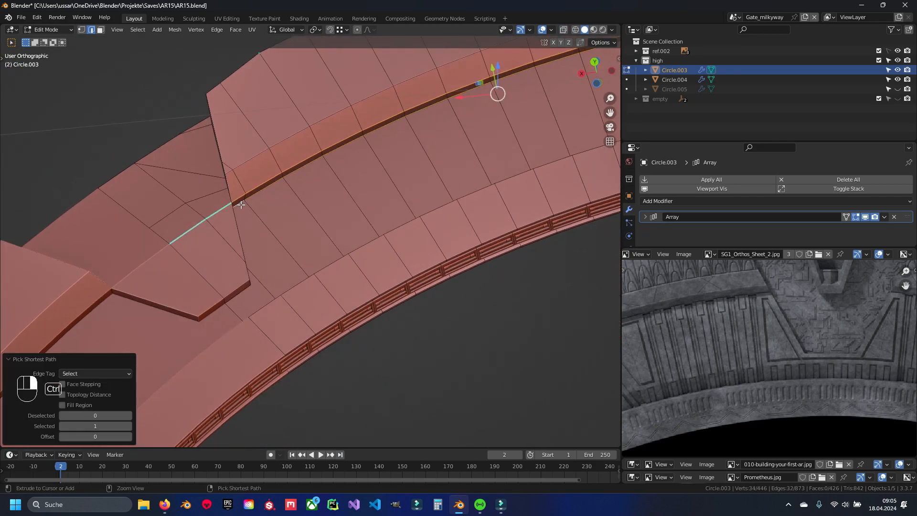
- Move the selected bevel edges about 0.005 m in X and 0.0095 m in Z to match the back-view reference
{"action": "middle_click_drag", "start_coordinate": [435, 203], "coordinate": [278, 266], "text": "shift"}
{"action": "key", "text": "ctrl+KP_1"}
{"action": "key", "text": "z"}
{"action": "key", "text": "g"}
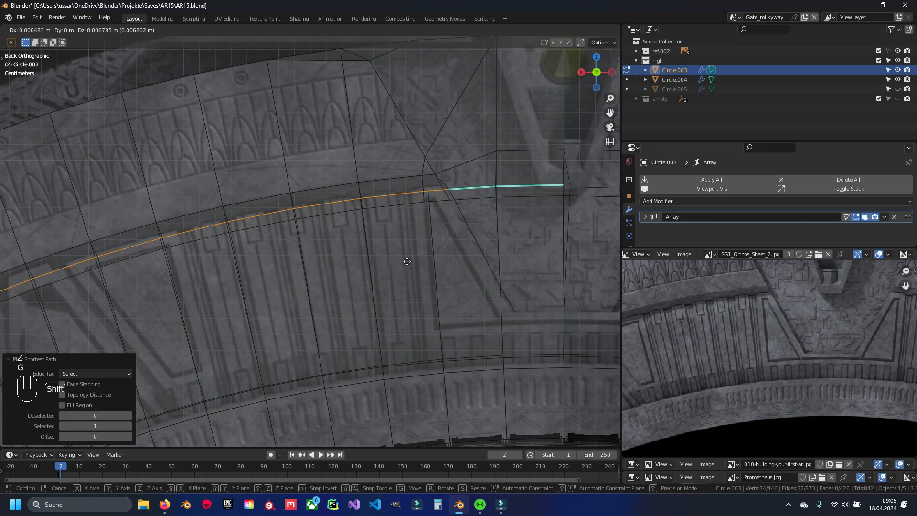
{"action": "key", "text": "Escape"}
{"action": "key", "text": "g"}
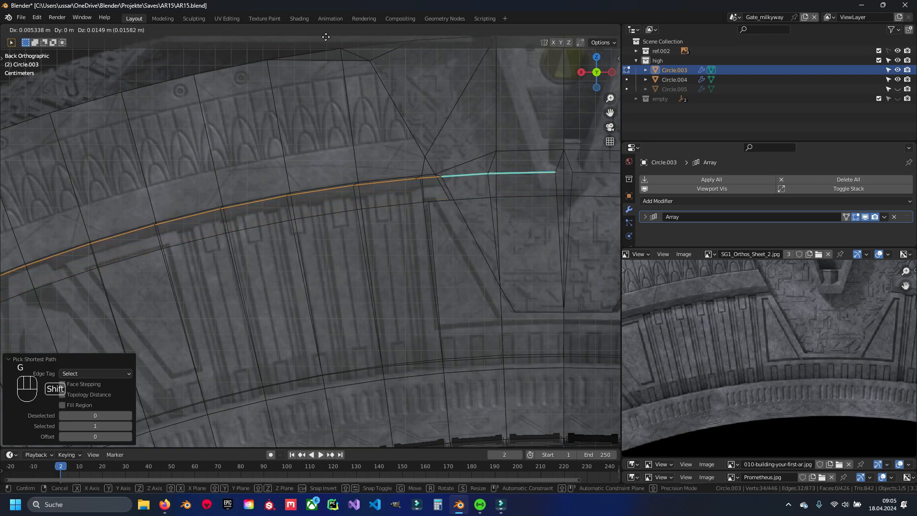
{"action": "key", "text": "Escape"}
{"action": "key", "text": "g"}
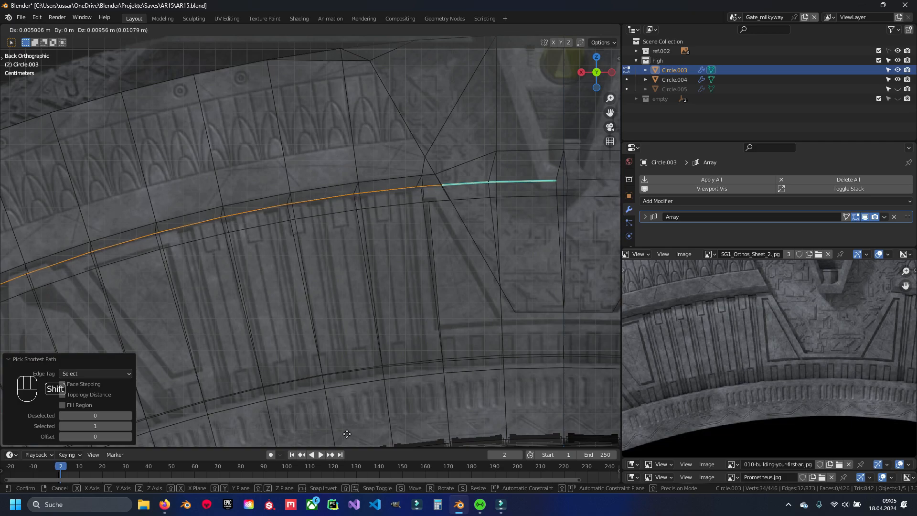
{"action": "left_click", "coordinate": [348, 434]}
- Select a single vertex on the moved bevel edge and reposition it to follow the reference image's rim line
{"action": "middle_click_drag", "start_coordinate": [348, 434], "coordinate": [616, 282], "text": "shift"}
{"action": "scroll", "coordinate": [237, 280], "scroll_direction": "up", "scroll_amount": 4}
{"action": "key", "text": "z"}
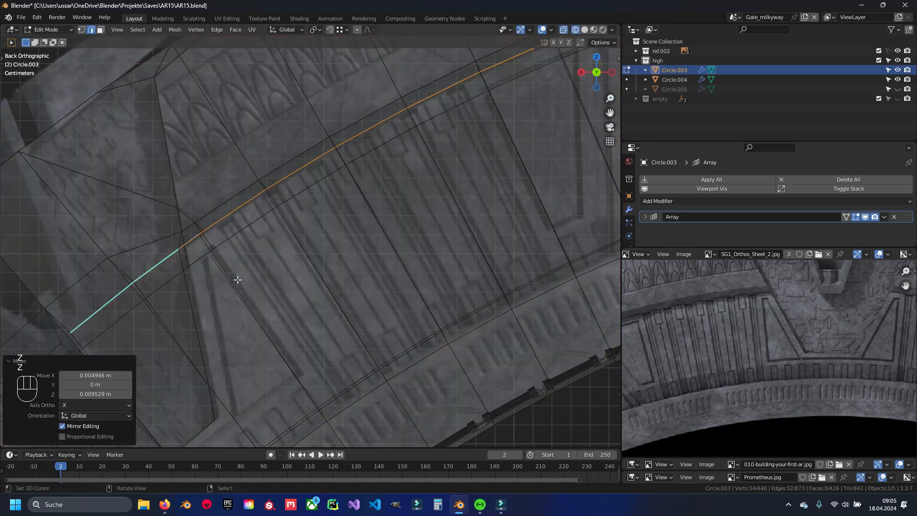
{"action": "middle_click_drag", "start_coordinate": [238, 281], "coordinate": [430, 232], "text": "shift"}
{"action": "key", "text": "1"}
{"action": "left_click_drag", "start_coordinate": [360, 180], "coordinate": [378, 194]}
{"action": "key", "text": "g"}
{"action": "left_click", "coordinate": [375, 225]}
{"action": "middle_click_drag", "start_coordinate": [375, 225], "coordinate": [287, 301], "text": "shift"}
- Slide the inner bevel vertex beside the segment's lower chevron along its edge onto the reference image's rim line
{"action": "key", "text": "z"}
{"action": "key", "text": "z"}
{"action": "scroll", "coordinate": [330, 240], "scroll_direction": "up", "scroll_amount": 1}
{"action": "right_click", "coordinate": [335, 233]}
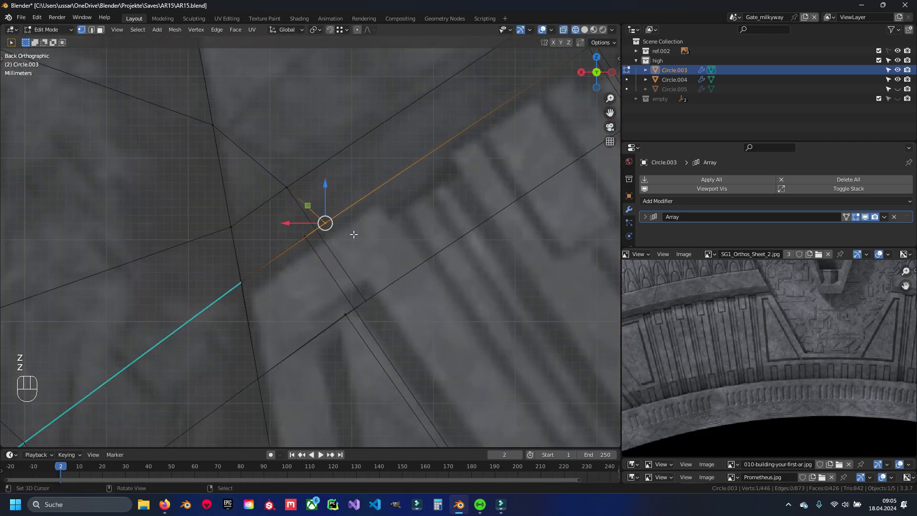
{"action": "left_click", "coordinate": [370, 245]}
{"action": "middle_click_drag", "start_coordinate": [370, 245], "coordinate": [241, 284], "text": "shift"}
{"action": "key", "text": "g"}
{"action": "key", "text": "g"}
{"action": "left_click", "coordinate": [320, 297]}
- Edge-slide the next vertices along the main ring's inner bevel one by one to follow the reference's rim line
{"action": "key", "text": "a"}
{"action": "middle_click_drag", "start_coordinate": [459, 186], "coordinate": [268, 277], "text": "shift"}
{"action": "key", "text": "g"}
{"action": "key", "text": "g"}
{"action": "key", "text": "a"}
{"action": "left_click_drag", "start_coordinate": [249, 241], "coordinate": [268, 270]}
{"action": "key", "text": "g"}
{"action": "key", "text": "g"}
{"action": "left_click", "coordinate": [271, 267]}
{"action": "middle_click_drag", "start_coordinate": [491, 167], "coordinate": [297, 248], "text": "shift"}
{"action": "key", "text": "a"}
{"action": "key", "text": "g"}
{"action": "key", "text": "g"}
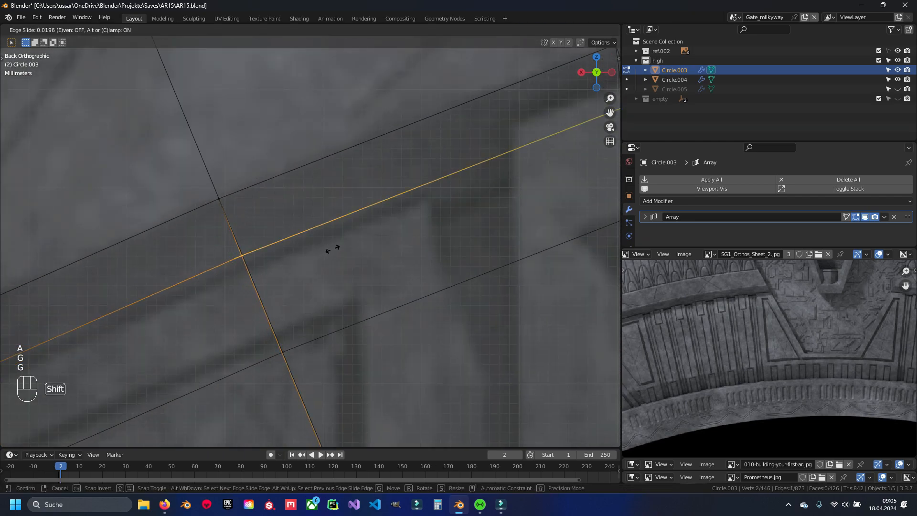
{"action": "left_click", "coordinate": [267, 253]}
{"action": "key", "text": "a"}
{"action": "key", "text": "g"}
{"action": "key", "text": "g"}
{"action": "left_click", "coordinate": [360, 236]}
- Continue edge-sliding the remaining bevel vertices toward the segment's upper end until they match the reference's rim line
{"action": "key", "text": "a"}
{"action": "key", "text": "g"}
{"action": "key", "text": "g"}
{"action": "middle_click_drag", "start_coordinate": [530, 186], "coordinate": [280, 253], "text": "shift"}
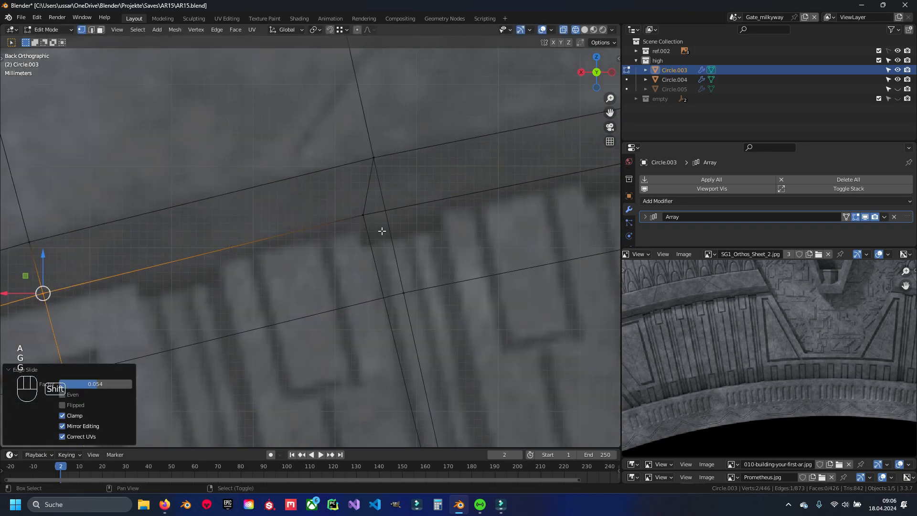
{"action": "key", "text": "g"}
{"action": "key", "text": "g"}
{"action": "left_click", "coordinate": [297, 261]}
{"action": "middle_click_drag", "start_coordinate": [507, 191], "coordinate": [238, 252], "text": "shift"}
{"action": "key", "text": "g"}
{"action": "key", "text": "g"}
{"action": "left_click", "coordinate": [237, 252]}
{"action": "middle_click_drag", "start_coordinate": [477, 205], "coordinate": [223, 231], "text": "shift"}
{"action": "key", "text": "g"}
{"action": "key", "text": "g"}
{"action": "left_click", "coordinate": [223, 231]}
{"action": "key", "text": "g"}
{"action": "key", "text": "g"}
{"action": "left_click", "coordinate": [458, 242]}
- Fine-tune individual inner bevel vertices close up in back view by sliding them along their edges
{"action": "key", "text": "z"}
{"action": "key", "text": "z"}
{"action": "key", "text": "ctrl+KP_1"}
{"action": "key", "text": "g"}
{"action": "key", "text": "g"}
{"action": "left_click", "coordinate": [335, 277]}
{"action": "scroll", "coordinate": [381, 209], "scroll_direction": "up", "scroll_amount": 4}
{"action": "key", "text": "g"}
{"action": "key", "text": "g"}
{"action": "key", "text": "g"}
{"action": "left_click", "coordinate": [404, 258]}
{"action": "key", "text": "a"}
{"action": "left_click_drag", "start_coordinate": [282, 234], "coordinate": [329, 270]}
{"action": "key", "text": "g"}
{"action": "key", "text": "g"}
{"action": "left_click", "coordinate": [500, 321]}
- Save the file and adjust a vertex of the main ring's bevel along X in back view
{"action": "scroll", "coordinate": [381, 286], "scroll_direction": "down", "scroll_amount": 10}
{"action": "key", "text": "z"}
{"action": "key", "text": "Tab"}
{"action": "key", "text": "ctrl+s"}
{"action": "middle_click_drag", "start_coordinate": [342, 294], "coordinate": [367, 286]}
{"action": "scroll", "coordinate": [367, 286], "scroll_direction": "up", "scroll_amount": 5}
{"action": "key", "text": "Tab"}
{"action": "key", "text": "1"}
{"action": "key", "text": "ctrl+KP_1"}
{"action": "key", "text": "z"}
{"action": "key", "text": "g"}
{"action": "key", "text": "y"}
{"action": "key", "text": "x"}
{"action": "left_click", "coordinate": [422, 266]}
- Move the vertex at the end of the sharp-marked bevel edge about 0.0012 m in X and -0.0021 m in Z
{"action": "key", "text": "z"}
{"action": "scroll", "coordinate": [345, 249], "scroll_direction": "down", "scroll_amount": 9}
{"action": "mouse_move", "coordinate": [206, 289]}
{"action": "middle_mouse_down", "text": "shift"}
{"action": "mouse_move", "coordinate": [225, 272]}
{"action": "mouse_move", "coordinate": [393, 213]}
{"action": "middle_mouse_up", "text": "shift"}
{"action": "scroll", "coordinate": [345, 181], "scroll_direction": "up", "scroll_amount": 6}
{"action": "scroll", "coordinate": [345, 182], "scroll_direction": "up", "scroll_amount": 3}
{"action": "left_click", "coordinate": [268, 249]}
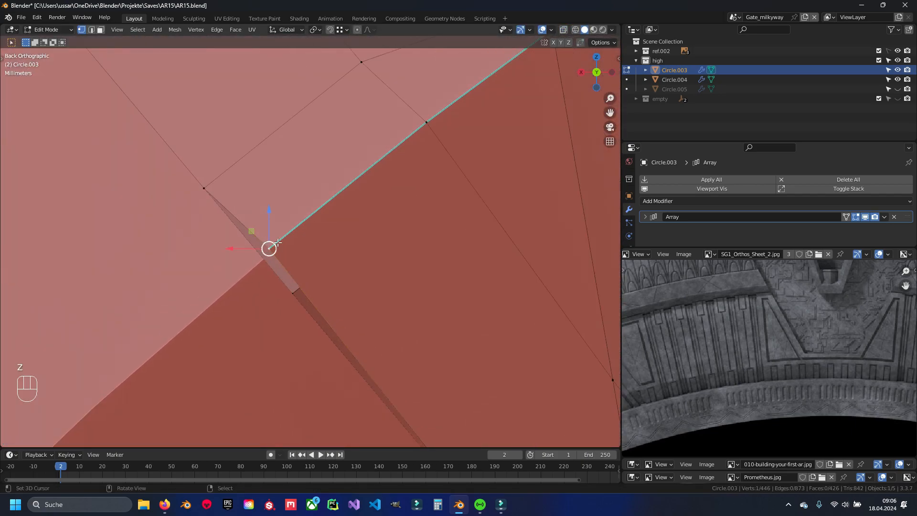
{"action": "key", "text": "z"}
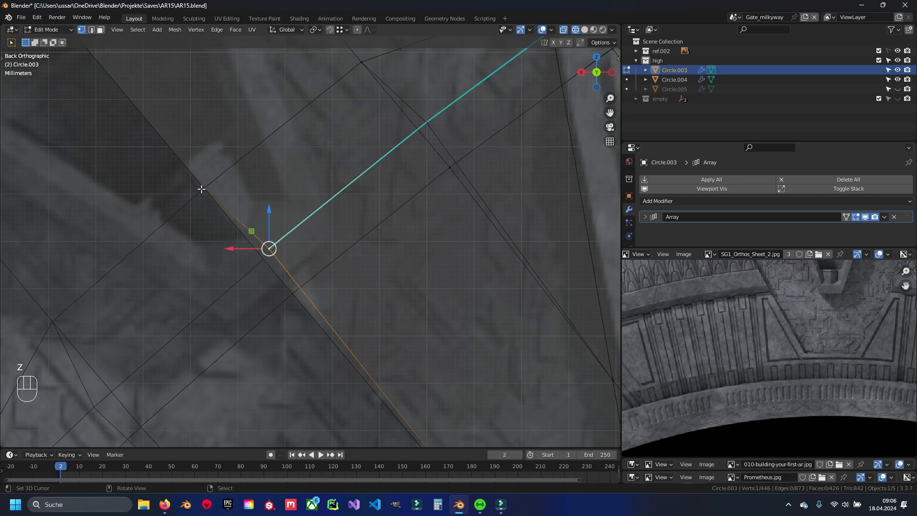
{"action": "scroll", "coordinate": [260, 242], "scroll_direction": "up", "scroll_amount": 3}
{"action": "middle_click_drag", "start_coordinate": [272, 254], "coordinate": [458, 244], "text": "shift"}
{"action": "key", "text": "g"}
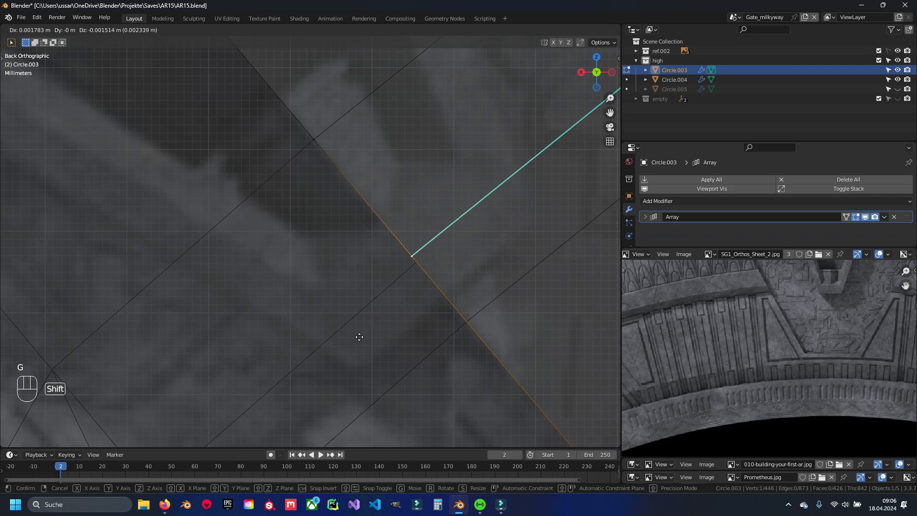
{"action": "left_click", "coordinate": [406, 386]}
- Nudge the same end vertex at high magnification so it meets the adjoining array segment's edge
{"action": "middle_click_drag", "start_coordinate": [458, 236], "coordinate": [393, 208], "text": "shift"}
{"action": "scroll", "coordinate": [373, 242], "scroll_direction": "up", "scroll_amount": 8}
{"action": "middle_click_drag", "start_coordinate": [530, 214], "coordinate": [317, 239], "text": "shift"}
{"action": "scroll", "coordinate": [334, 231], "scroll_direction": "up", "scroll_amount": 4}
{"action": "key", "text": "g"}
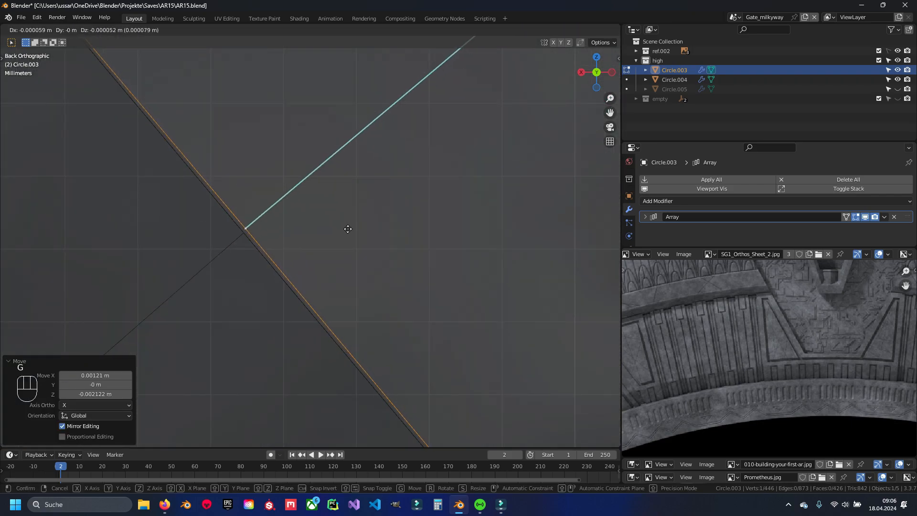
{"action": "left_click", "coordinate": [317, 249]}
- Slide the vertex in the middle of the sharp-marked chevron edge along its edge, and save the file
{"action": "scroll", "coordinate": [347, 243], "scroll_direction": "down", "scroll_amount": 12}
{"action": "scroll", "coordinate": [350, 239], "scroll_direction": "up", "scroll_amount": 8}
{"action": "key", "text": "g"}
{"action": "key", "text": "g"}
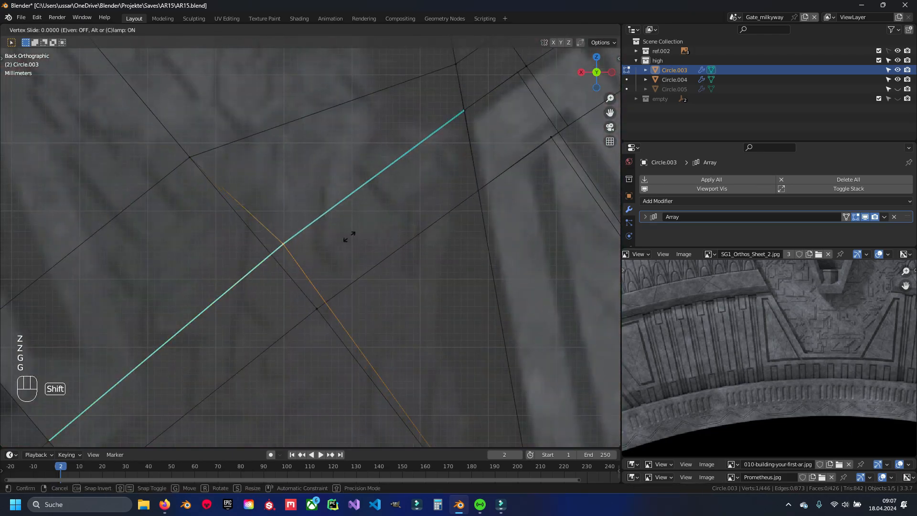
{"action": "left_click", "coordinate": [349, 241]}
{"action": "scroll", "coordinate": [351, 238], "scroll_direction": "down", "scroll_amount": 8}
{"action": "scroll", "coordinate": [306, 234], "scroll_direction": "up", "scroll_amount": 8}
{"action": "key", "text": "g"}
{"action": "key", "text": "g"}
{"action": "left_click", "coordinate": [319, 241]}
{"action": "key", "text": "z"}
{"action": "scroll", "coordinate": [335, 239], "scroll_direction": "down", "scroll_amount": 12}
{"action": "key", "text": "Tab"}
{"action": "key", "text": "z"}
{"action": "key", "text": "ctrl+s"}
- Reveal the hidden objects, select the back-side panel strip, and save the file
{"action": "scroll", "coordinate": [363, 249], "scroll_direction": "up", "scroll_amount": 6}
{"action": "key", "text": "alt+h"}
{"action": "key", "text": "a"}
{"action": "key", "text": "ctrl+s"}
{"action": "scroll", "coordinate": [462, 232], "scroll_direction": "down", "scroll_amount": 6}
{"action": "scroll", "coordinate": [370, 241], "scroll_direction": "up", "scroll_amount": 5}
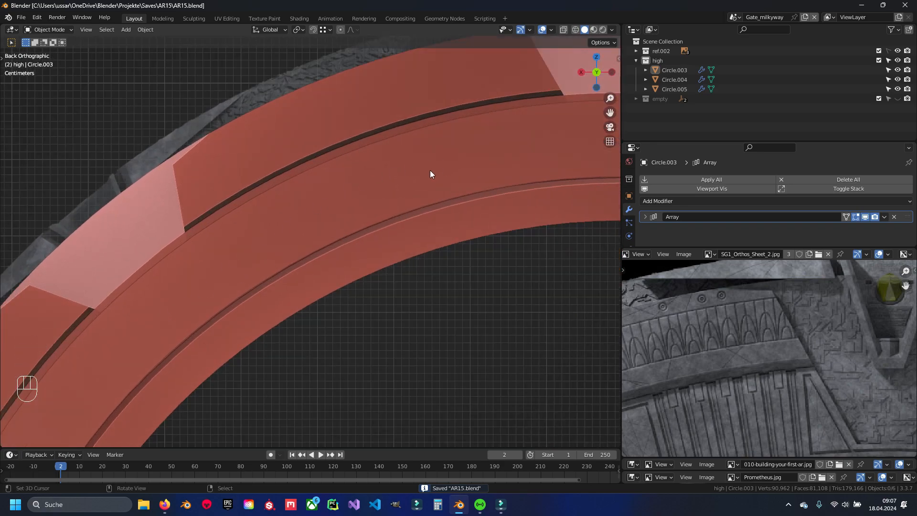
{"action": "left_click", "coordinate": [313, 220]}
{"action": "key", "text": "ctrl+s"}
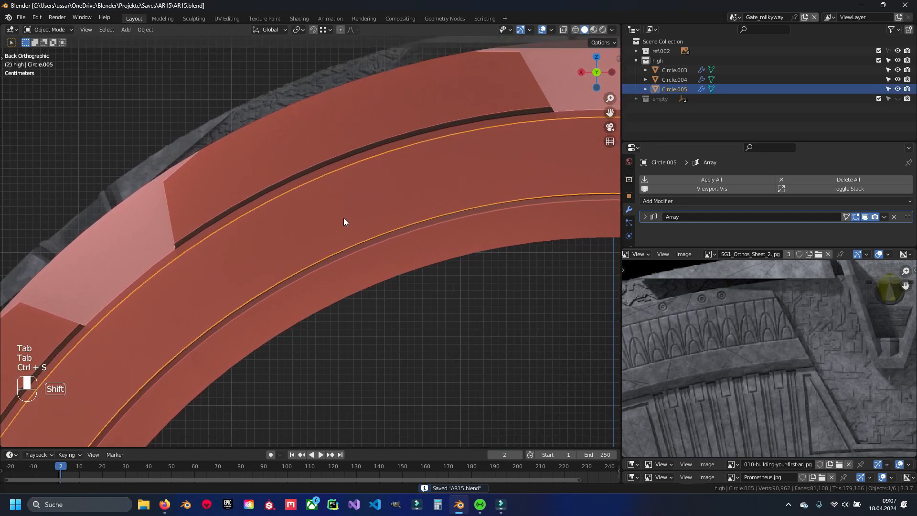
- Open the panel strip for mesh editing and snap the 3D cursor to the world origin
{"action": "key", "text": "Tab"}
{"action": "middle_click_drag", "start_coordinate": [462, 128], "coordinate": [534, 99], "text": "shift"}
{"action": "scroll", "coordinate": [455, 276], "scroll_direction": "down", "scroll_amount": 4}
{"action": "scroll", "coordinate": [381, 228], "scroll_direction": "up", "scroll_amount": 3}
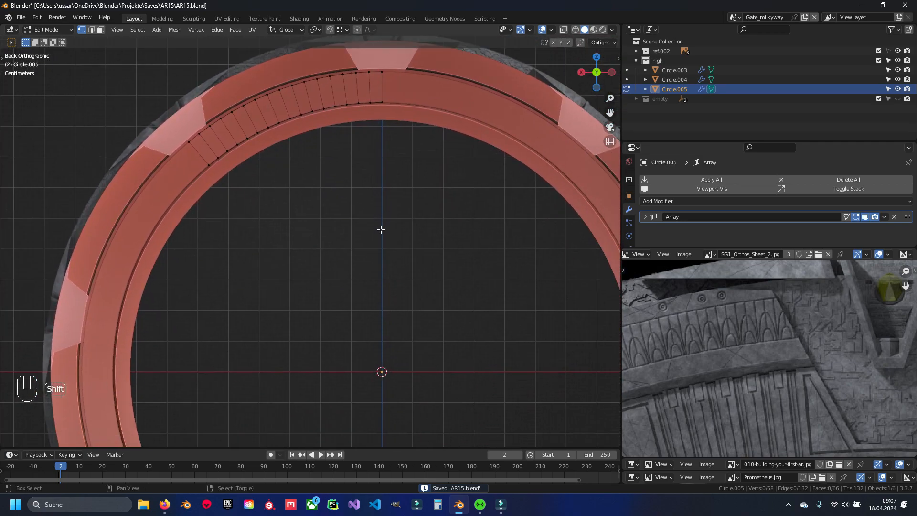
{"action": "key", "text": "shift+s"}
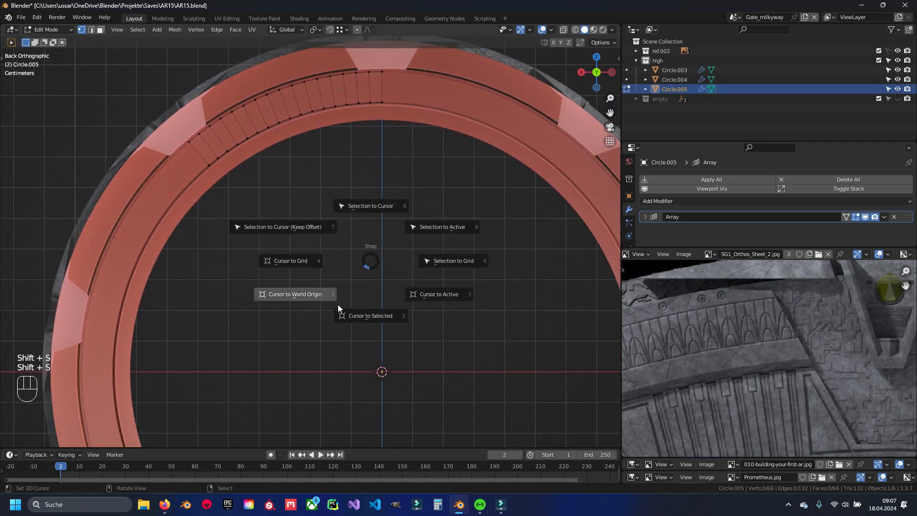
{"action": "left_click", "coordinate": [305, 293]}
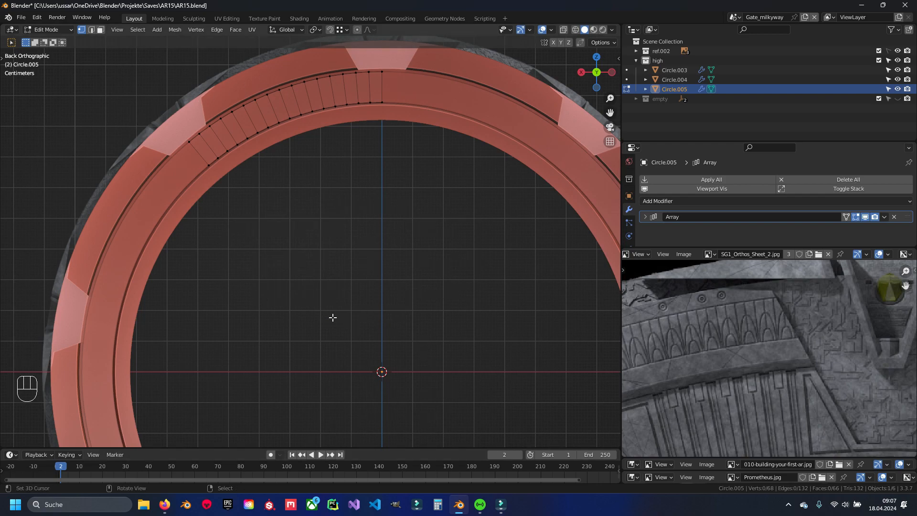
- Select all vertices along the strip's outer edge and set the transform pivot point to the 3D Cursor
{"action": "scroll", "coordinate": [332, 317], "scroll_direction": "down", "scroll_amount": 2}
{"action": "scroll", "coordinate": [387, 247], "scroll_direction": "up", "scroll_amount": 5}
{"action": "key", "text": "alt+z"}
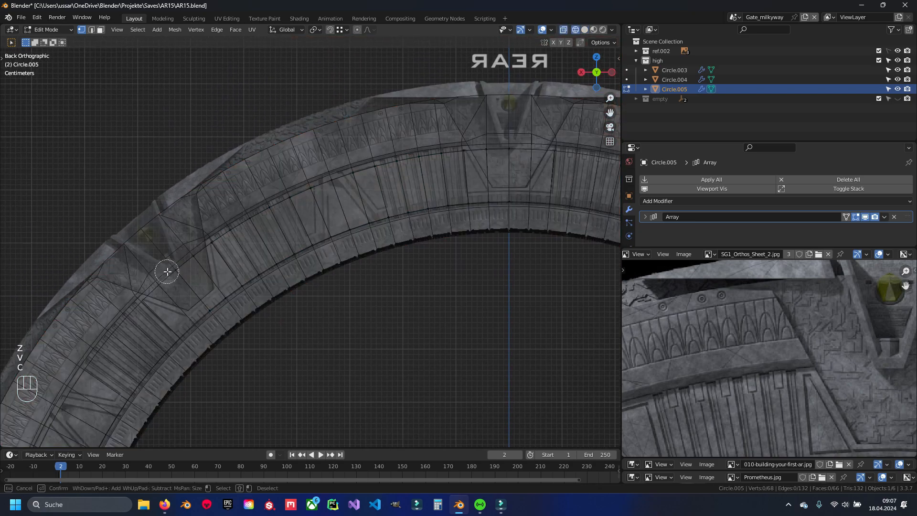
{"action": "left_click_drag", "start_coordinate": [401, 160], "coordinate": [506, 152]}
{"action": "key", "text": "Escape"}
{"action": "left_click", "coordinate": [315, 30]}
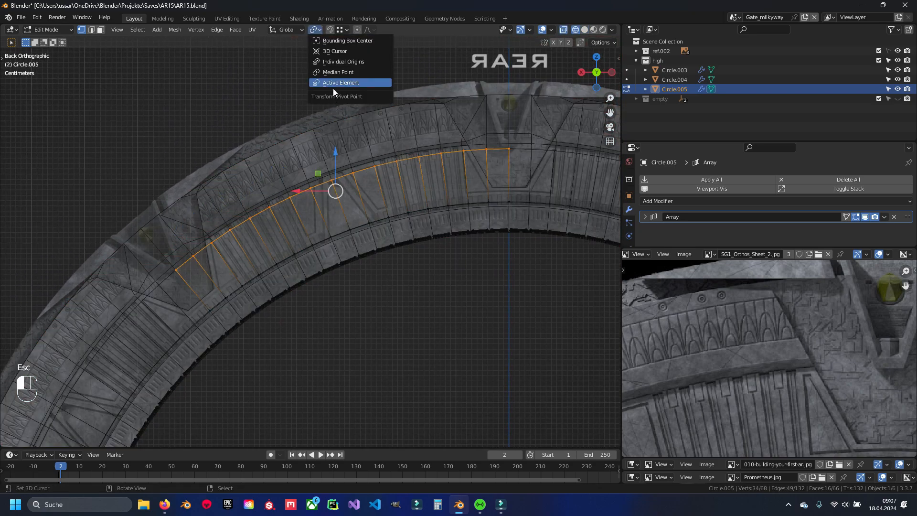
{"action": "left_click", "coordinate": [337, 51]}
- Scale the strip's outer edge by about 1.01 to meet the main ring's bevel, and save the file
{"action": "middle_click_drag", "start_coordinate": [444, 204], "coordinate": [360, 214], "text": "shift"}
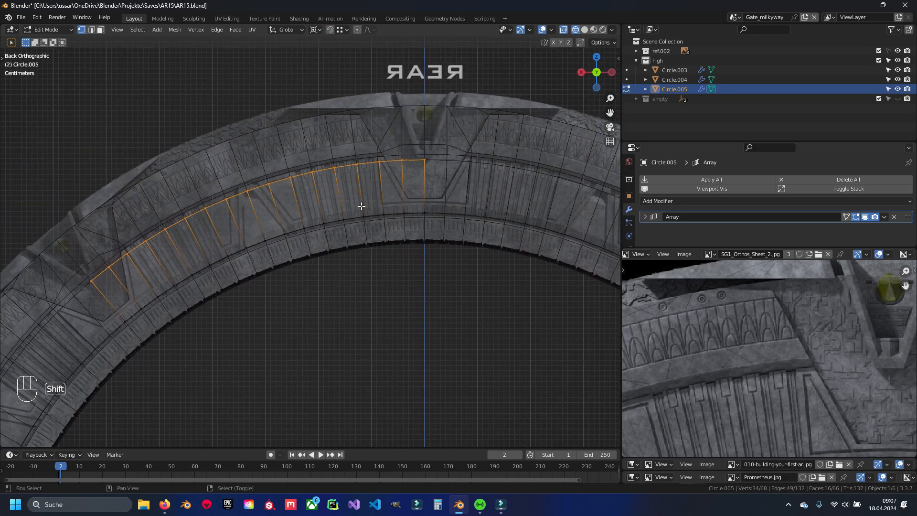
{"action": "key", "text": "s"}
{"action": "key", "text": "Escape"}
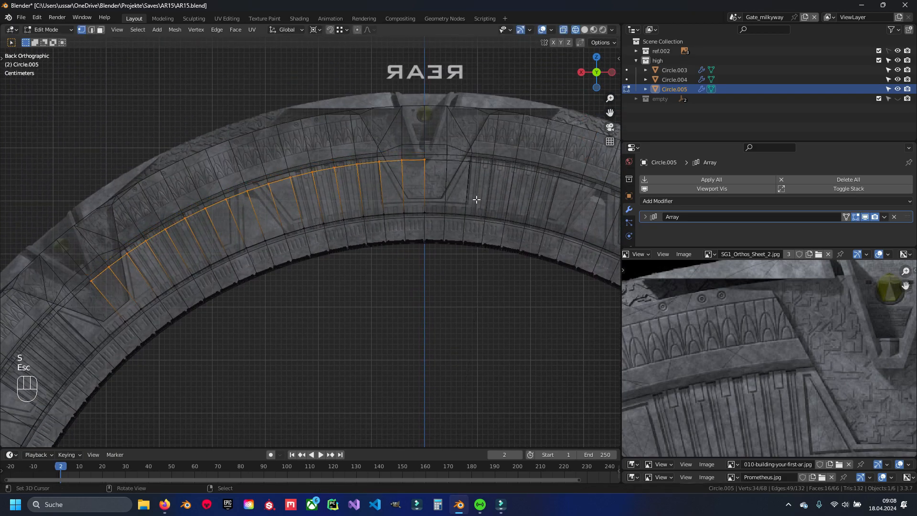
{"action": "scroll", "coordinate": [362, 240], "scroll_direction": "up", "scroll_amount": 8}
{"action": "key", "text": "z"}
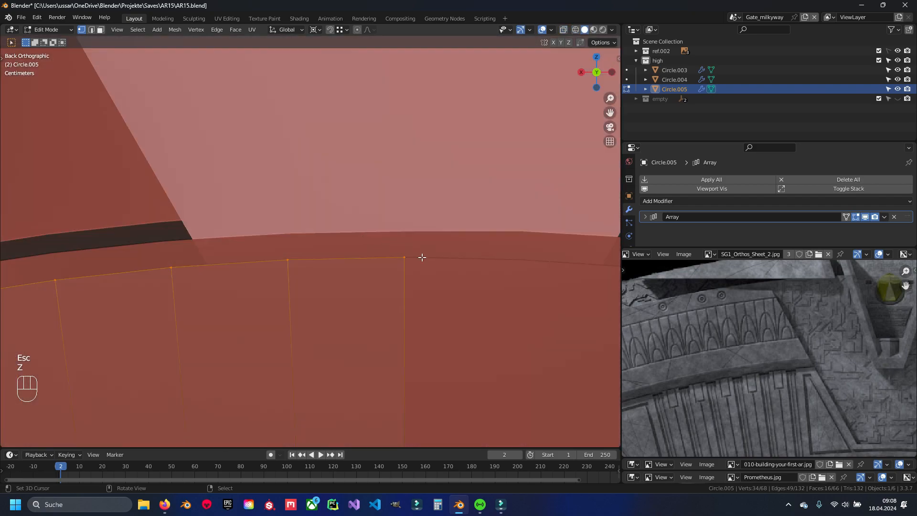
{"action": "key", "text": "s"}
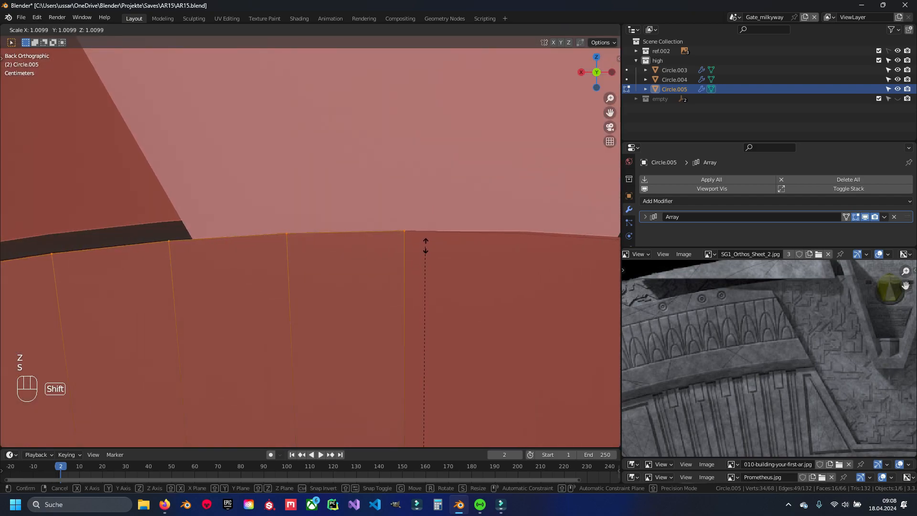
{"action": "left_click", "coordinate": [425, 245]}
{"action": "scroll", "coordinate": [311, 229], "scroll_direction": "down", "scroll_amount": 5}
{"action": "key", "text": "ctrl+s"}
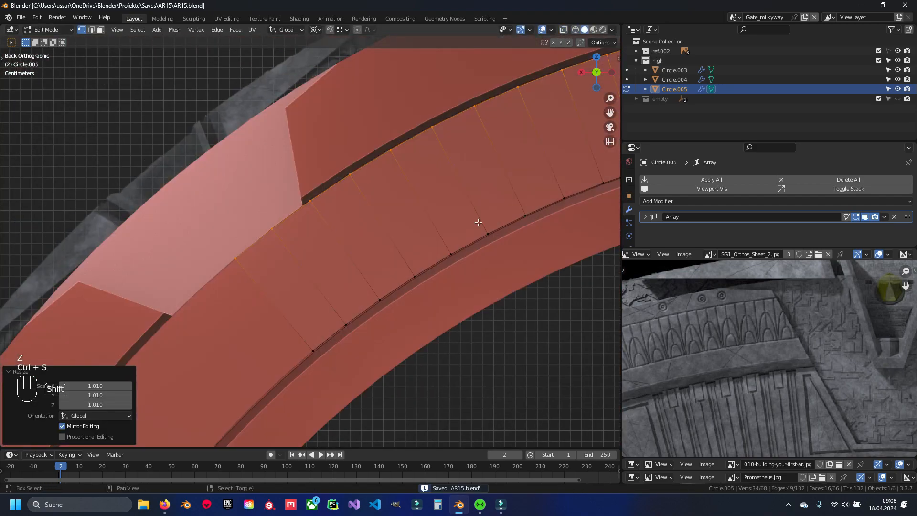
{"action": "key", "text": "Tab"}
{"action": "key", "text": "a"}
{"action": "key", "text": "ctrl+s"}
- Open the main ring for editing in face select mode with the back-side panel strip hidden
{"action": "key", "text": "z"}
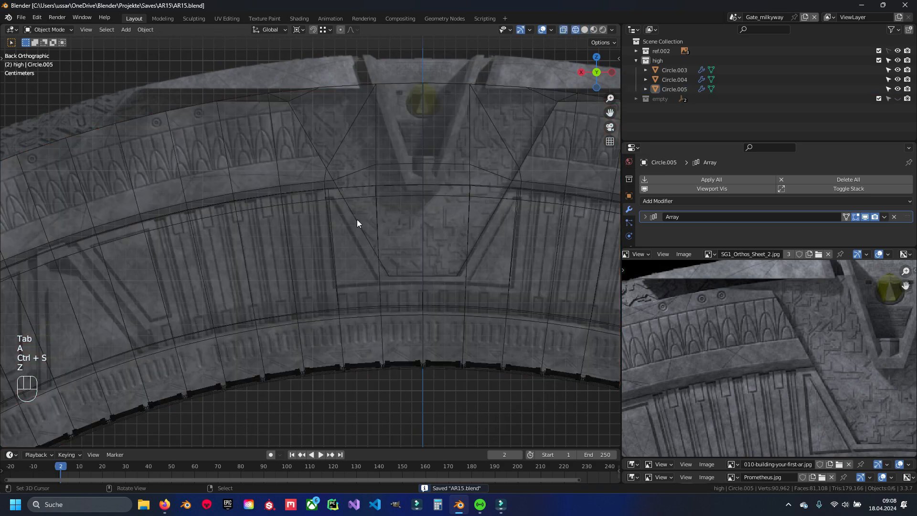
{"action": "key", "text": "z"}
{"action": "left_click", "coordinate": [366, 158]}
{"action": "key", "text": "Tab"}
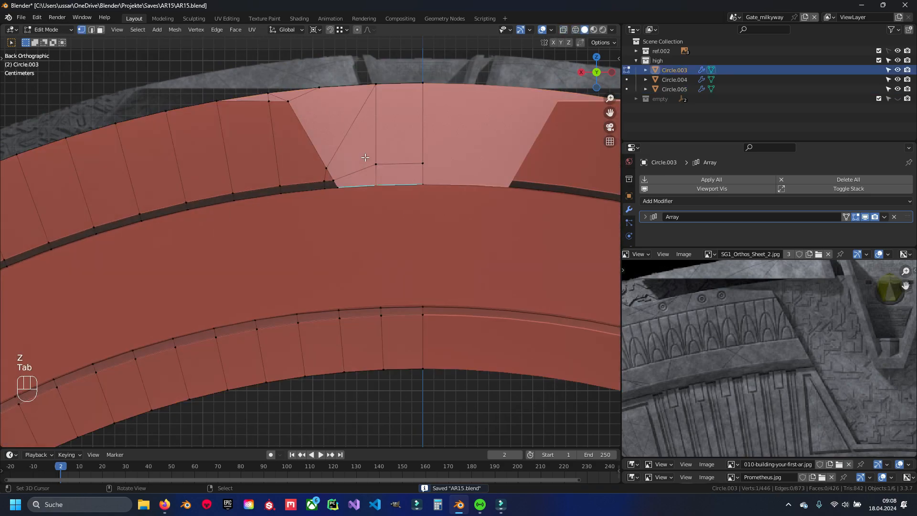
{"action": "key", "text": "z"}
{"action": "scroll", "coordinate": [406, 249], "scroll_direction": "up", "scroll_amount": 2}
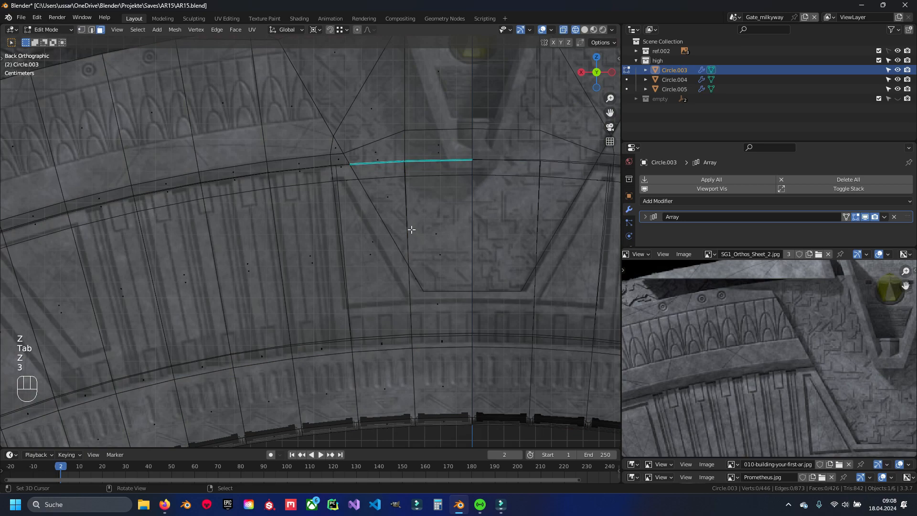
{"action": "key", "text": "z"}
{"action": "scroll", "coordinate": [381, 215], "scroll_direction": "down", "scroll_amount": 2}
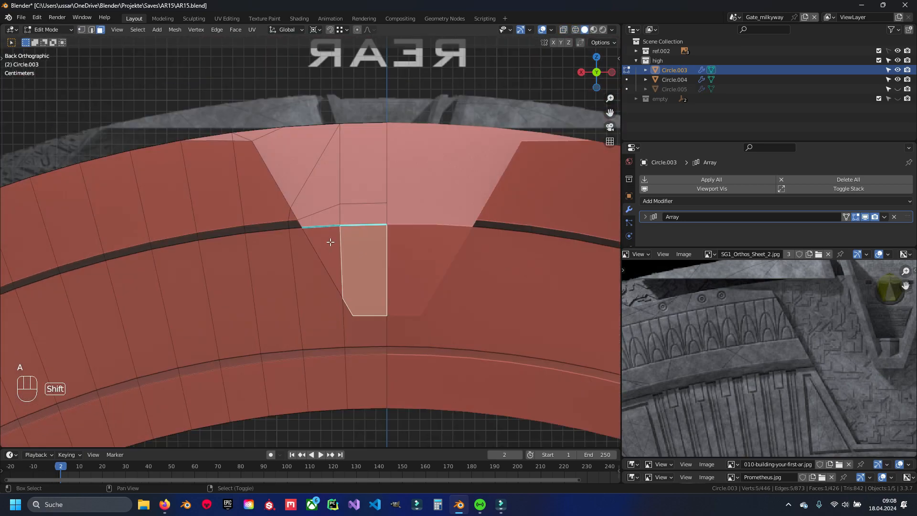
- Add the remaining faces of the half chevron at the top of the main ring to the face selection
{"action": "right_click", "coordinate": [329, 243], "text": "shift"}
{"action": "right_click", "coordinate": [330, 218], "text": "shift"}
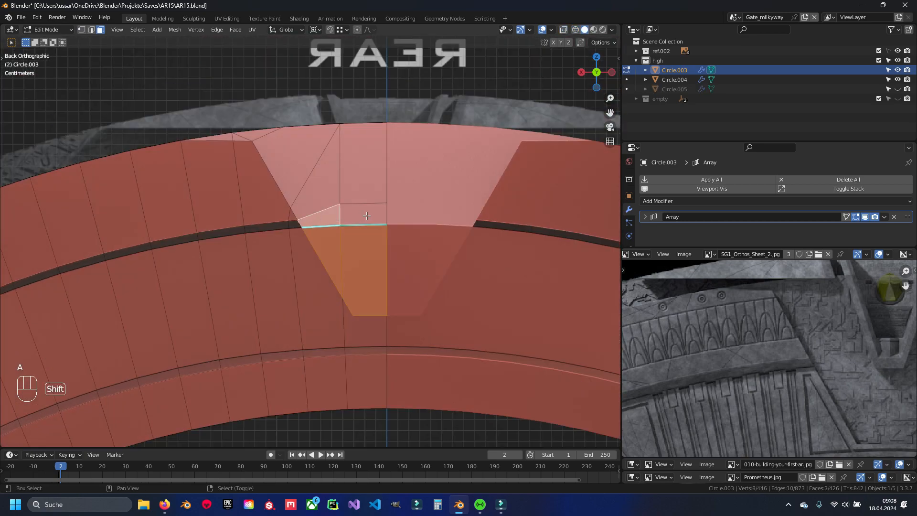
{"action": "right_click", "coordinate": [289, 166], "text": "shift"}
- Extend the selection with all faces of the half chevron at the other end of the ring segment
{"action": "scroll", "coordinate": [258, 249], "scroll_direction": "down", "scroll_amount": 5}
{"action": "middle_click_drag", "start_coordinate": [125, 309], "coordinate": [433, 260], "text": "shift"}
{"action": "scroll", "coordinate": [444, 272], "scroll_direction": "up", "scroll_amount": 8}
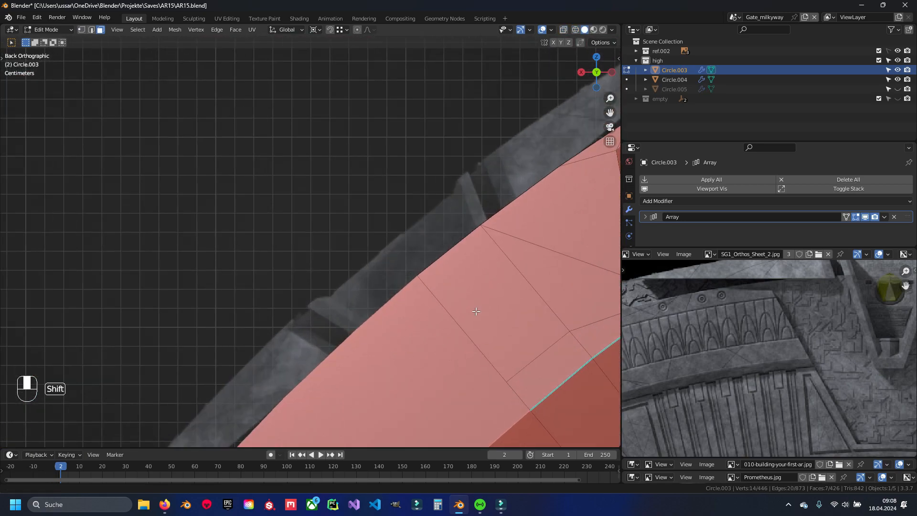
{"action": "middle_click_drag", "start_coordinate": [490, 326], "coordinate": [308, 221], "text": "shift"}
{"action": "right_click", "coordinate": [424, 331], "text": "shift"}
{"action": "right_click", "coordinate": [450, 268], "text": "shift"}
{"action": "right_click", "coordinate": [375, 263], "text": "shift"}
{"action": "right_click", "coordinate": [430, 223], "text": "shift"}
{"action": "right_click", "coordinate": [323, 196], "text": "shift"}
{"action": "right_click", "coordinate": [402, 181], "text": "shift"}
{"action": "right_click", "coordinate": [413, 119], "text": "shift"}
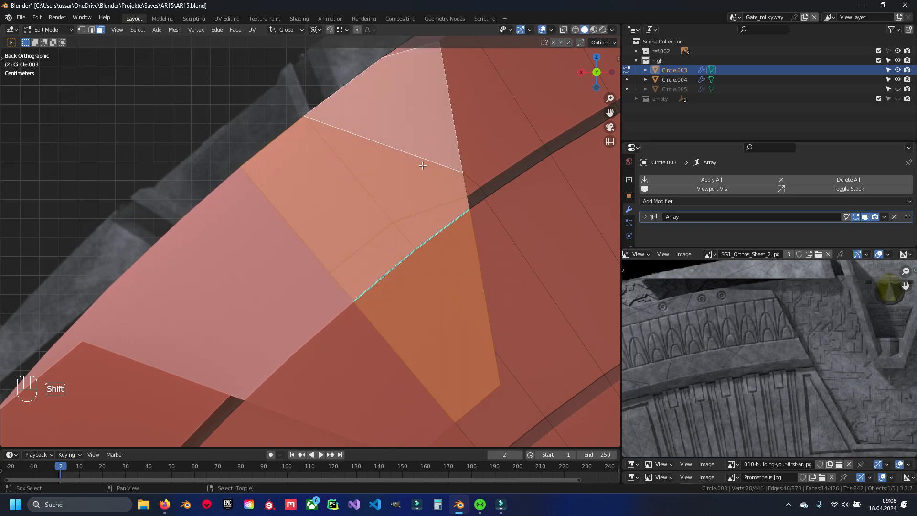
- Duplicate the selected chevron faces in place, separate them into their own object, leave edit mode and save the file
{"action": "scroll", "coordinate": [428, 229], "scroll_direction": "down", "scroll_amount": 9}
{"action": "scroll", "coordinate": [430, 252], "scroll_direction": "down", "scroll_amount": 3}
{"action": "key", "text": "shift+d"}
{"action": "key", "text": "Escape"}
{"action": "middle_click_drag", "start_coordinate": [429, 251], "coordinate": [368, 288]}
{"action": "scroll", "coordinate": [354, 286], "scroll_direction": "up", "scroll_amount": 4}
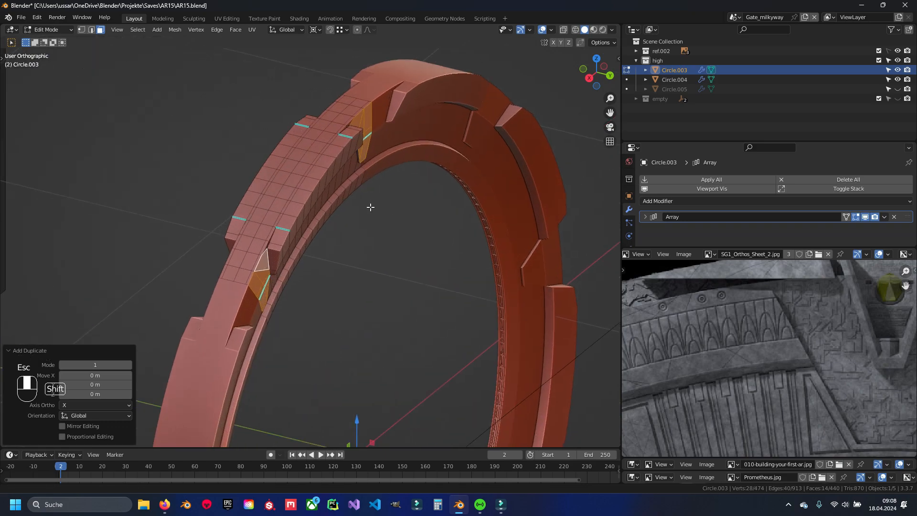
{"action": "key", "text": "p"}
{"action": "left_click", "coordinate": [378, 193]}
{"action": "key", "text": "Tab"}
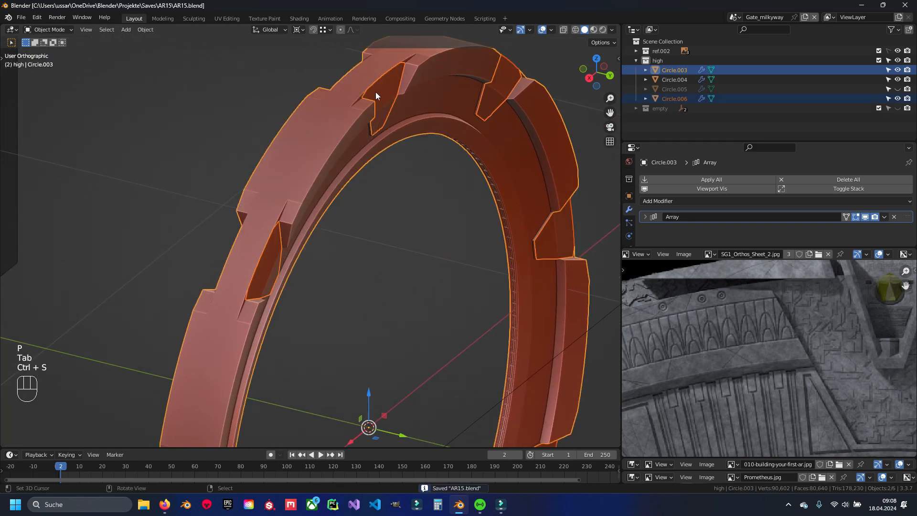
- Select the separated chevron object and apply its Array modifier
{"action": "right_click", "coordinate": [378, 96]}
{"action": "key", "text": "KP_Decimal"}
{"action": "left_click", "coordinate": [884, 216]}
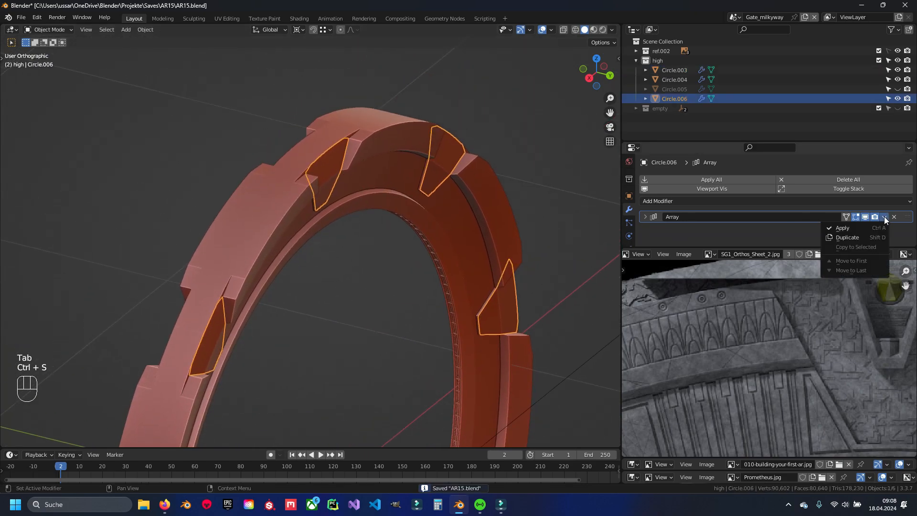
{"action": "left_click", "coordinate": [867, 226]}
- Extrude all chevron faces about 0.21 m along the Y axis, away from the ring's back side
{"action": "key", "text": "Tab"}
{"action": "key", "text": "a"}
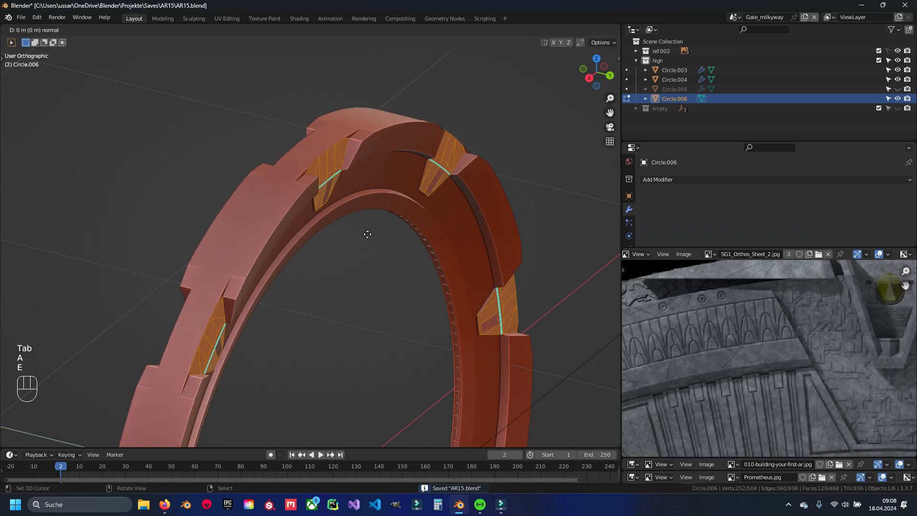
{"action": "key", "text": "Escape"}
{"action": "scroll", "coordinate": [370, 258], "scroll_direction": "down", "scroll_amount": 3}
{"action": "middle_click_drag", "start_coordinate": [374, 302], "coordinate": [391, 223], "text": "shift"}
{"action": "left_click_drag", "start_coordinate": [362, 317], "coordinate": [402, 326]}
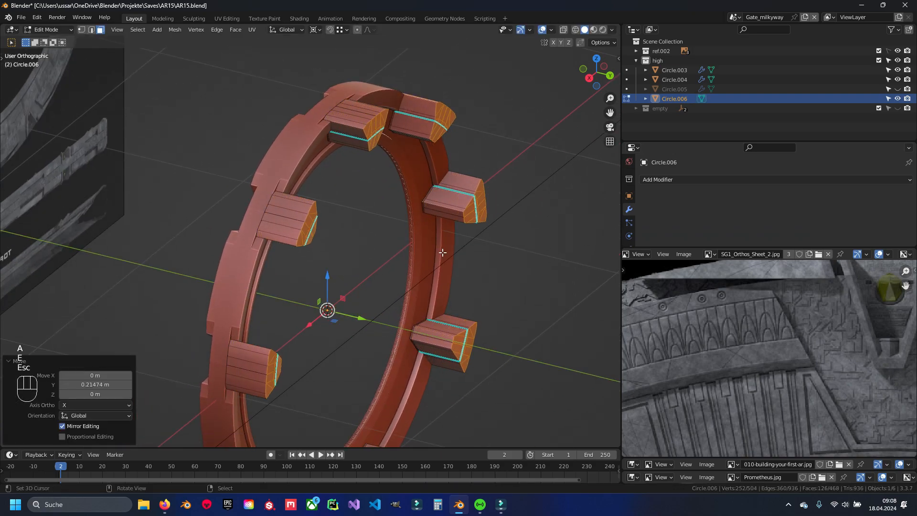
- Recalculate the normals of the whole chevron mesh to the outside, leave edit mode and save the file
{"action": "key", "text": "a"}
{"action": "key", "text": "a"}
{"action": "key", "text": "space"}
{"action": "type", "text": "recal"}
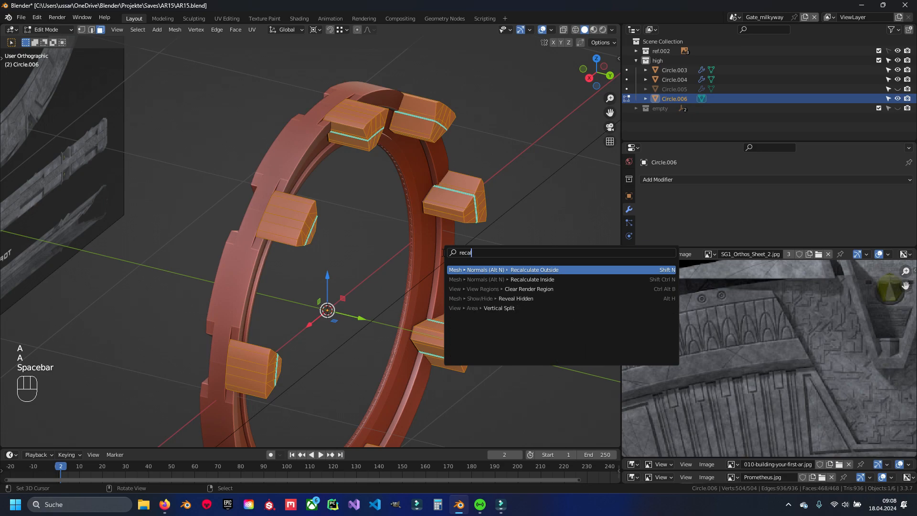
{"action": "key", "text": "Return"}
{"action": "key", "text": "Tab"}
{"action": "key", "text": "ctrl+s"}
- Open the chevron blocks for editing and hide outer faces beside the top block's centre line to expose its interior
{"action": "middle_click_drag", "start_coordinate": [374, 164], "coordinate": [354, 260]}
{"action": "scroll", "coordinate": [353, 260], "scroll_direction": "up", "scroll_amount": 5}
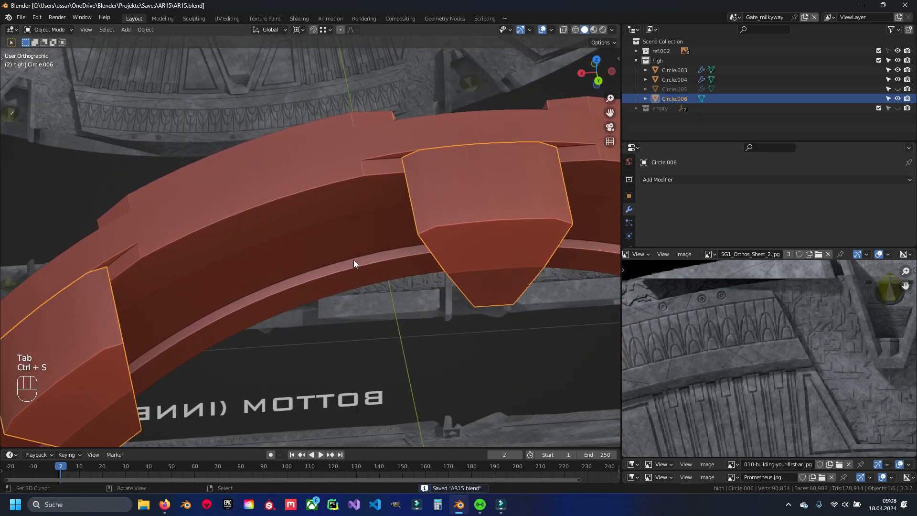
{"action": "key", "text": "Tab"}
{"action": "key", "text": "a"}
{"action": "scroll", "coordinate": [415, 277], "scroll_direction": "up", "scroll_amount": 5, "text": "ctrl"}
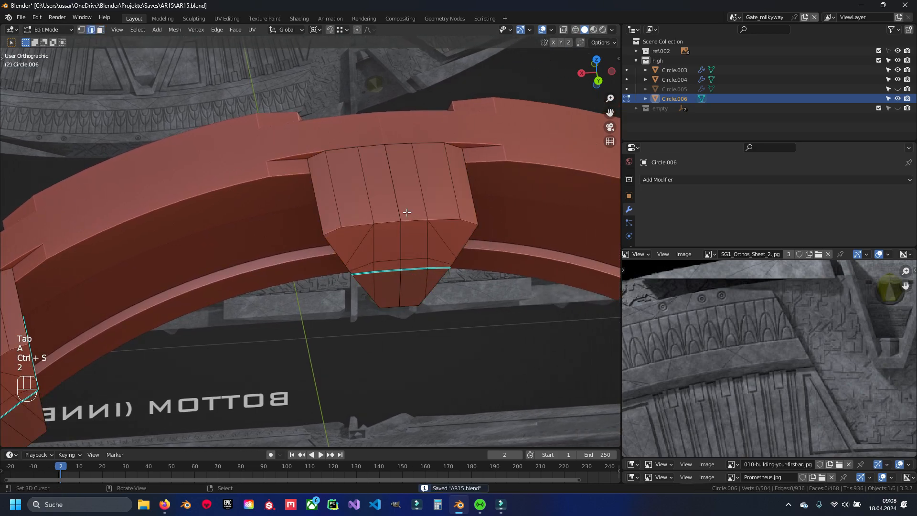
{"action": "scroll", "coordinate": [402, 242], "scroll_direction": "up", "scroll_amount": 3}
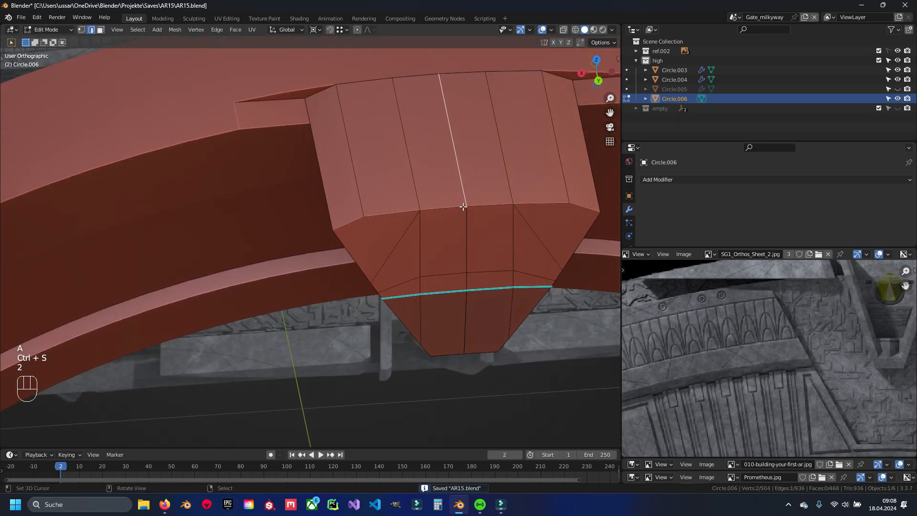
{"action": "right_click", "coordinate": [441, 187]}
{"action": "key", "text": "h"}
{"action": "right_click", "coordinate": [473, 161]}
{"action": "key", "text": "h"}
{"action": "middle_click_drag", "start_coordinate": [444, 191], "coordinate": [450, 227]}
{"action": "right_click", "coordinate": [402, 286]}
{"action": "key", "text": "h"}
- Delete the internal faces inside the top chevron block, reveal the hidden faces, save and leave edit mode
{"action": "middle_click_drag", "start_coordinate": [401, 286], "coordinate": [348, 301]}
{"action": "right_click", "coordinate": [348, 301]}
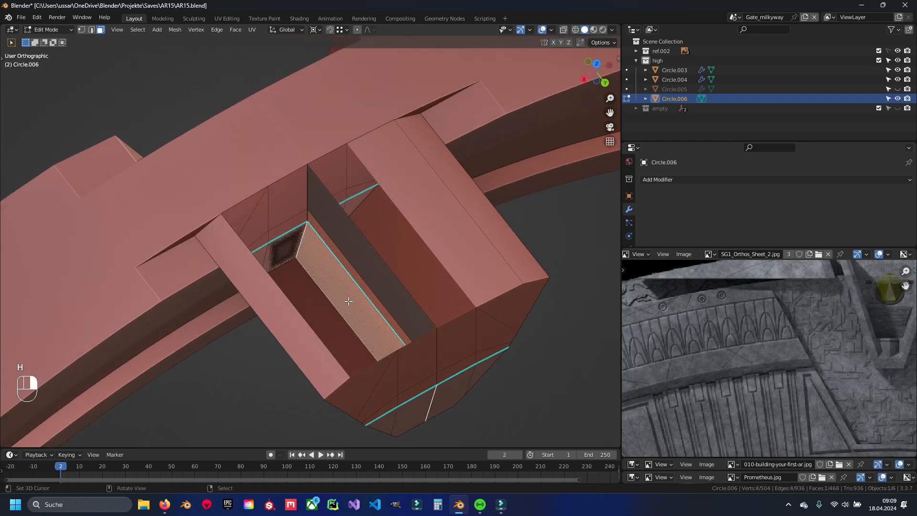
{"action": "key", "text": "x"}
{"action": "left_click", "coordinate": [366, 275]}
{"action": "key", "text": "alt+h"}
{"action": "key", "text": "a"}
{"action": "key", "text": "ctrl+s"}
{"action": "key", "text": "Tab"}
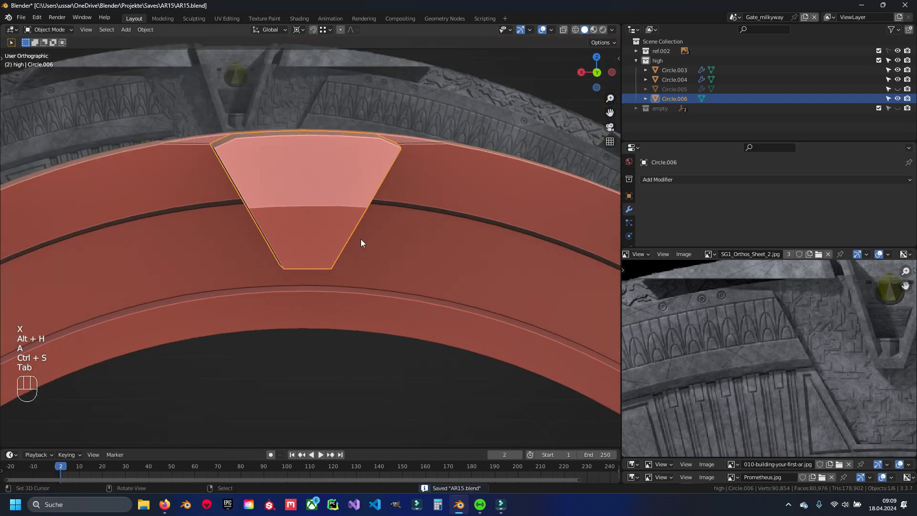
- Try to dissolve the centre edge loop around the top chevron block
{"action": "middle_click_drag", "start_coordinate": [360, 237], "coordinate": [334, 202]}
{"action": "scroll", "coordinate": [354, 260], "scroll_direction": "up", "scroll_amount": 2}
{"action": "key", "text": "Tab"}
{"action": "key", "text": "2"}
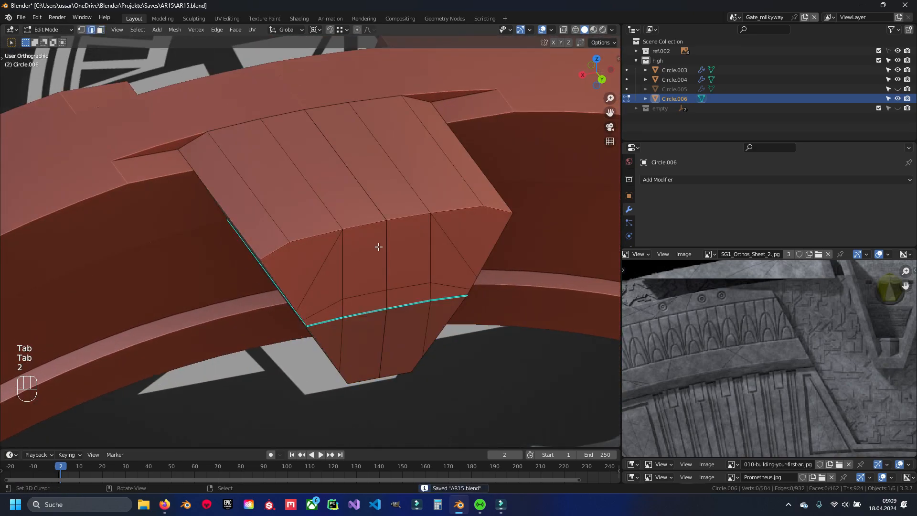
{"action": "middle_click_drag", "start_coordinate": [417, 304], "coordinate": [389, 241]}
{"action": "key", "text": "x"}
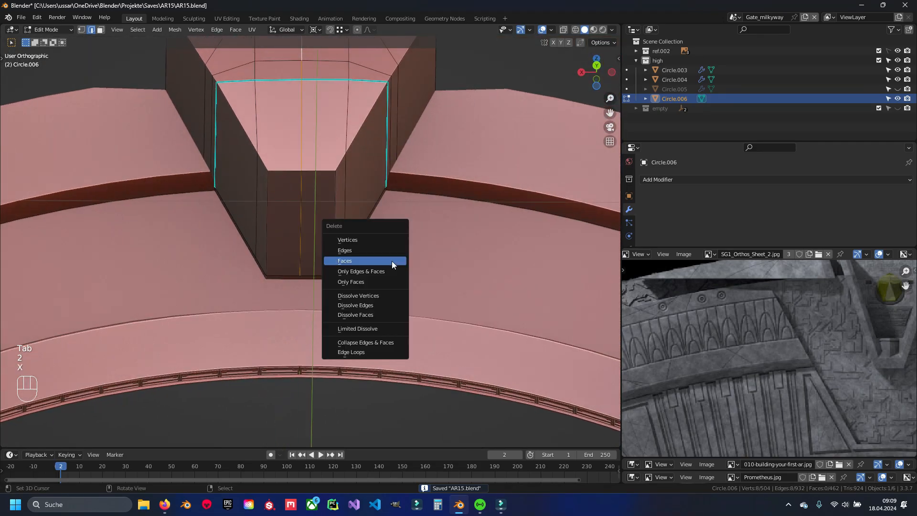
{"action": "left_click", "coordinate": [382, 305]}
{"action": "middle_click_drag", "start_coordinate": [317, 211], "coordinate": [346, 258]}
- Merge the overlapping vertices of all chevron blocks, test-move one element to check the joint, and leave edit mode
{"action": "key", "text": "1"}
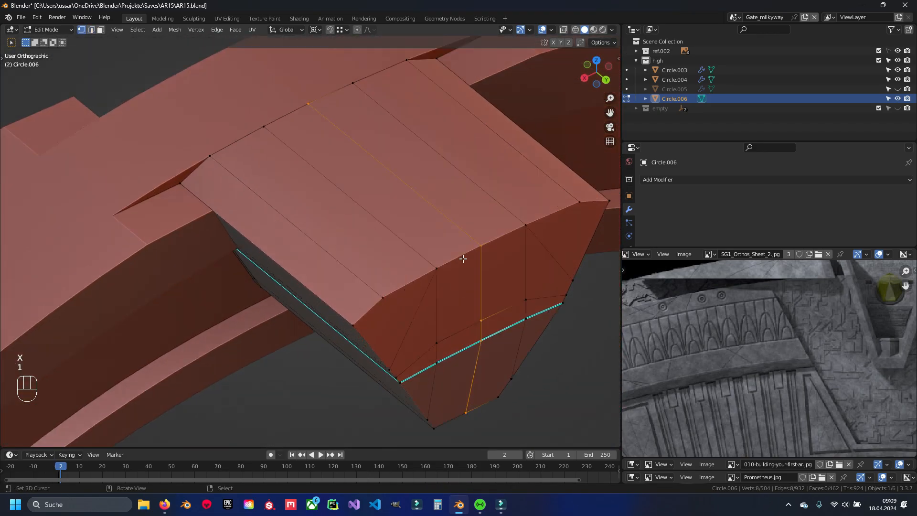
{"action": "scroll", "coordinate": [357, 258], "scroll_direction": "up", "scroll_amount": 2}
{"action": "key", "text": "a"}
{"action": "key", "text": "a"}
{"action": "key", "text": "q"}
{"action": "left_click", "coordinate": [425, 259]}
{"action": "key", "text": "a"}
{"action": "right_click", "coordinate": [377, 257]}
{"action": "key", "text": "g"}
{"action": "key", "text": "Escape"}
{"action": "scroll", "coordinate": [411, 263], "scroll_direction": "down", "scroll_amount": 4}
{"action": "key", "text": "a"}
{"action": "key", "text": "Tab"}
- Hide the outer faces of the second chevron block, delete its internal faces, reveal everything and save the file
{"action": "scroll", "coordinate": [334, 261], "scroll_direction": "down", "scroll_amount": 2}
{"action": "middle_click_drag", "start_coordinate": [311, 256], "coordinate": [362, 244]}
{"action": "key", "text": "Tab"}
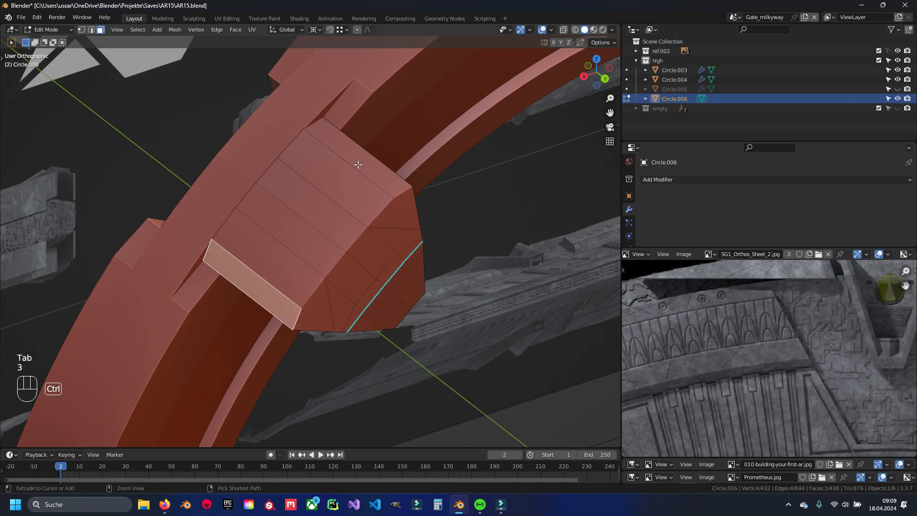
{"action": "key", "text": "ctrl+l"}
{"action": "key", "text": "h"}
{"action": "middle_click_drag", "start_coordinate": [278, 297], "coordinate": [346, 202]}
{"action": "right_click", "coordinate": [346, 258], "text": "ctrl"}
{"action": "middle_click_drag", "start_coordinate": [354, 247], "coordinate": [353, 260]}
{"action": "scroll", "coordinate": [356, 263], "scroll_direction": "up", "scroll_amount": 2}
{"action": "key", "text": "x"}
{"action": "left_click", "coordinate": [353, 222]}
{"action": "key", "text": "alt+h"}
{"action": "key", "text": "a"}
{"action": "key", "text": "ctrl+s"}
- Remove the internal faces of the third and fourth chevron blocks, revealing the hidden outer faces after each deletion
{"action": "key", "text": "h"}
{"action": "key", "text": "x"}
{"action": "key", "text": "alt+h"}
{"action": "key", "text": "a"}
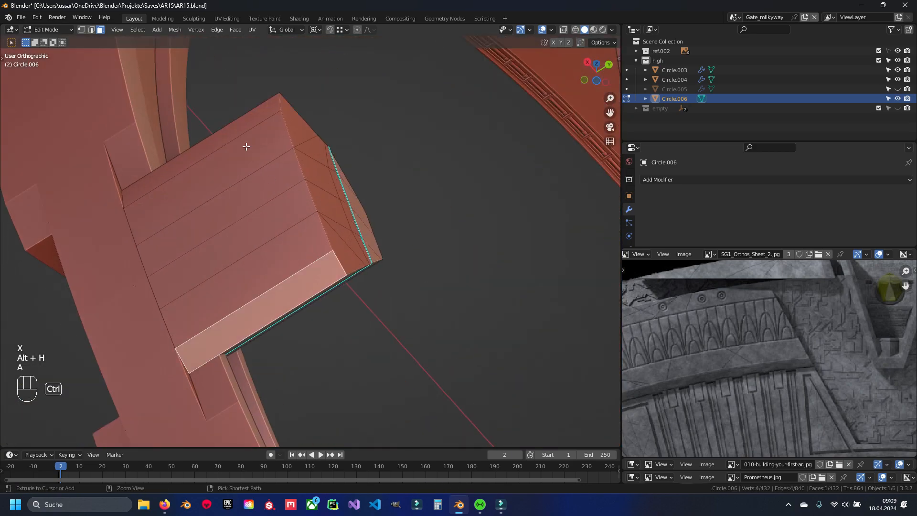
{"action": "key", "text": "h"}
{"action": "right_click", "coordinate": [264, 232], "text": "ctrl"}
{"action": "key", "text": "x"}
{"action": "left_click", "coordinate": [264, 233]}
{"action": "key", "text": "alt+h"}
{"action": "key", "text": "a"}
- Delete the internal faces of the fifth chevron block, reveal its hidden outer faces and save the file
{"action": "key", "text": "h"}
{"action": "middle_click_drag", "start_coordinate": [318, 242], "coordinate": [321, 273]}
{"action": "right_click", "coordinate": [322, 282], "text": "ctrl"}
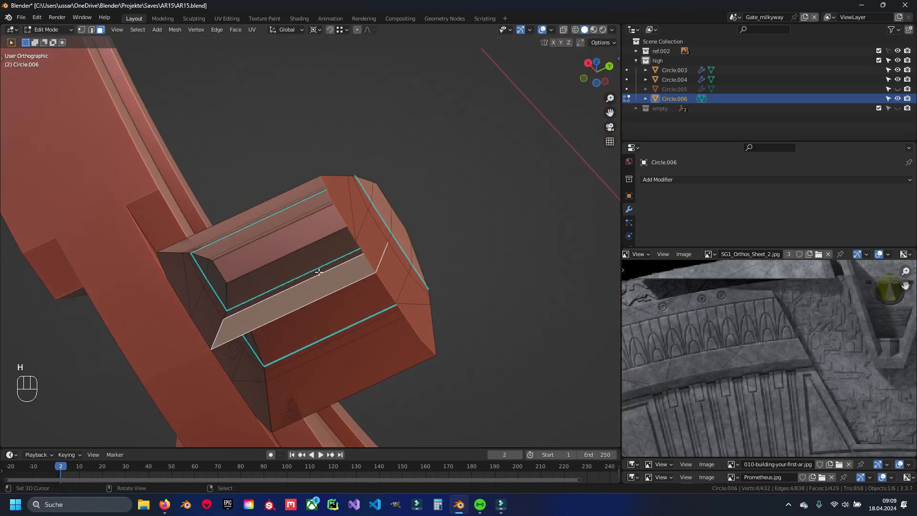
{"action": "key", "text": "x"}
{"action": "left_click", "coordinate": [329, 277]}
{"action": "key", "text": "alt+h"}
{"action": "key", "text": "a"}
{"action": "key", "text": "ctrl+s"}
- Clear the internal faces from the sixth and seventh chevron blocks and reveal their hidden outer faces
{"action": "key", "text": "h"}
{"action": "key", "text": "x"}
{"action": "key", "text": "alt+h"}
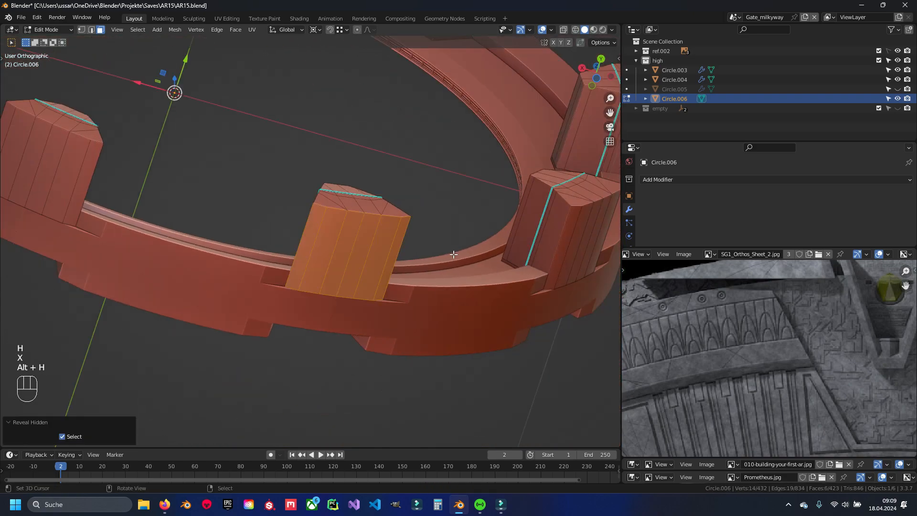
{"action": "key", "text": "a"}
{"action": "key", "text": "ctrl+s"}
{"action": "key", "text": "h"}
{"action": "right_click", "coordinate": [268, 275], "text": "ctrl"}
{"action": "key", "text": "x"}
{"action": "key", "text": "alt+h"}
- Hide the outer faces of the eighth chevron block, delete its internal faces and reveal everything
{"action": "middle_click_drag", "start_coordinate": [303, 247], "coordinate": [306, 329], "text": "shift"}
{"action": "right_click", "coordinate": [304, 210], "text": "ctrl"}
{"action": "key", "text": "h"}
{"action": "key", "text": "x"}
{"action": "left_click", "coordinate": [321, 269]}
{"action": "key", "text": "alt+h"}
{"action": "key", "text": "a"}
- Delete the internal faces of the ninth chevron block, reveal its hidden faces and save the file
{"action": "right_click", "coordinate": [291, 248]}
{"action": "right_click", "coordinate": [247, 89], "text": "ctrl"}
{"action": "key", "text": "h"}
{"action": "right_click", "coordinate": [282, 176], "text": "ctrl"}
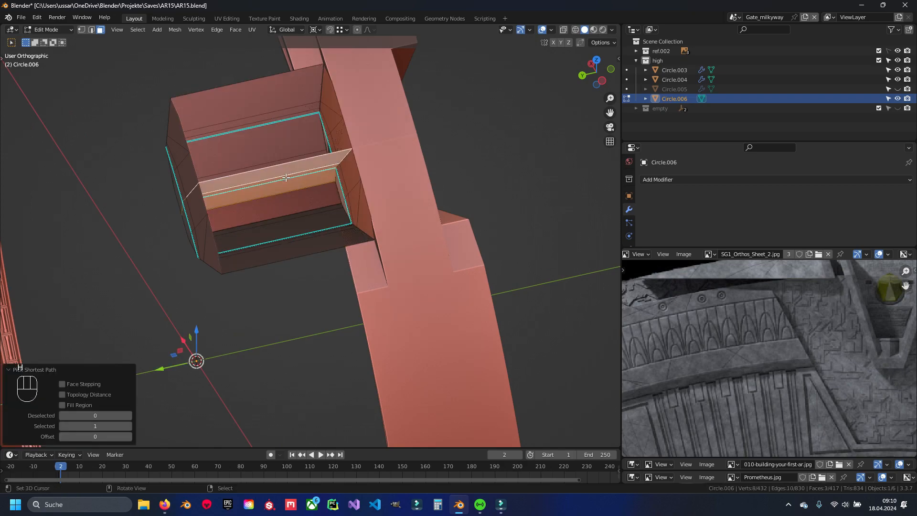
{"action": "key", "text": "x"}
{"action": "key", "text": "alt+h"}
{"action": "key", "text": "a"}
{"action": "key", "text": "ctrl+s"}
- In top wireframe view, move the ring-side end vertices of all chevron blocks along Y deeper into the ring, and save
{"action": "right_click", "coordinate": [306, 180], "text": "ctrl"}
{"action": "key", "text": "KP_7"}
{"action": "key", "text": "z"}
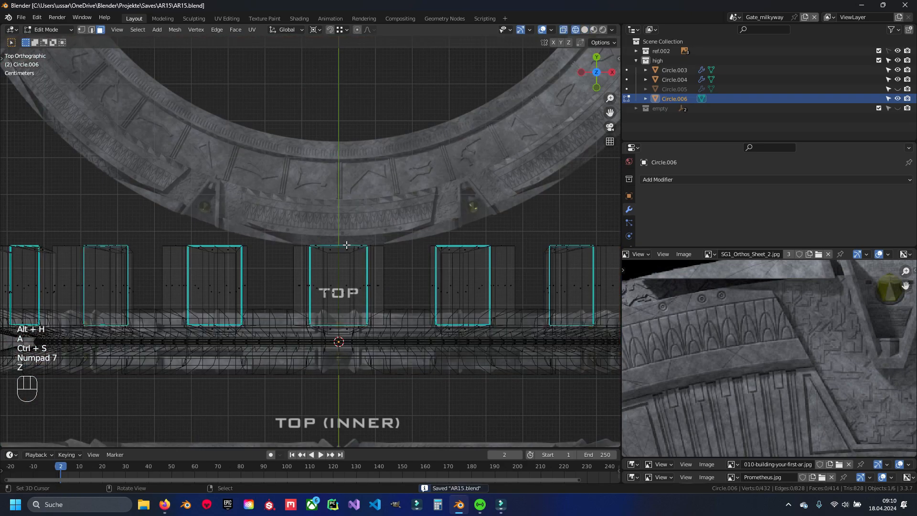
{"action": "key", "text": "1"}
{"action": "left_click_drag", "start_coordinate": [159, 278], "coordinate": [619, 312]}
{"action": "left_click_drag", "start_coordinate": [325, 258], "coordinate": [324, 273]}
{"action": "key", "text": "z"}
{"action": "middle_click_drag", "start_coordinate": [330, 287], "coordinate": [325, 225]}
{"action": "key", "text": "Tab"}
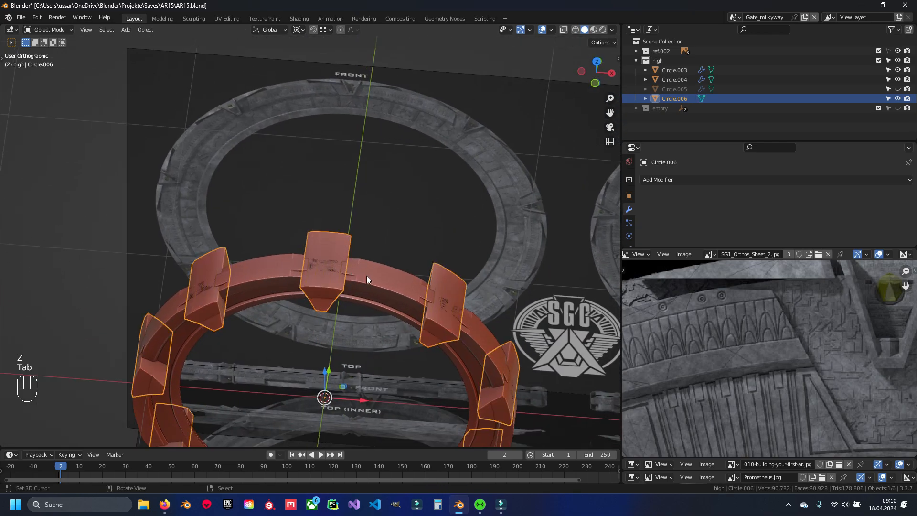
{"action": "key", "text": "a"}
{"action": "key", "text": "ctrl+s"}
- Add a Boolean Difference modifier to the back-side panel strip with the chevron blocks as its object
{"action": "middle_click_drag", "start_coordinate": [421, 261], "coordinate": [305, 248]}
{"action": "left_click", "coordinate": [263, 251]}
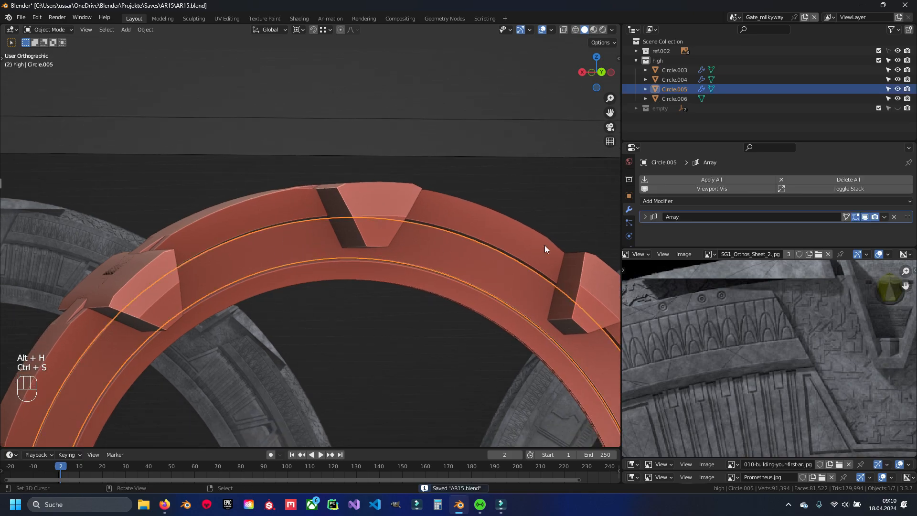
{"action": "left_click", "coordinate": [704, 201]}
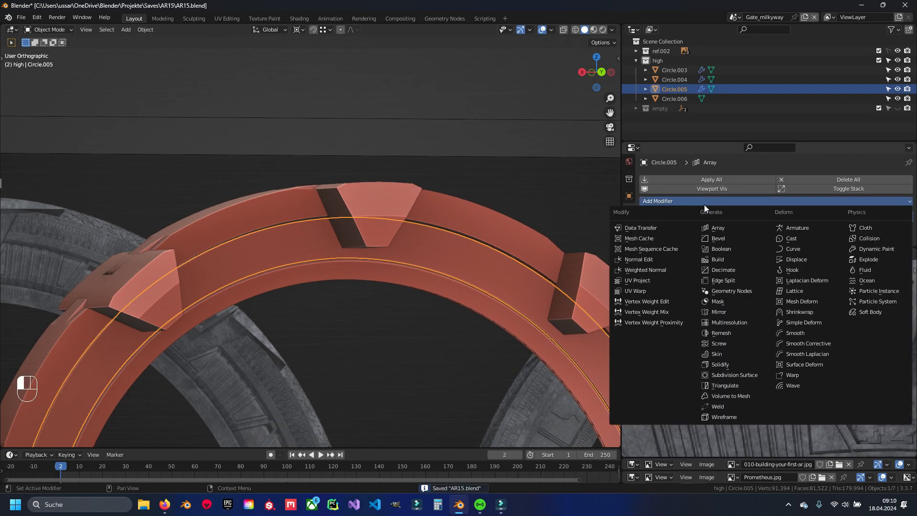
{"action": "left_click", "coordinate": [725, 249]}
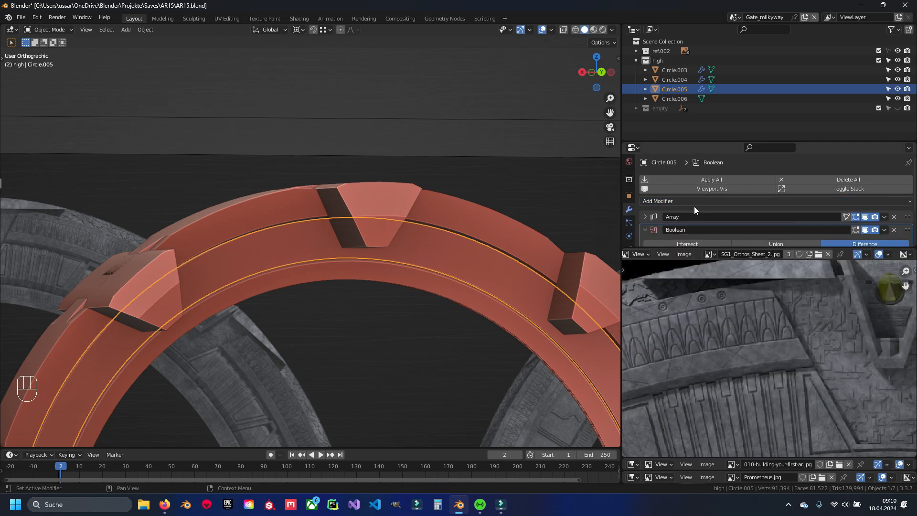
{"action": "scroll", "coordinate": [700, 210], "scroll_direction": "down", "scroll_amount": 3}
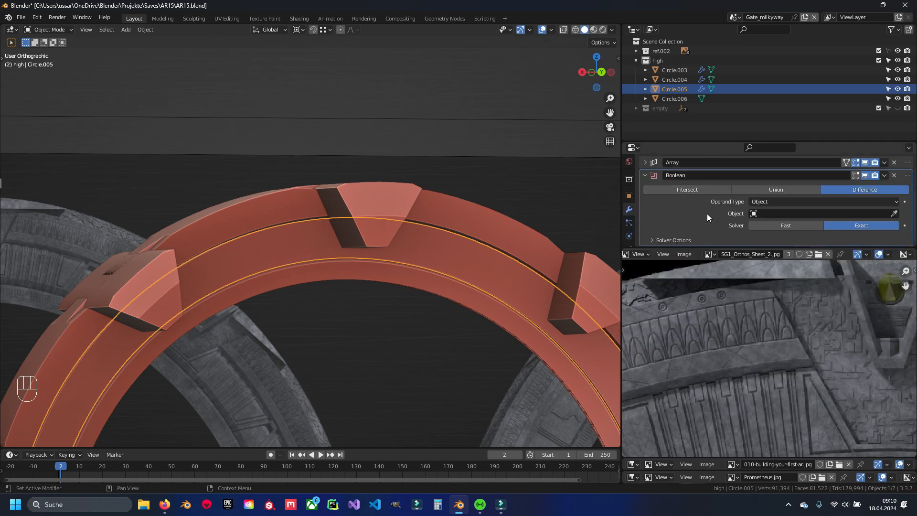
{"action": "left_click", "coordinate": [362, 199]}
- Try moving the chevron blocks along Z to check the Boolean cut in the panel strip
{"action": "middle_click_drag", "start_coordinate": [347, 219], "coordinate": [371, 262]}
{"action": "left_click", "coordinate": [395, 259]}
{"action": "key", "text": "g"}
{"action": "key", "text": "z"}
{"action": "key", "text": "Escape"}
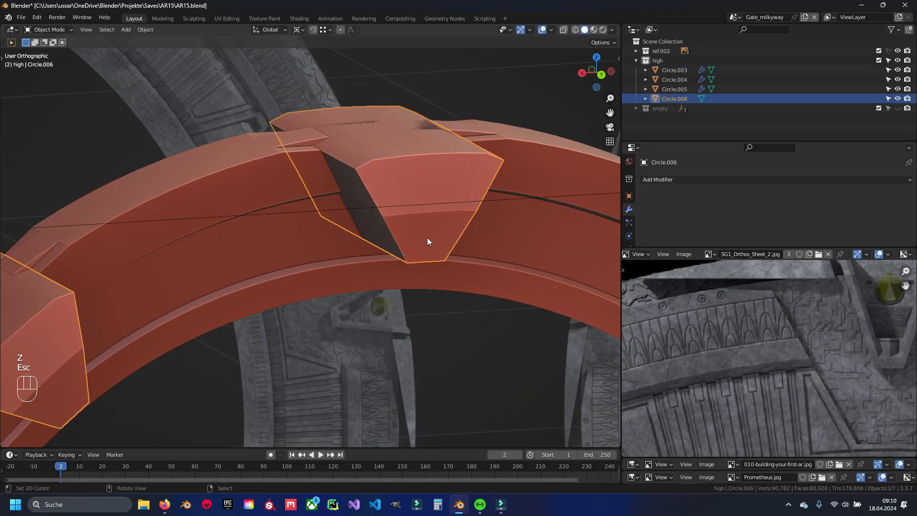
- Try scaling all the chevron blocks up in Edit Mode, and save the file
{"action": "scroll", "coordinate": [428, 258], "scroll_direction": "down", "scroll_amount": 5}
{"action": "key", "text": "Tab"}
{"action": "scroll", "coordinate": [429, 277], "scroll_direction": "up", "scroll_amount": 3}
{"action": "key", "text": "a"}
{"action": "middle_click_drag", "start_coordinate": [430, 276], "coordinate": [454, 254]}
{"action": "key", "text": "a"}
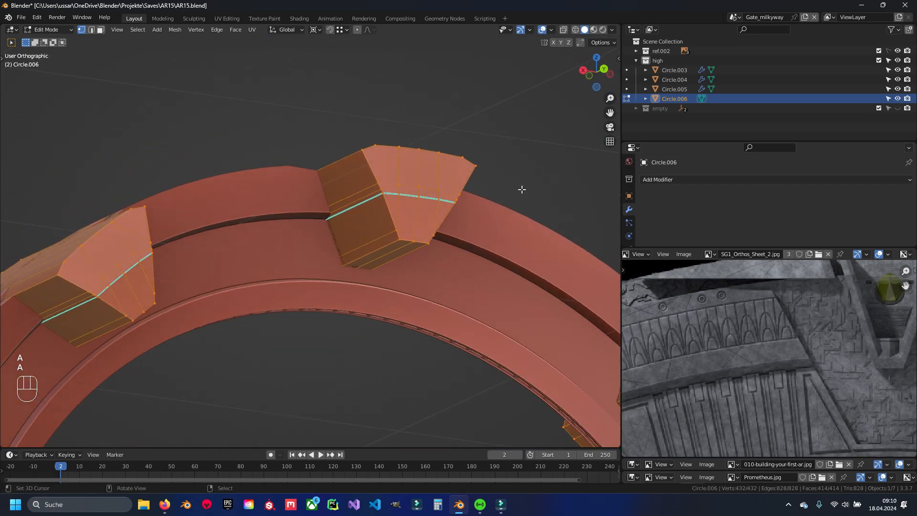
{"action": "scroll", "coordinate": [522, 189], "scroll_direction": "down", "scroll_amount": 5}
{"action": "scroll", "coordinate": [518, 178], "scroll_direction": "up", "scroll_amount": 5}
{"action": "key", "text": "s"}
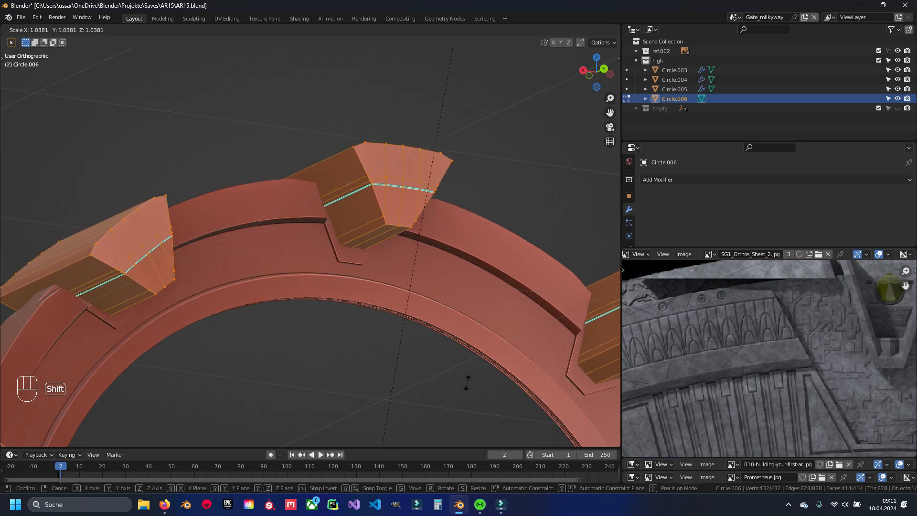
{"action": "key", "text": "Escape"}
{"action": "key", "text": "Tab"}
{"action": "key", "text": "a"}
{"action": "key", "text": "ctrl+s"}
{"action": "middle_click_drag", "start_coordinate": [356, 215], "coordinate": [331, 239]}
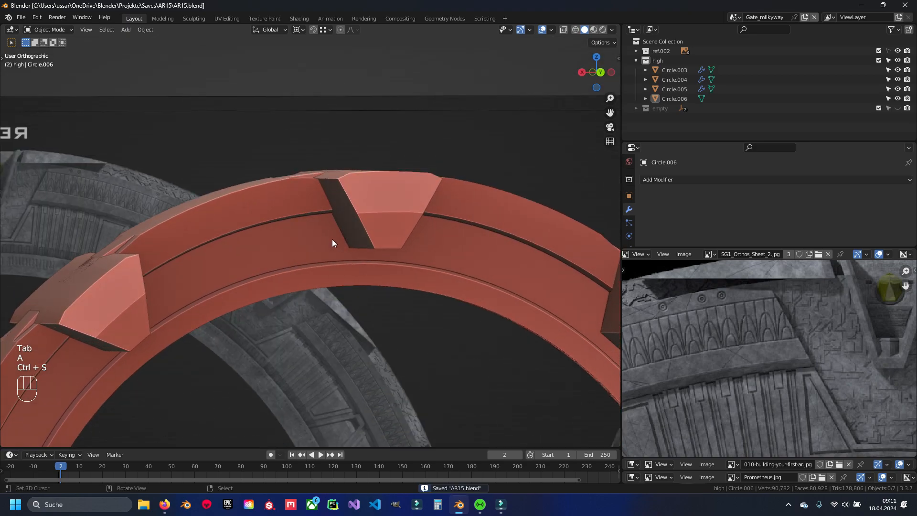
- Undo back to the back-side panel strip selection, move its Boolean modifier above the Array modifier, and save
{"action": "key", "text": "ctrl+z"}
{"action": "key", "text": "ctrl+z"}
{"action": "key", "text": "ctrl+z"}
{"action": "key", "text": "ctrl+z"}
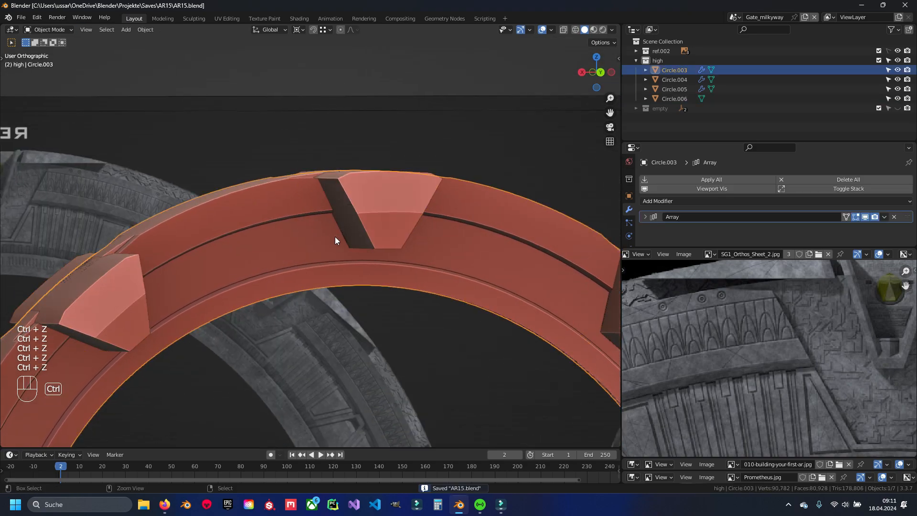
{"action": "key", "text": "ctrl+z"}
{"action": "key", "text": "ctrl+z"}
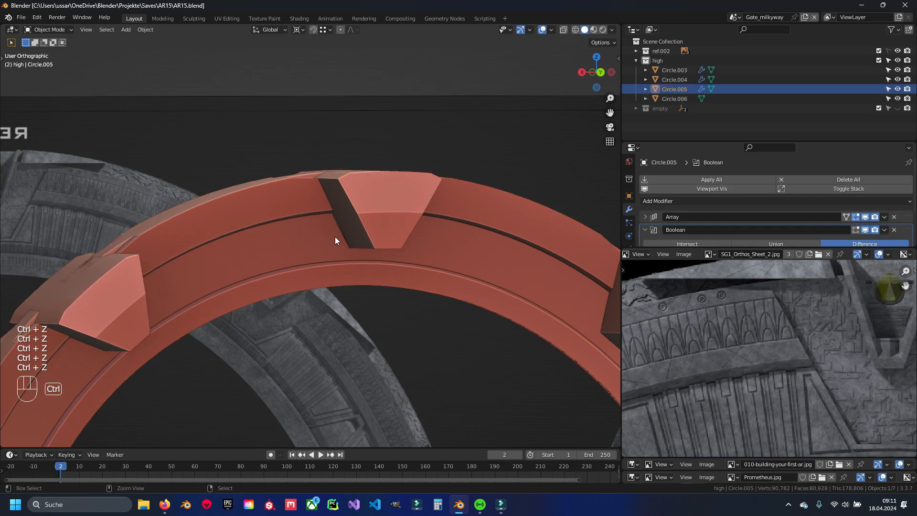
{"action": "middle_click_drag", "start_coordinate": [339, 254], "coordinate": [562, 246]}
{"action": "left_click_drag", "start_coordinate": [737, 247], "coordinate": [740, 301]}
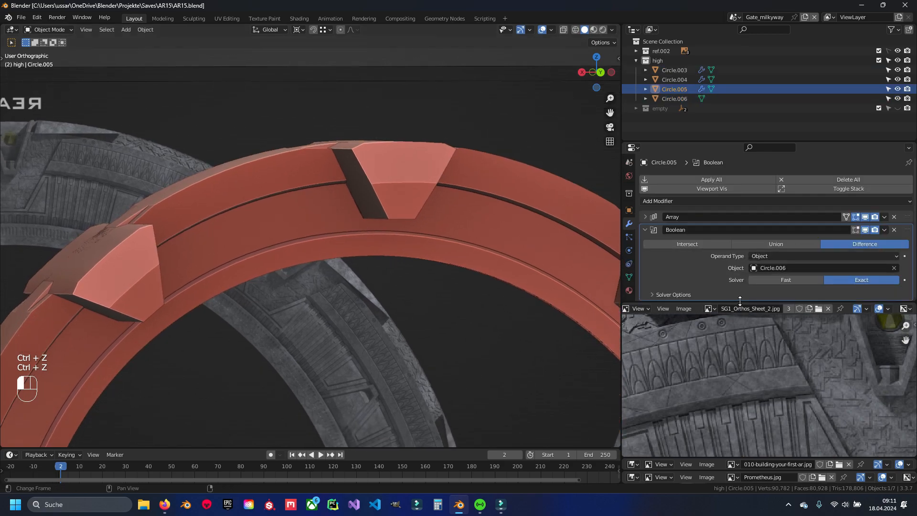
{"action": "left_click", "coordinate": [645, 230]}
{"action": "left_click_drag", "start_coordinate": [911, 229], "coordinate": [909, 216]}
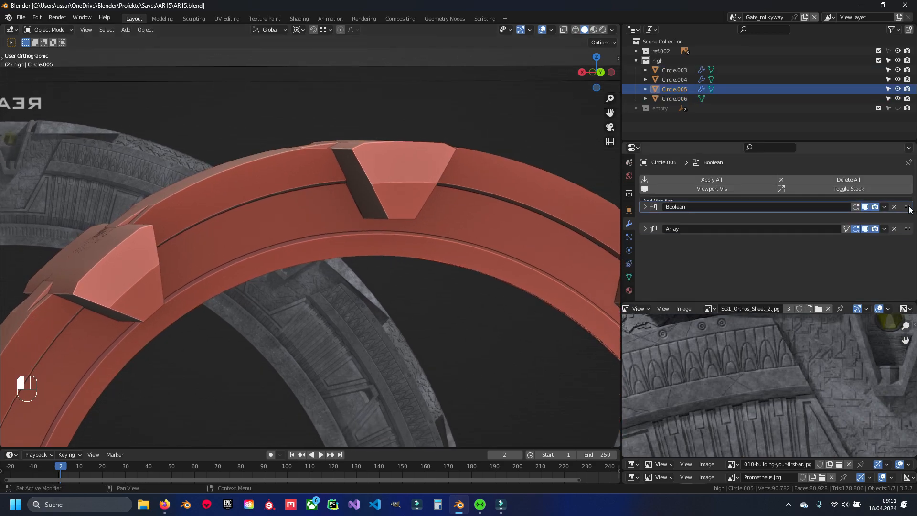
{"action": "key", "text": "a"}
{"action": "key", "text": "a"}
{"action": "key", "text": "ctrl+s"}
{"action": "middle_click_drag", "start_coordinate": [284, 224], "coordinate": [306, 231]}
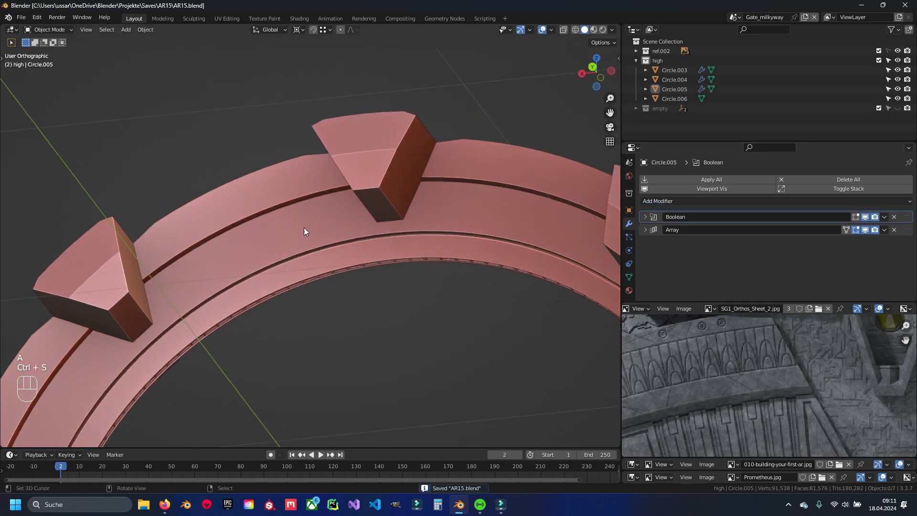
- Apply the panel strip's Boolean modifier and delete the chevron blocks object
{"action": "middle_click_drag", "start_coordinate": [371, 226], "coordinate": [335, 241]}
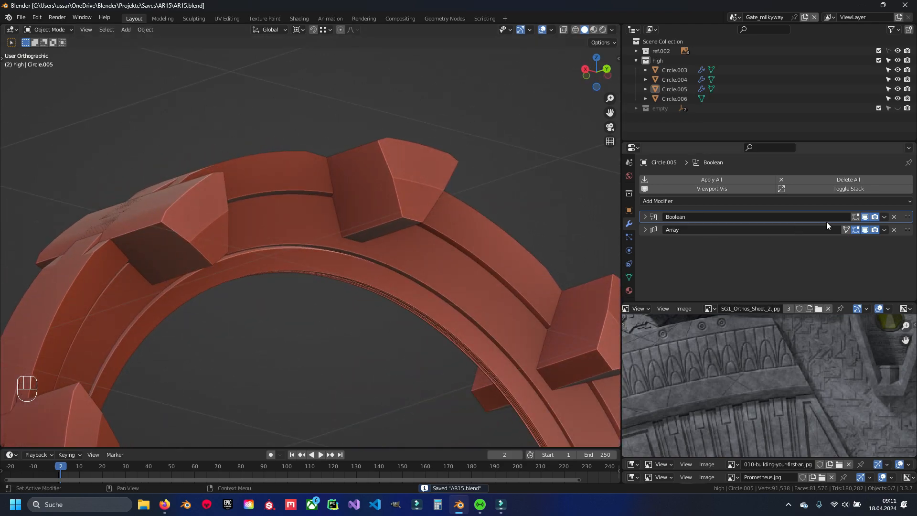
{"action": "left_click", "coordinate": [864, 228]}
{"action": "left_click", "coordinate": [402, 181]}
{"action": "key", "text": "x"}
{"action": "left_click", "coordinate": [402, 181]}
- Enter Edit Mode on the back-side panel strip and examine its cut ends beside the chevrons
{"action": "middle_click_drag", "start_coordinate": [344, 182], "coordinate": [377, 212]}
{"action": "right_click", "coordinate": [301, 225]}
{"action": "scroll", "coordinate": [296, 274], "scroll_direction": "up", "scroll_amount": 4}
{"action": "key", "text": "Tab"}
{"action": "middle_click_drag", "start_coordinate": [344, 293], "coordinate": [323, 206]}
{"action": "key", "text": "alt+a"}
{"action": "middle_click_drag", "start_coordinate": [315, 224], "coordinate": [280, 298]}
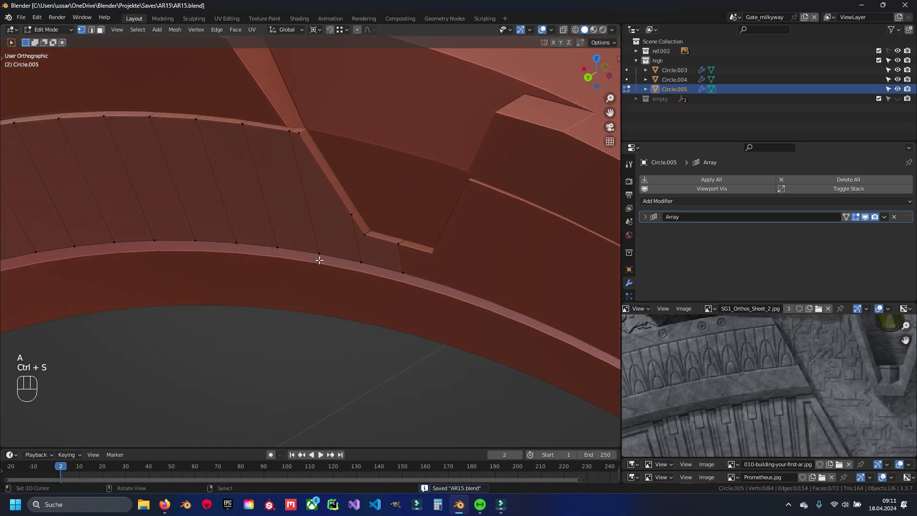
{"action": "middle_click_drag", "start_coordinate": [335, 228], "coordinate": [323, 165]}
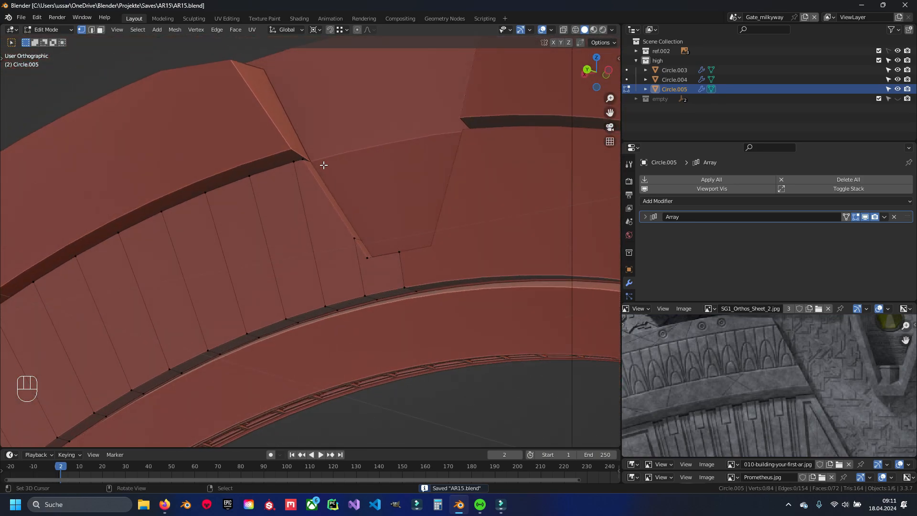
{"action": "middle_click_drag", "start_coordinate": [266, 324], "coordinate": [228, 284]}
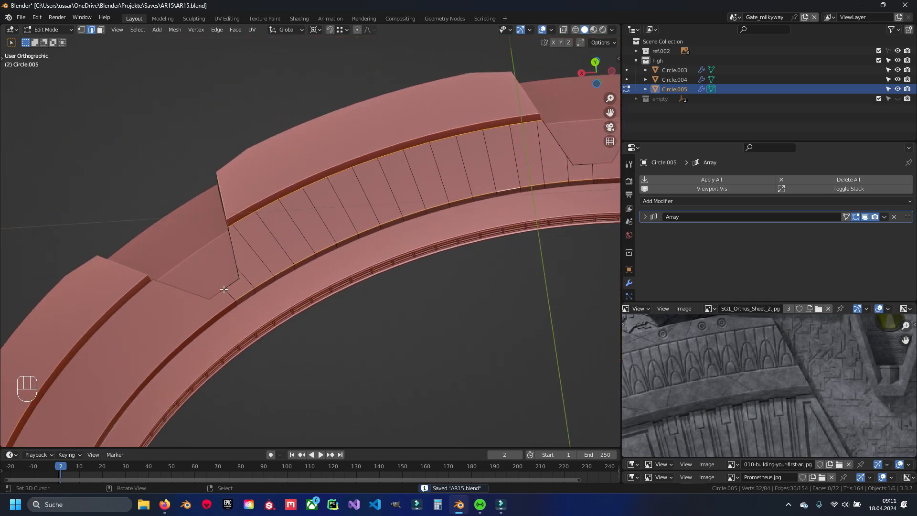
- Select the panel strip's front faces from one cut end to the other and move them about 0.007 m along Y
{"action": "middle_click_drag", "start_coordinate": [374, 230], "coordinate": [360, 262]}
{"action": "scroll", "coordinate": [324, 217], "scroll_direction": "up", "scroll_amount": 4}
{"action": "key", "text": "3"}
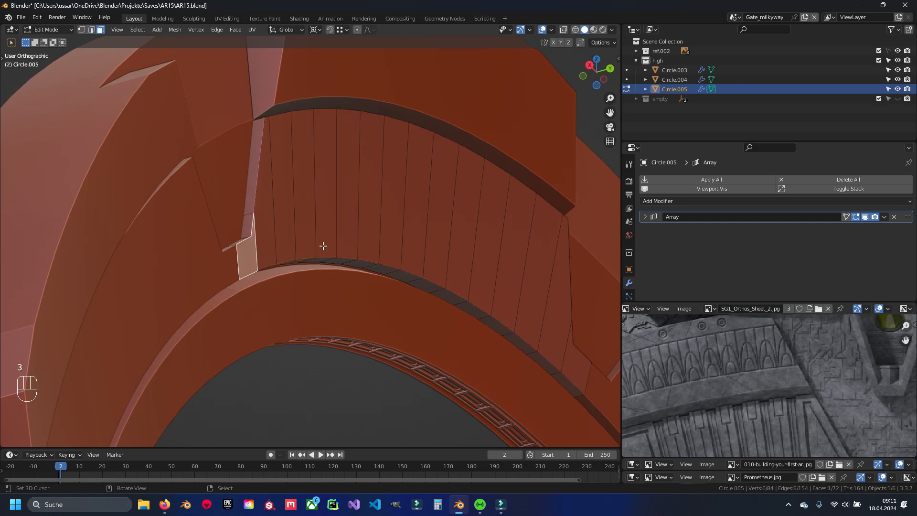
{"action": "left_click", "coordinate": [557, 331], "text": "ctrl"}
{"action": "middle_click_drag", "start_coordinate": [568, 359], "coordinate": [329, 244]}
{"action": "key", "text": "g"}
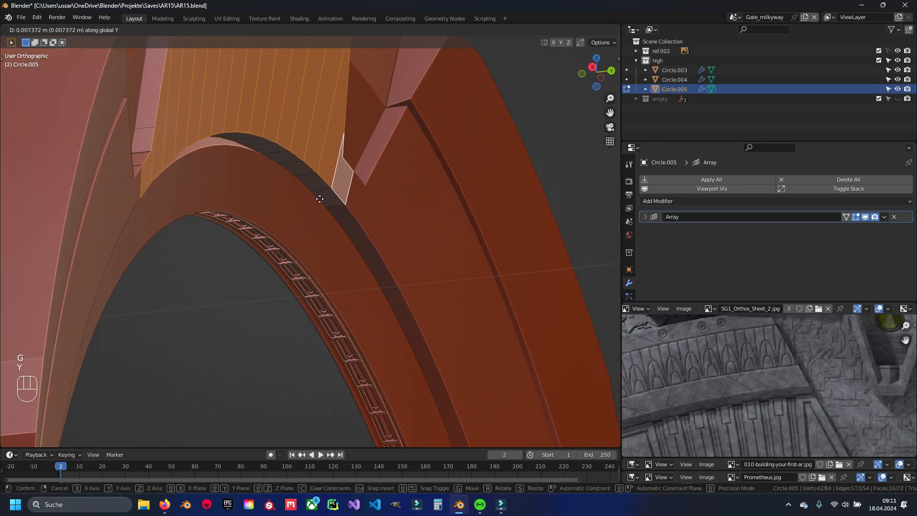
{"action": "left_click", "coordinate": [321, 201]}
- Bevel the panel strip's two long curved edges with a width of 0.0108 m and one segment
{"action": "middle_click_drag", "start_coordinate": [321, 202], "coordinate": [216, 186]}
{"action": "key", "text": "2"}
{"action": "left_click", "coordinate": [198, 161], "text": "alt"}
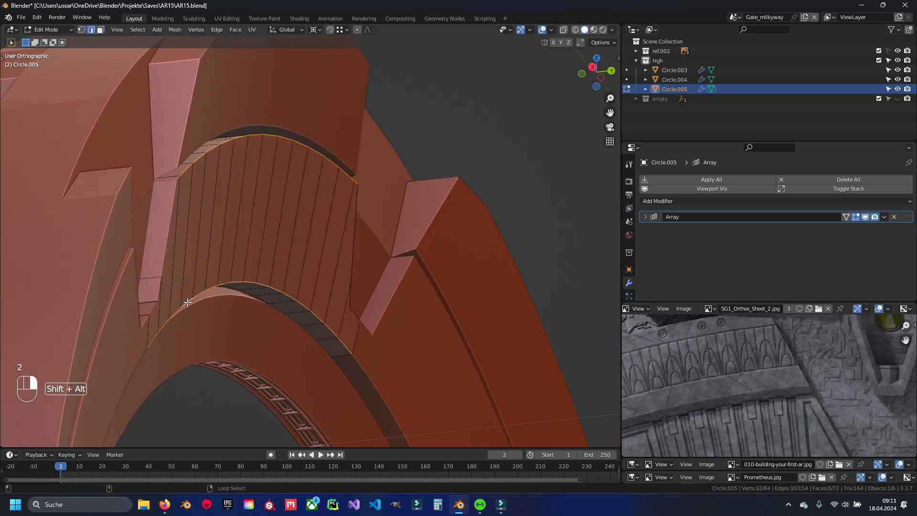
{"action": "left_click", "coordinate": [493, 338]}
{"action": "middle_click_drag", "start_coordinate": [494, 338], "coordinate": [333, 298]}
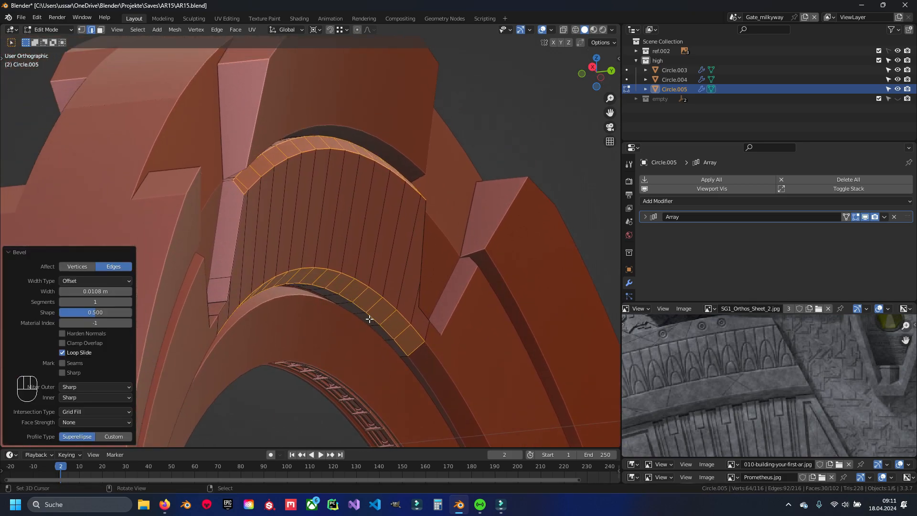
- Try moving the strip's beveled border faces and then its selected face row along Y
{"action": "scroll", "coordinate": [372, 318], "scroll_direction": "up", "scroll_amount": 2}
{"action": "middle_click_drag", "start_coordinate": [394, 263], "coordinate": [427, 287], "text": "shift"}
{"action": "key", "text": "y"}
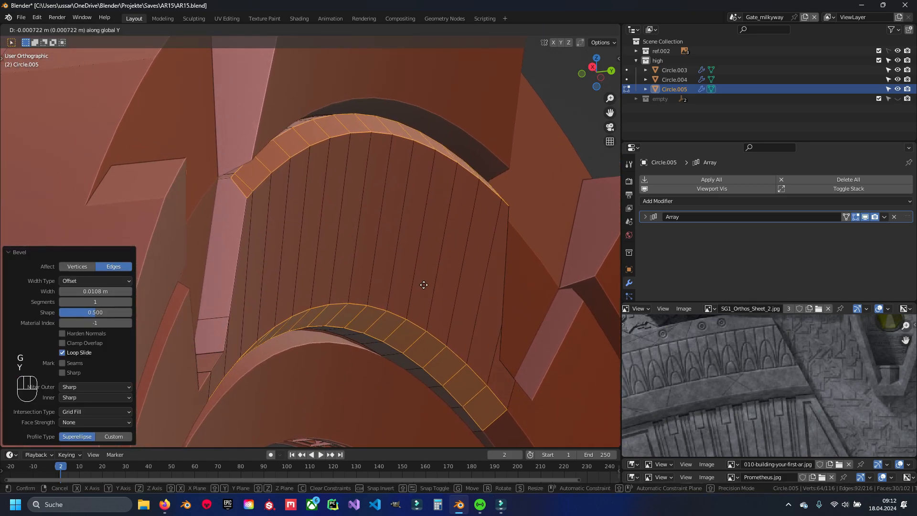
{"action": "key", "text": "Escape"}
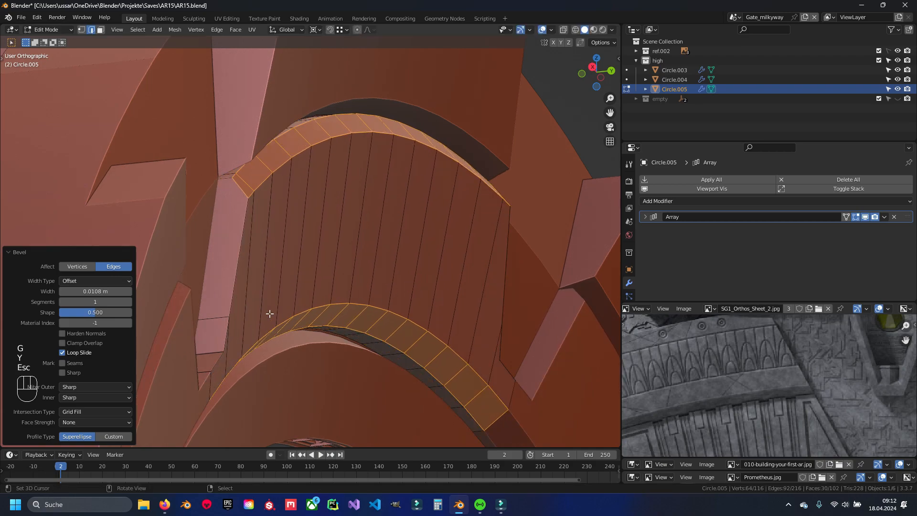
{"action": "key", "text": "3"}
{"action": "middle_click_drag", "start_coordinate": [236, 331], "coordinate": [211, 346]}
{"action": "right_click", "coordinate": [229, 319]}
{"action": "key", "text": "ctrl+s"}
{"action": "right_click", "coordinate": [461, 342], "text": "ctrl"}
{"action": "key", "text": "g"}
{"action": "middle_click_drag", "start_coordinate": [491, 323], "coordinate": [238, 350]}
{"action": "key", "text": "Escape"}
{"action": "key", "text": "ctrl+z"}
{"action": "key", "text": "ctrl+z"}
- Select a run of the panel strip's faces between its ends, move them along Y, and save
{"action": "right_click", "coordinate": [538, 377], "text": "ctrl"}
{"action": "key", "text": "g"}
{"action": "key", "text": "y"}
{"action": "middle_click_drag", "start_coordinate": [539, 376], "coordinate": [202, 277]}
{"action": "left_click", "coordinate": [389, 280]}
{"action": "scroll", "coordinate": [389, 281], "scroll_direction": "down", "scroll_amount": 4}
{"action": "key", "text": "Tab"}
{"action": "key", "text": "a"}
{"action": "key", "text": "ctrl+s"}
- On the main ring, select the outer back-side face row between two chevrons, move it about -0.015 m along Y, and save
{"action": "key", "text": "Tab"}
{"action": "key", "text": "Tab"}
{"action": "left_click", "coordinate": [228, 266]}
{"action": "key", "text": "Tab"}
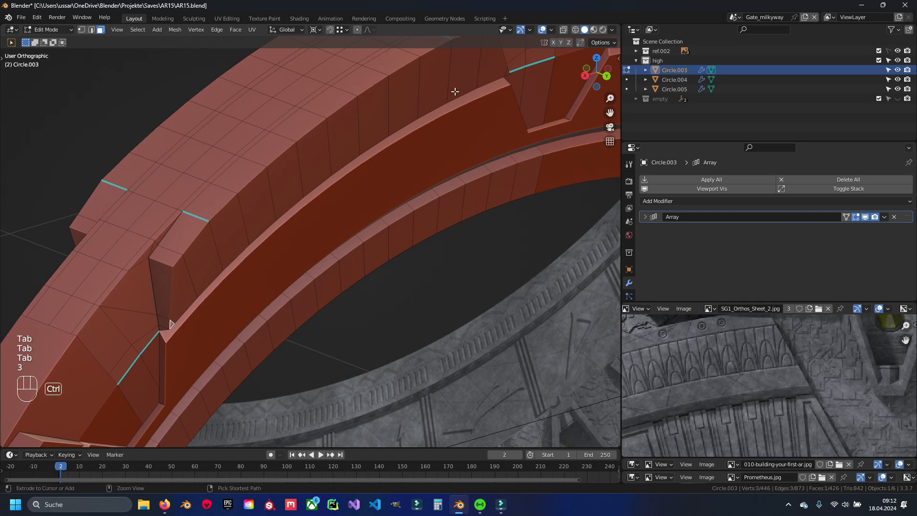
{"action": "right_click", "coordinate": [496, 67], "text": "ctrl"}
{"action": "right_click", "coordinate": [509, 73], "text": "shift"}
{"action": "middle_click_drag", "start_coordinate": [413, 177], "coordinate": [395, 221]}
{"action": "scroll", "coordinate": [387, 245], "scroll_direction": "up", "scroll_amount": 1}
{"action": "key", "text": "g"}
{"action": "key", "text": "y"}
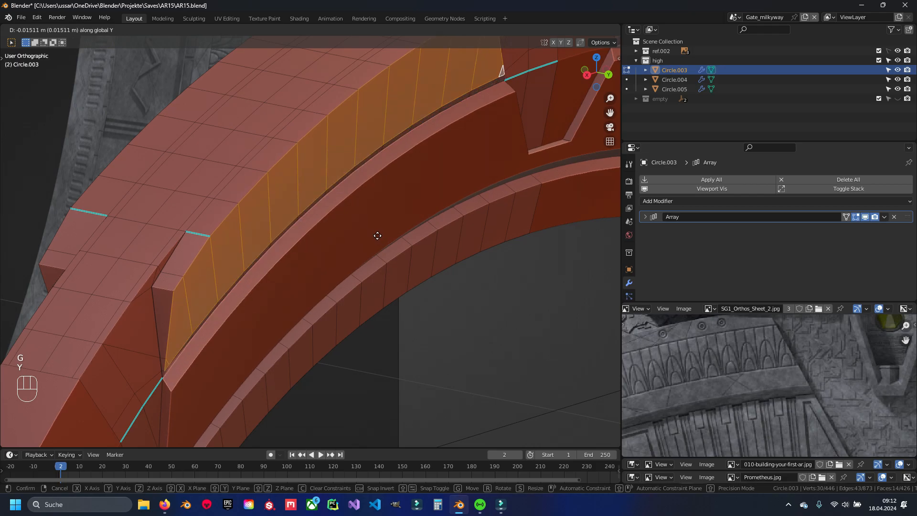
{"action": "left_click", "coordinate": [383, 237]}
{"action": "key", "text": "Tab"}
{"action": "middle_click_drag", "start_coordinate": [382, 237], "coordinate": [334, 230]}
{"action": "key", "text": "ctrl+s"}
- Try removing the extra edge loop beside the chevron corner of the main ring
{"action": "middle_click_drag", "start_coordinate": [335, 229], "coordinate": [223, 221], "text": "shift"}
{"action": "key", "text": "Tab"}
{"action": "key", "text": "ctrl+s"}
{"action": "key", "text": "a"}
{"action": "key", "text": "2"}
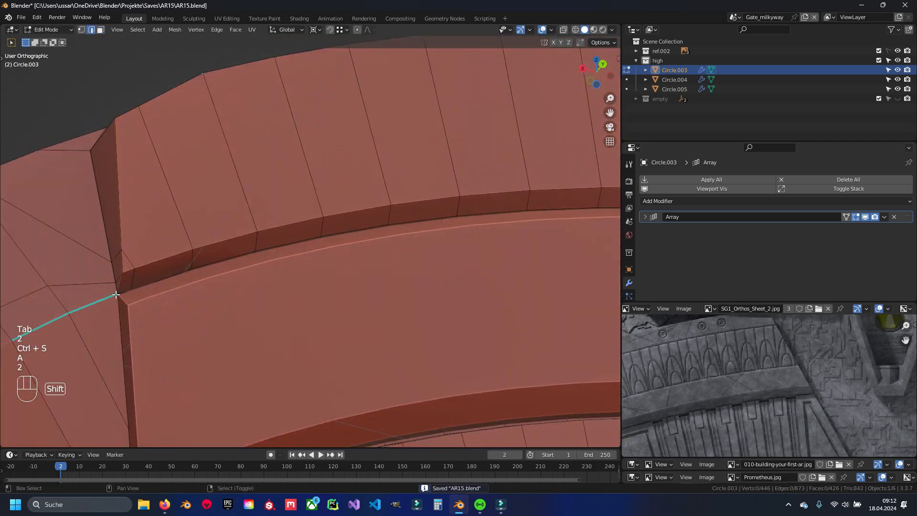
{"action": "middle_click_drag", "start_coordinate": [121, 291], "coordinate": [190, 268]}
{"action": "right_click", "coordinate": [224, 227], "text": "alt"}
{"action": "middle_click_drag", "start_coordinate": [225, 239], "coordinate": [265, 295]}
{"action": "key", "text": "x"}
{"action": "left_click", "coordinate": [259, 330]}
{"action": "middle_click_drag", "start_coordinate": [328, 314], "coordinate": [251, 184]}
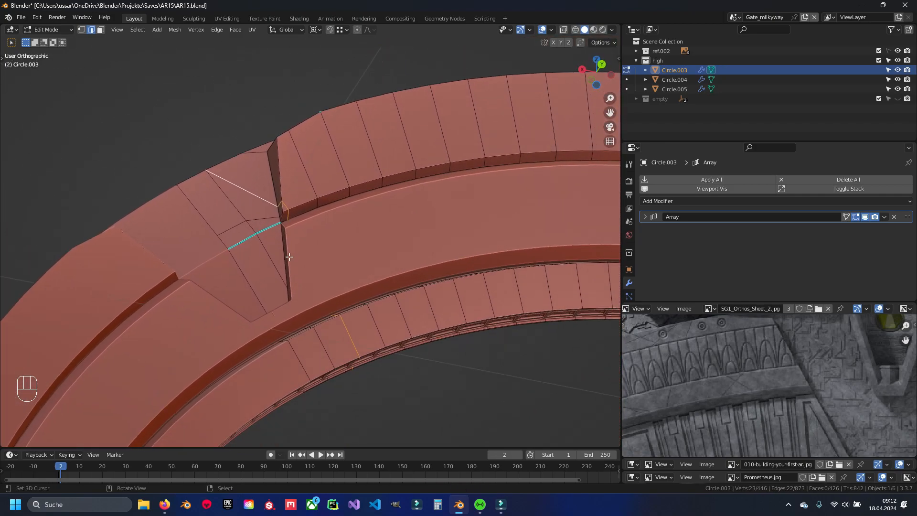
- Hide the panel strip and dissolve the extra edges at the main ring's chevron corner
{"action": "scroll", "coordinate": [277, 224], "scroll_direction": "up", "scroll_amount": 5}
{"action": "key", "text": "Tab"}
{"action": "key", "text": "h"}
{"action": "key", "text": "Tab"}
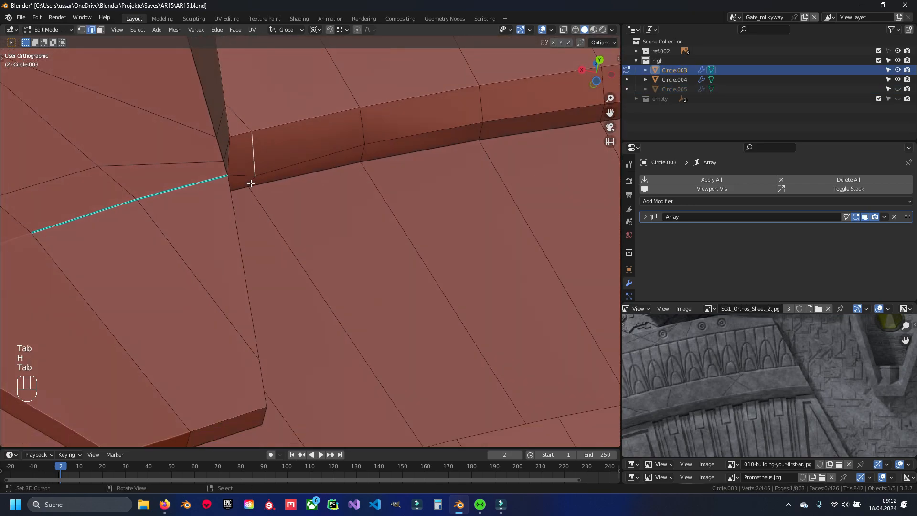
{"action": "scroll", "coordinate": [173, 111], "scroll_direction": "down", "scroll_amount": 5}
{"action": "middle_click_drag", "start_coordinate": [173, 111], "coordinate": [223, 215]}
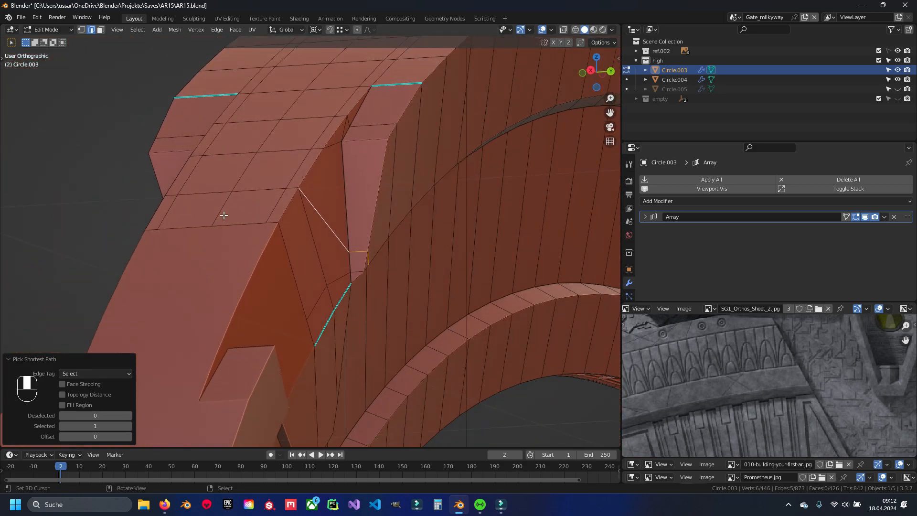
{"action": "key", "text": "x"}
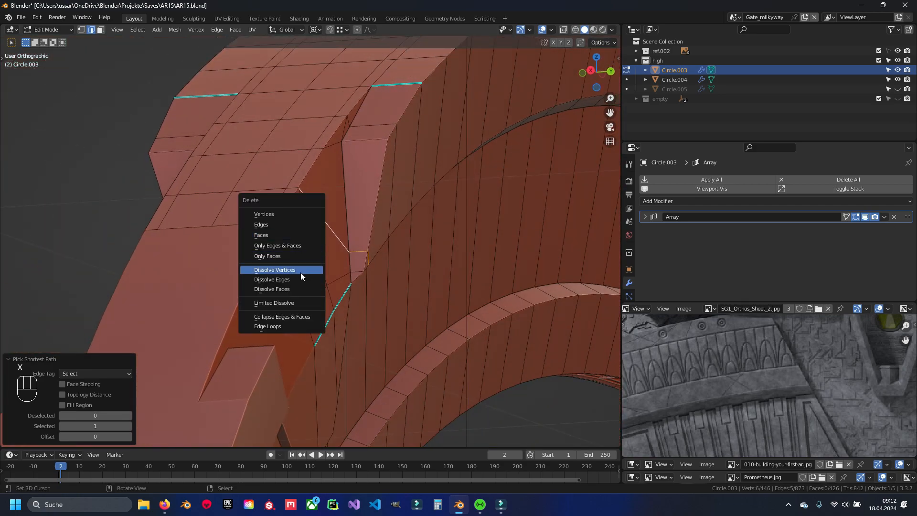
{"action": "left_click", "coordinate": [301, 279]}
{"action": "middle_click_drag", "start_coordinate": [372, 281], "coordinate": [307, 240]}
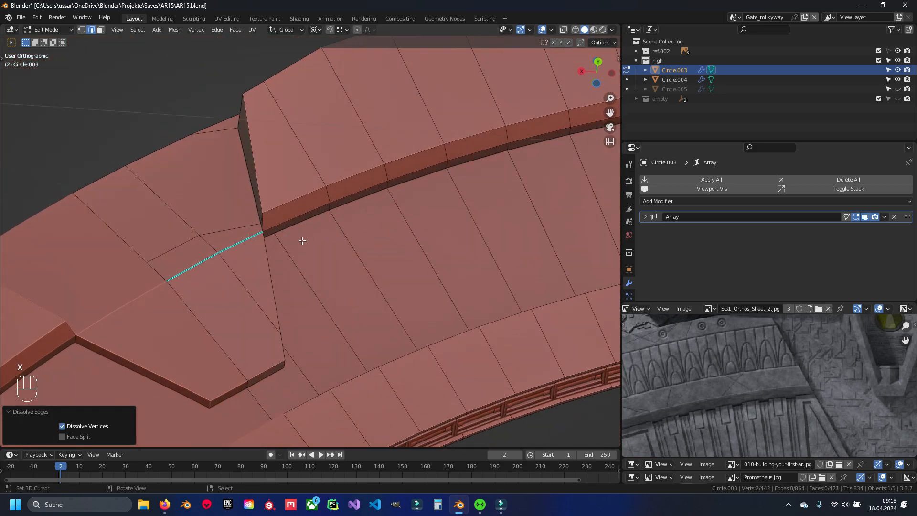
- Move the stray vertex at the chevron end of the main ring's groove into the corner, and save
{"action": "scroll", "coordinate": [307, 239], "scroll_direction": "up", "scroll_amount": 4}
{"action": "key", "text": "1"}
{"action": "right_click", "coordinate": [241, 226]}
{"action": "middle_click_drag", "start_coordinate": [240, 226], "coordinate": [197, 256]}
{"action": "key", "text": "g"}
{"action": "left_click", "coordinate": [173, 302]}
{"action": "key", "text": "a"}
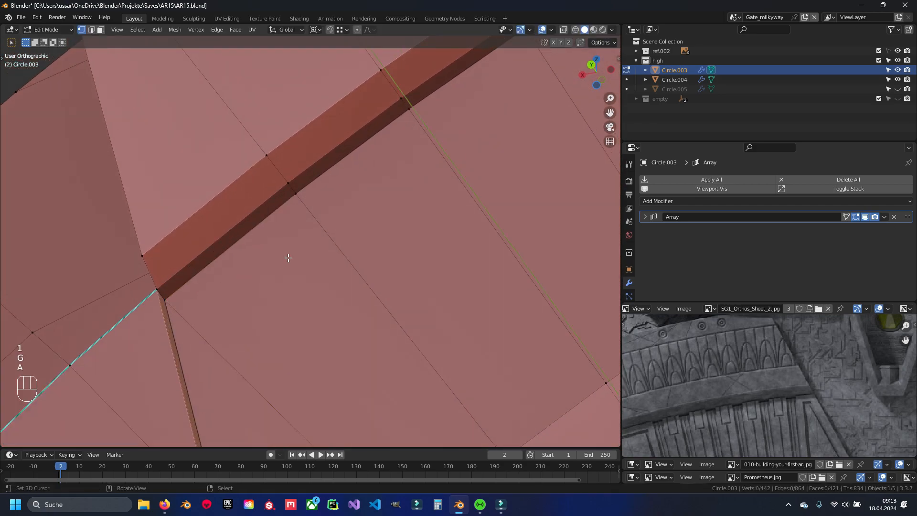
{"action": "key", "text": "a"}
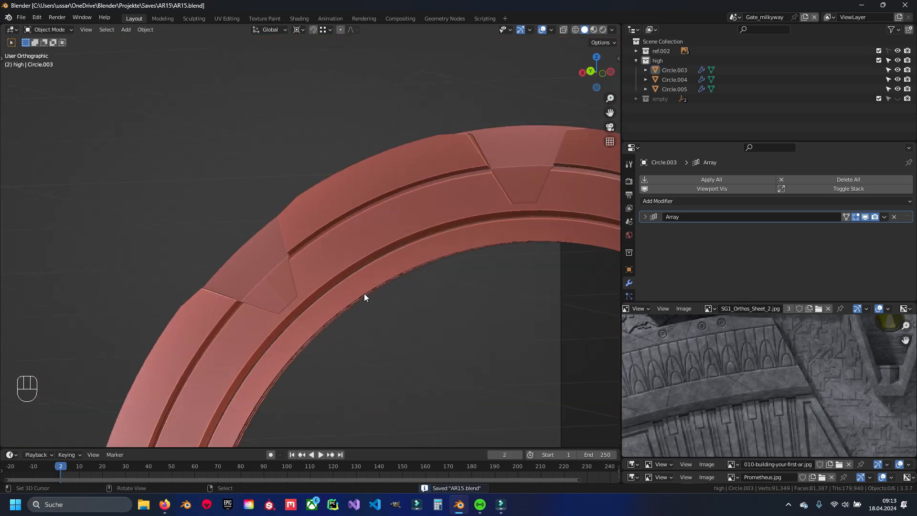
- Examine the chevron notch and the neighbouring panel edges from the back side of the ring
{"action": "scroll", "coordinate": [364, 293], "scroll_direction": "up", "scroll_amount": 3}
{"action": "middle_click_drag", "start_coordinate": [424, 209], "coordinate": [162, 296], "text": "shift"}
{"action": "scroll", "coordinate": [428, 255], "scroll_direction": "up", "scroll_amount": 1}
{"action": "middle_click_drag", "start_coordinate": [428, 255], "coordinate": [372, 291], "text": "shift"}
{"action": "key", "text": "Tab"}
{"action": "middle_click_drag", "start_coordinate": [372, 292], "coordinate": [329, 238], "text": "shift"}
{"action": "key", "text": "Tab"}
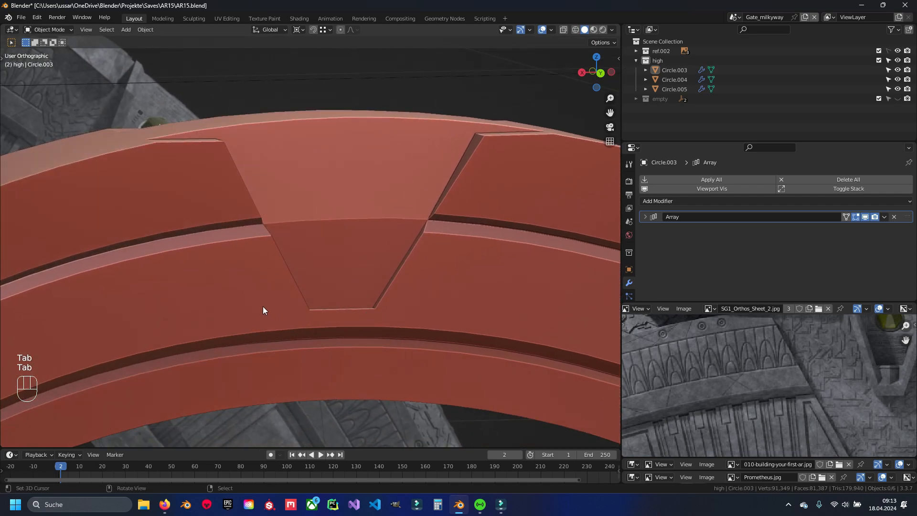
- Hide the panel strip, save, and check the main ring's segment-end vertex up close in wireframe
{"action": "right_click", "coordinate": [264, 307]}
{"action": "key", "text": "h"}
{"action": "middle_click_drag", "start_coordinate": [382, 305], "coordinate": [360, 232]}
{"action": "right_click", "coordinate": [332, 282]}
{"action": "key", "text": "Tab"}
{"action": "key", "text": "ctrl+s"}
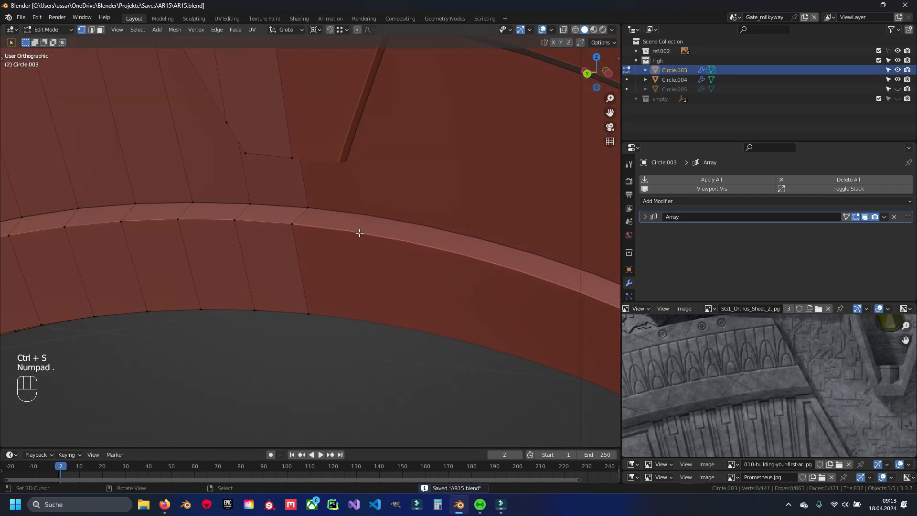
{"action": "scroll", "coordinate": [359, 233], "scroll_direction": "up", "scroll_amount": 6}
{"action": "middle_click_drag", "start_coordinate": [279, 213], "coordinate": [329, 210]}
{"action": "middle_click_drag", "start_coordinate": [330, 210], "coordinate": [415, 221], "text": "shift"}
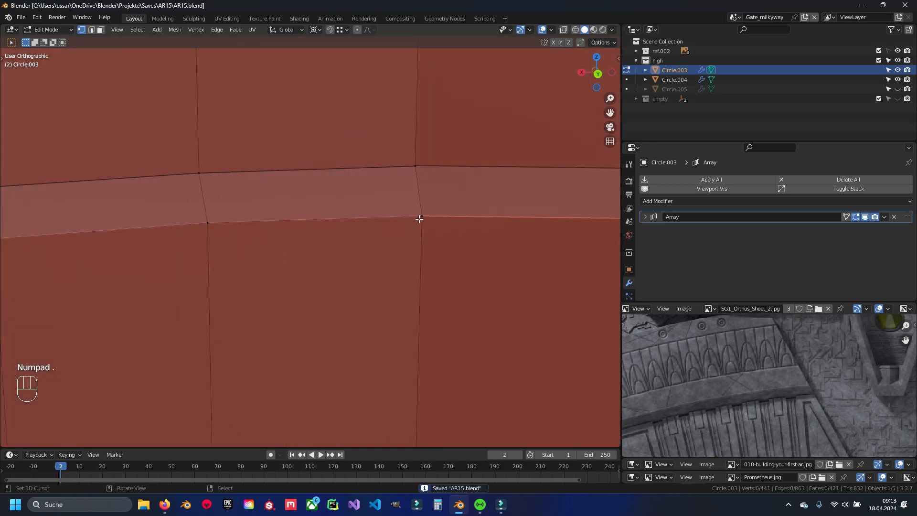
{"action": "key", "text": "KP_Decimal"}
{"action": "key", "text": "Escape"}
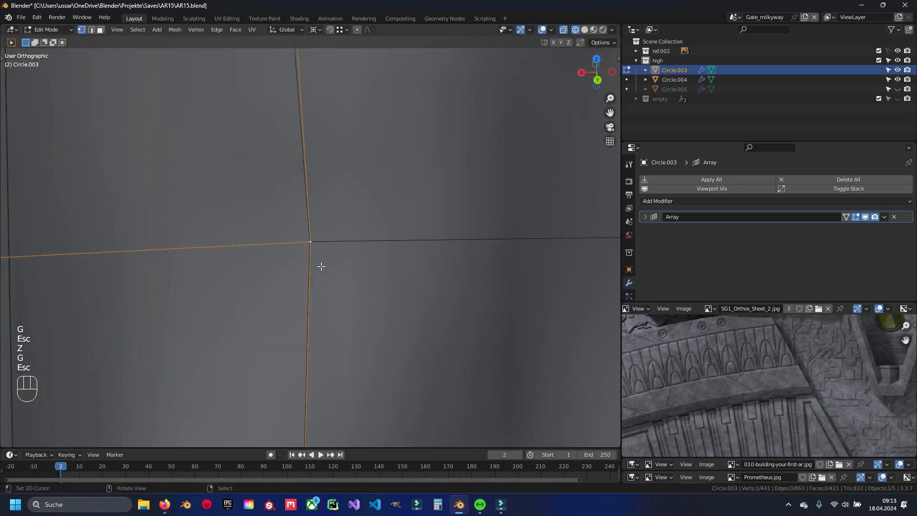
{"action": "key", "text": "z"}
- Leave Edit Mode on the main ring, reveal the hidden panel strip, and save the file
{"action": "scroll", "coordinate": [334, 224], "scroll_direction": "down", "scroll_amount": 5}
{"action": "key", "text": "Tab"}
{"action": "key", "text": "ctrl+s"}
{"action": "mouse_move", "coordinate": [325, 206]}
{"action": "middle_mouse_down"}
{"action": "mouse_move", "coordinate": [307, 177]}
{"action": "mouse_move", "coordinate": [236, 210]}
{"action": "mouse_move", "coordinate": [352, 204]}
{"action": "mouse_move", "coordinate": [308, 225]}
{"action": "mouse_move", "coordinate": [355, 212]}
{"action": "mouse_move", "coordinate": [379, 257]}
{"action": "mouse_move", "coordinate": [349, 258]}
{"action": "mouse_move", "coordinate": [310, 240]}
{"action": "mouse_move", "coordinate": [267, 258]}
{"action": "middle_mouse_up"}
{"action": "scroll", "coordinate": [236, 210], "scroll_direction": "down", "scroll_amount": 5}
{"action": "key", "text": "alt+h"}
{"action": "key", "text": "a"}
{"action": "middle_click_drag", "start_coordinate": [322, 236], "coordinate": [231, 226], "text": "shift"}
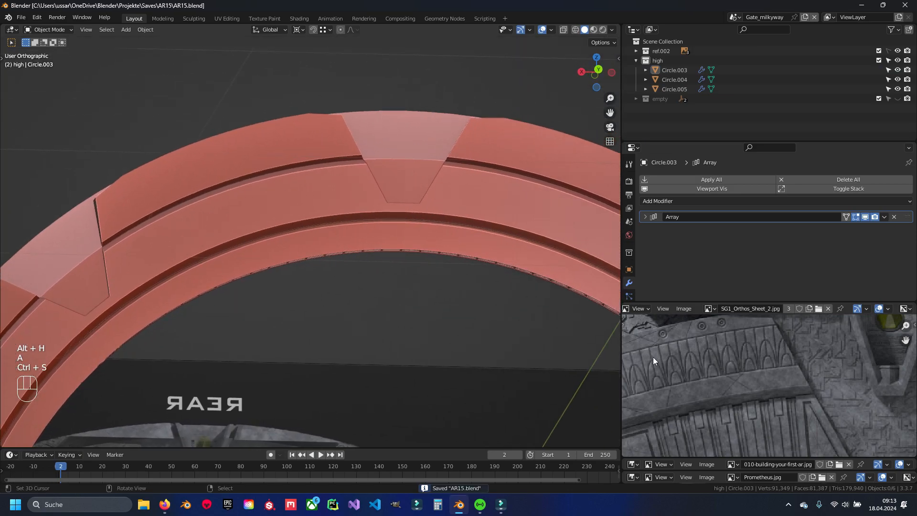
- Compare the ring's back side around the chevron notch with the rear reference image, switching between wireframe and solid shading
{"action": "scroll", "coordinate": [765, 390], "scroll_direction": "down", "scroll_amount": 3}
{"action": "middle_click_drag", "start_coordinate": [738, 397], "coordinate": [743, 373]}
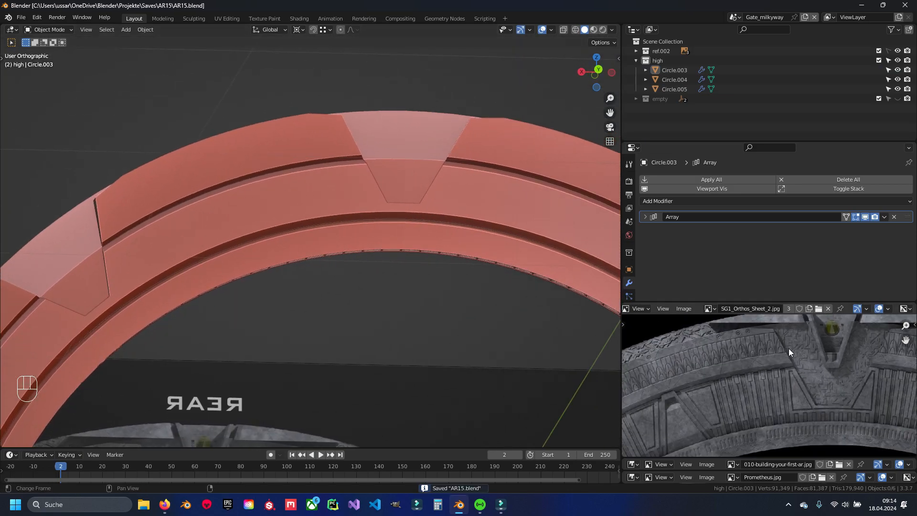
{"action": "key", "text": "KP_1"}
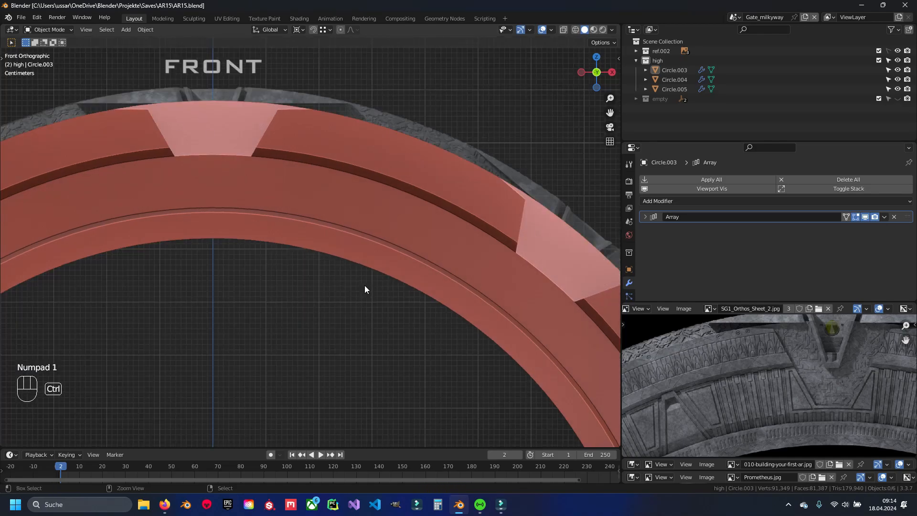
{"action": "key", "text": "ctrl+KP_1"}
{"action": "key", "text": "z"}
{"action": "scroll", "coordinate": [309, 290], "scroll_direction": "up", "scroll_amount": 6}
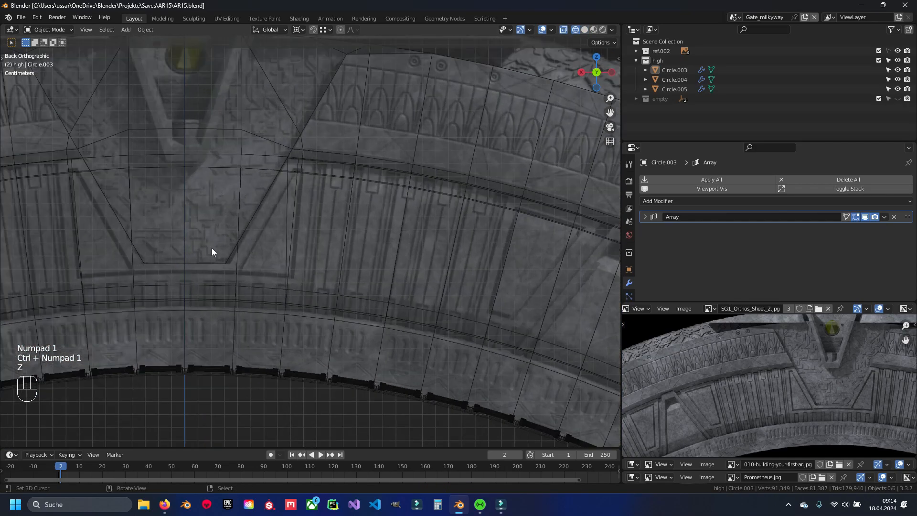
{"action": "middle_click_drag", "start_coordinate": [135, 215], "coordinate": [337, 239], "text": "shift"}
{"action": "middle_click_drag", "start_coordinate": [104, 266], "coordinate": [257, 234], "text": "shift"}
{"action": "key", "text": "z"}
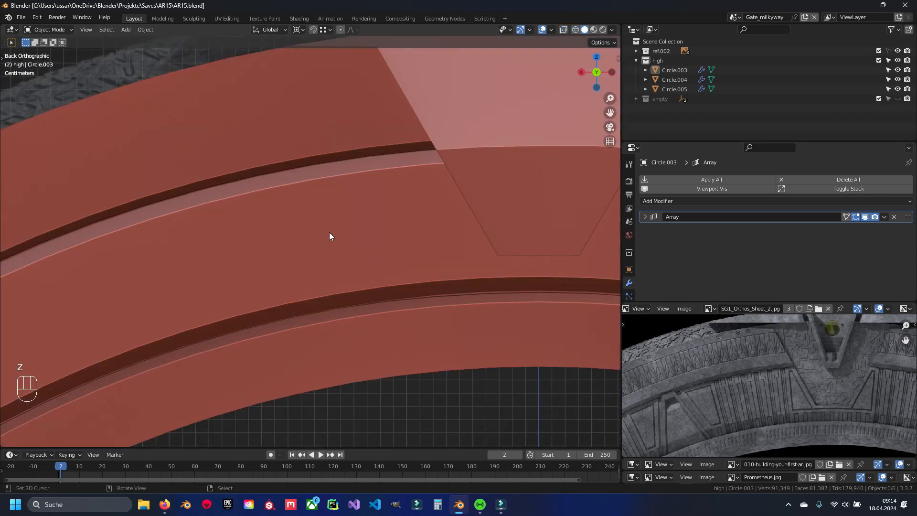
{"action": "right_click", "coordinate": [329, 237]}
{"action": "key", "text": "z"}
{"action": "key", "text": "z"}
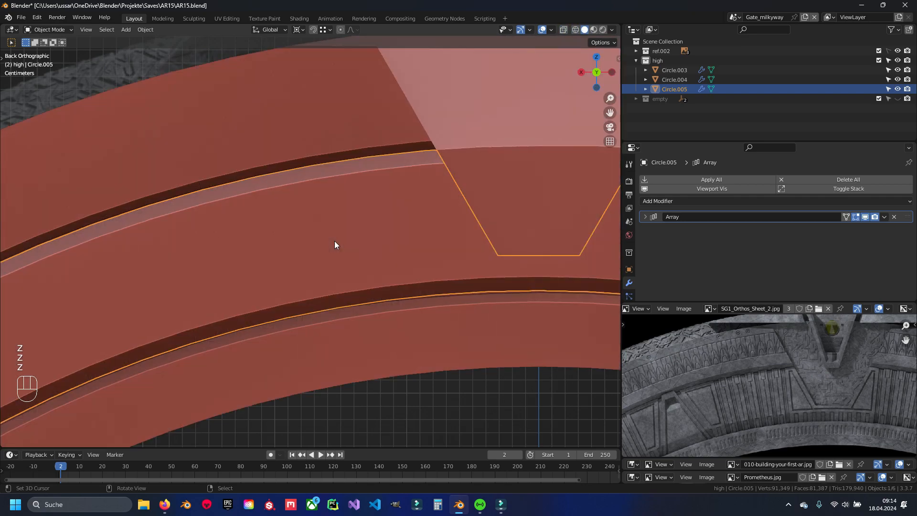
- Hide the main ring and the other ring object so that only the panel strip stays visible, and save the file
{"action": "middle_click_drag", "start_coordinate": [336, 244], "coordinate": [308, 267], "text": "ctrl"}
{"action": "right_click", "coordinate": [310, 262]}
{"action": "key", "text": "ctrl+s"}
{"action": "key", "text": "h"}
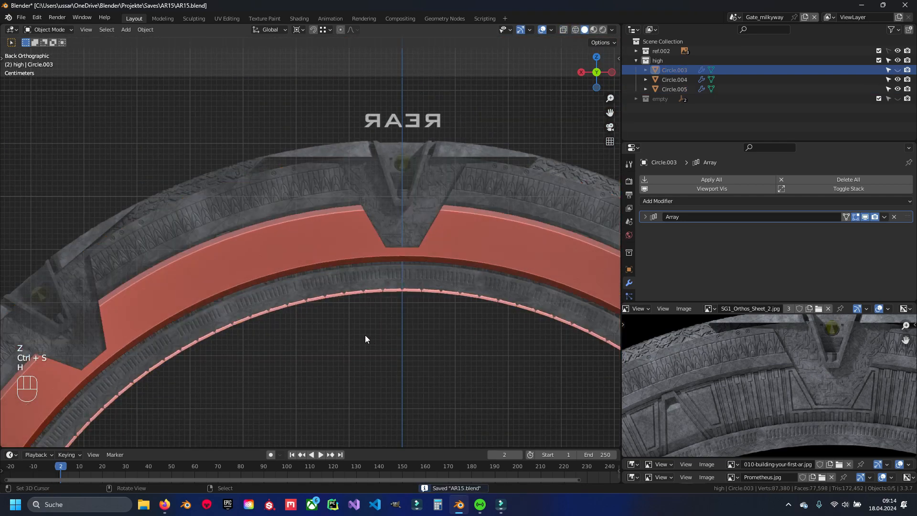
{"action": "right_click", "coordinate": [361, 293]}
{"action": "key", "text": "h"}
{"action": "right_click", "coordinate": [345, 241]}
{"action": "key", "text": "ctrl+s"}
- Enter Edit Mode on the panel strip in wireframe, save, and clear the selection
{"action": "scroll", "coordinate": [343, 238], "scroll_direction": "up", "scroll_amount": 1}
{"action": "middle_click_drag", "start_coordinate": [339, 233], "coordinate": [294, 229], "text": "shift"}
{"action": "key", "text": "z"}
{"action": "scroll", "coordinate": [304, 191], "scroll_direction": "up", "scroll_amount": 5}
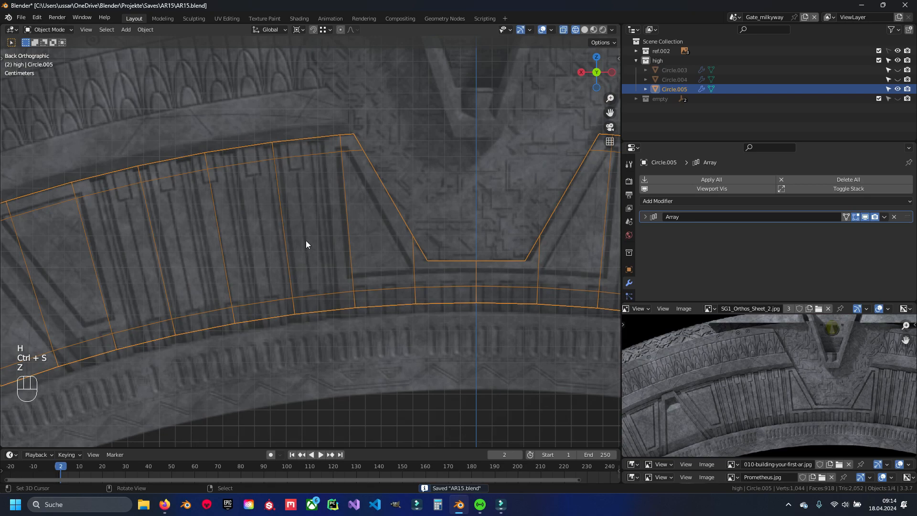
{"action": "key", "text": "Tab"}
{"action": "key", "text": "ctrl+s"}
{"action": "scroll", "coordinate": [306, 240], "scroll_direction": "down", "scroll_amount": 4}
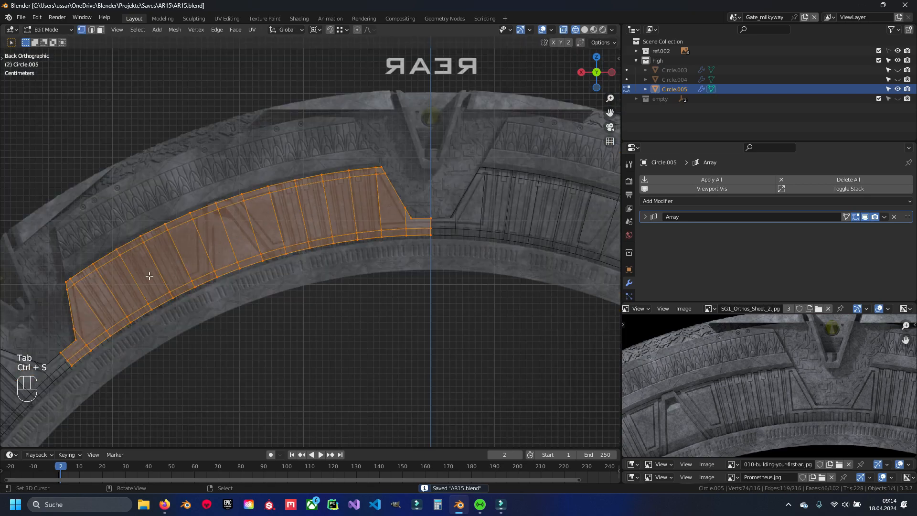
{"action": "key", "text": "a"}
{"action": "scroll", "coordinate": [366, 239], "scroll_direction": "up", "scroll_amount": 5}
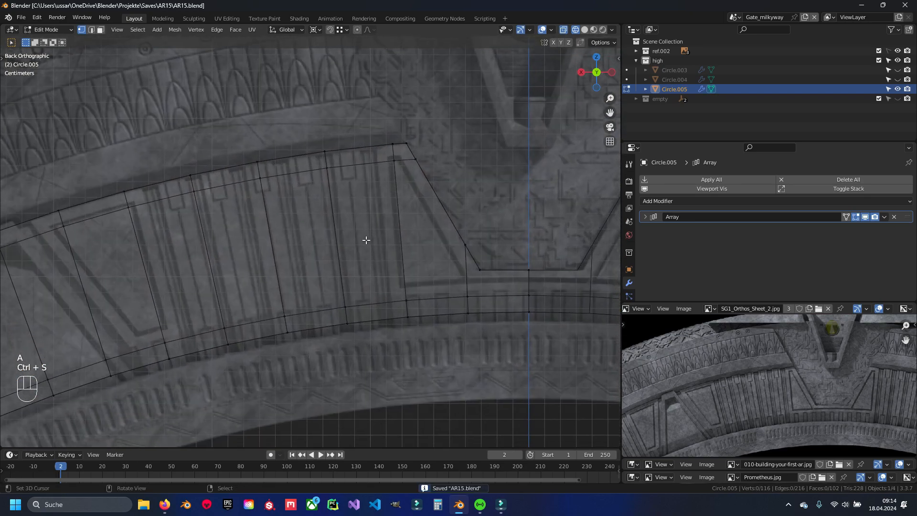
- Add two loop cuts across the rib field beside the top chevron, slid to factors 0.273 and -0.311 to match the reference grooves
{"action": "scroll", "coordinate": [362, 175], "scroll_direction": "up", "scroll_amount": 3}
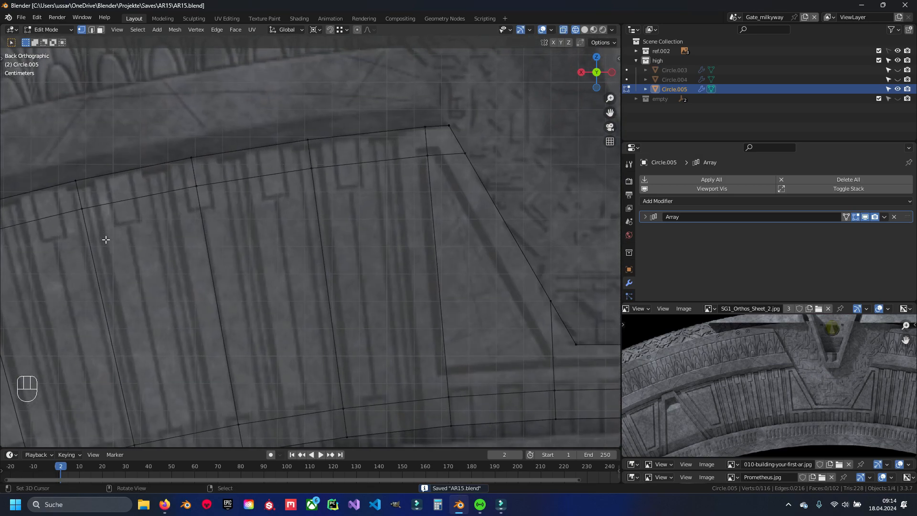
{"action": "left_click", "coordinate": [385, 128]}
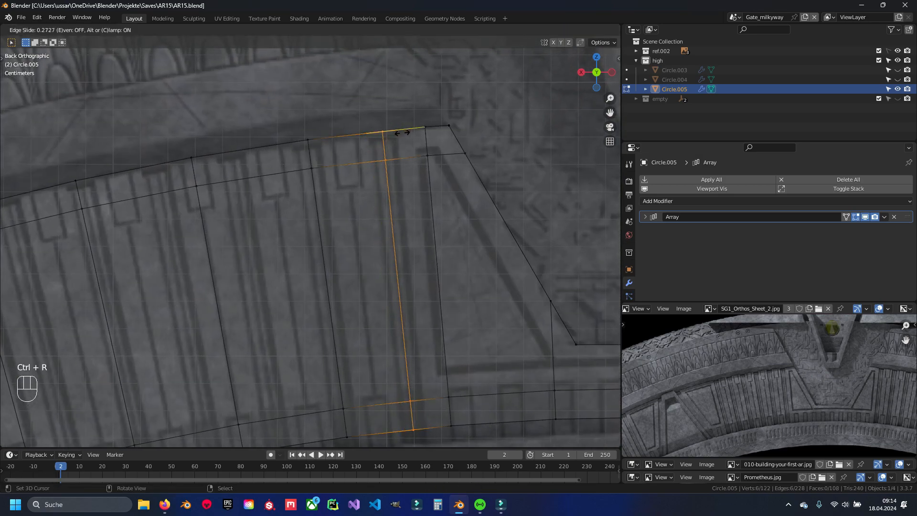
{"action": "left_click", "coordinate": [402, 133]}
{"action": "middle_click_drag", "start_coordinate": [266, 231], "coordinate": [297, 185], "text": "shift"}
{"action": "key", "text": "ctrl+r"}
{"action": "left_click", "coordinate": [268, 105]}
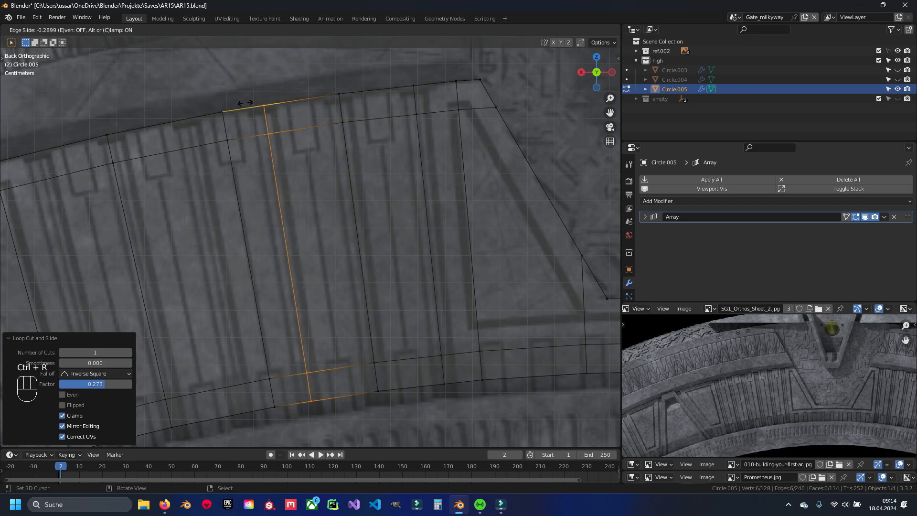
{"action": "left_click", "coordinate": [205, 144]}
{"action": "scroll", "coordinate": [221, 138], "scroll_direction": "up", "scroll_amount": 5, "text": "ctrl"}
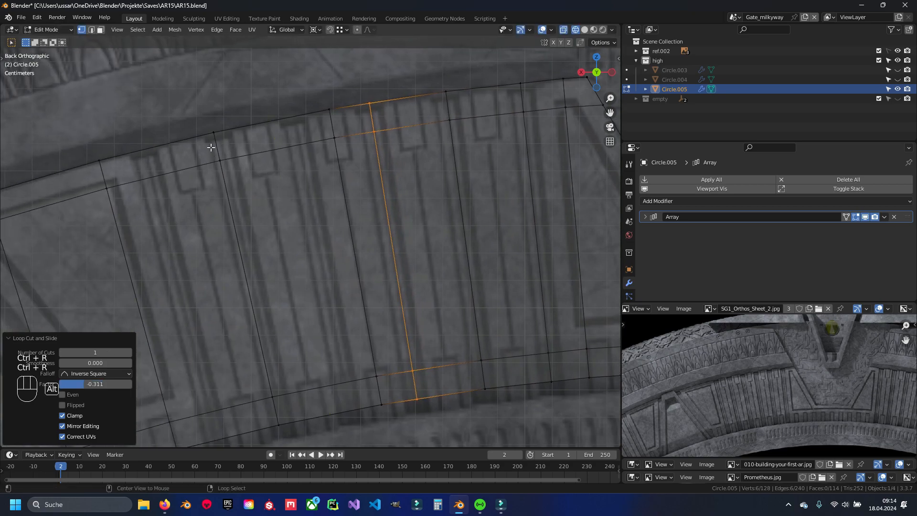
- Slide the neighbouring cross edge loop onto its reference groove and add another loop cut with factor -0.228 at the rib field's inner end
{"action": "left_click", "coordinate": [211, 147], "text": "alt"}
{"action": "key", "text": "g"}
{"action": "key", "text": "g"}
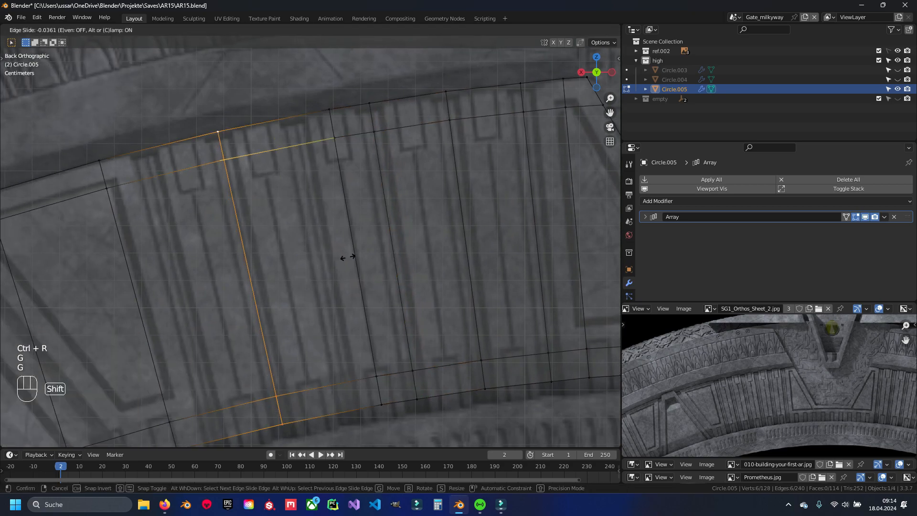
{"action": "left_click", "coordinate": [348, 257], "text": "shift"}
{"action": "middle_click_drag", "start_coordinate": [202, 247], "coordinate": [237, 224], "text": "shift"}
{"action": "key", "text": "ctrl+r"}
{"action": "left_click", "coordinate": [200, 125]}
{"action": "left_click", "coordinate": [187, 128]}
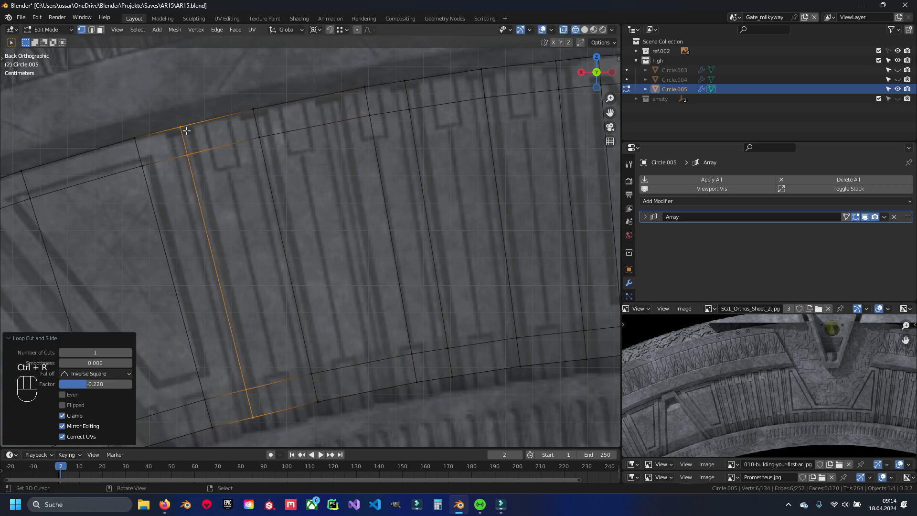
{"action": "scroll", "coordinate": [239, 255], "scroll_direction": "down", "scroll_amount": 2}
{"action": "key", "text": "a"}
- Add a loop cut at the start of the strip's second rib field and slide the adjacent edge loop onto its reference groove
{"action": "middle_click_drag", "start_coordinate": [208, 284], "coordinate": [478, 171], "text": "shift"}
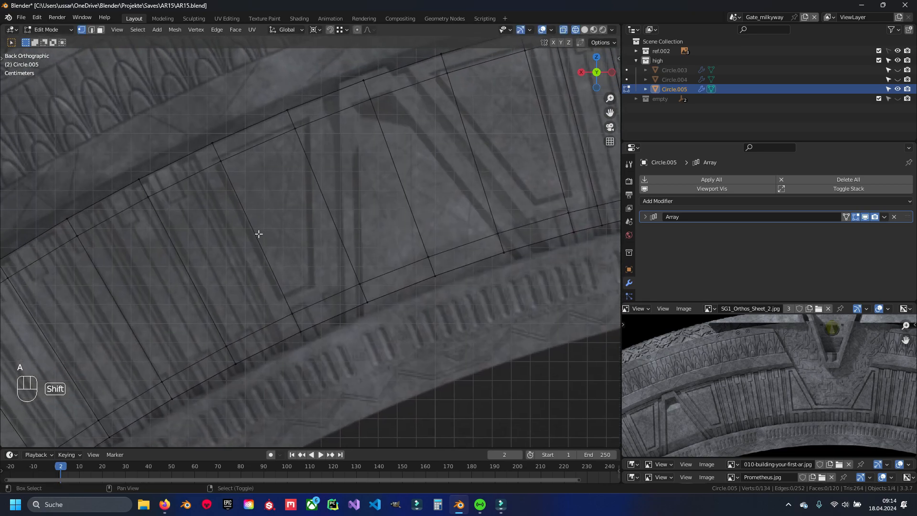
{"action": "scroll", "coordinate": [259, 234], "scroll_direction": "up", "scroll_amount": 2}
{"action": "key", "text": "ctrl+r"}
{"action": "left_click", "coordinate": [225, 94]}
{"action": "left_click", "coordinate": [241, 93]}
{"action": "middle_click_drag", "start_coordinate": [206, 153], "coordinate": [283, 139], "text": "shift"}
{"action": "right_click", "coordinate": [229, 116], "text": "alt"}
{"action": "key", "text": "g"}
{"action": "key", "text": "g"}
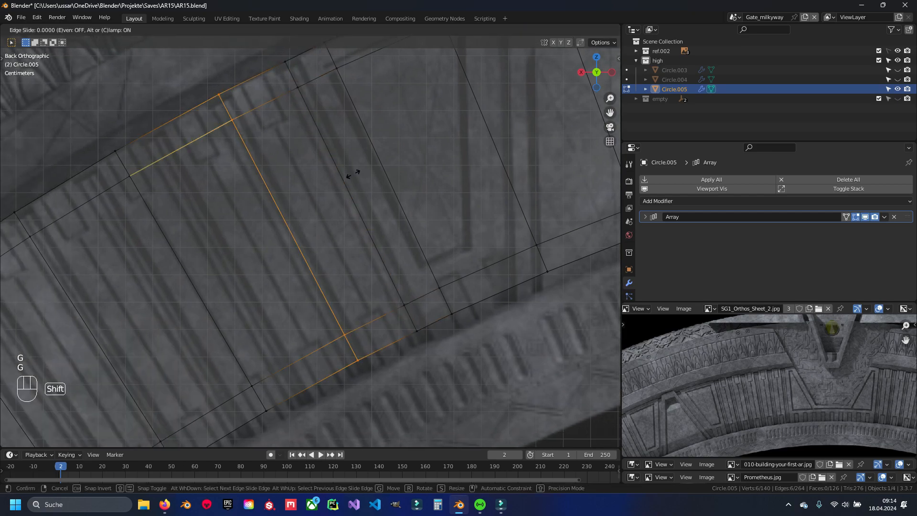
{"action": "left_click", "coordinate": [342, 180]}
- Add two more loop cuts along the second rib field's reference grooves, the first one with factor -0.348
{"action": "middle_click_drag", "start_coordinate": [327, 196], "coordinate": [372, 185], "text": "shift"}
{"action": "key", "text": "ctrl+r"}
{"action": "left_click", "coordinate": [230, 161]}
{"action": "left_click", "coordinate": [204, 164]}
{"action": "key", "text": "ctrl+r"}
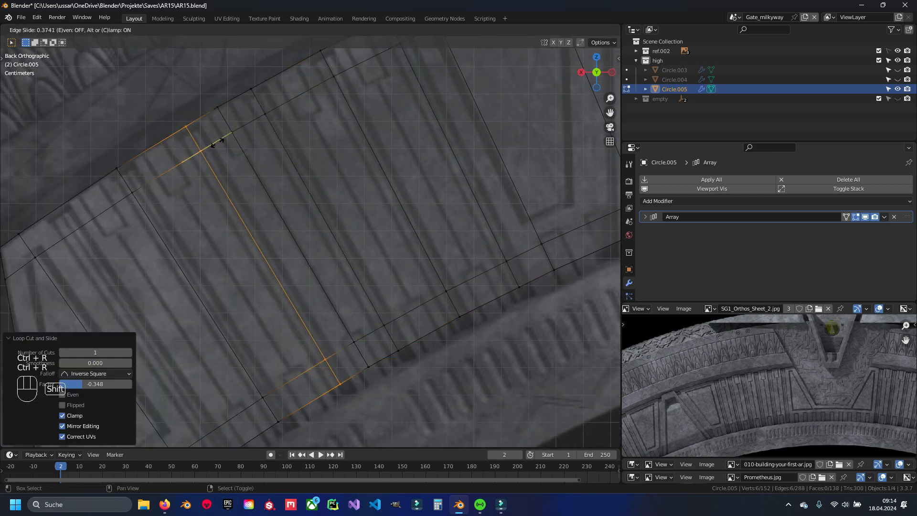
- Slide the next cross edge loop onto its groove, add the last loop cut near the far chevron end, and save
{"action": "middle_click_drag", "start_coordinate": [186, 187], "coordinate": [263, 142], "text": "shift"}
{"action": "key", "text": "g"}
{"action": "key", "text": "g"}
{"action": "left_click", "coordinate": [259, 213]}
{"action": "key", "text": "ctrl+r"}
{"action": "key", "text": "a"}
{"action": "key", "text": "ctrl+s"}
{"action": "middle_click_drag", "start_coordinate": [315, 271], "coordinate": [337, 258], "text": "shift"}
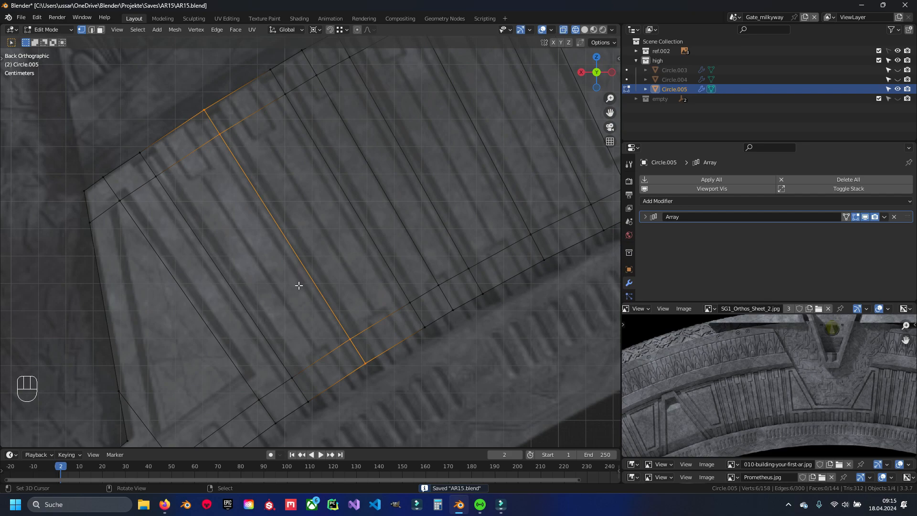
{"action": "key", "text": "g"}
{"action": "key", "text": "g"}
{"action": "key", "text": "Escape"}
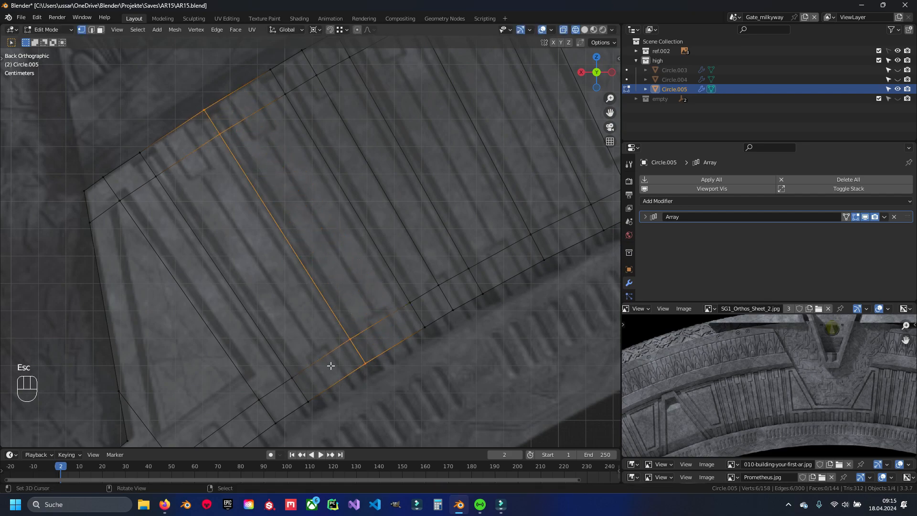
- Select the cross edge loops at the rib grooves, working from the far end of the strip toward the top chevron
{"action": "key", "text": "z"}
{"action": "scroll", "coordinate": [320, 352], "scroll_direction": "down", "scroll_amount": 7}
{"action": "scroll", "coordinate": [336, 333], "scroll_direction": "up", "scroll_amount": 6}
{"action": "key", "text": "z"}
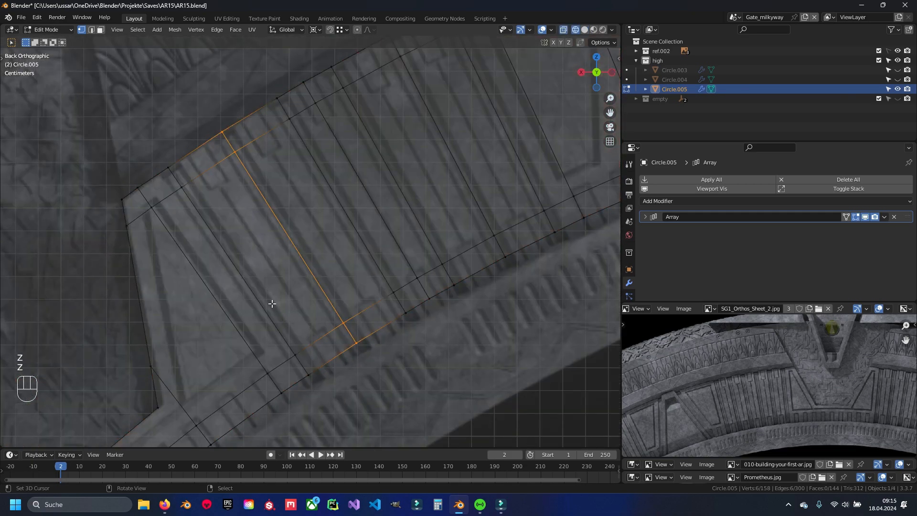
{"action": "middle_click_drag", "start_coordinate": [315, 191], "coordinate": [267, 243], "text": "shift"}
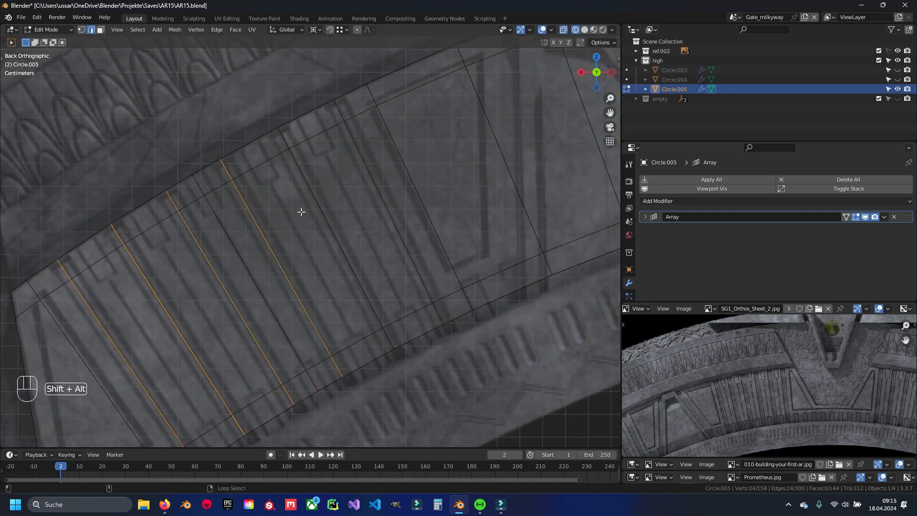
{"action": "middle_click_drag", "start_coordinate": [368, 237], "coordinate": [263, 276], "text": "shift"}
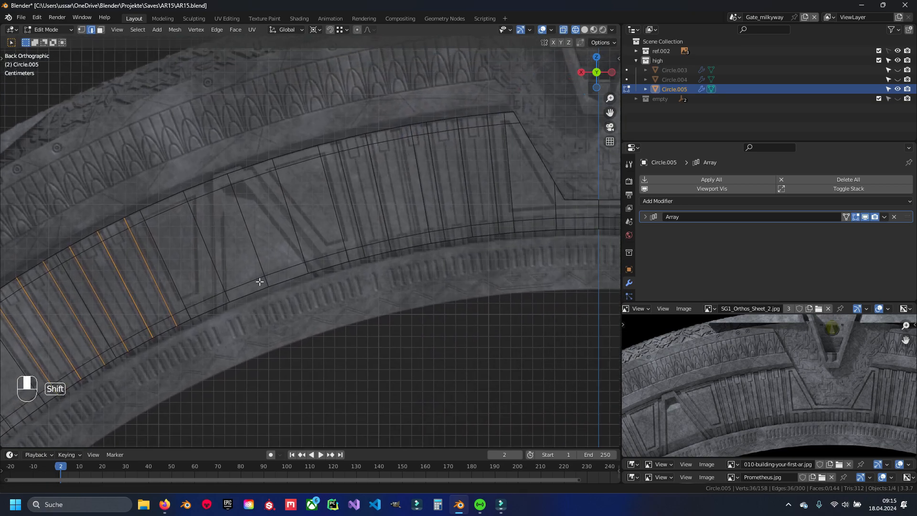
{"action": "middle_click_drag", "start_coordinate": [381, 205], "coordinate": [267, 244], "text": "shift"}
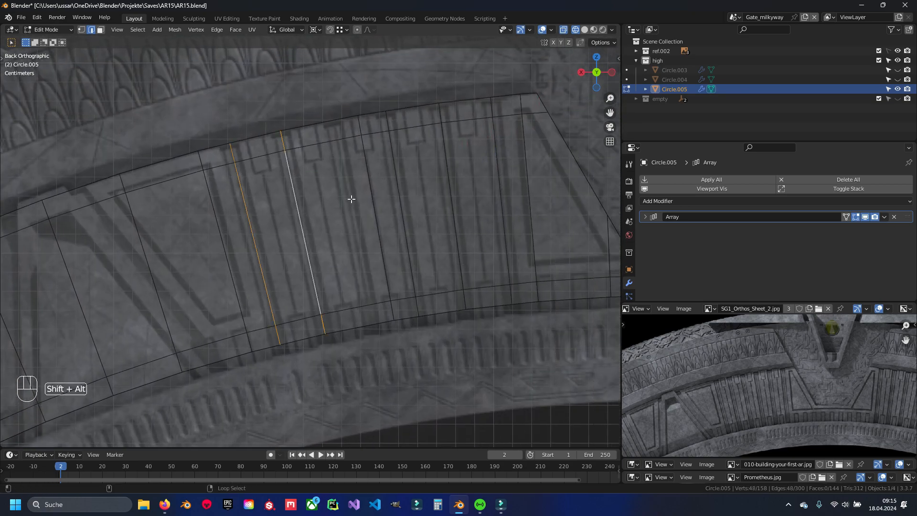
{"action": "middle_click_drag", "start_coordinate": [337, 161], "coordinate": [326, 201], "text": "shift"}
- Add the missing loop cut on the uncut reference groove in the rib field beside the top chevron
{"action": "key", "text": "a"}
{"action": "key", "text": "ctrl+r"}
{"action": "left_click", "coordinate": [323, 175]}
{"action": "left_click", "coordinate": [340, 177]}
{"action": "key", "text": "a"}
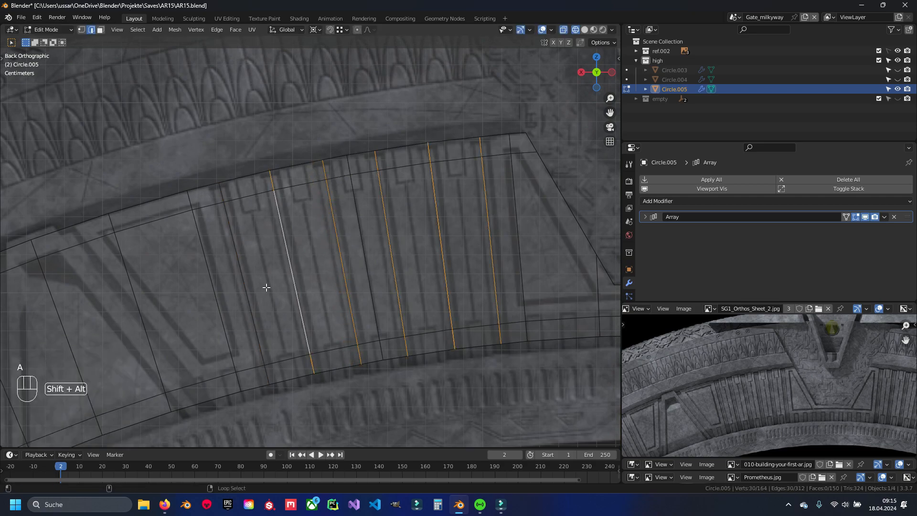
- Bevel the cross edge loops at the rib grooves in both rib fields to the reference groove width, and save the file
{"action": "right_click", "coordinate": [238, 263], "text": "alt+shift"}
{"action": "middle_click_drag", "start_coordinate": [182, 306], "coordinate": [440, 201], "text": "shift"}
{"action": "middle_click_drag", "start_coordinate": [181, 305], "coordinate": [439, 201], "text": "shift"}
{"action": "scroll", "coordinate": [382, 215], "scroll_direction": "up", "scroll_amount": 1}
{"action": "right_click", "coordinate": [434, 202], "text": "alt+shift"}
{"action": "scroll", "coordinate": [164, 326], "scroll_direction": "down", "scroll_amount": 3}
{"action": "mouse_move", "coordinate": [164, 325]}
{"action": "middle_mouse_down", "text": "shift"}
{"action": "mouse_move", "coordinate": [471, 61]}
{"action": "mouse_move", "coordinate": [275, 228]}
{"action": "mouse_move", "coordinate": [351, 300]}
{"action": "middle_mouse_up", "text": "shift"}
{"action": "key", "text": "z"}
{"action": "key", "text": "z"}
{"action": "scroll", "coordinate": [351, 300], "scroll_direction": "up", "scroll_amount": 4}
{"action": "key", "text": "ctrl+b"}
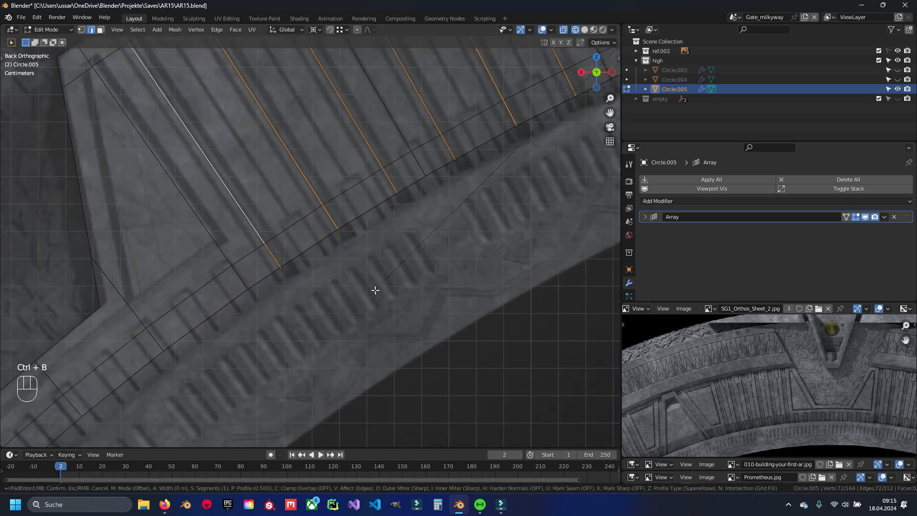
{"action": "left_click", "coordinate": [379, 291]}
{"action": "scroll", "coordinate": [444, 269], "scroll_direction": "down", "scroll_amount": 3}
{"action": "middle_click_drag", "start_coordinate": [444, 269], "coordinate": [297, 273]}
{"action": "scroll", "coordinate": [327, 163], "scroll_direction": "up", "scroll_amount": 4}
{"action": "key", "text": "a"}
{"action": "key", "text": "ctrl+s"}
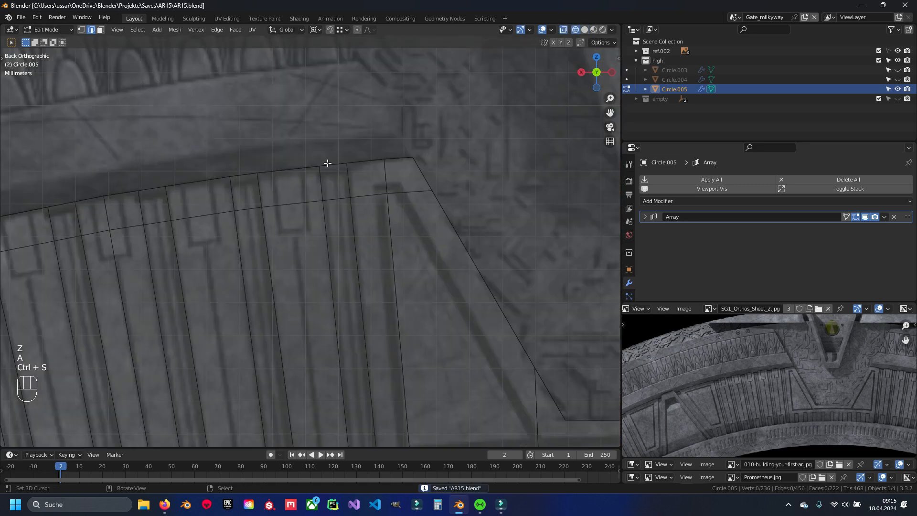
- Try to inset the narrow beveled face strip nearest the top chevron, clear the selection, and save
{"action": "middle_click_drag", "start_coordinate": [353, 253], "coordinate": [335, 180], "text": "shift"}
{"action": "middle_click_drag", "start_coordinate": [342, 316], "coordinate": [330, 130], "text": "shift"}
{"action": "middle_click_drag", "start_coordinate": [327, 205], "coordinate": [380, 302], "text": "shift"}
{"action": "key", "text": "3"}
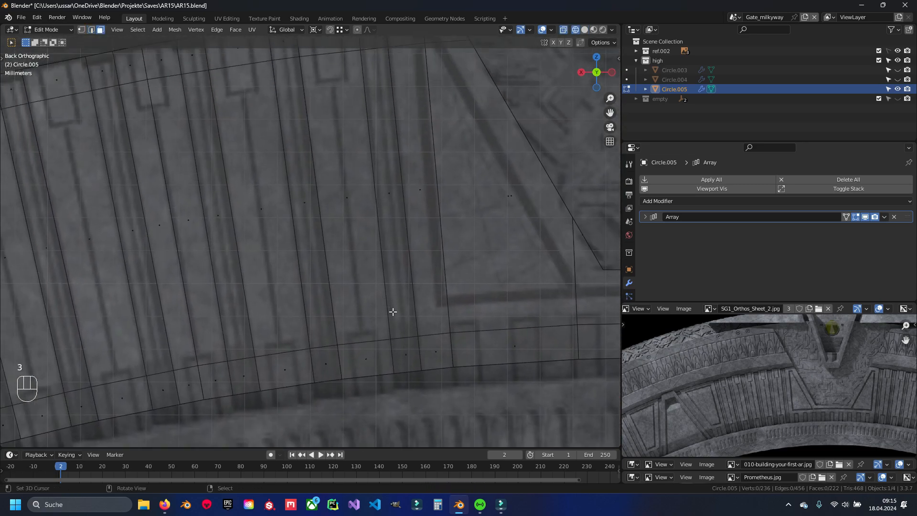
{"action": "key", "text": "z"}
{"action": "right_click", "coordinate": [407, 339]}
{"action": "key", "text": "z"}
{"action": "middle_click_drag", "start_coordinate": [390, 191], "coordinate": [408, 322], "text": "shift"}
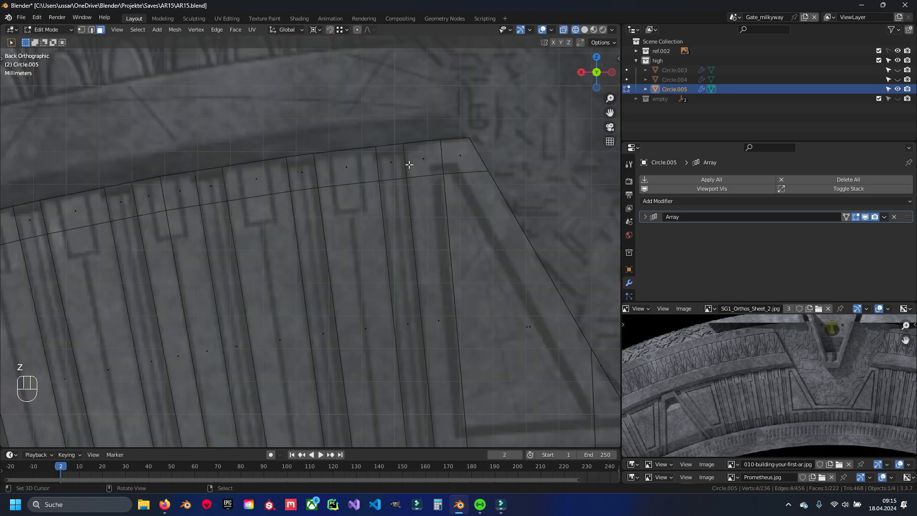
{"action": "key", "text": "z"}
{"action": "right_click", "coordinate": [393, 164], "text": "ctrl"}
{"action": "key", "text": "z"}
{"action": "middle_click_drag", "start_coordinate": [455, 225], "coordinate": [360, 242], "text": "shift"}
{"action": "scroll", "coordinate": [360, 242], "scroll_direction": "up", "scroll_amount": 2}
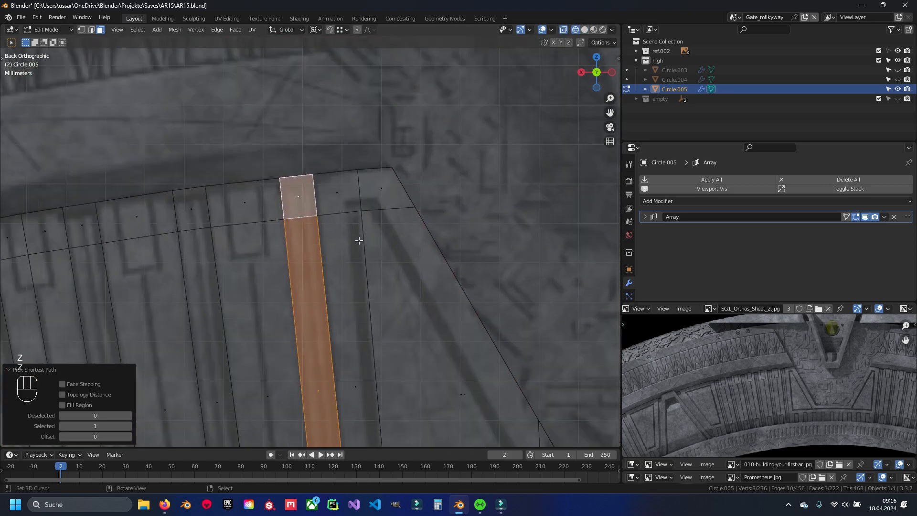
{"action": "key", "text": "i"}
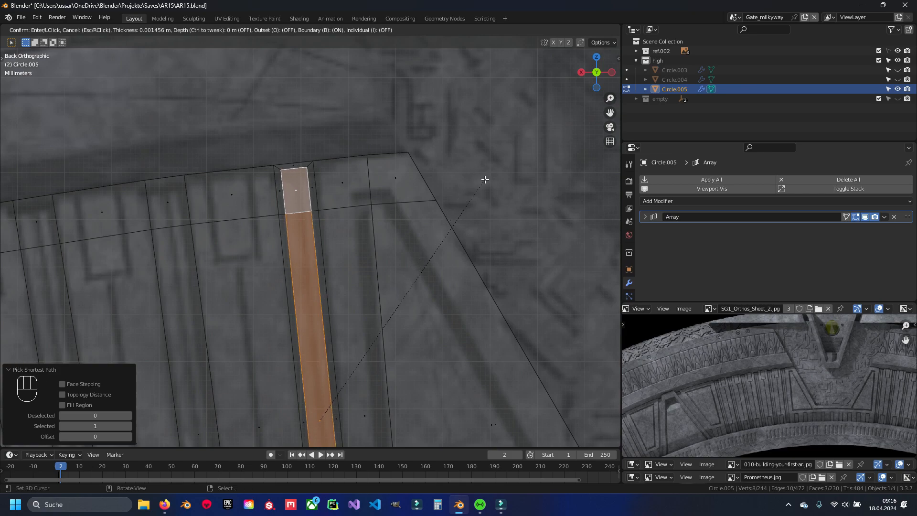
{"action": "key", "text": "Escape"}
{"action": "middle_click_drag", "start_coordinate": [282, 253], "coordinate": [385, 203], "text": "shift"}
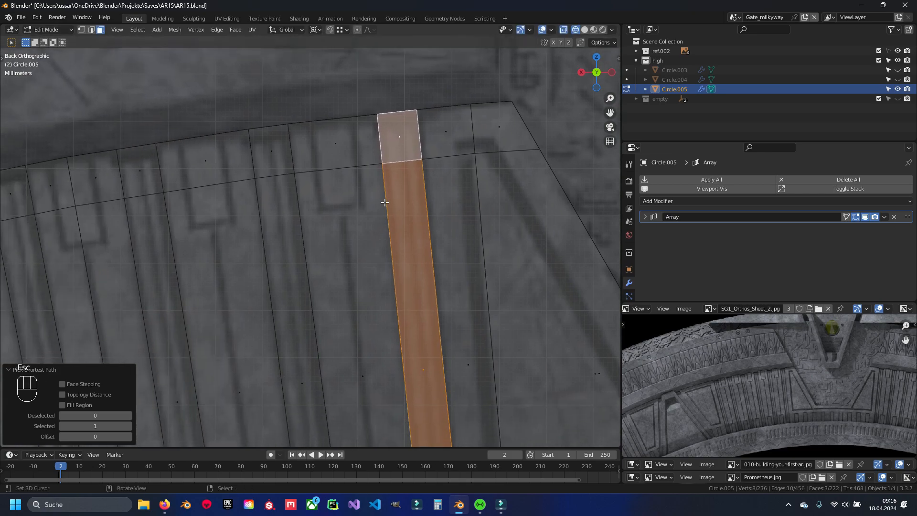
{"action": "key", "text": "a"}
{"action": "key", "text": "ctrl+s"}
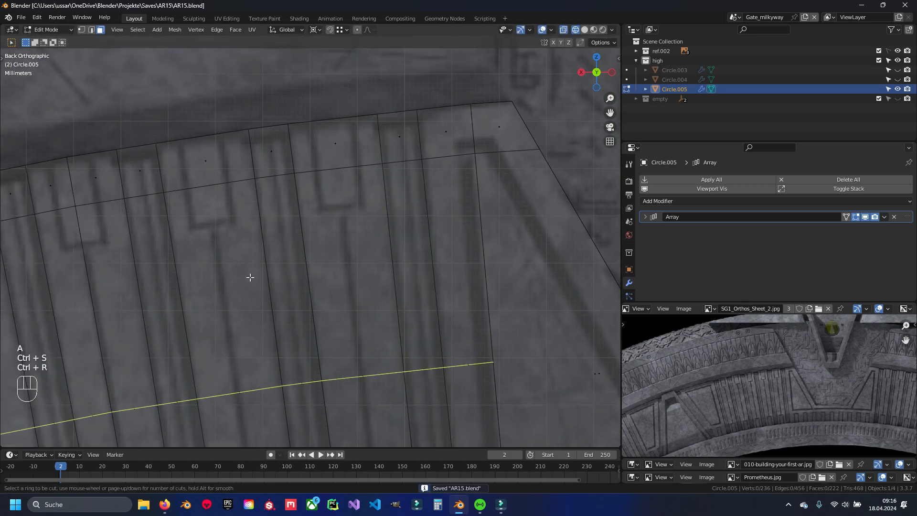
{"action": "left_click", "coordinate": [253, 253]}
{"action": "key", "text": "Escape"}
{"action": "key", "text": "ctrl+z"}
{"action": "key", "text": "ctrl+z"}
- Add a lengthwise loop cut in the panel strip's outer band, sliding it toward the outer edge to a factor of about -0.675
{"action": "key", "text": "a"}
{"action": "key", "text": "ctrl+r"}
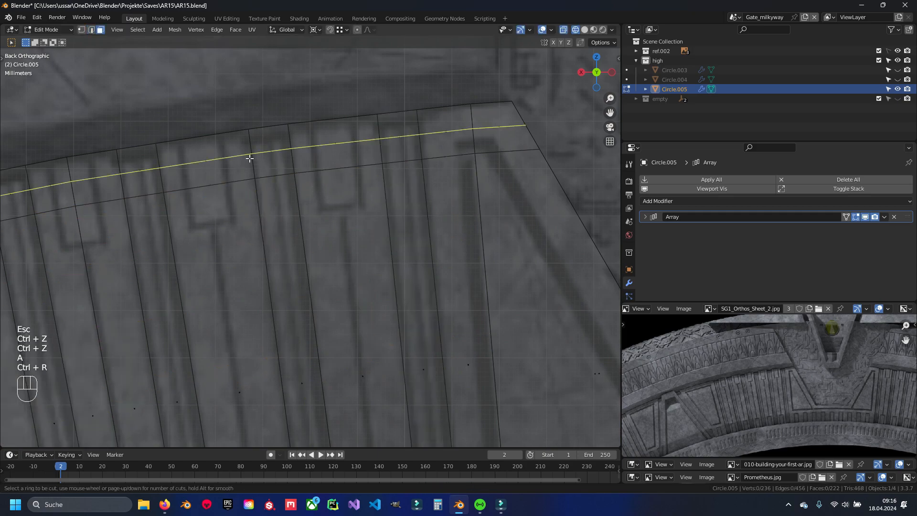
{"action": "left_click", "coordinate": [249, 157]}
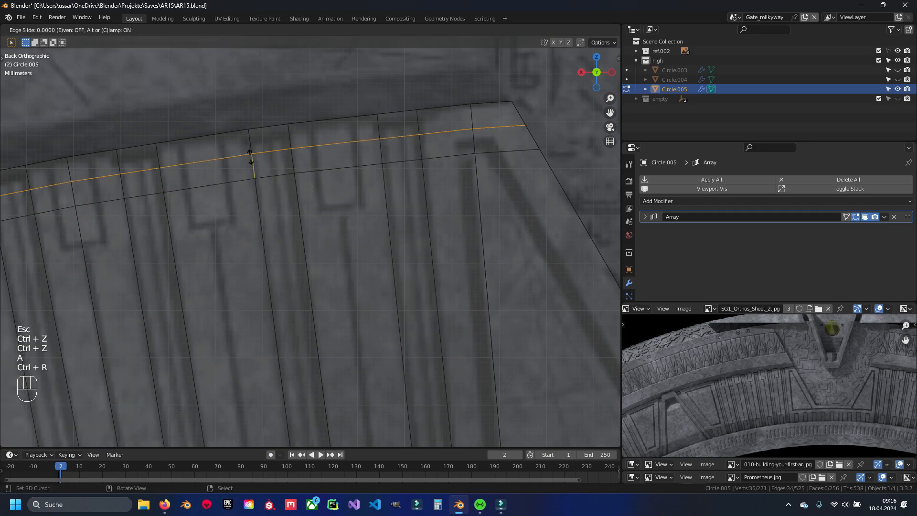
{"action": "left_click", "coordinate": [267, 137]}
- Try adding a lengthwise loop cut along the panel strip's inner edge, and undo it
{"action": "scroll", "coordinate": [165, 256], "scroll_direction": "down", "scroll_amount": 5}
{"action": "middle_click_drag", "start_coordinate": [157, 260], "coordinate": [331, 239], "text": "shift"}
{"action": "scroll", "coordinate": [332, 239], "scroll_direction": "up", "scroll_amount": 5}
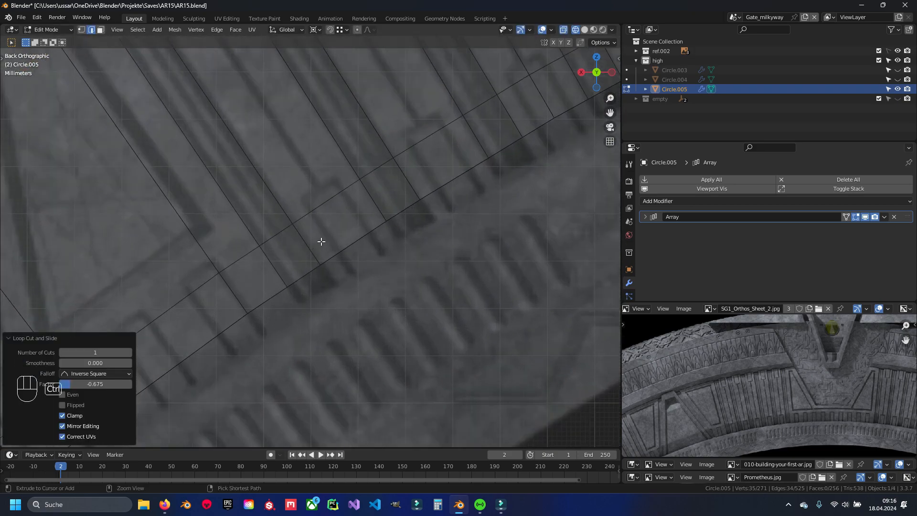
{"action": "left_click", "coordinate": [239, 287]}
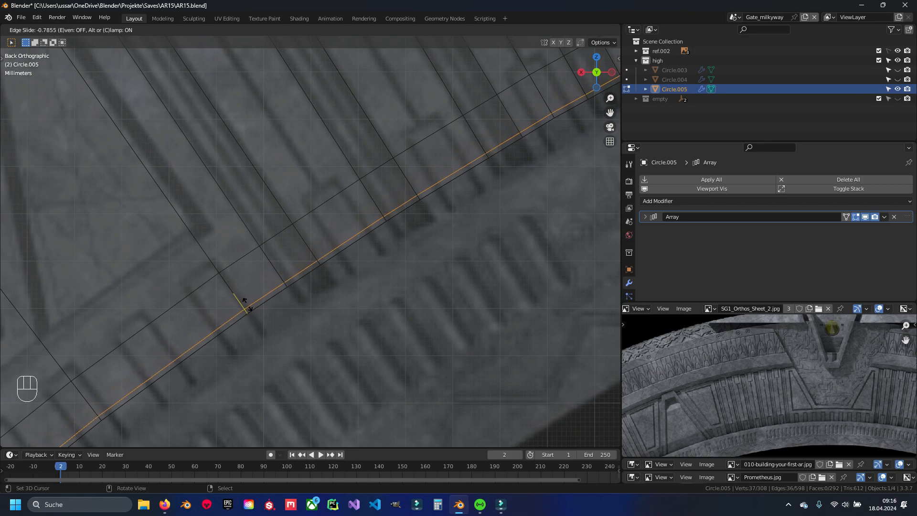
{"action": "key", "text": "Escape"}
{"action": "key", "text": "z"}
{"action": "scroll", "coordinate": [258, 282], "scroll_direction": "down", "scroll_amount": 5}
{"action": "middle_click_drag", "start_coordinate": [321, 290], "coordinate": [300, 215], "text": "shift"}
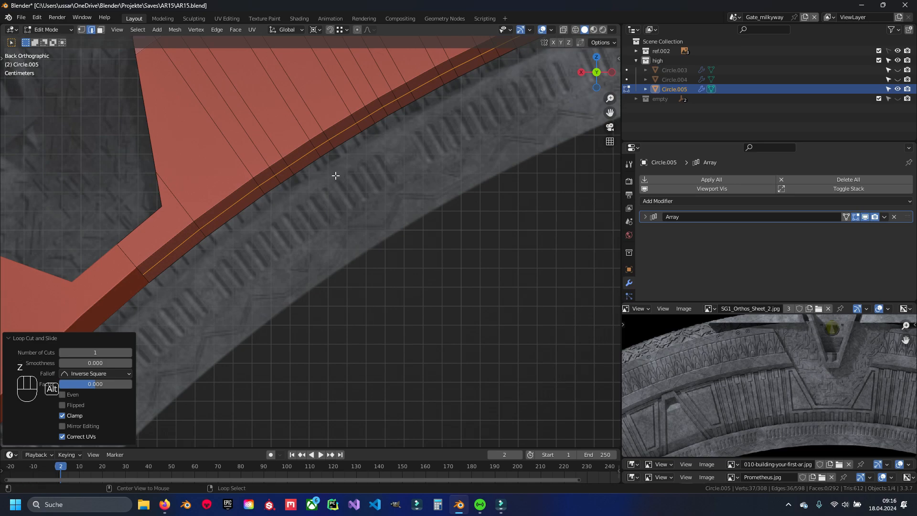
{"action": "key", "text": "ctrl+z"}
- Leave mesh editing, unhide all the ring objects with nothing selected, and save the file
{"action": "key", "text": "Tab"}
{"action": "key", "text": "alt+h"}
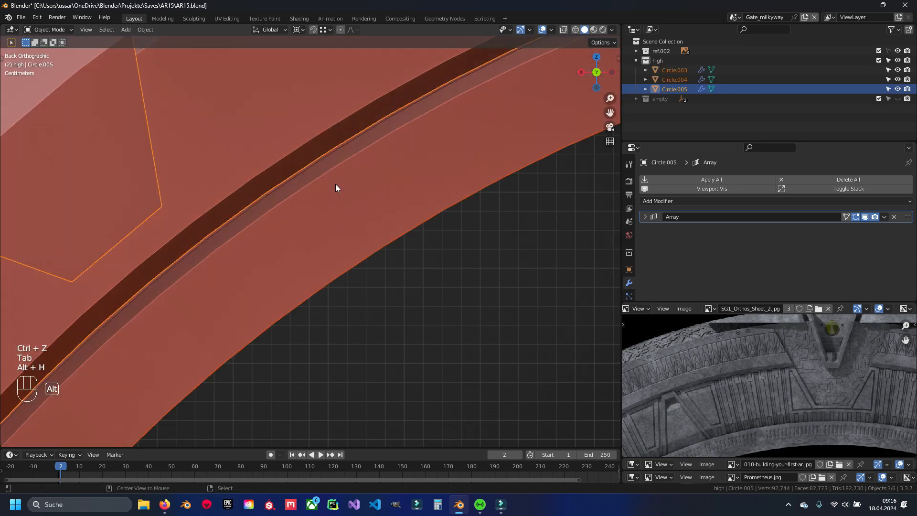
{"action": "key", "text": "a"}
{"action": "key", "text": "z"}
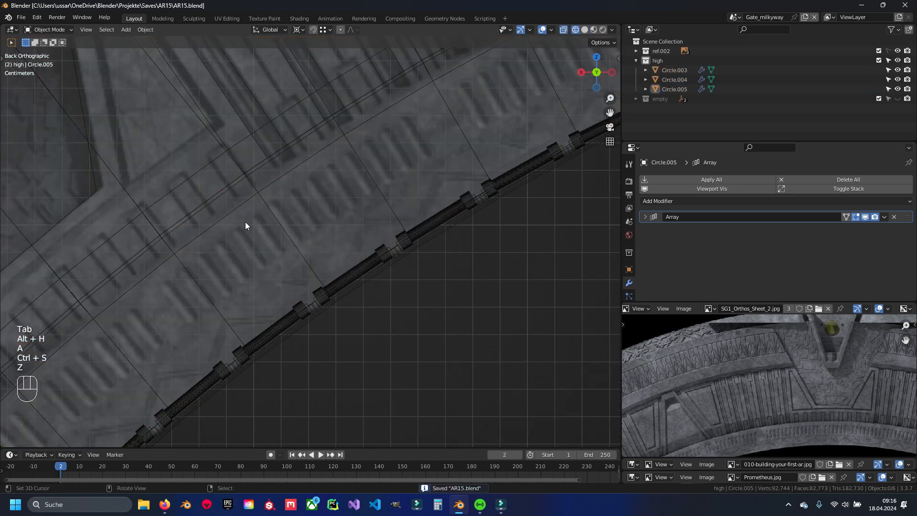
- Open the ring object with the innermost band, Circle.003, for mesh editing in face selection mode and save the file
{"action": "middle_click_drag", "start_coordinate": [371, 131], "coordinate": [289, 239], "text": "shift"}
{"action": "key", "text": "z"}
{"action": "key", "text": "Tab"}
{"action": "key", "text": "Tab"}
{"action": "right_click", "coordinate": [289, 258]}
{"action": "key", "text": "Tab"}
{"action": "scroll", "coordinate": [290, 258], "scroll_direction": "down", "scroll_amount": 4}
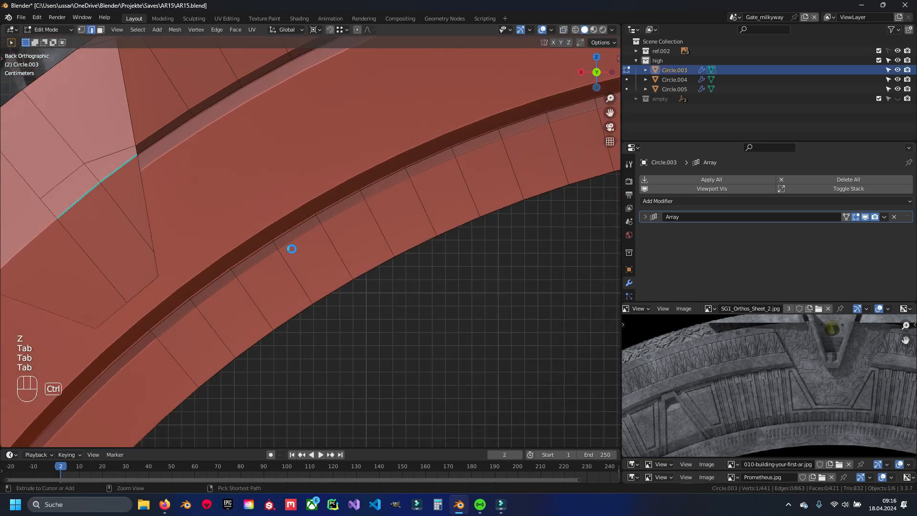
{"action": "middle_click_drag", "start_coordinate": [179, 311], "coordinate": [238, 271], "text": "shift"}
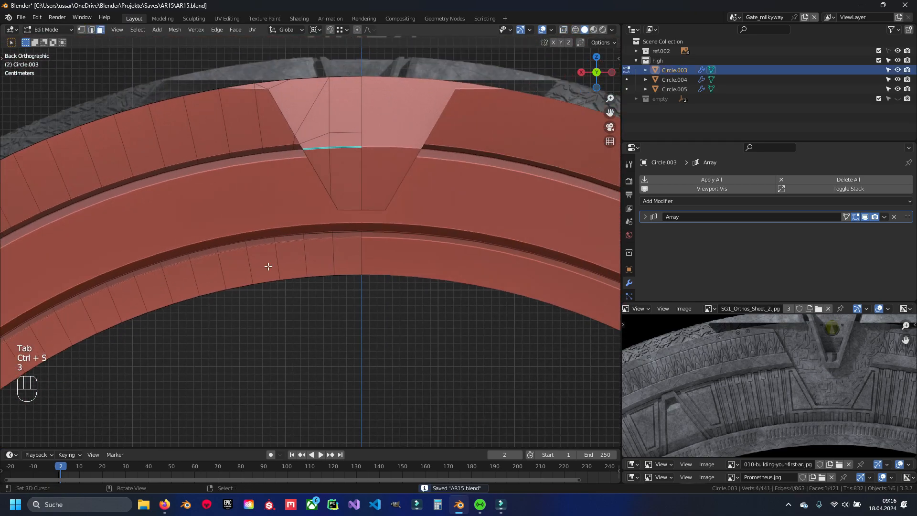
- Select the narrow sloped face strip along the innermost band's outer edge, scale it down slightly to match the reference, and save the file
{"action": "left_click", "coordinate": [351, 235], "text": "ctrl"}
{"action": "key", "text": "z"}
{"action": "scroll", "coordinate": [272, 293], "scroll_direction": "down", "scroll_amount": 5}
{"action": "middle_click_drag", "start_coordinate": [289, 319], "coordinate": [327, 263], "text": "shift"}
{"action": "scroll", "coordinate": [340, 211], "scroll_direction": "up", "scroll_amount": 7}
{"action": "middle_click_drag", "start_coordinate": [463, 40], "coordinate": [370, 202], "text": "shift"}
{"action": "scroll", "coordinate": [359, 202], "scroll_direction": "up", "scroll_amount": 4}
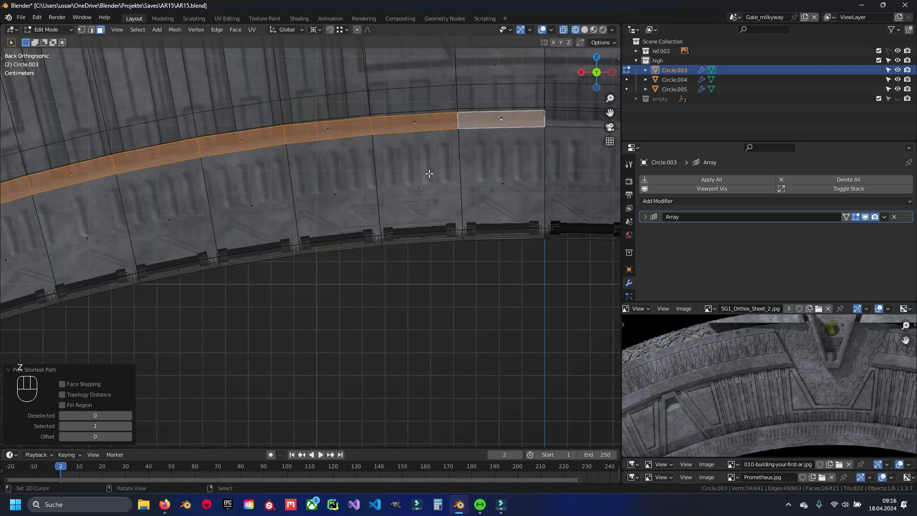
{"action": "middle_click_drag", "start_coordinate": [556, 138], "coordinate": [384, 254], "text": "shift"}
{"action": "scroll", "coordinate": [384, 254], "scroll_direction": "up", "scroll_amount": 2}
{"action": "key", "text": "s"}
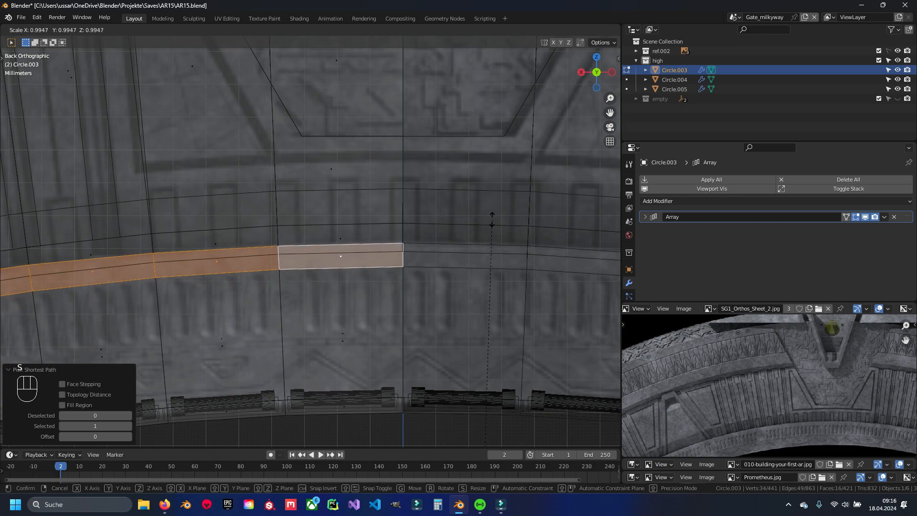
{"action": "left_click", "coordinate": [272, 280]}
{"action": "scroll", "coordinate": [310, 272], "scroll_direction": "down", "scroll_amount": 3}
{"action": "key", "text": "Tab"}
{"action": "key", "text": "z"}
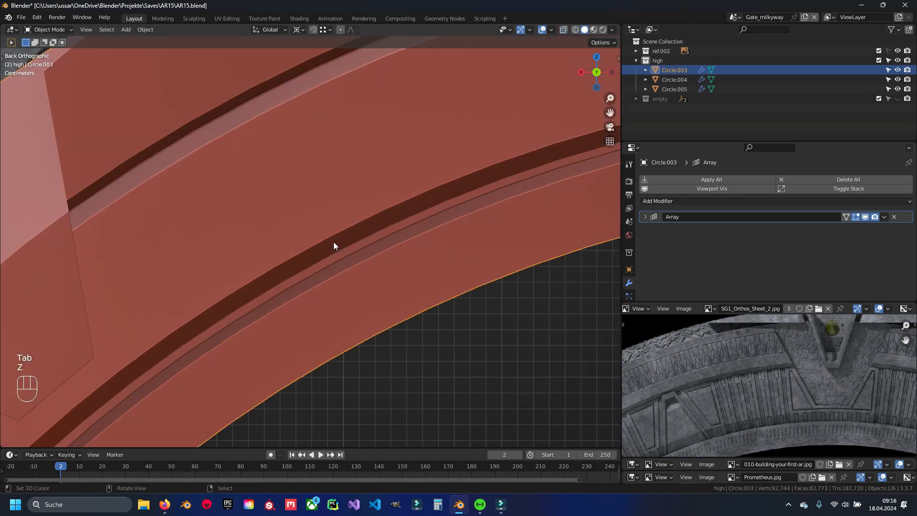
{"action": "key", "text": "a"}
{"action": "key", "text": "ctrl+s"}
- Select the sloped face strip along the inner edge of Circle.005 up to the top centre and scale it down slightly to match the reference
{"action": "left_click", "coordinate": [257, 278]}
{"action": "key", "text": "Tab"}
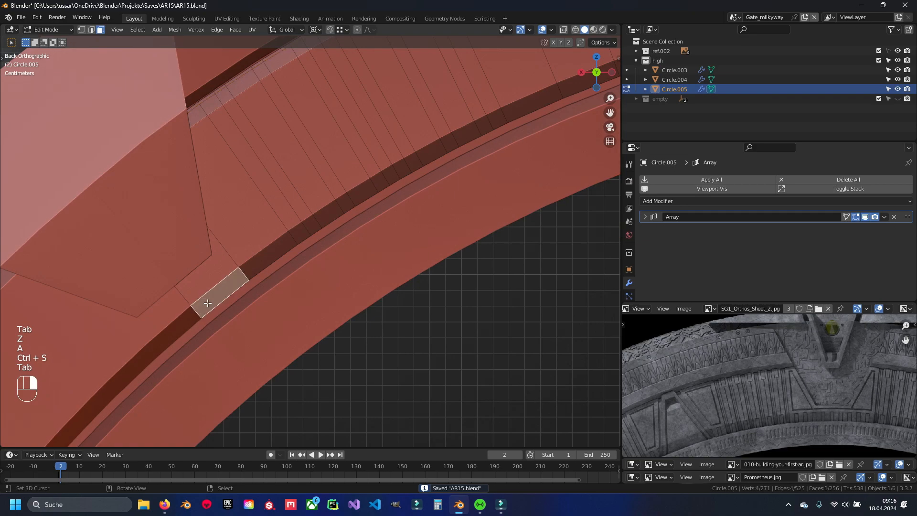
{"action": "middle_click_drag", "start_coordinate": [430, 168], "coordinate": [166, 313], "text": "shift"}
{"action": "left_click", "coordinate": [486, 178], "text": "ctrl"}
{"action": "middle_click_drag", "start_coordinate": [534, 191], "coordinate": [268, 246], "text": "shift"}
{"action": "middle_click_drag", "start_coordinate": [549, 184], "coordinate": [414, 210], "text": "shift"}
{"action": "left_click", "coordinate": [394, 216], "text": "ctrl"}
{"action": "key", "text": "z"}
{"action": "scroll", "coordinate": [483, 179], "scroll_direction": "up", "scroll_amount": 3}
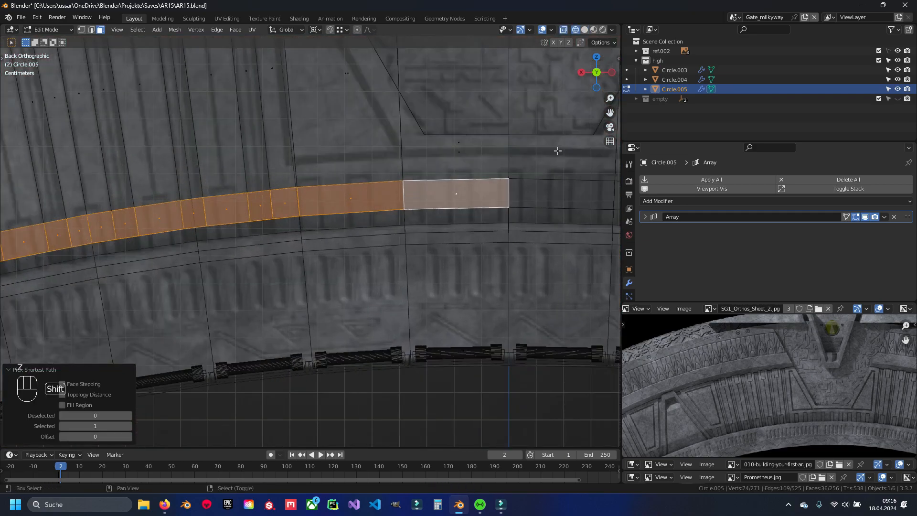
{"action": "key", "text": "s"}
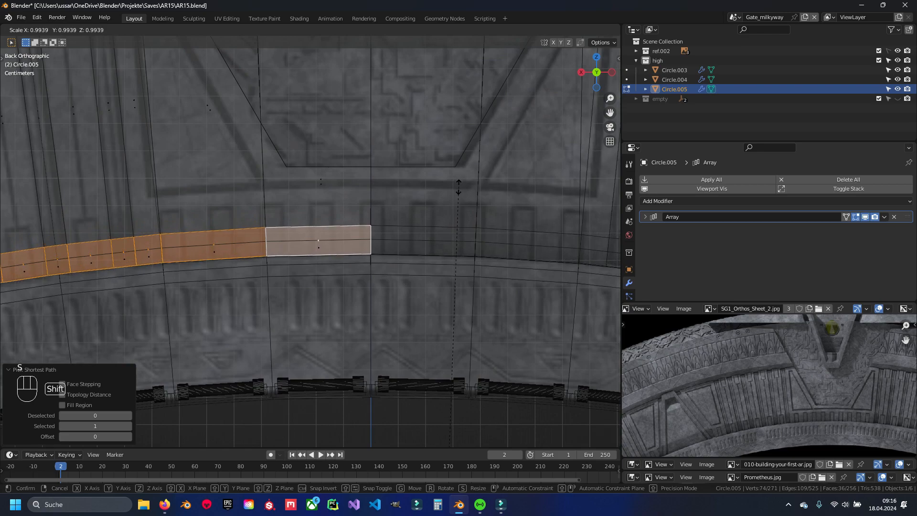